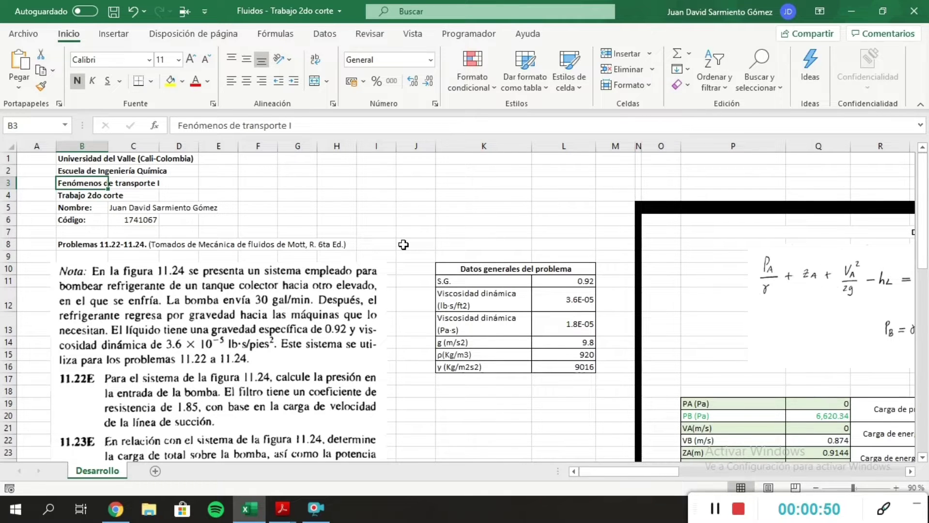
- Read the statements of problems 11.22 to 11.24 and examine the piping system in Figura 11.24
scroll(403, 245, "down", 2)
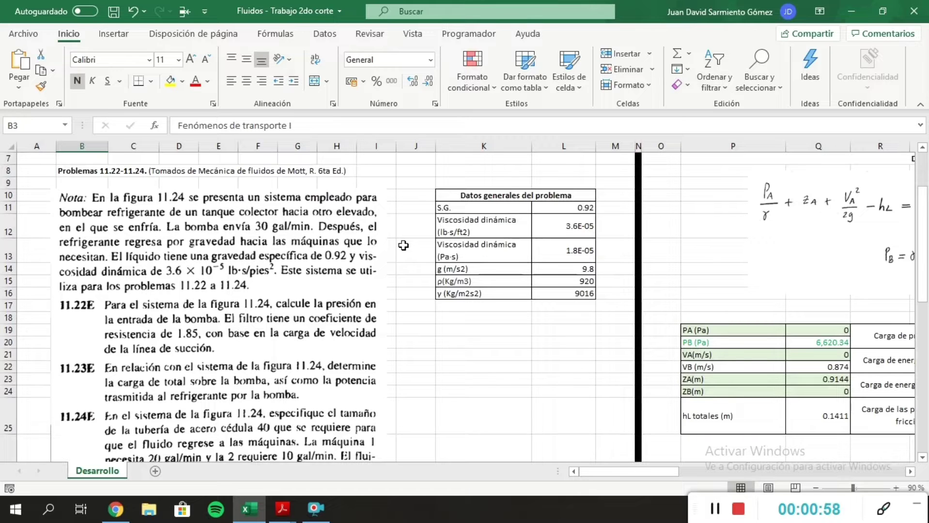
scroll(404, 245, "down", 7)
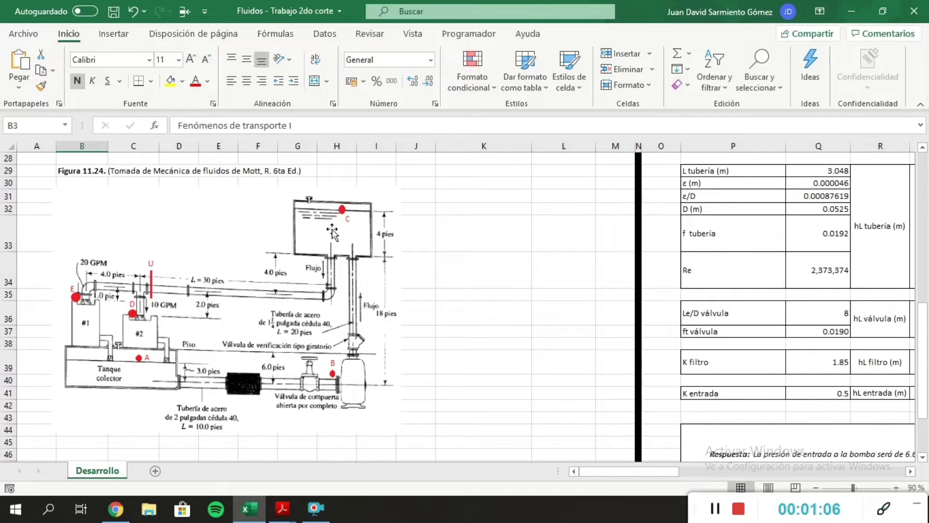
scroll(326, 268, "up", 5)
scroll(325, 266, "up", 2)
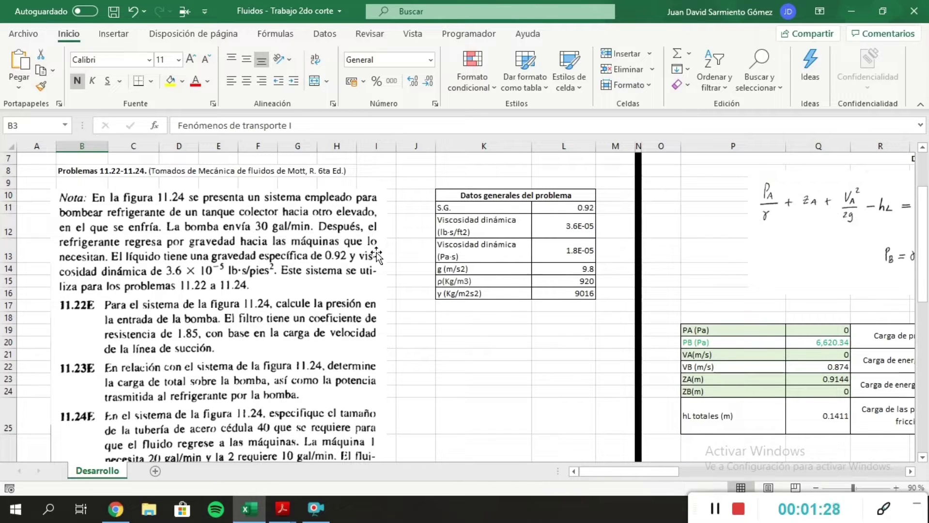
scroll(376, 255, "down", 8)
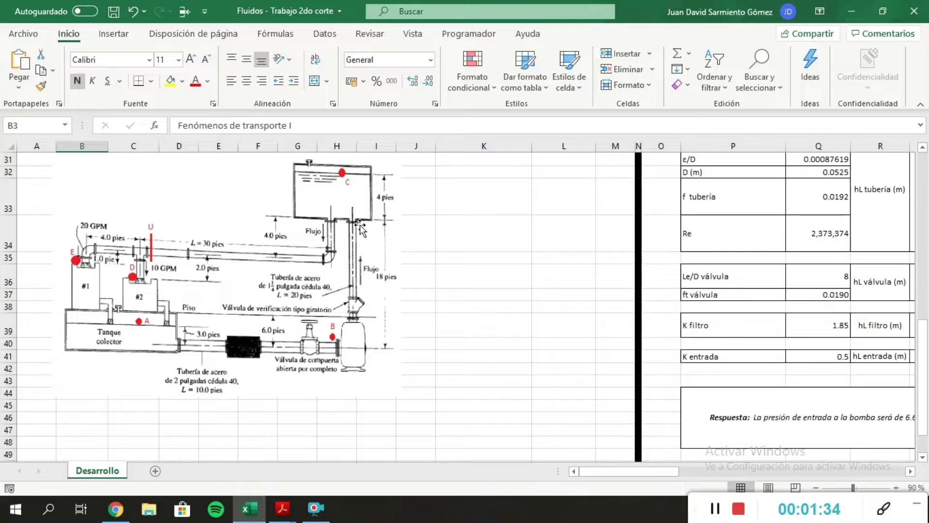
scroll(360, 229, "up", 1)
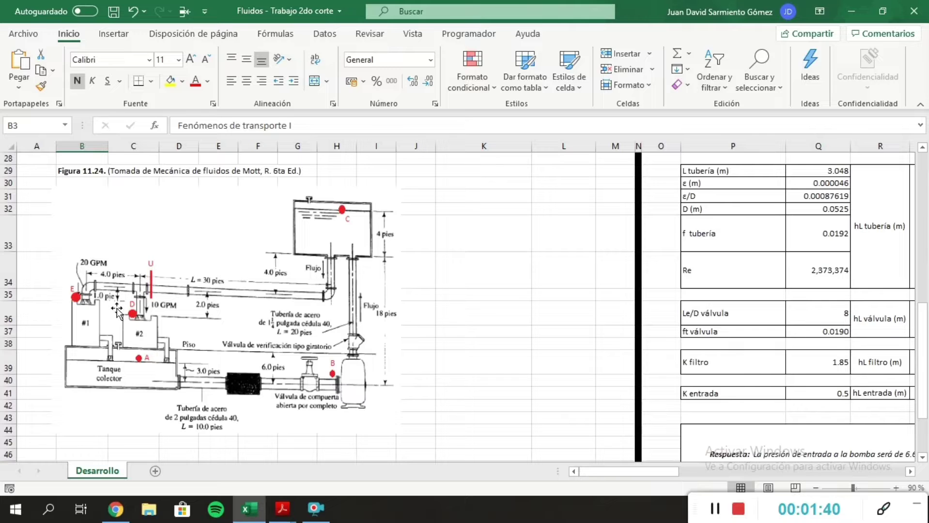
scroll(182, 281, "up", 6)
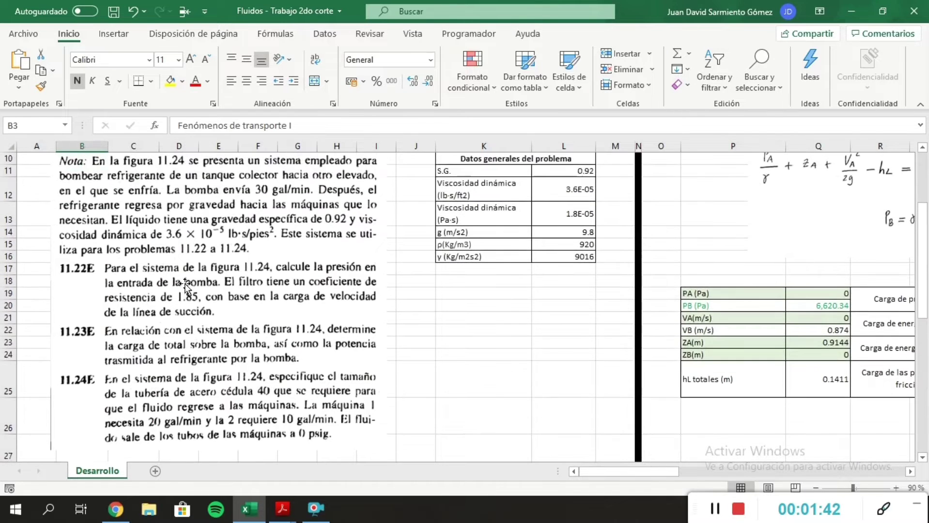
scroll(465, 184, "up", 1)
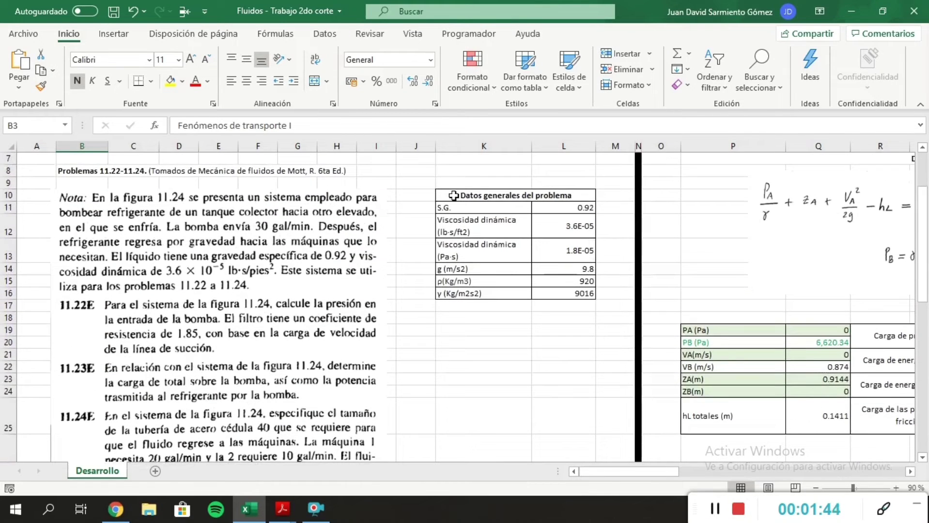
- Review the general problem data table, checking the specific gravity and the dynamic viscosity in lb·s/ft2
left_click_drag(453, 195, 533, 295)
left_click(518, 332)
left_click(563, 207)
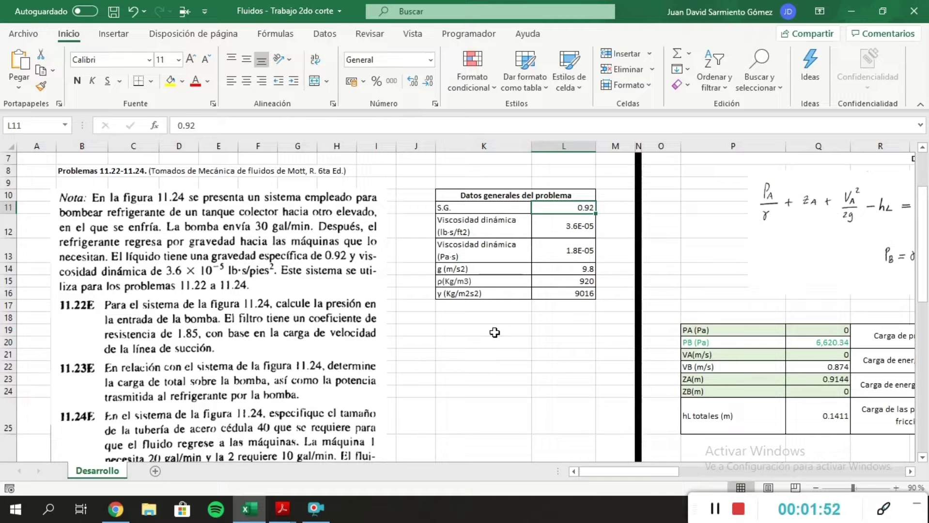
left_click(522, 219)
left_click(552, 227)
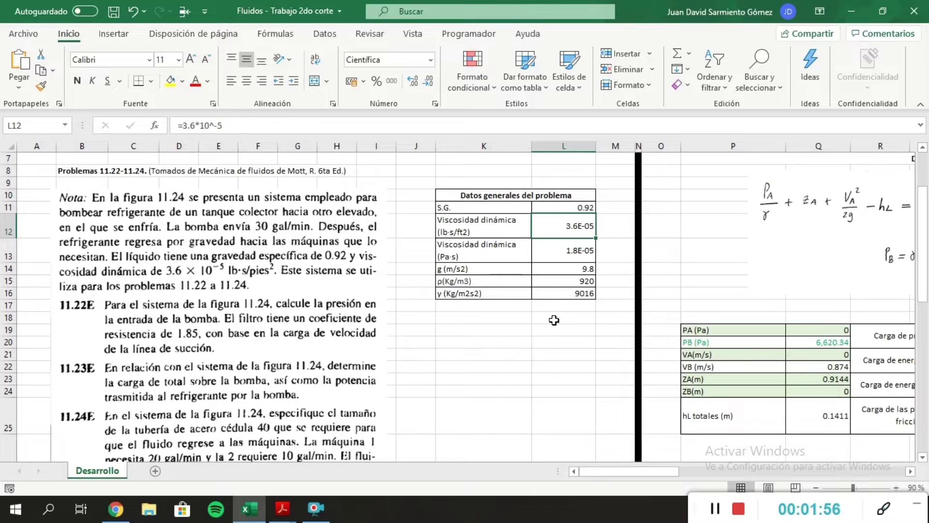
- Inspect the unit-conversion formula for the dynamic viscosity in Pa·s and the cells it references
key("Down")
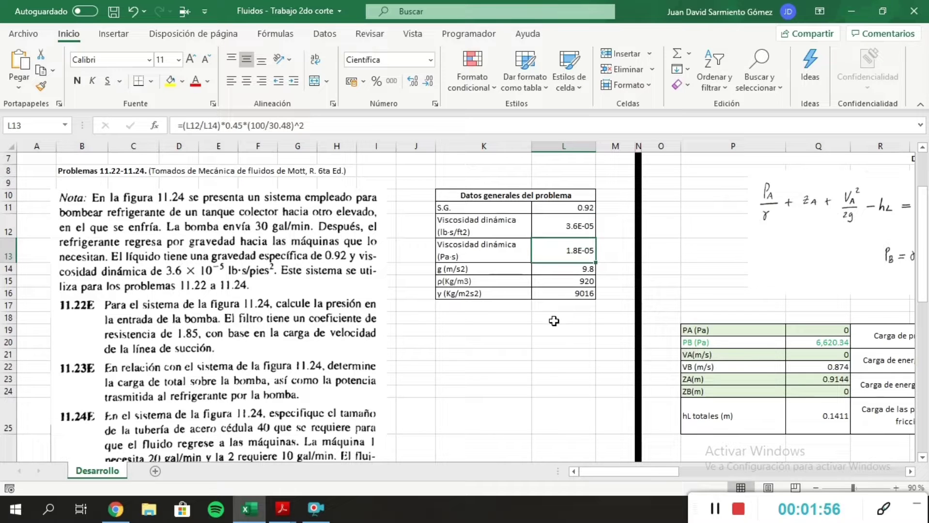
left_click(494, 251)
left_click(551, 251)
key("F2")
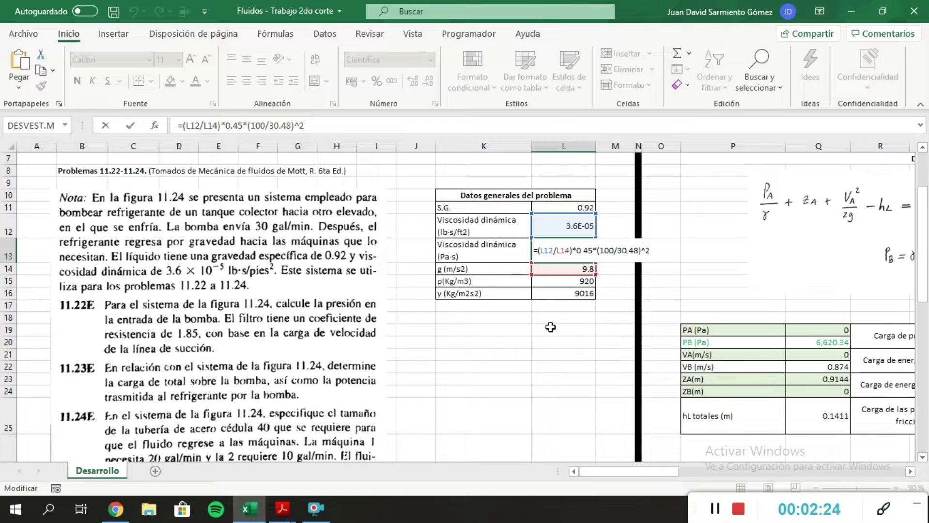
key("ctrl+Return")
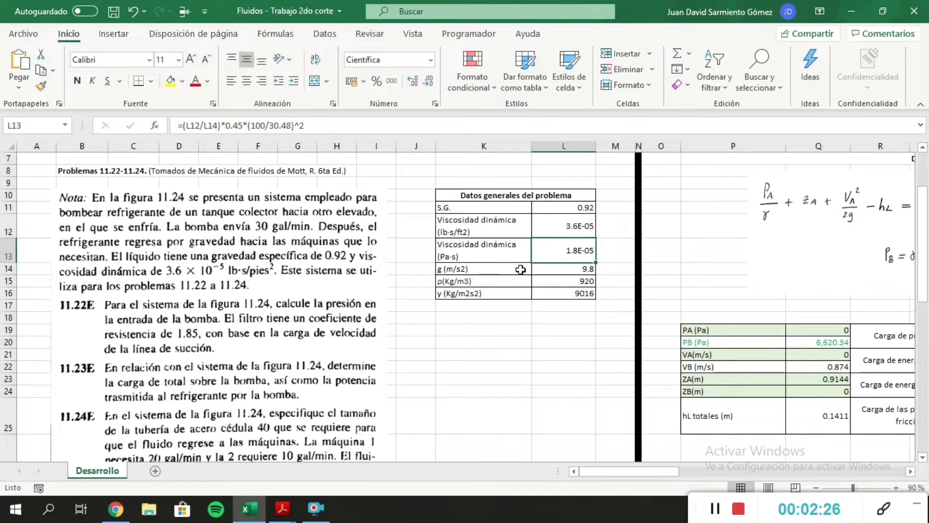
- Inspect the formulas for the density and the specific weight in the general data table, leaving both unedited
left_click(573, 281)
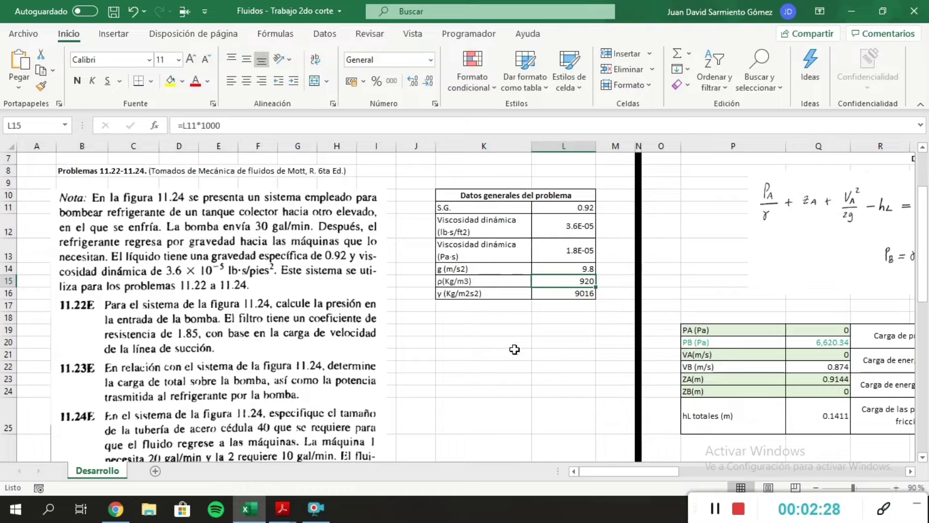
key("F2")
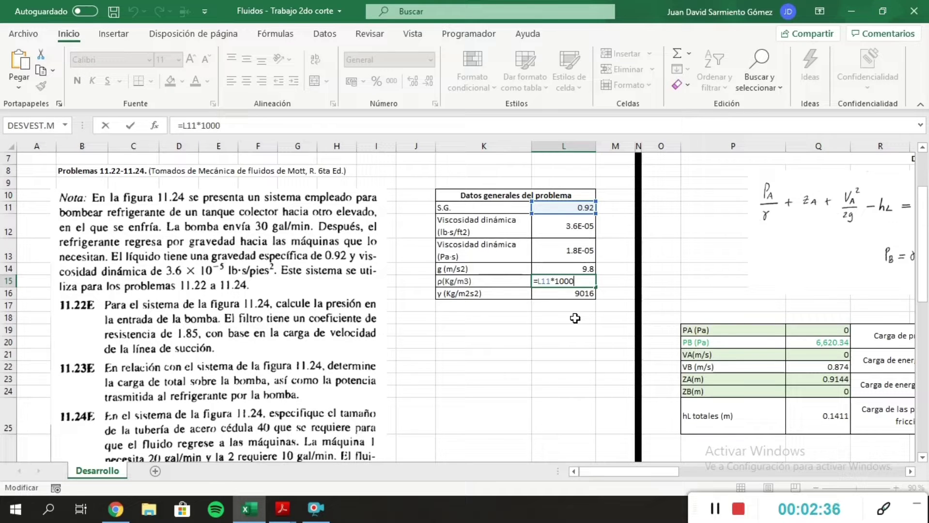
key("Escape")
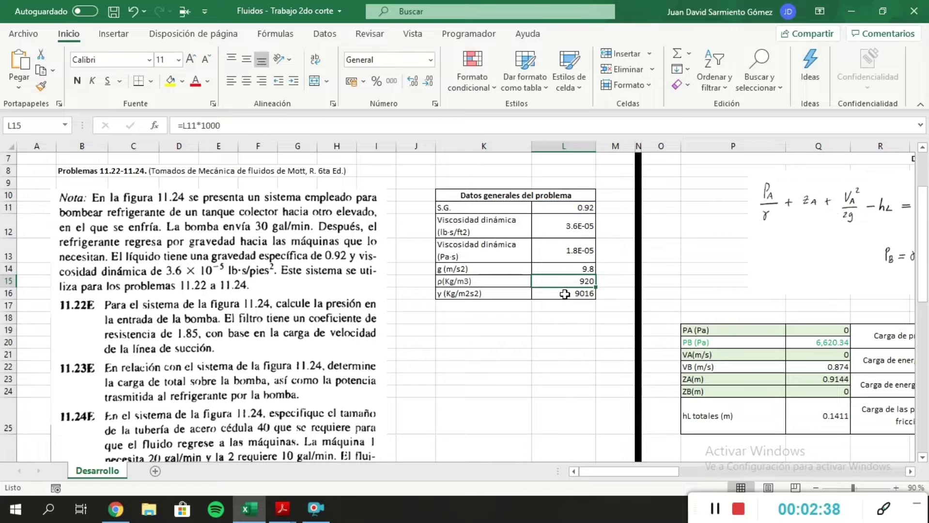
left_click(564, 293)
key("F2")
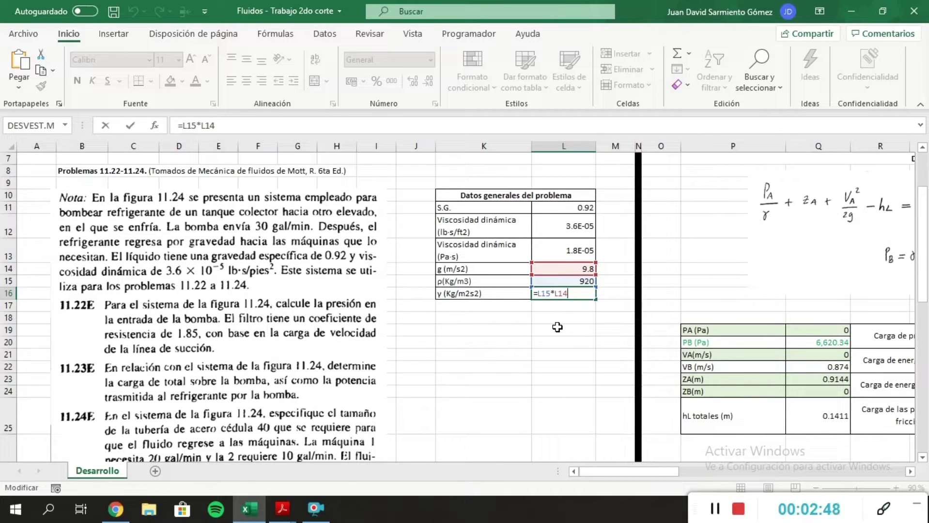
key("Escape")
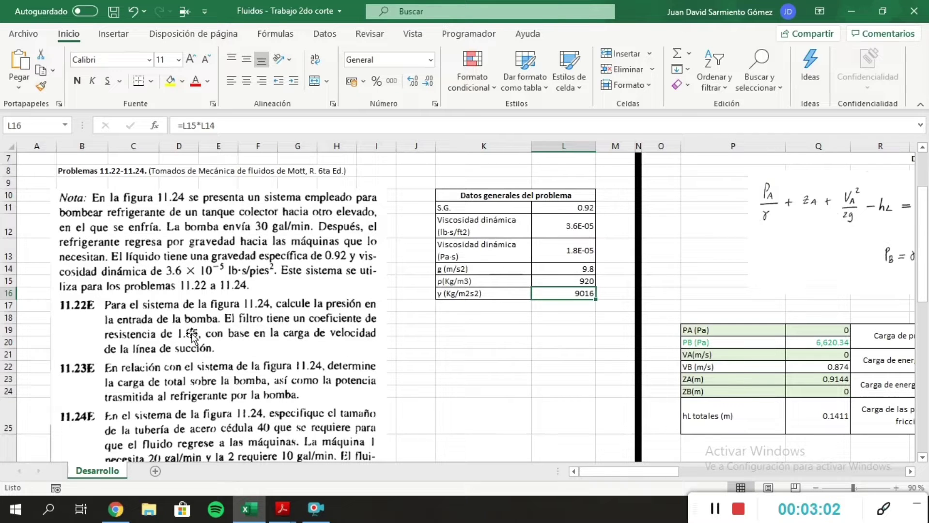
- Examine the suction line between points A and B in Figura 11.24, including the filter and gate valve
scroll(485, 338, "down", 4)
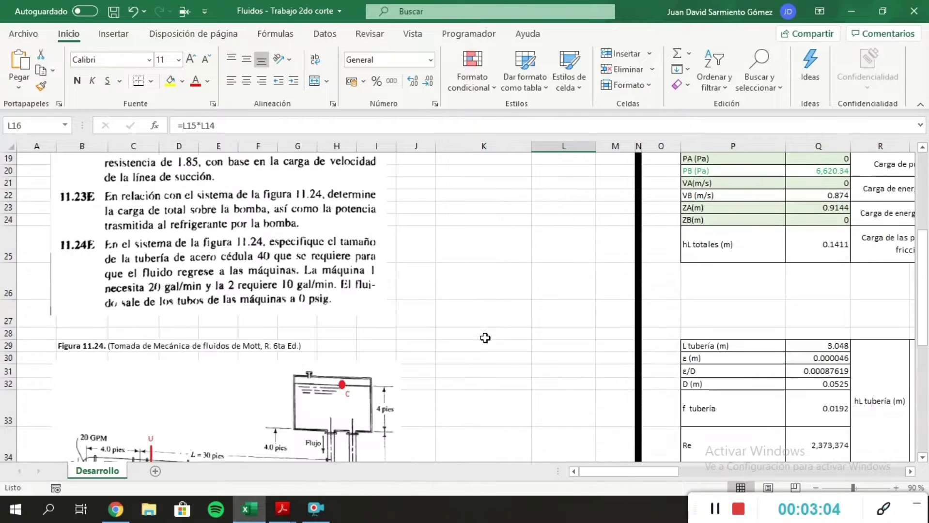
scroll(472, 288, "down", 2)
scroll(472, 288, "down", 2)
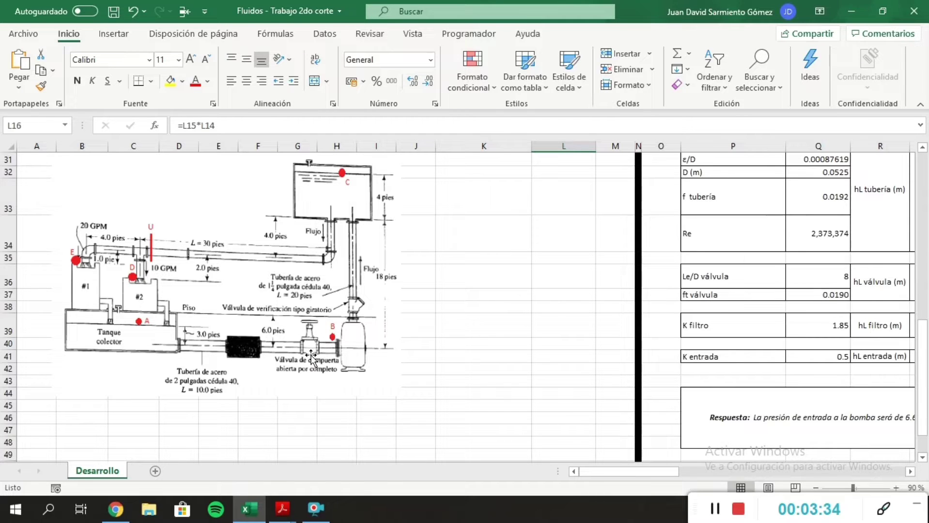
scroll(493, 338, "up", 6)
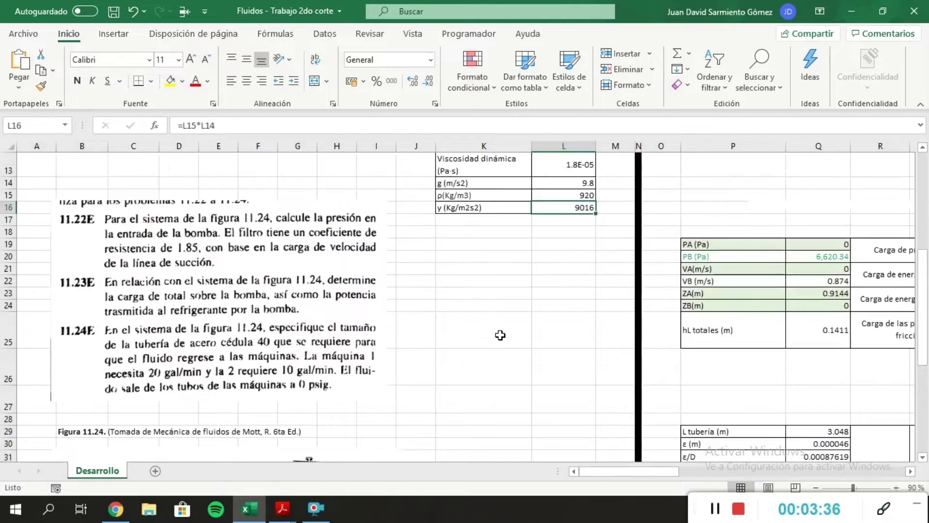
scroll(499, 335, "up", 3)
- Examine the handwritten energy balance for problem 11.22 and its rearrangement for the pump inlet pressure PB
scroll(500, 335, "right", 6)
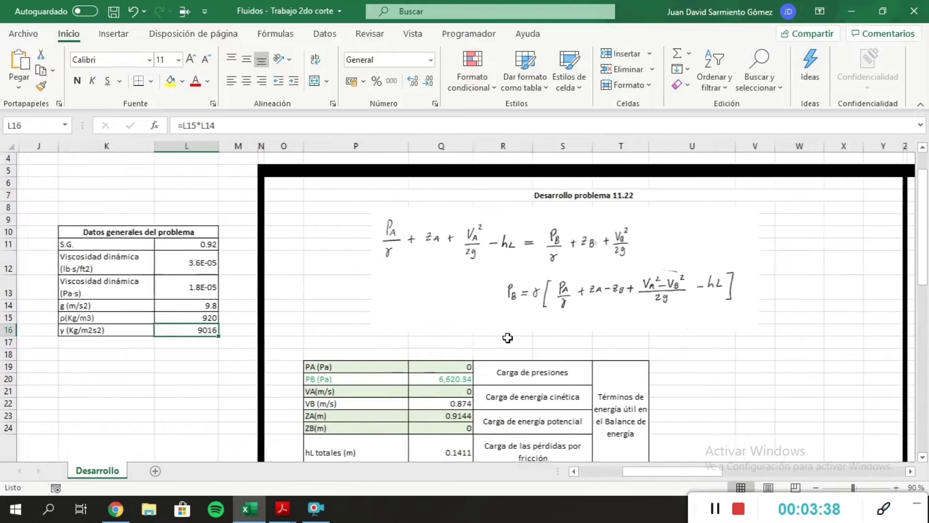
scroll(507, 338, "left", 3)
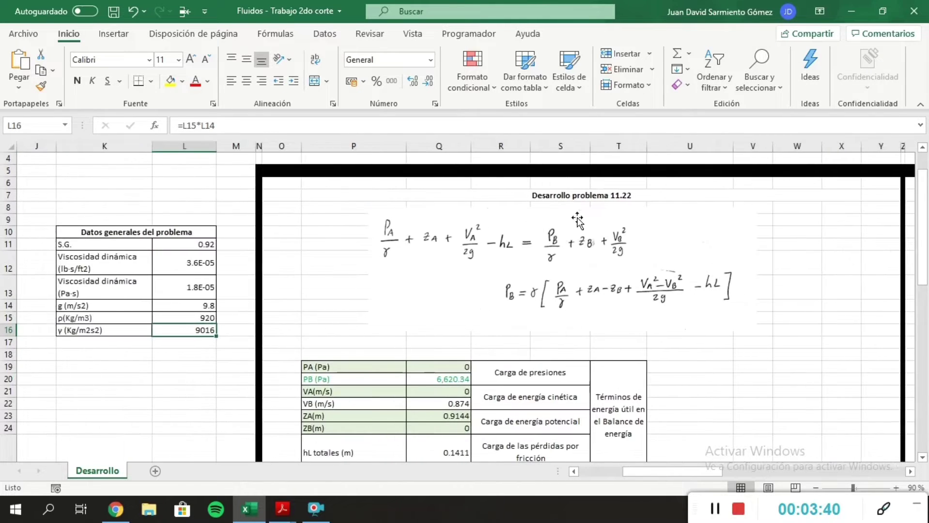
left_click_drag(681, 475, 690, 472)
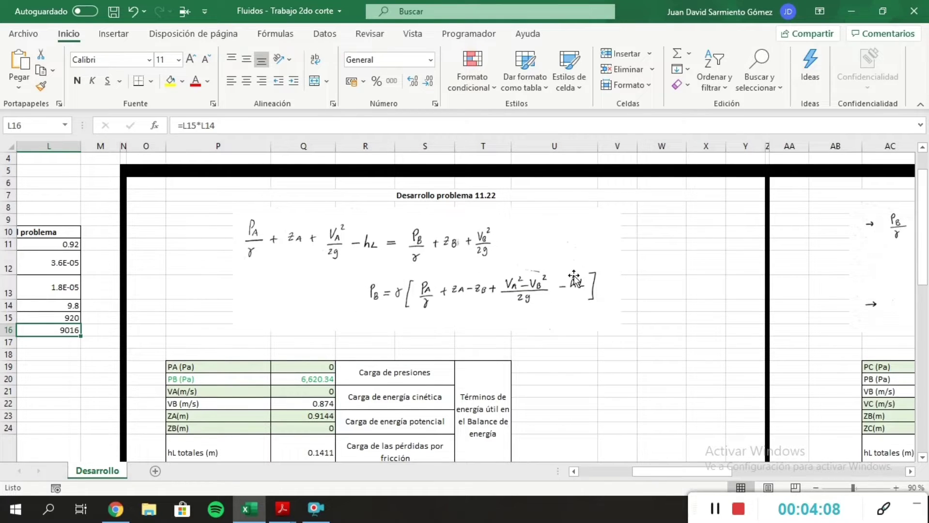
scroll(355, 304, "down", 1)
scroll(356, 304, "down", 1)
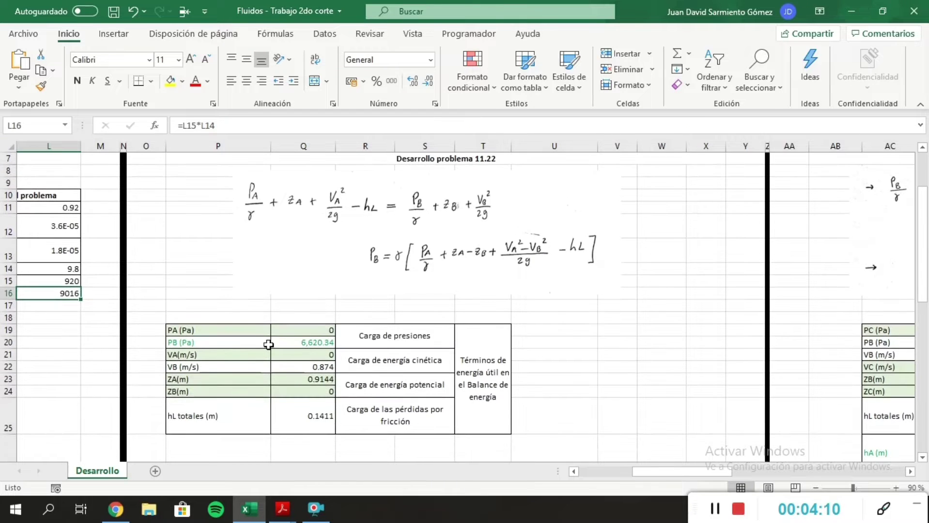
- Review the problem 11.22 energy balance table, going through the pressure, kinetic energy, potential energy and friction loss terms
left_click_drag(248, 327, 469, 423)
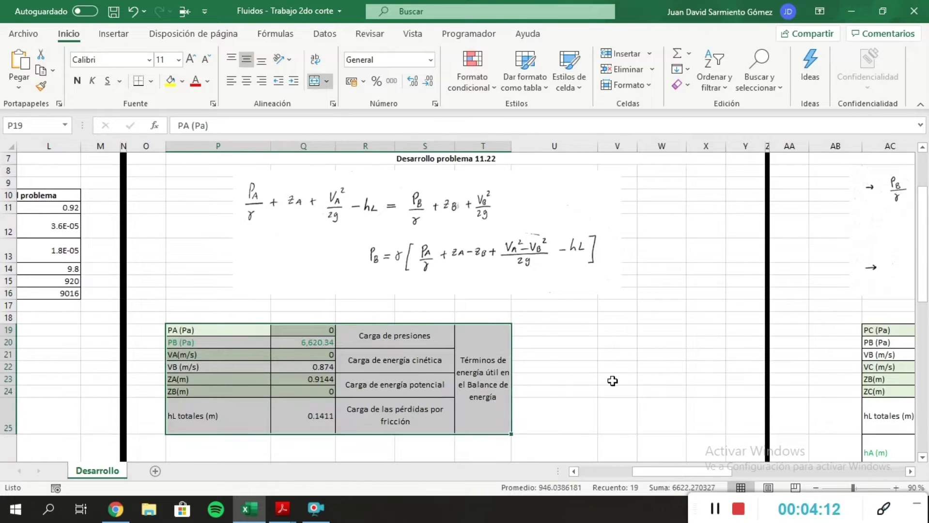
left_click(611, 379)
left_click(437, 331)
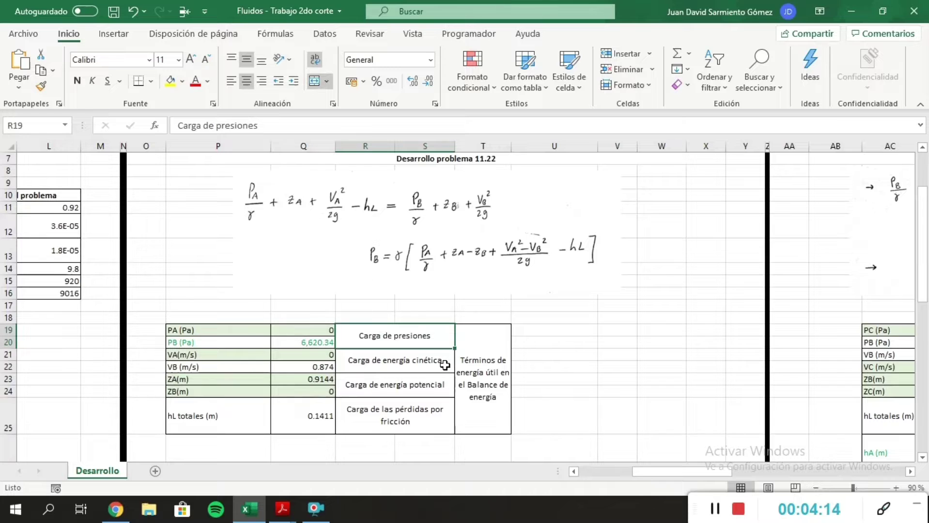
left_click(444, 360)
left_click(434, 389)
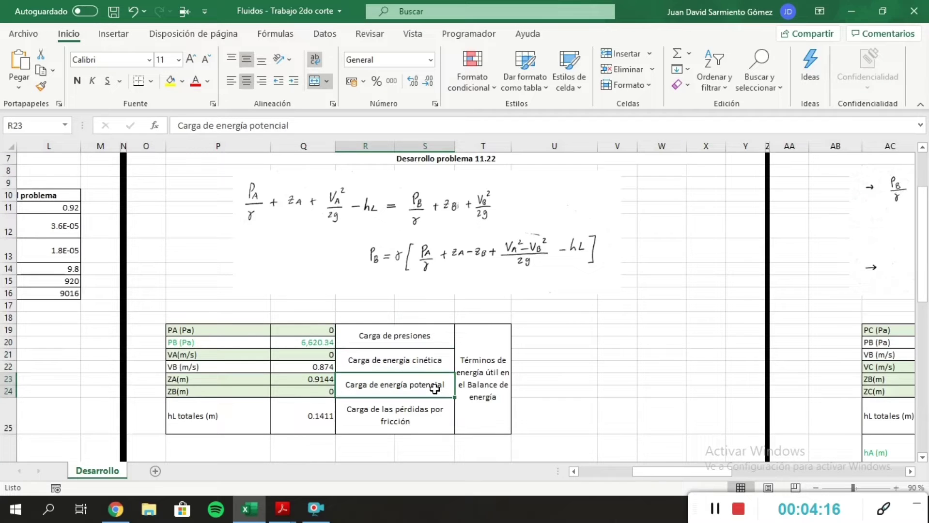
left_click(357, 406)
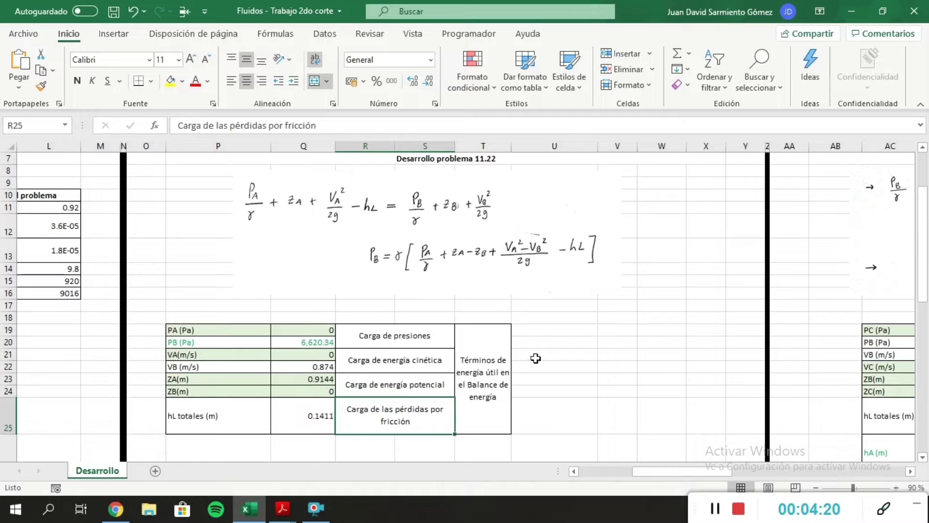
- Inspect the PB formula in cell Q20 and compare its referenced cells with the handwritten equation and the general data
scroll(513, 310, "down", 2)
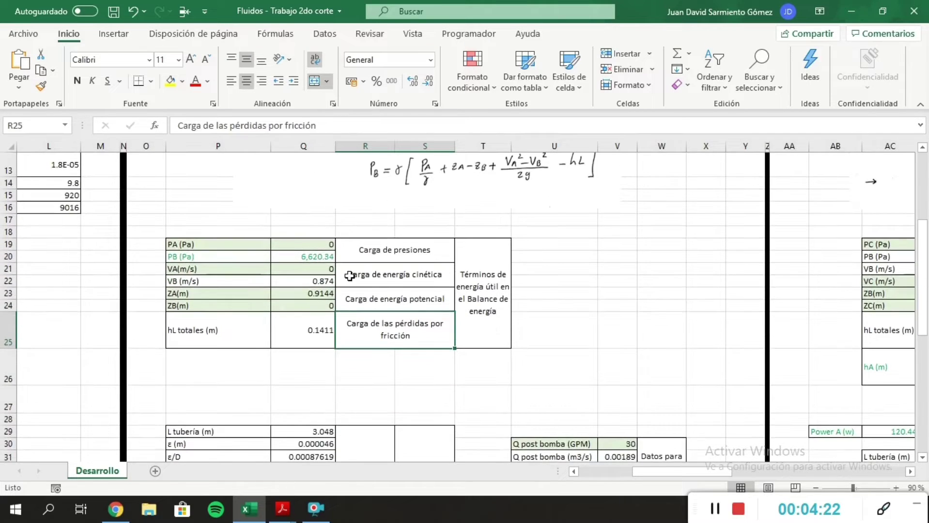
scroll(329, 270, "up", 2)
left_click(323, 346)
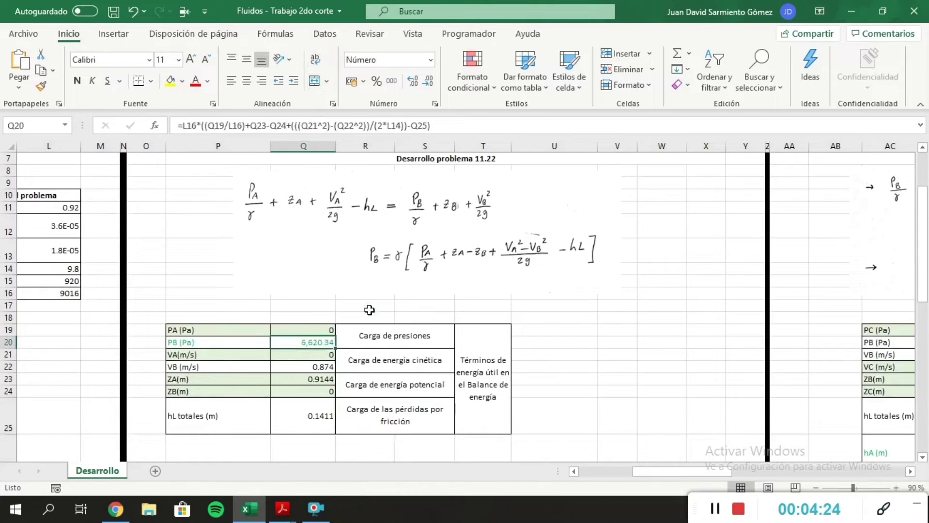
key("F2")
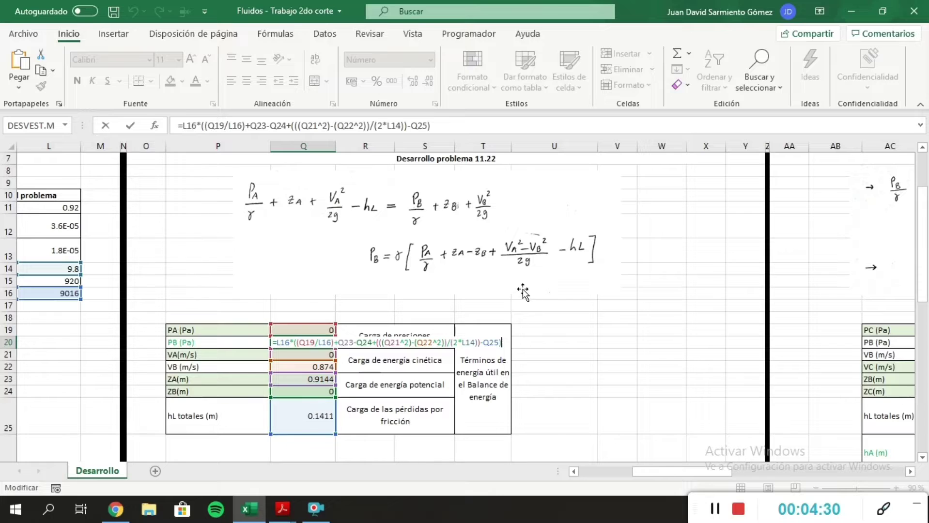
scroll(164, 284, "left", 3)
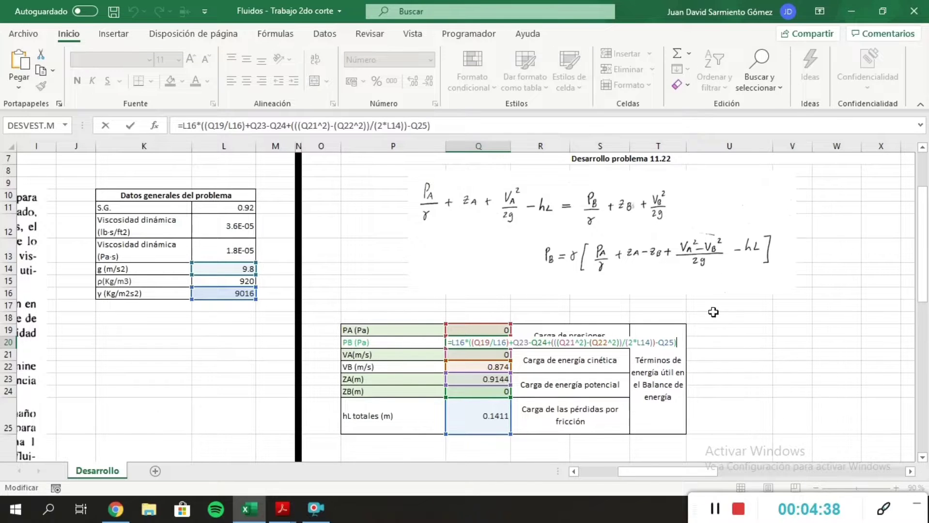
scroll(693, 351, "right", 3)
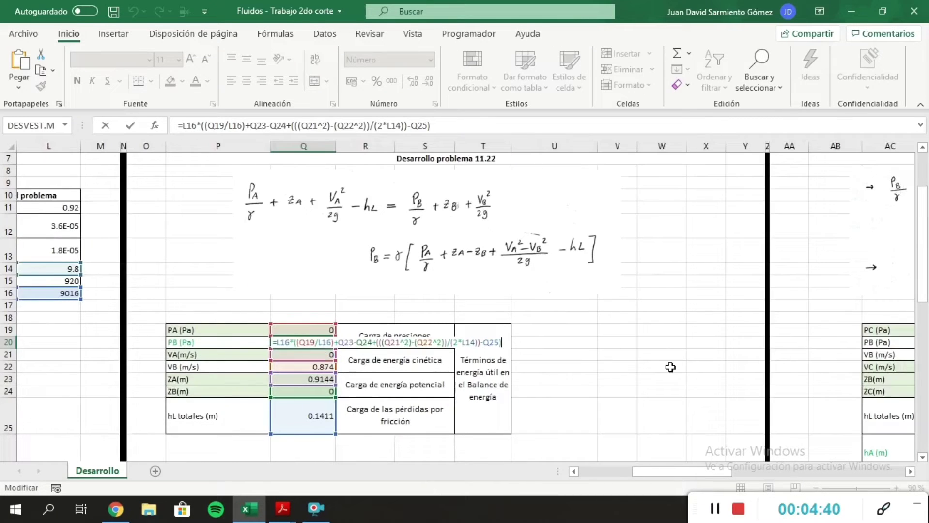
key("Return")
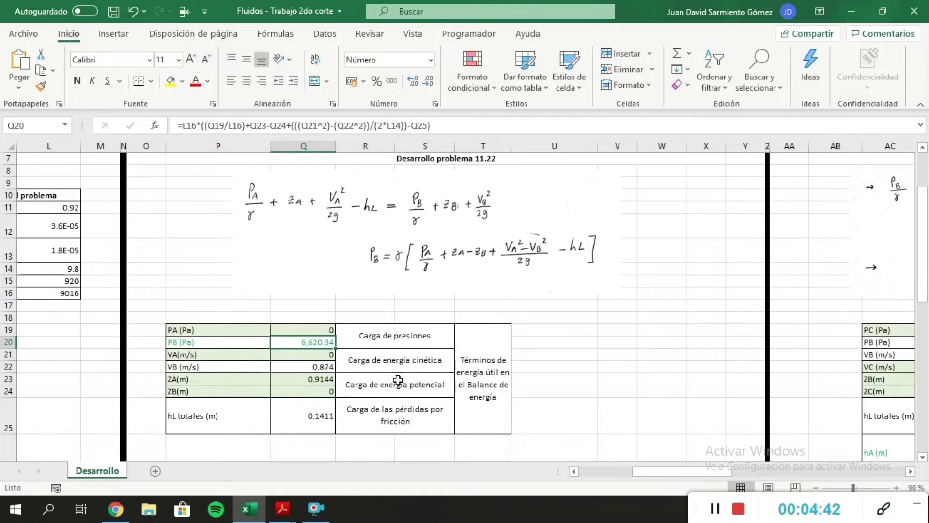
- Examine Figura 11.24 and the problem statements for the pressure, velocity and elevation conditions at points A and B
scroll(371, 347, "left", 3)
scroll(371, 347, "left", 5)
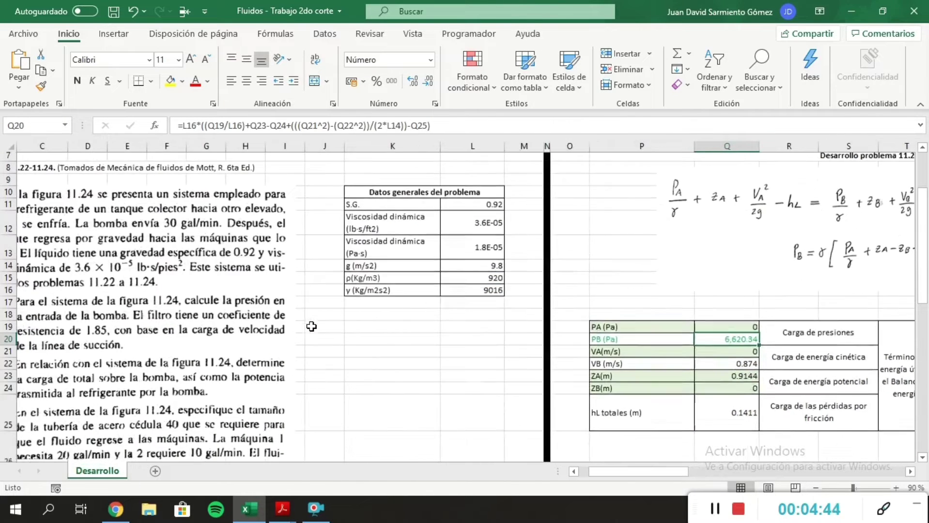
scroll(379, 313, "down", 5)
scroll(395, 316, "down", 2)
scroll(395, 316, "left", 2)
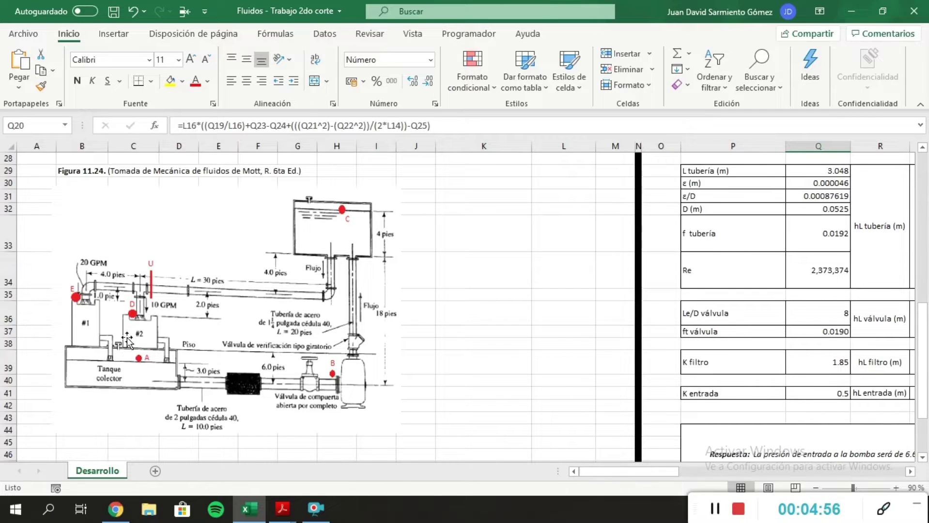
scroll(130, 341, "up", 3)
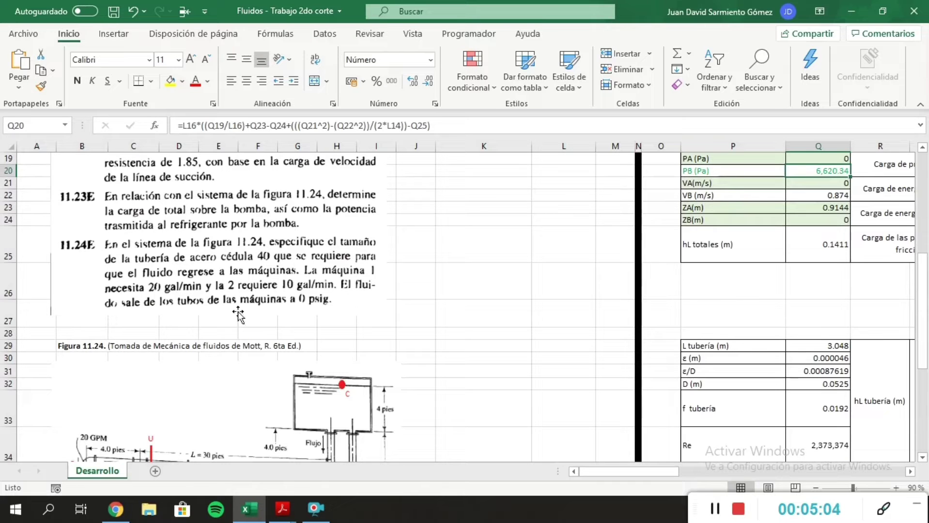
scroll(289, 303, "down", 3)
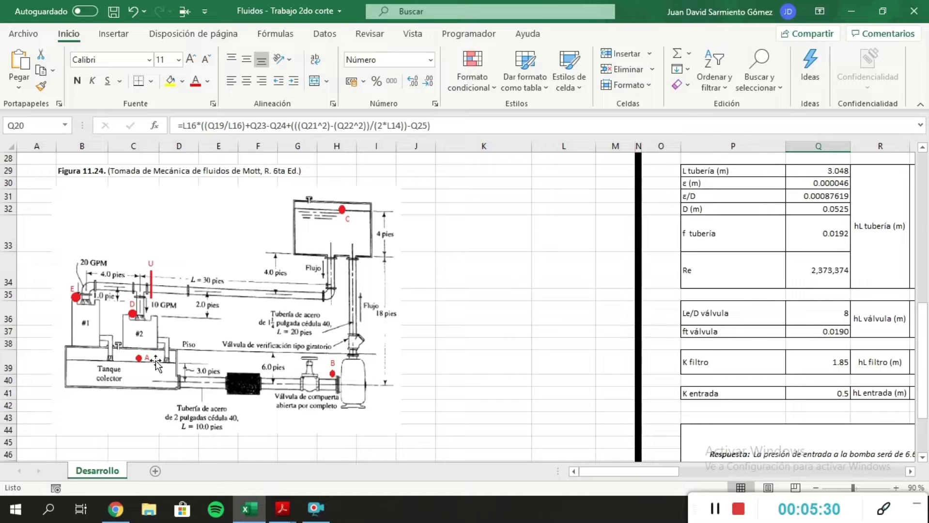
scroll(401, 359, "up", 5)
scroll(402, 360, "down", 7)
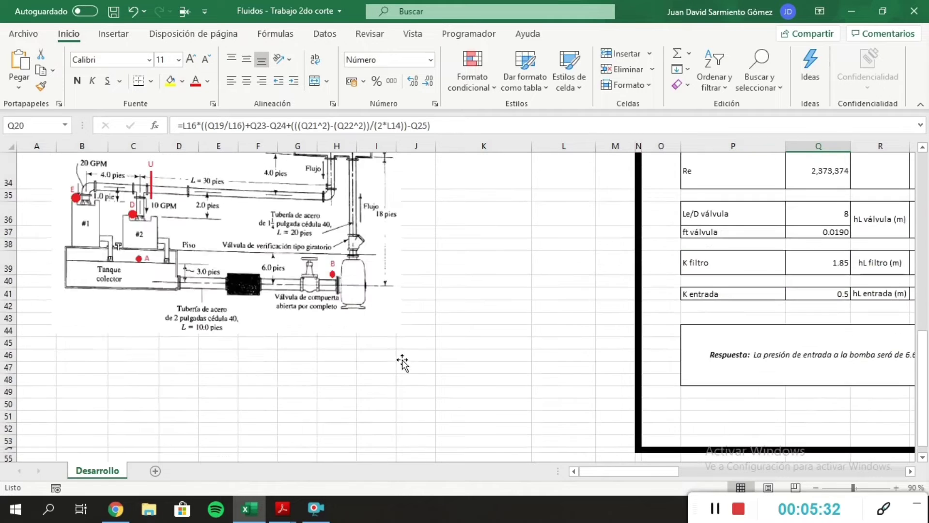
scroll(300, 330, "up", 1)
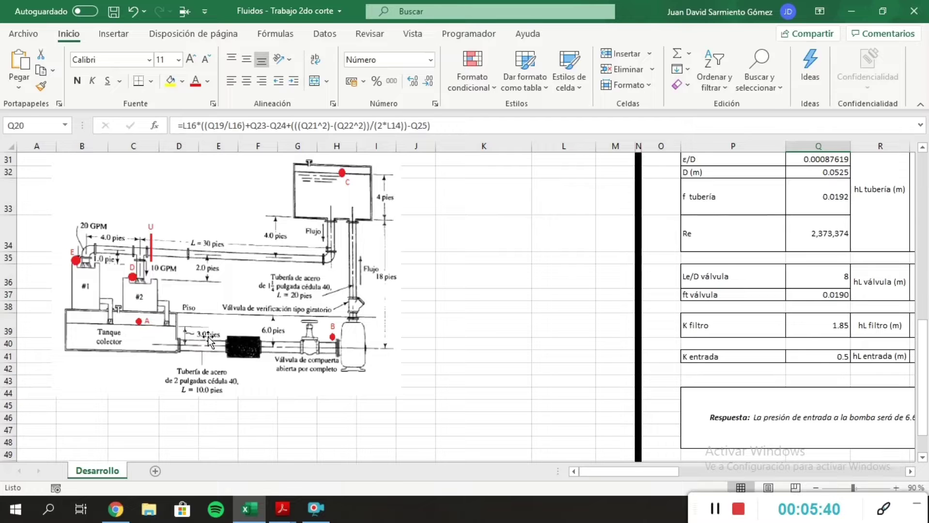
- Go through the PA, PB, VA, VB, ZA and ZB cells of problem 11.22 and inspect the ZA conversion formula in Q23
scroll(446, 315, "up", 6)
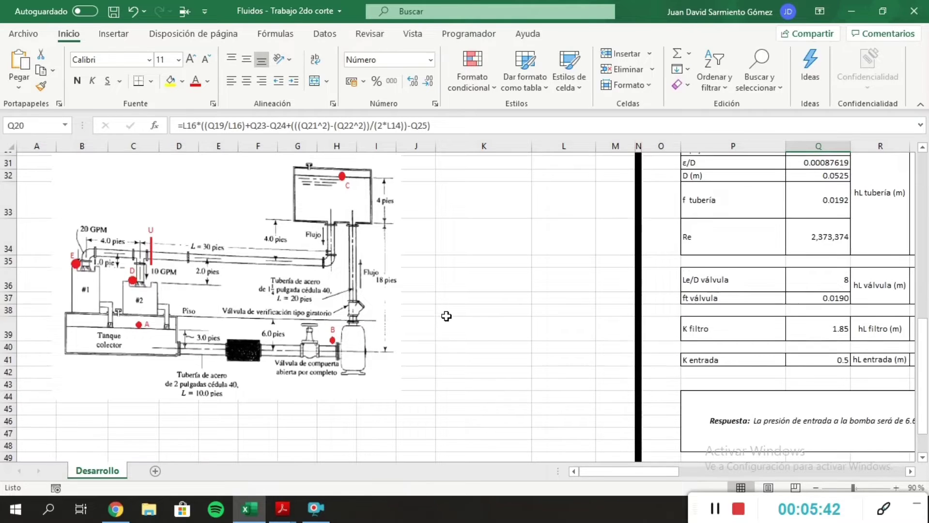
scroll(446, 316, "right", 2)
scroll(446, 315, "right", 3)
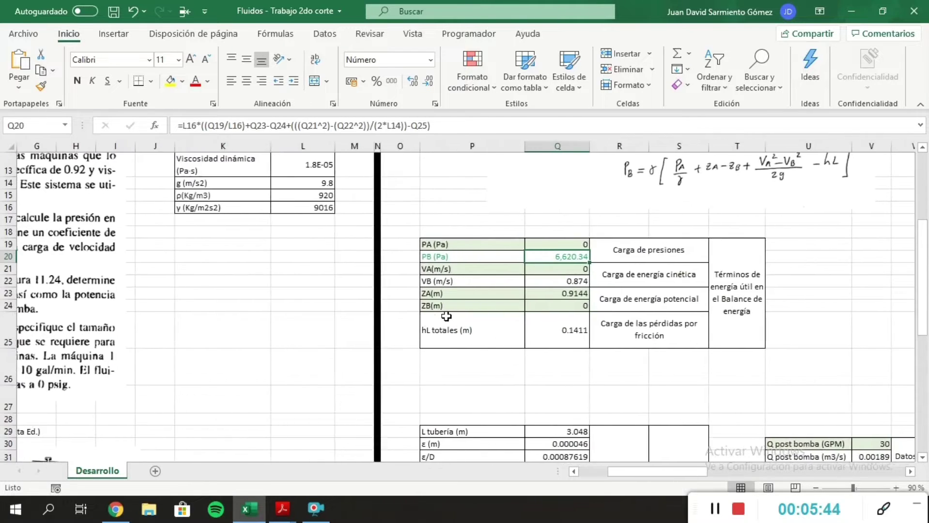
scroll(489, 296, "up", 1)
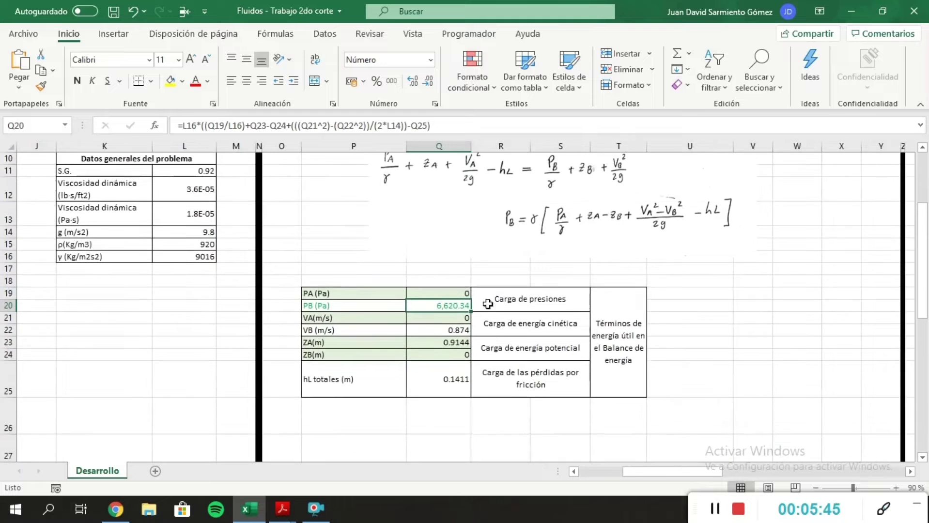
left_click(437, 295)
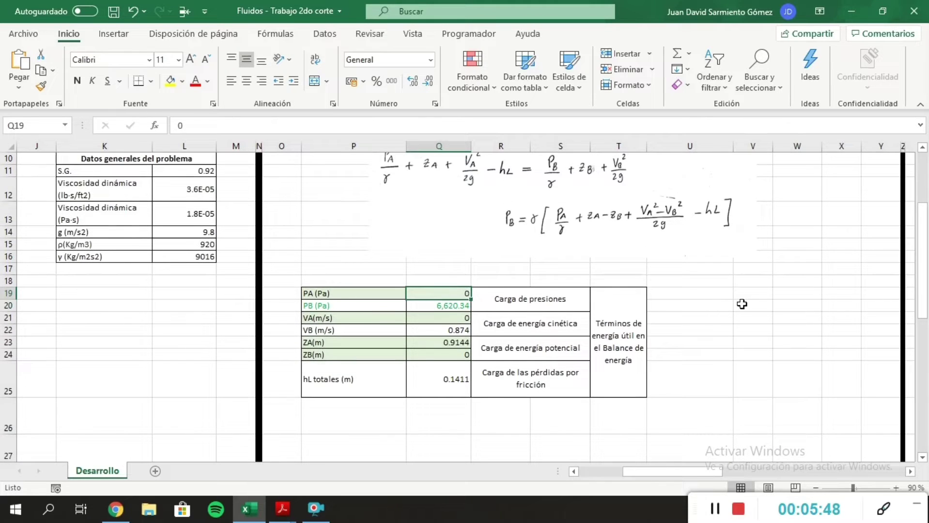
key("Down")
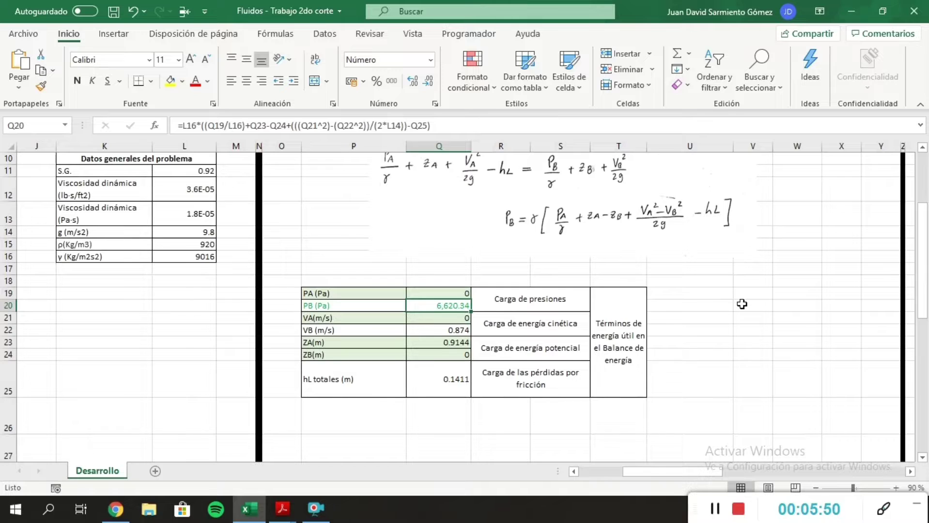
key("Down")
key("Down")
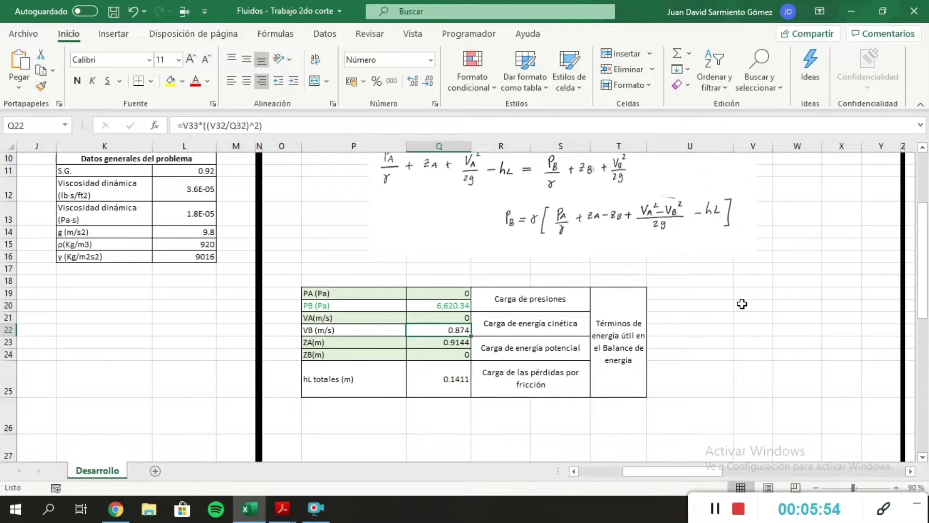
key("Down")
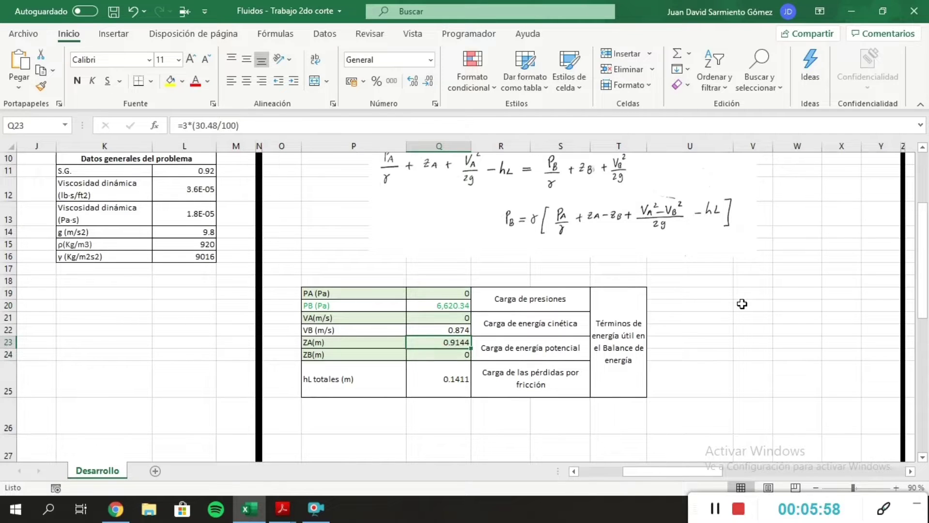
key("F2")
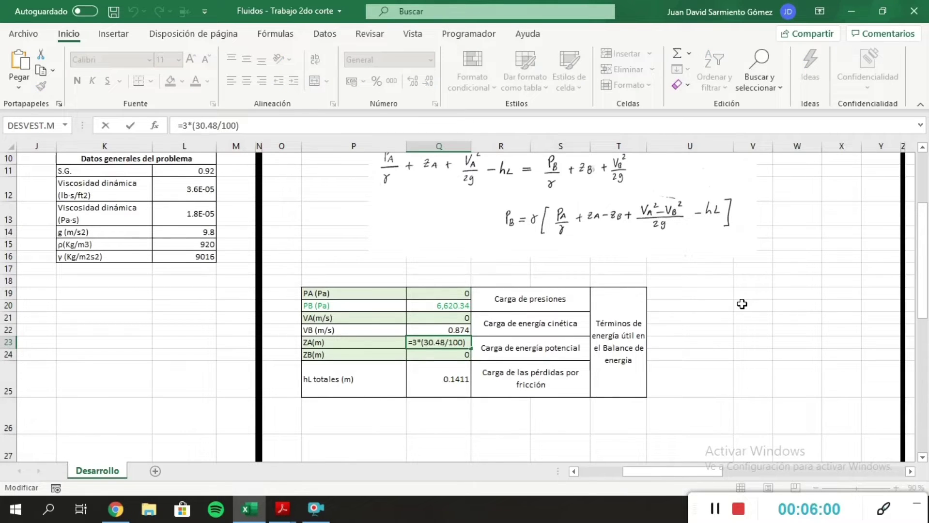
key("Return")
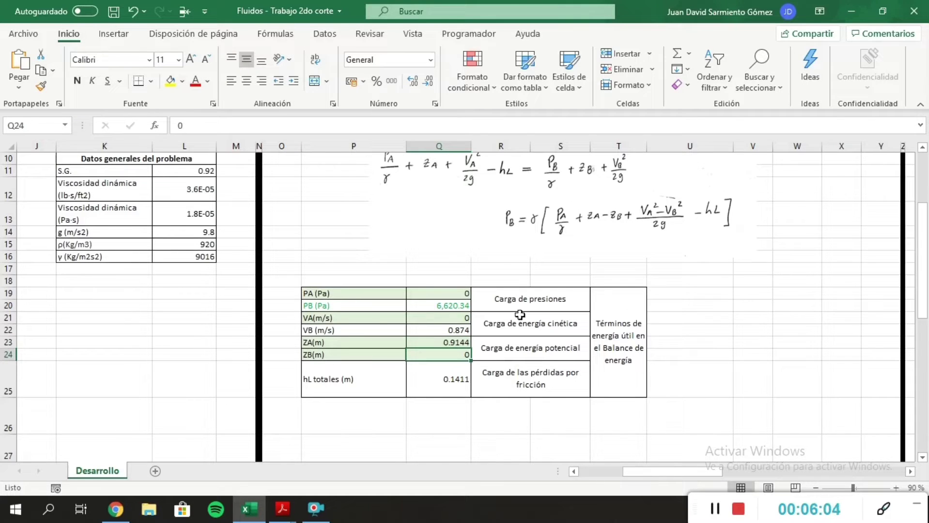
- Select the VB row and check the pump flow in the problem statement and the suction pipe size in Figura 11.24
left_click_drag(364, 330, 434, 330)
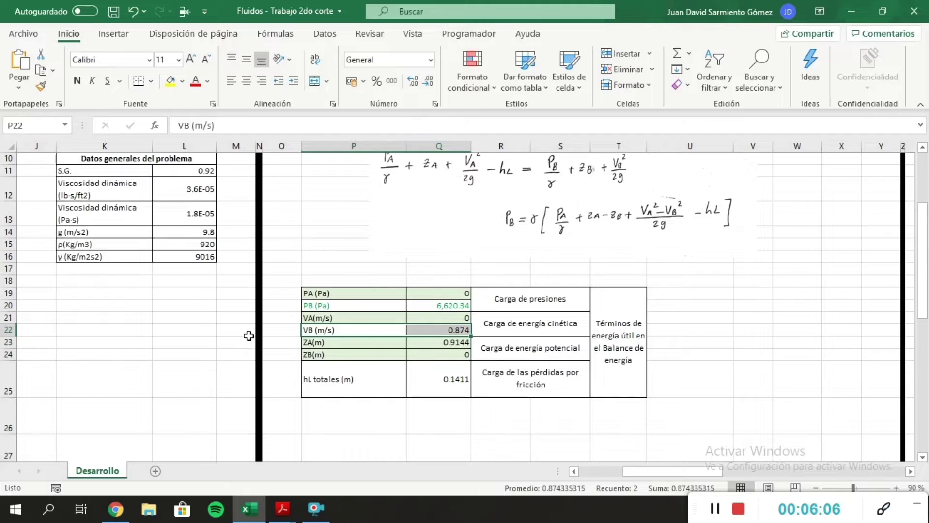
scroll(249, 336, "left", 5)
scroll(248, 334, "up", 2)
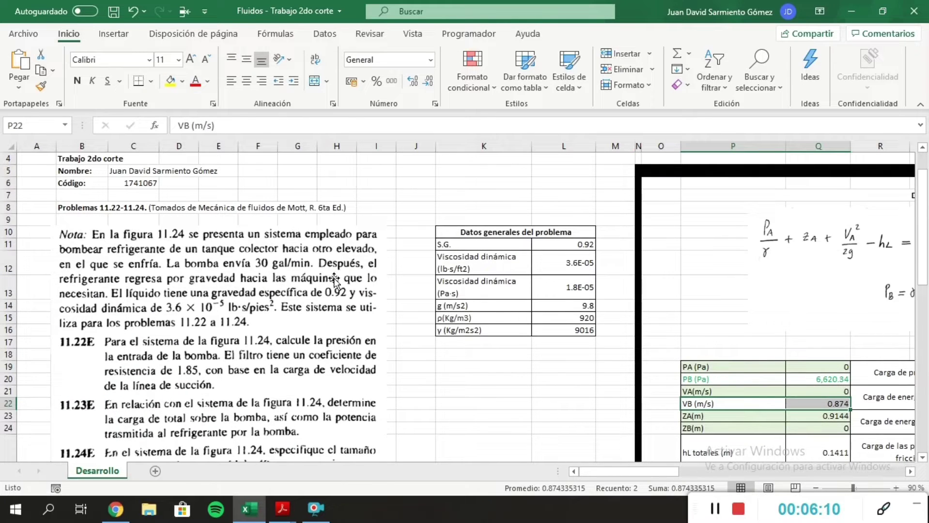
scroll(325, 332, "right", 2)
scroll(326, 332, "left", 2)
scroll(326, 332, "down", 7)
scroll(326, 332, "down", 2)
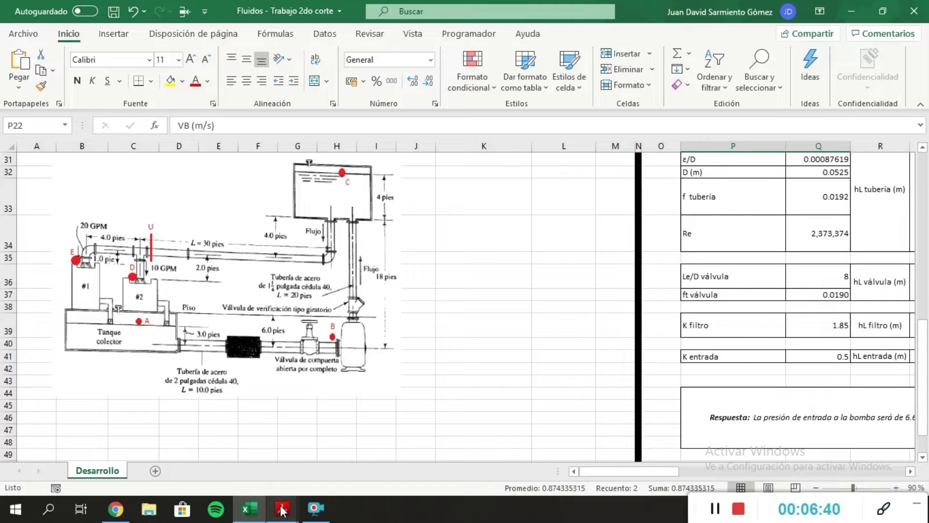
- Look up the 2-inch pipe's inner diameter in the friction-loss support PDF's schedule 40 steel table and return to the Excel workbook
mouse_move(283, 509)
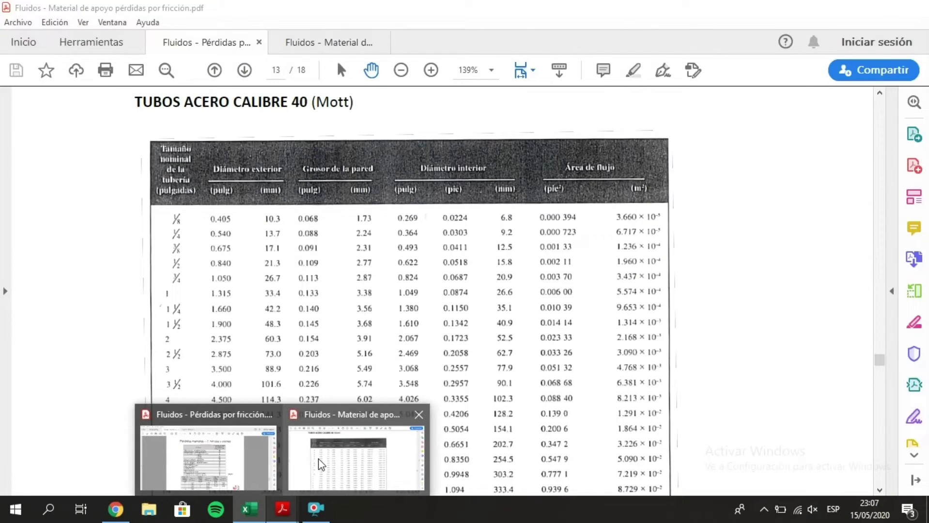
left_click(317, 458)
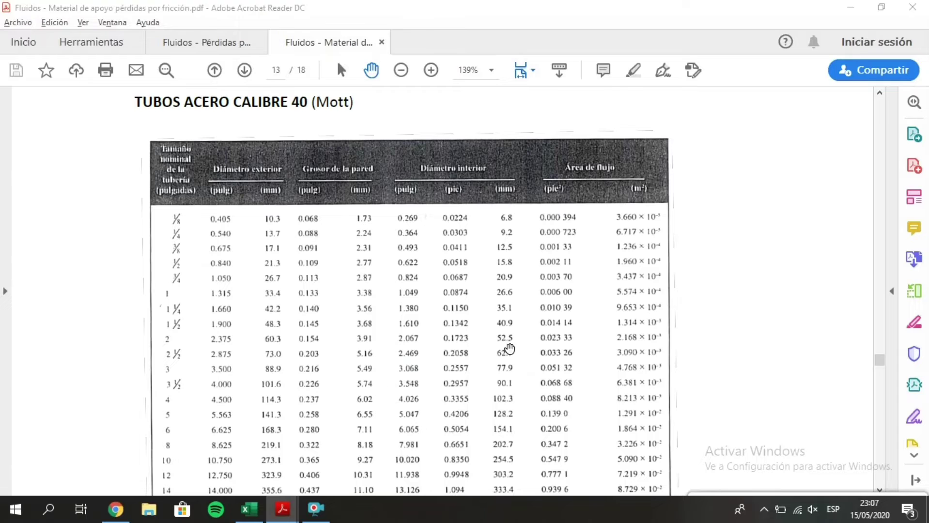
key("alt+Tab")
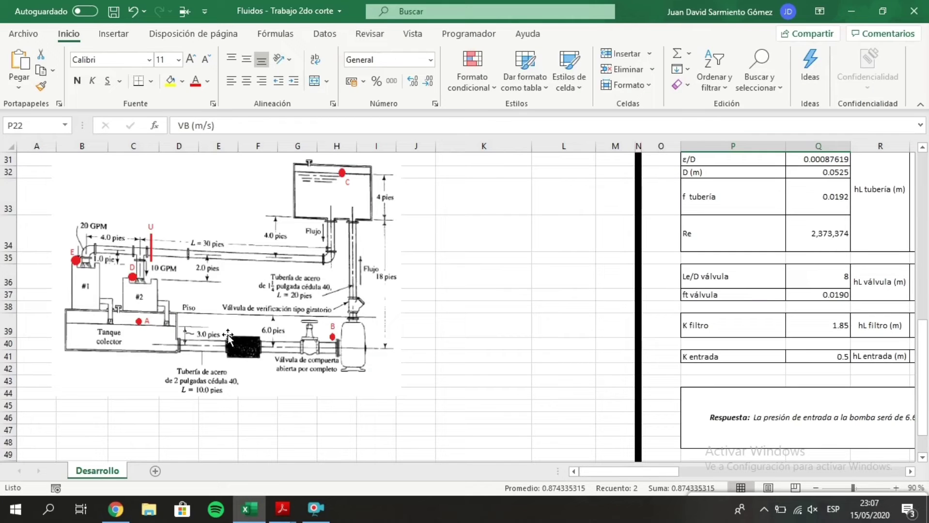
- Relate the VB term and the continuity equation data of problem 11.22 to the suction and discharge pipes in Figura 11.24
scroll(363, 299, "right", 5)
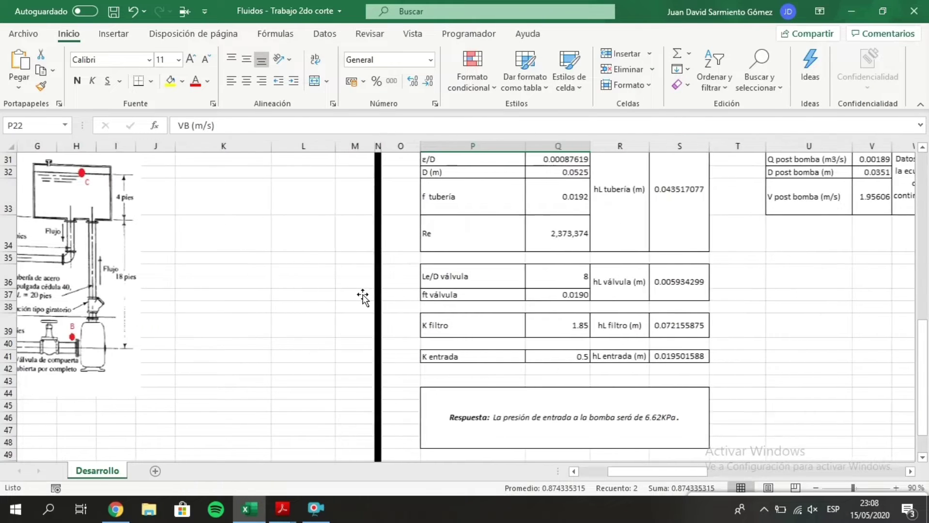
scroll(484, 319, "up", 1)
scroll(529, 335, "right", 3)
scroll(528, 333, "up", 3)
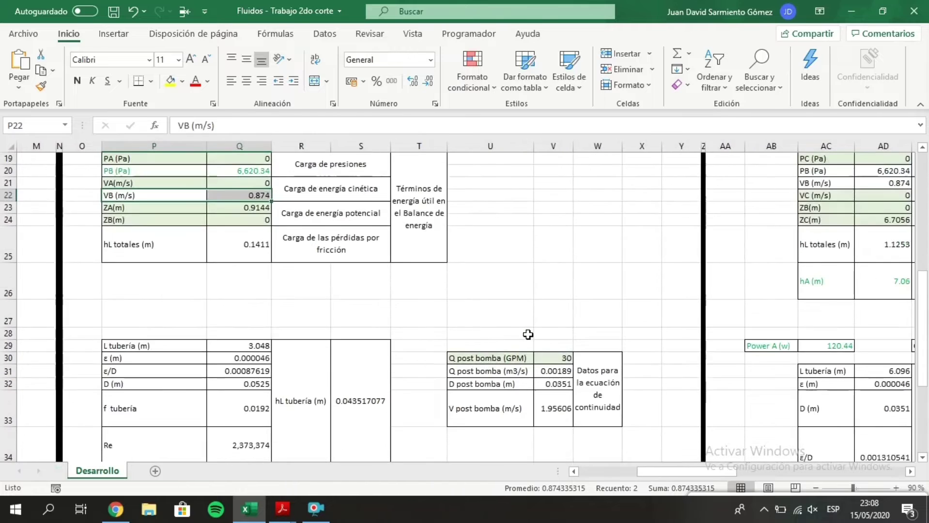
scroll(404, 305, "up", 1)
scroll(456, 311, "left", 3)
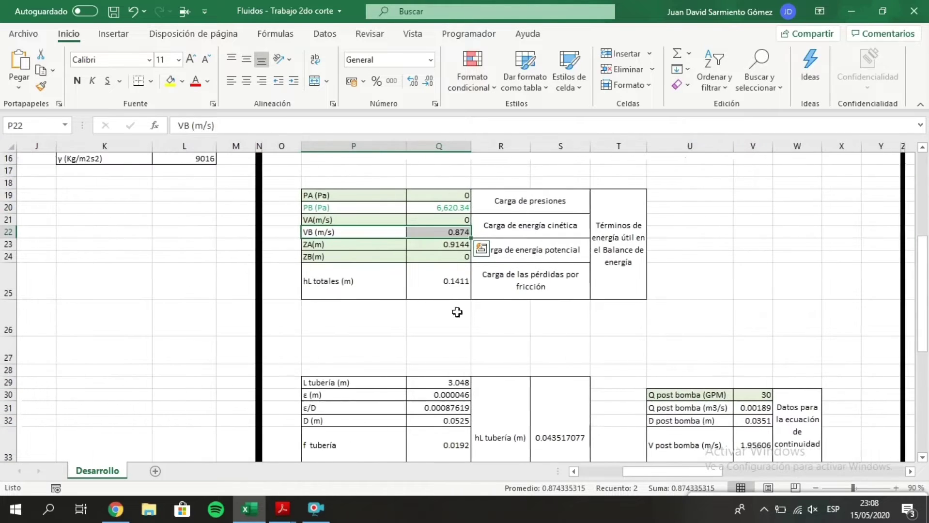
scroll(539, 325, "down", 1)
scroll(539, 324, "down", 1)
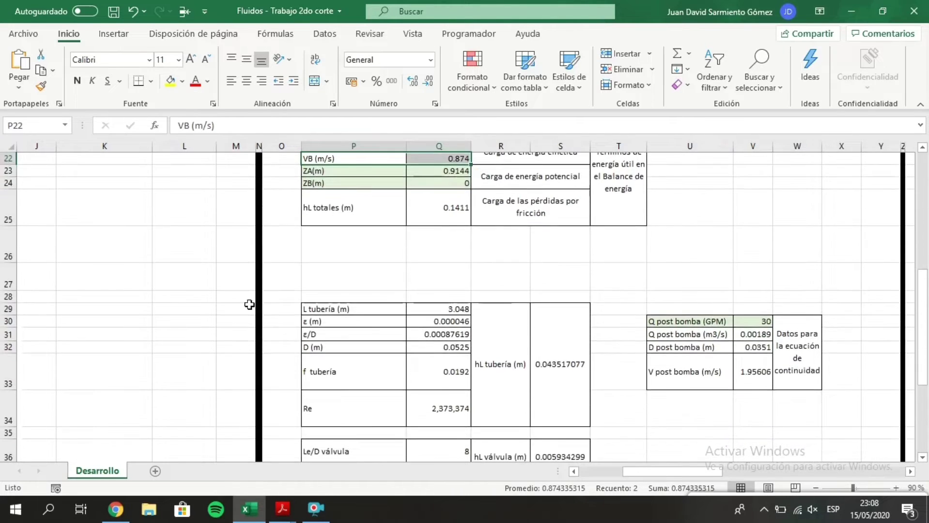
scroll(323, 314, "left", 3)
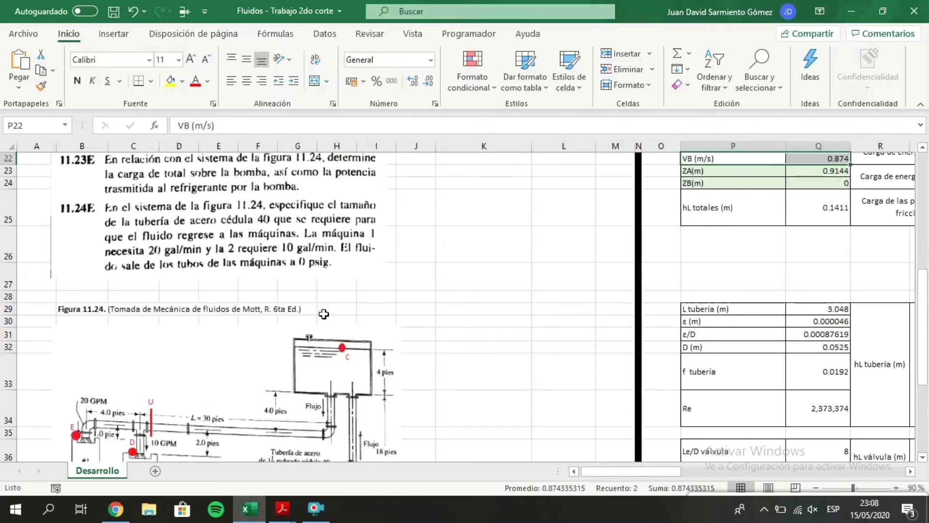
scroll(324, 320, "down", 3)
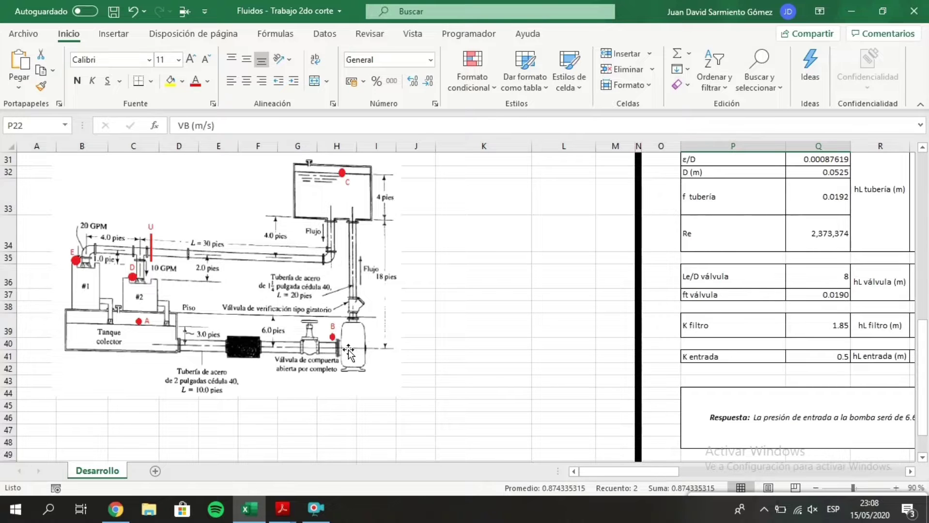
- Review the post-pump flow rate in GPM and m3/s in the continuity data, inspecting the conversion formula in V31
scroll(352, 342, "right", 5)
scroll(678, 322, "up", 2)
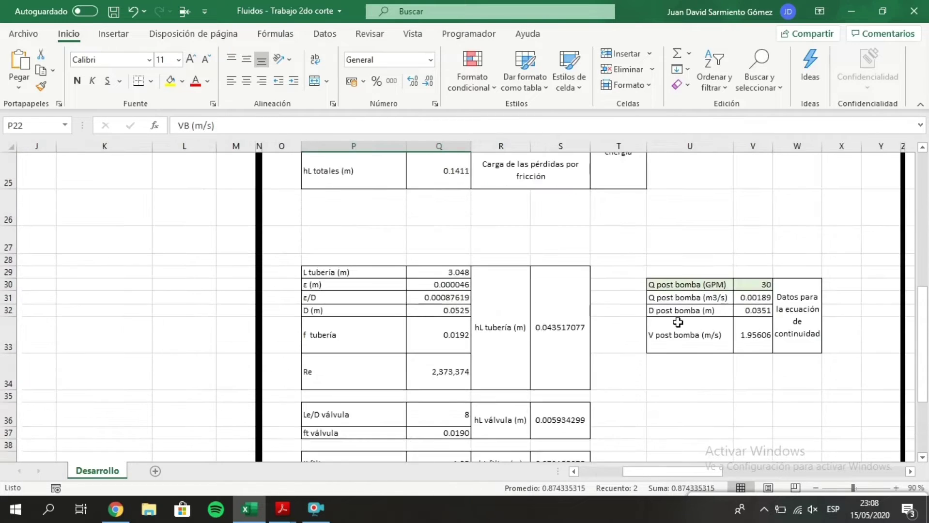
scroll(677, 322, "up", 1)
left_click(677, 322)
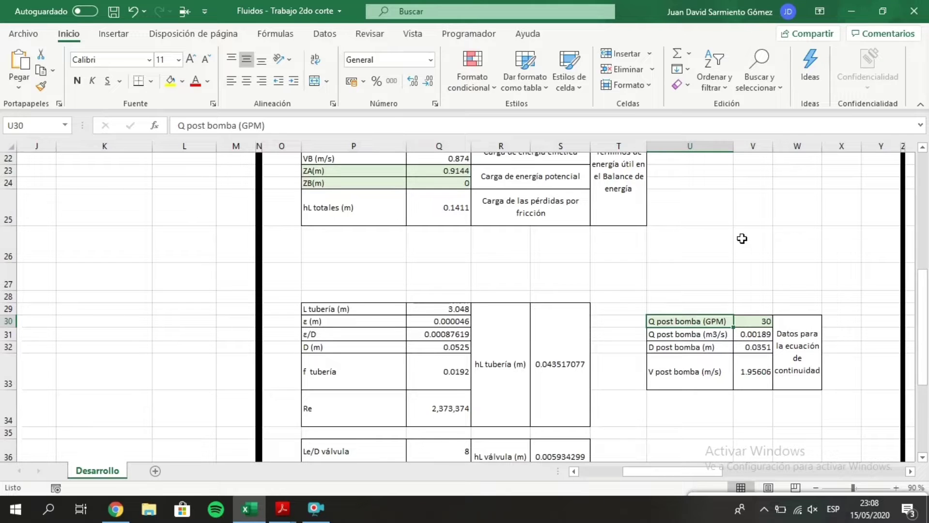
key("Right")
key("Left")
key("Right")
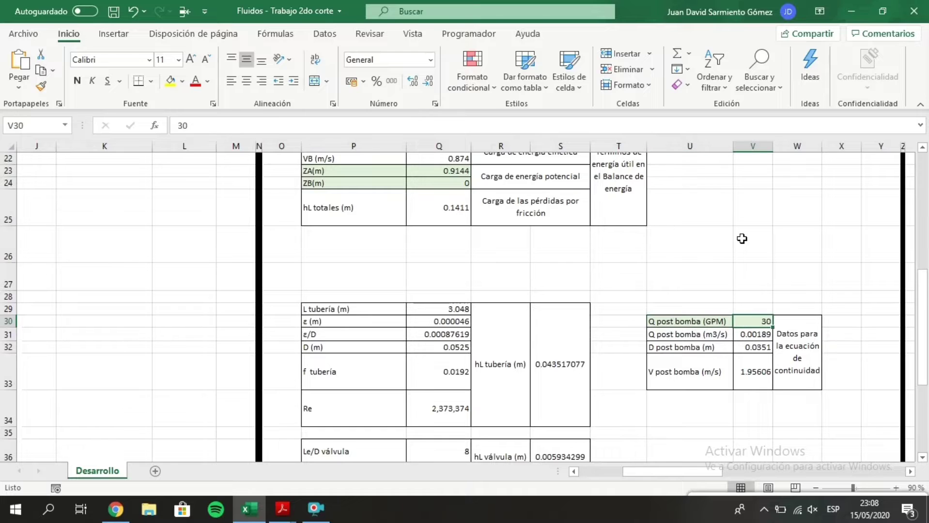
key("Down")
key("Left")
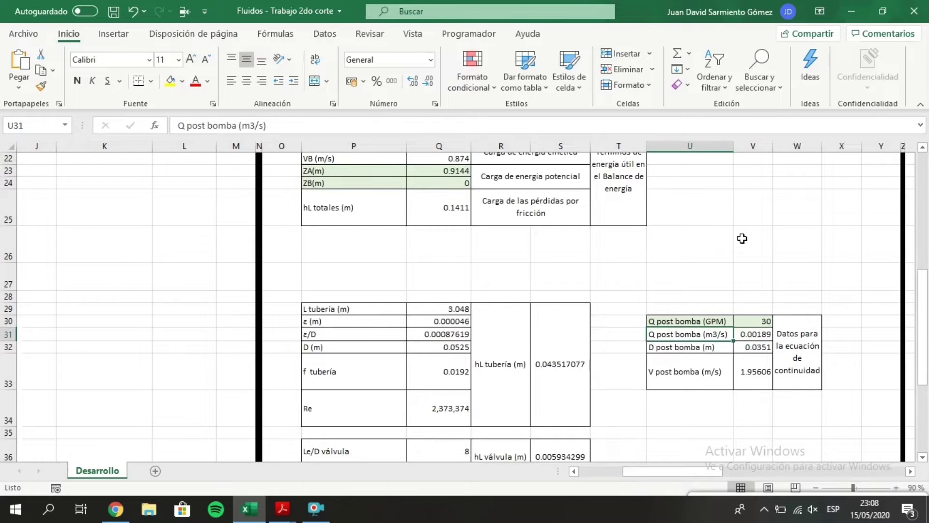
key("Right")
key("F1")
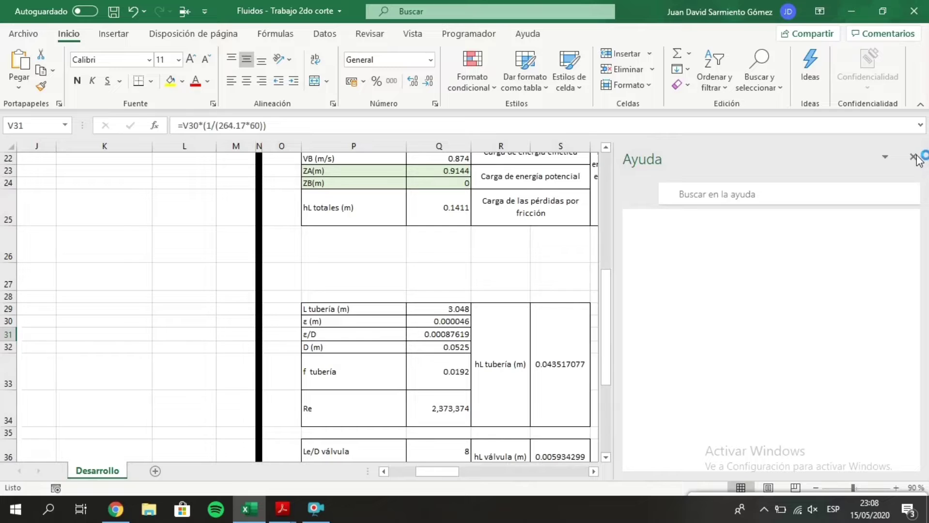
left_click(913, 157)
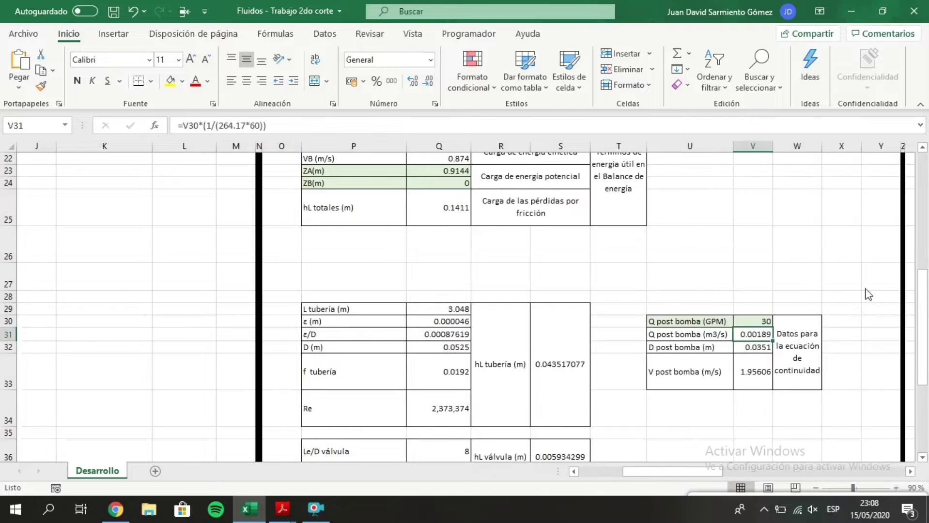
- Inspect the formulas for the post-pump diameter in V32 and the post-pump velocity in V33 of the continuity data
key("Down")
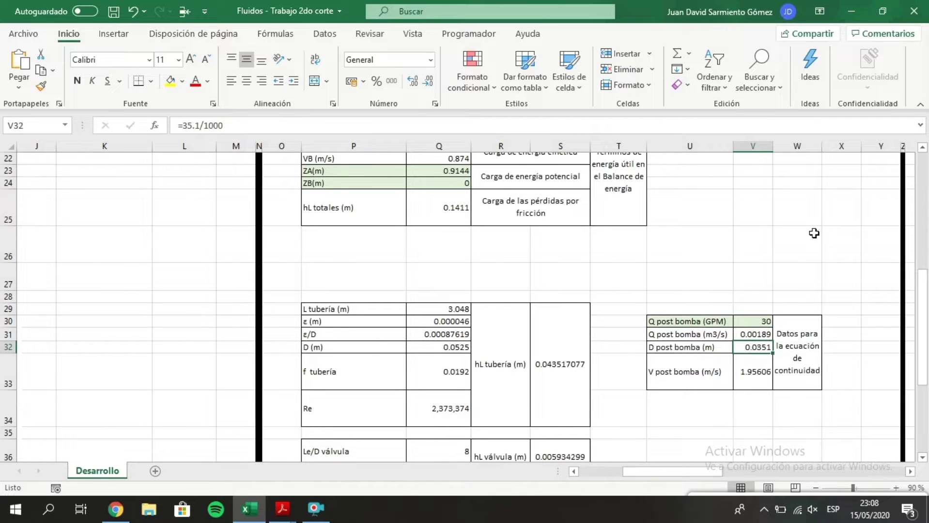
key("F2")
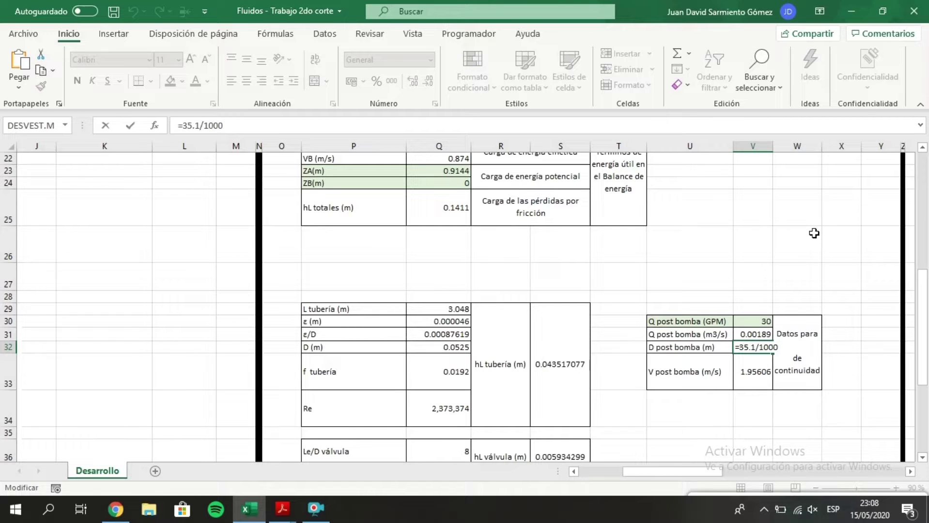
key("ctrl+Return")
key("Down")
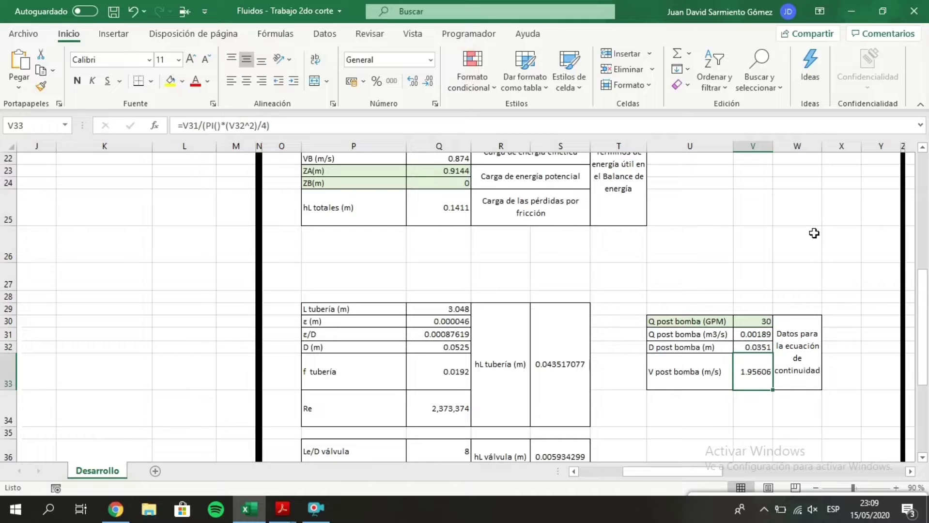
key("F2")
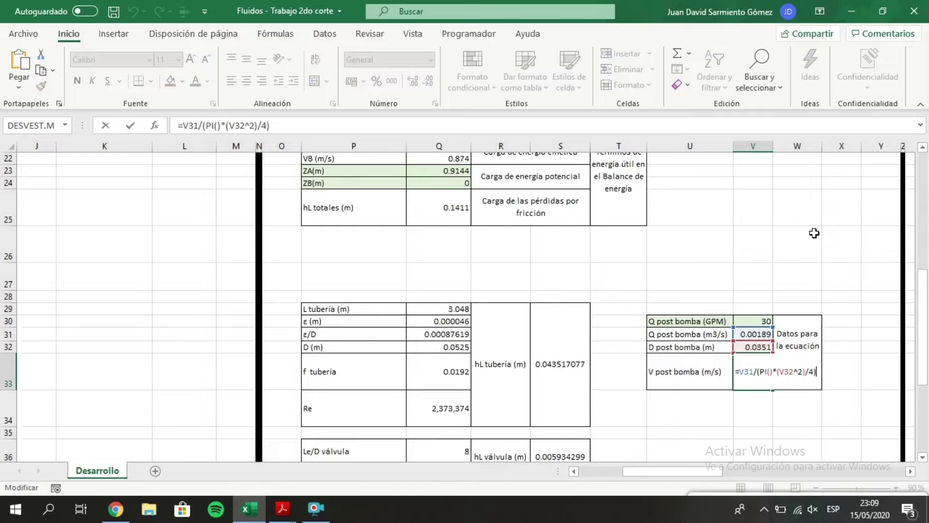
key("ctrl+Return")
- Inspect the VB formula in Q22, tracing its references to the post-pump velocity and the two pipe diameters
scroll(445, 228, "up", 1)
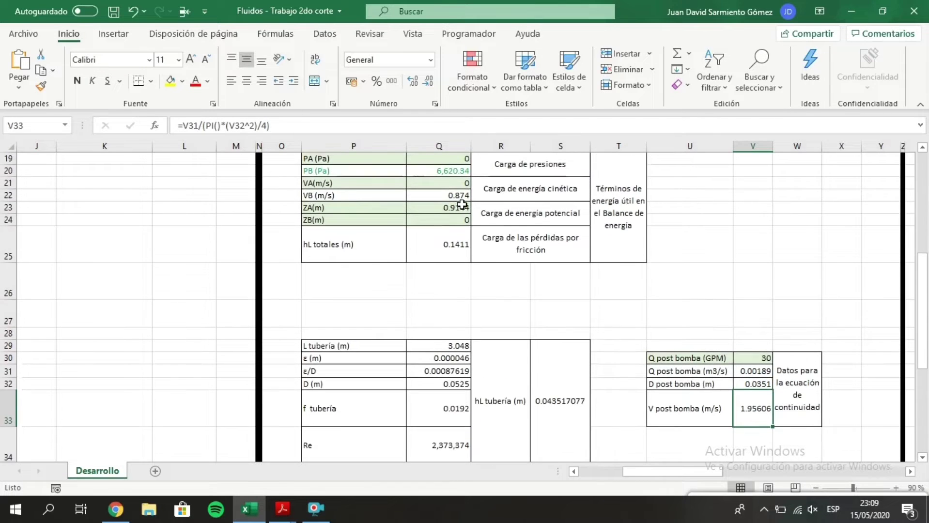
left_click(462, 196)
type("=V33*((V32/Q32)^2)")
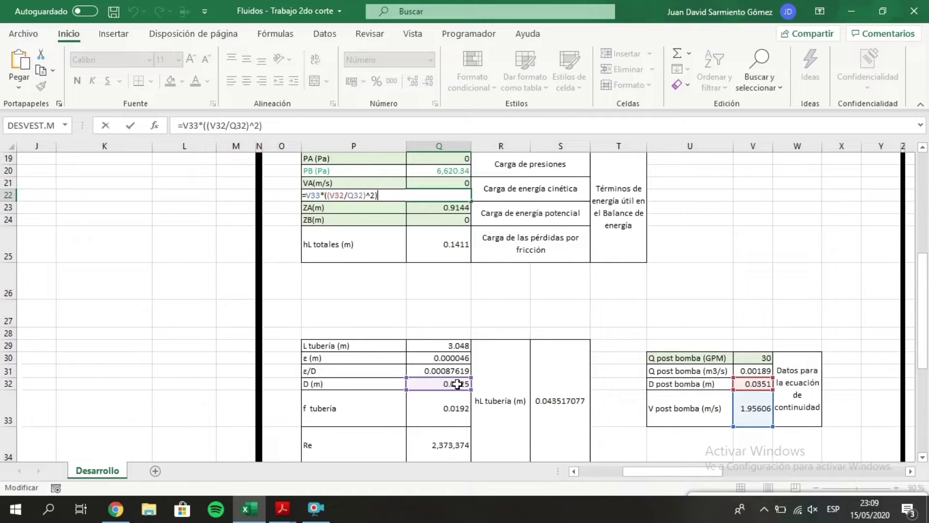
key("ctrl+Return")
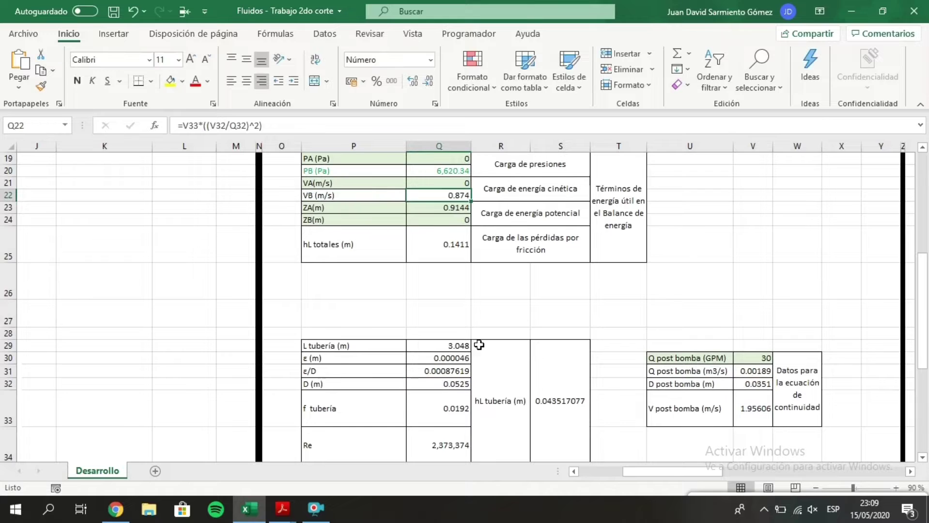
- Inspect the suction pipe diameter formula in Q32 and check it against the schedule 40 steel table in the support PDF
left_click(463, 384)
key("F2")
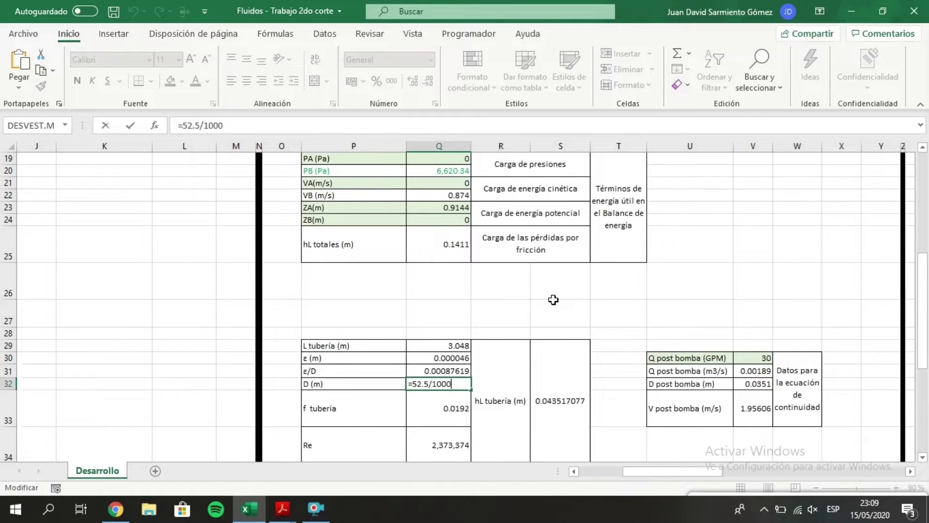
key("ctrl+Return")
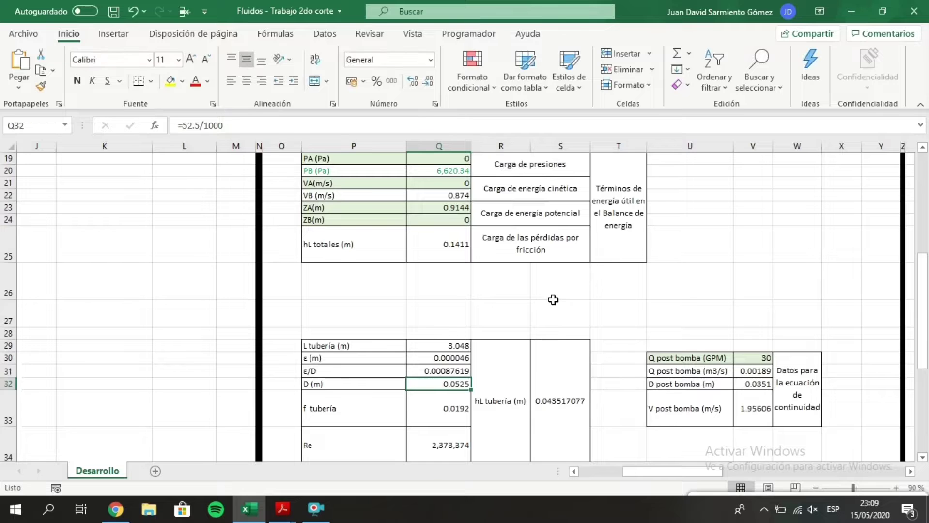
key("alt+Tab")
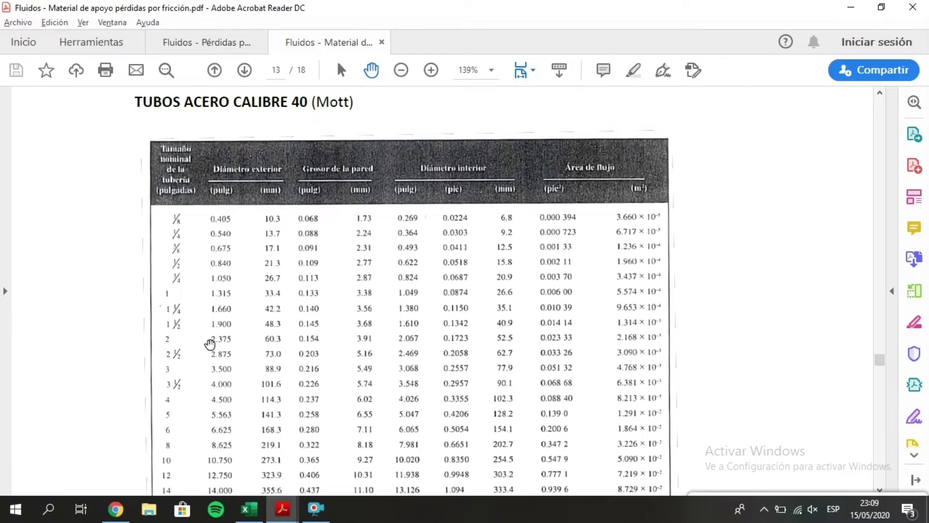
key("alt+Tab")
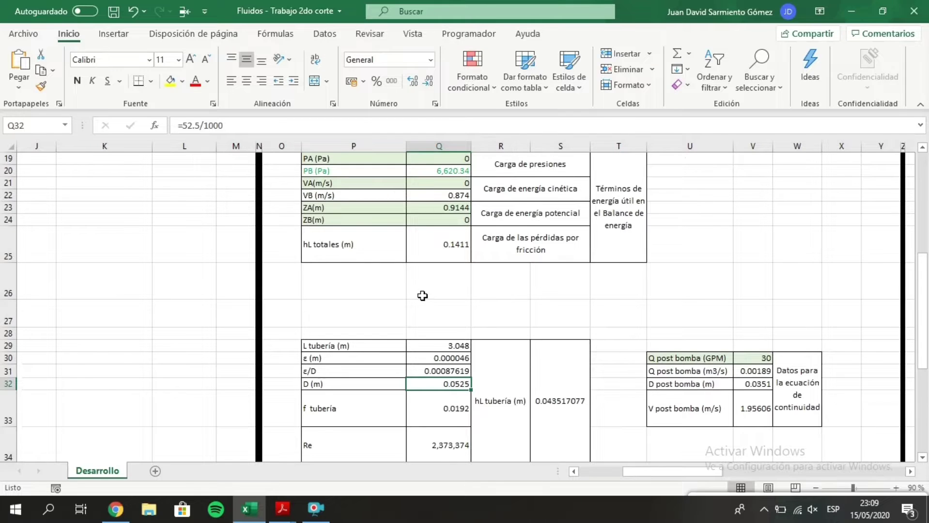
- Select the energy balance terms PA through ZB in Q19:Q24, and inspect the total friction loss formula in Q25
scroll(421, 295, "up", 1)
left_click(452, 257)
left_click_drag(452, 256, 449, 195)
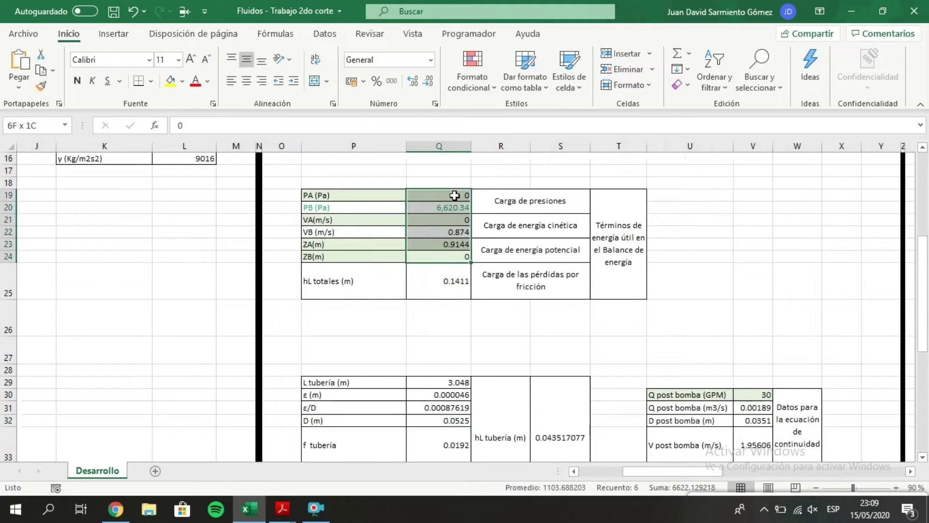
left_click(448, 283)
- Relate the pipe, valve, filter and entrance loss tables to the suction line components in Figura 11.24
scroll(514, 349, "down", 4)
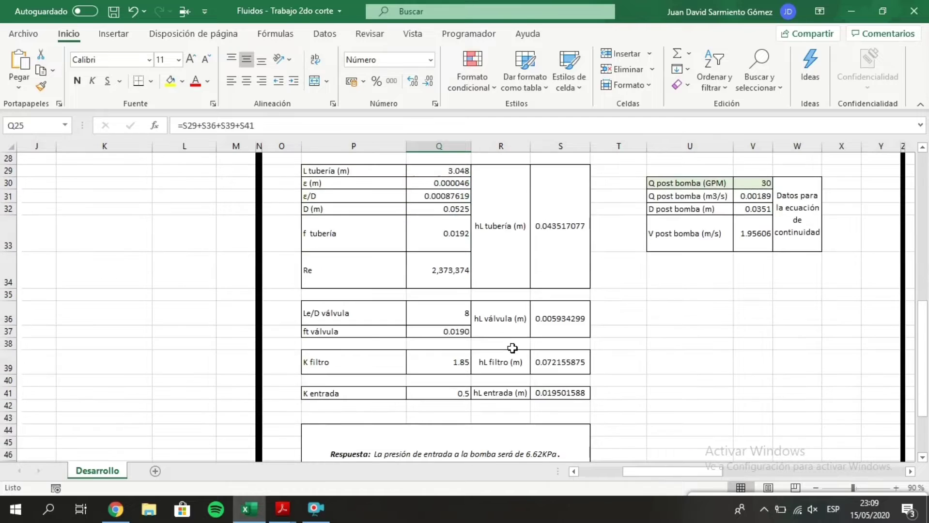
scroll(514, 346, "left", 5)
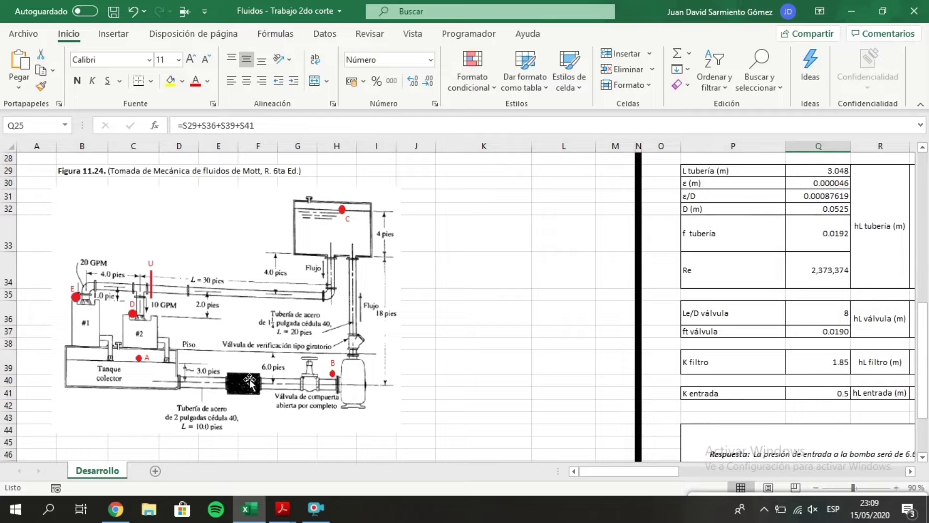
scroll(697, 291, "right", 6)
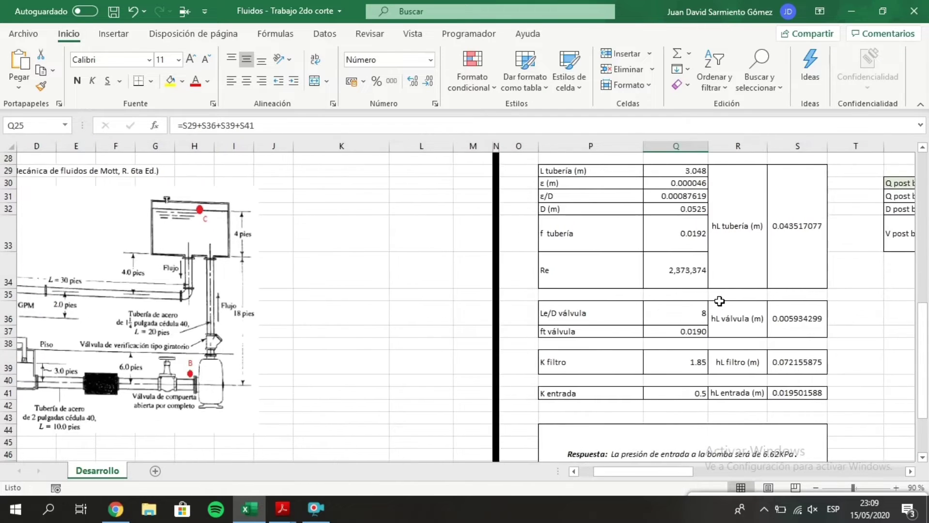
scroll(697, 315, "up", 1)
scroll(613, 325, "down", 2)
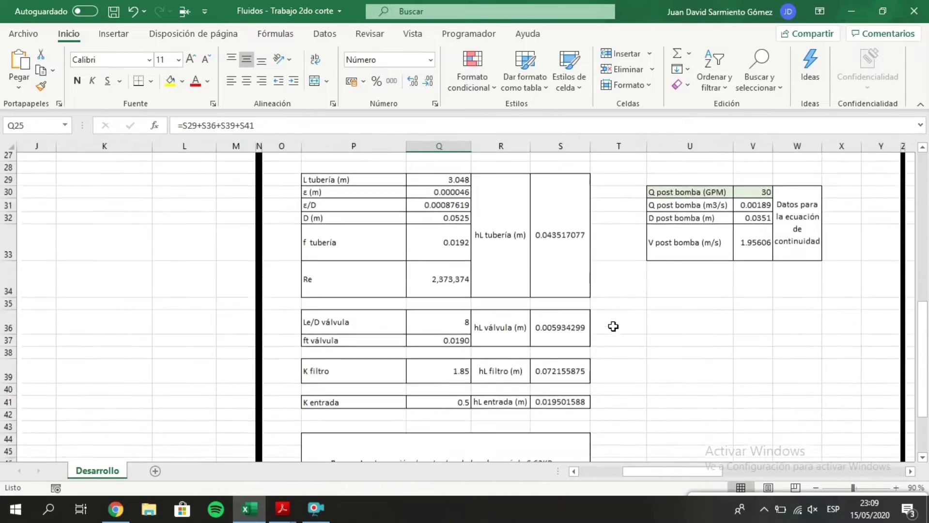
scroll(499, 292, "up", 2)
- Inspect the pipe friction loss formula (hL tubería) in S29 and the cells it references
left_click(499, 293)
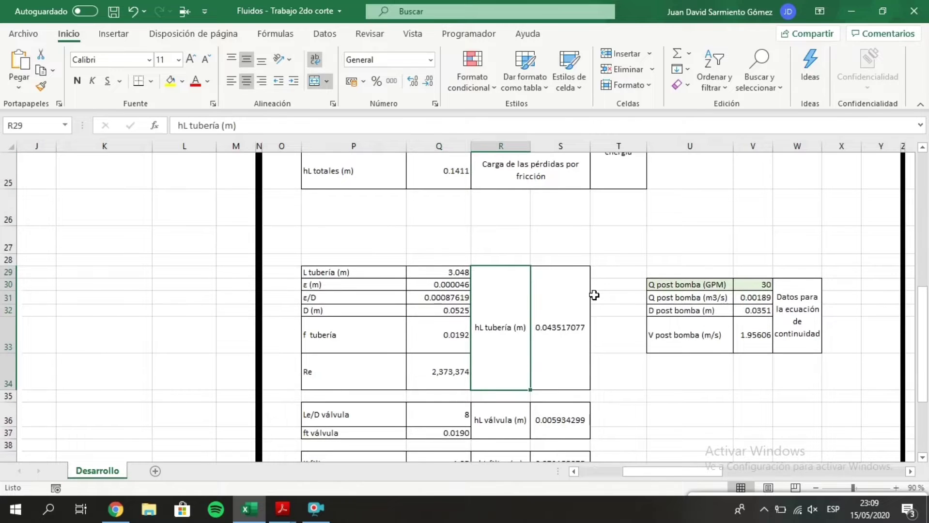
key("Right")
key("F2")
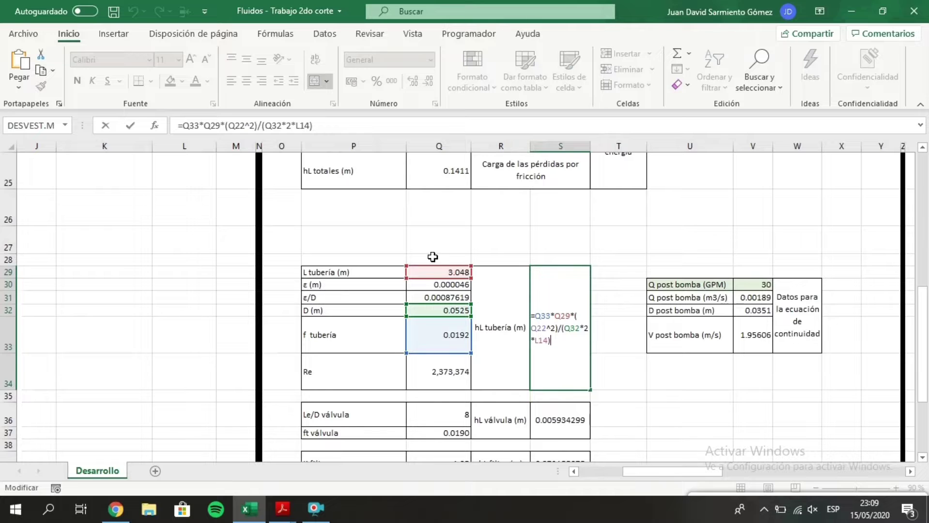
- Inspect the pipe length conversion in Q29 and check it against the 2-inch suction pipe's length in Figura 11.24
left_click(427, 272)
key("F2")
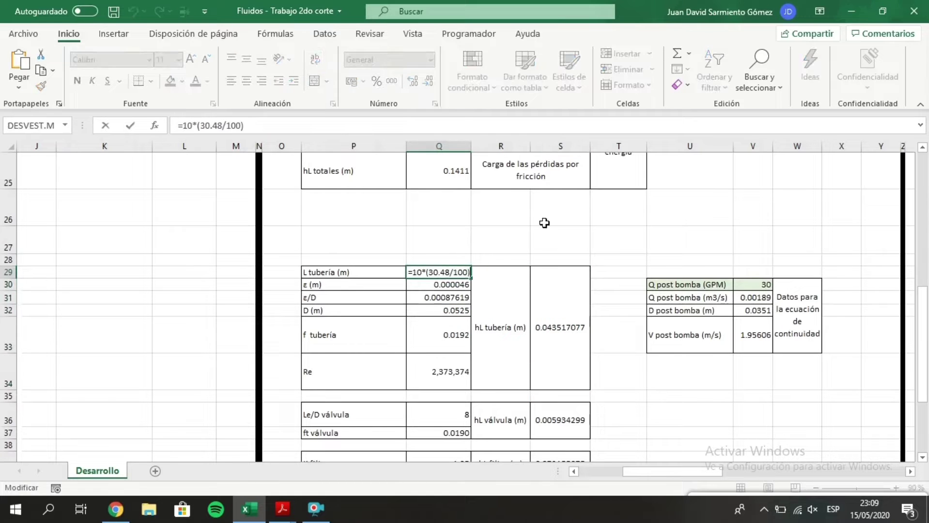
key("Escape")
scroll(323, 322, "left", 3)
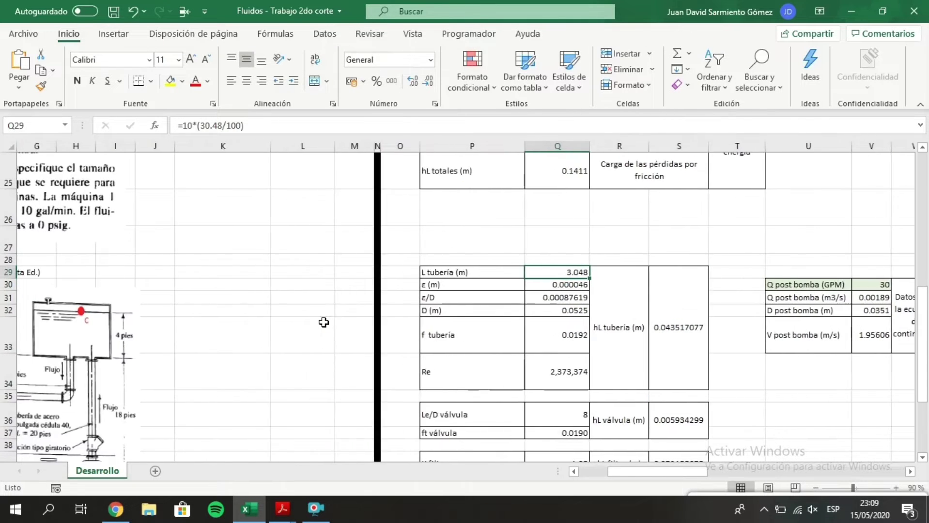
scroll(323, 322, "down", 2)
scroll(323, 322, "left", 3)
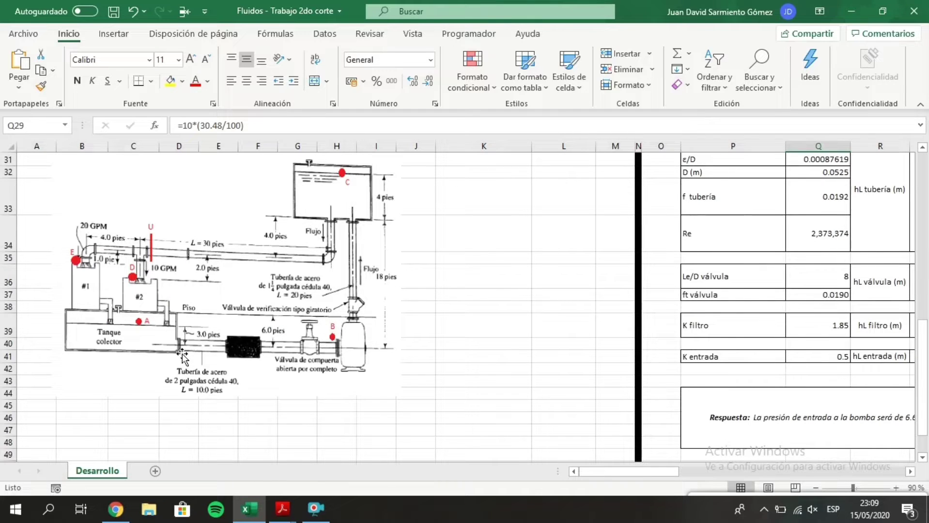
scroll(528, 346, "right", 3)
scroll(528, 346, "up", 1)
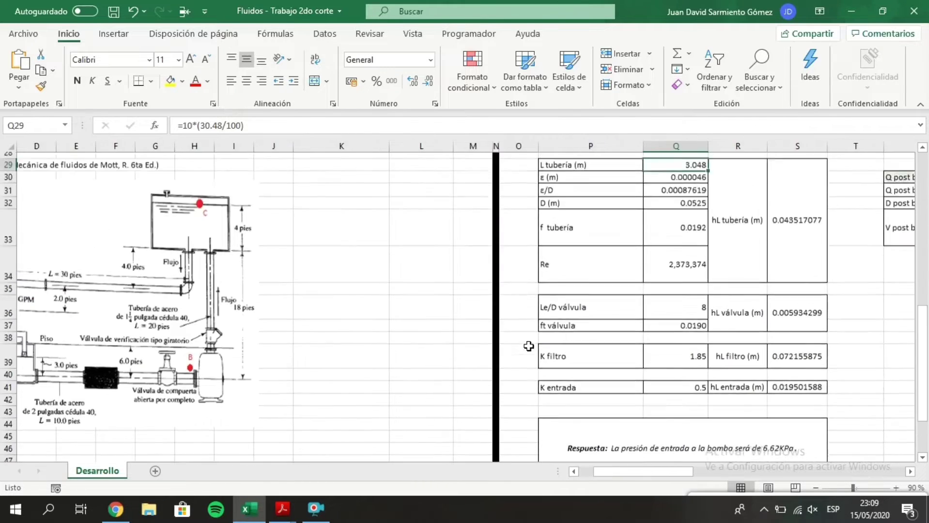
- Check the pipe roughness in Q30 against commercial steel in the Rugosidad table of the Pérdidas por fricción PDF, and return to the workbook
scroll(529, 346, "up", 2)
left_click(673, 285)
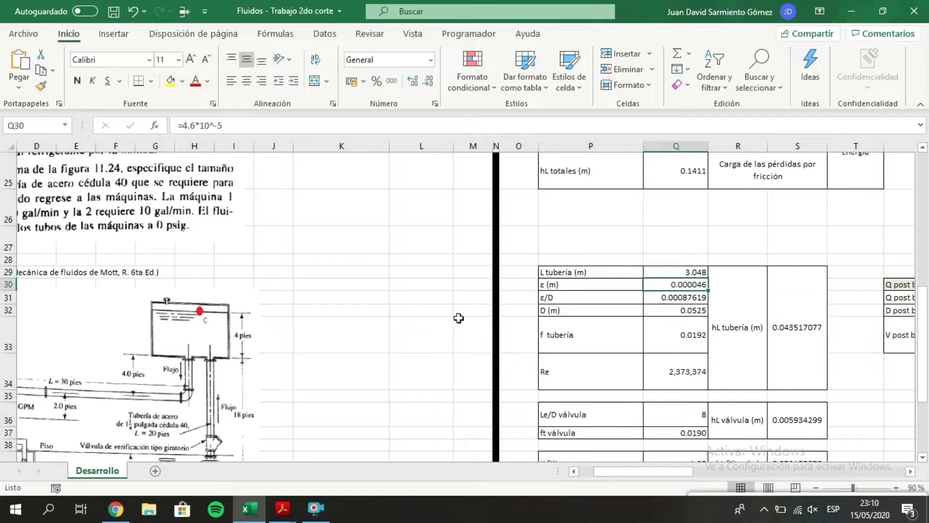
key("alt+Tab")
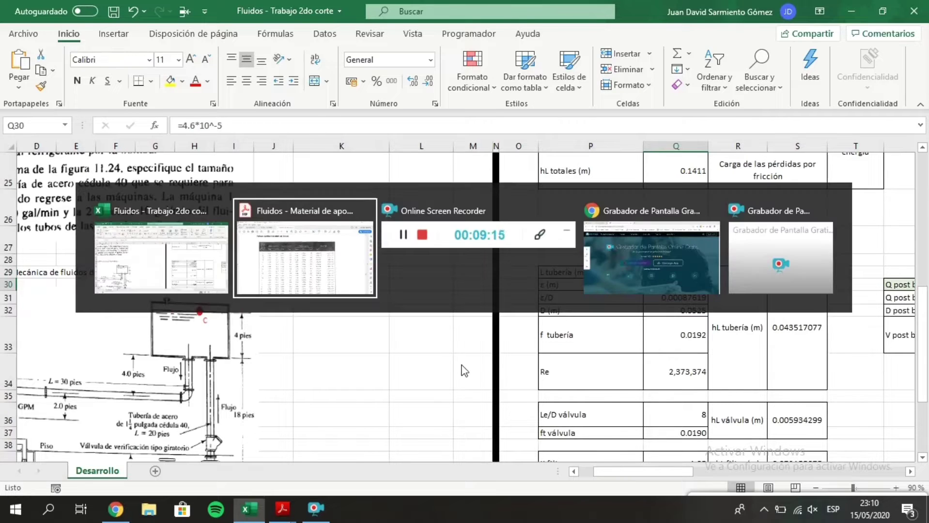
left_click(276, 260)
left_click(206, 42)
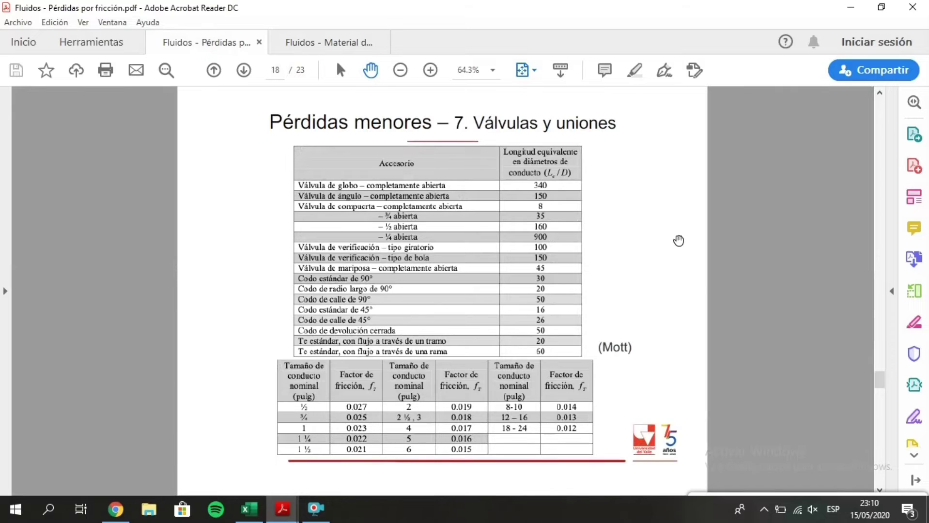
scroll(678, 240, "down", 2)
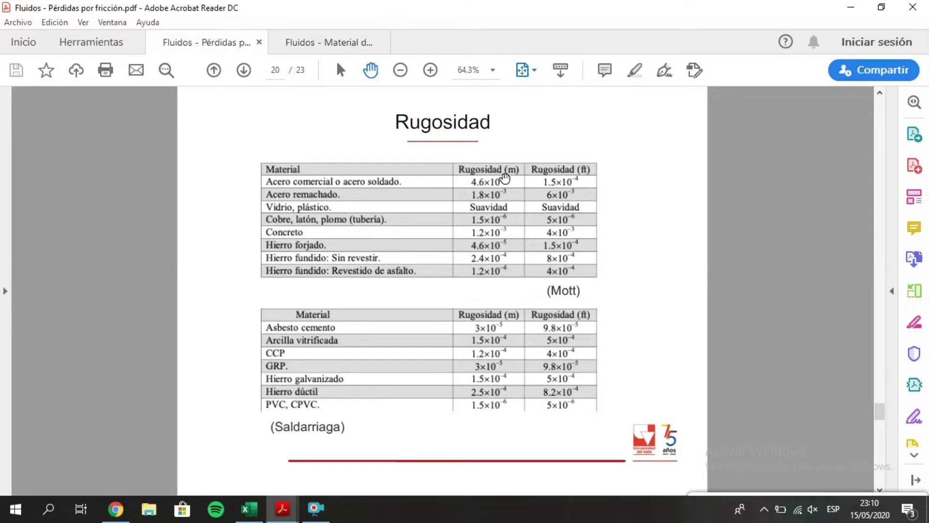
key("alt+Tab")
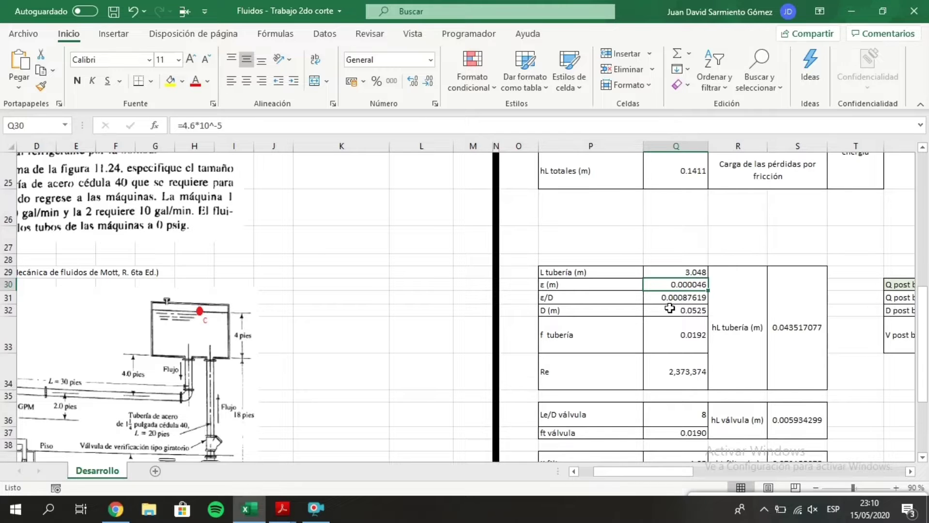
- Inspect the relative roughness formula (ε/D) in Q31 and the pipe friction factor formula in Q33
scroll(669, 308, "right", 3)
left_click(555, 297)
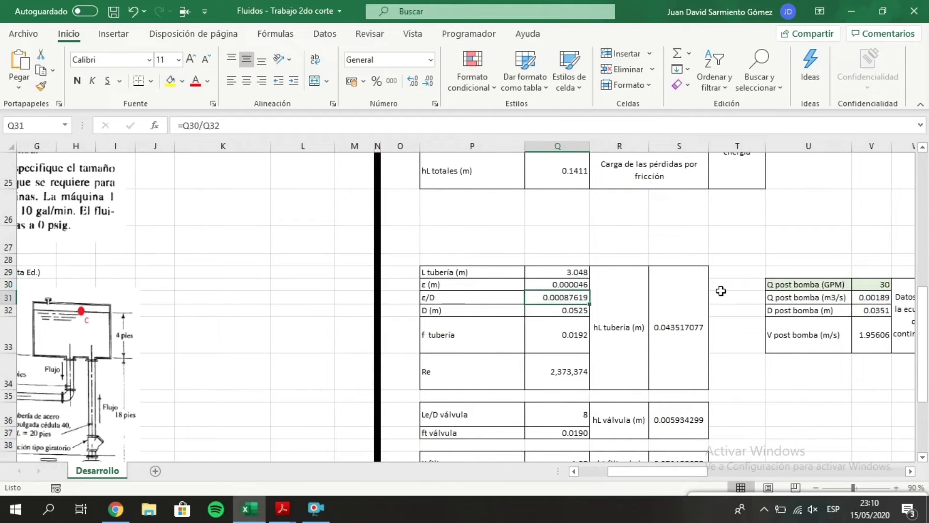
key("Down")
key("Down")
key("Down")
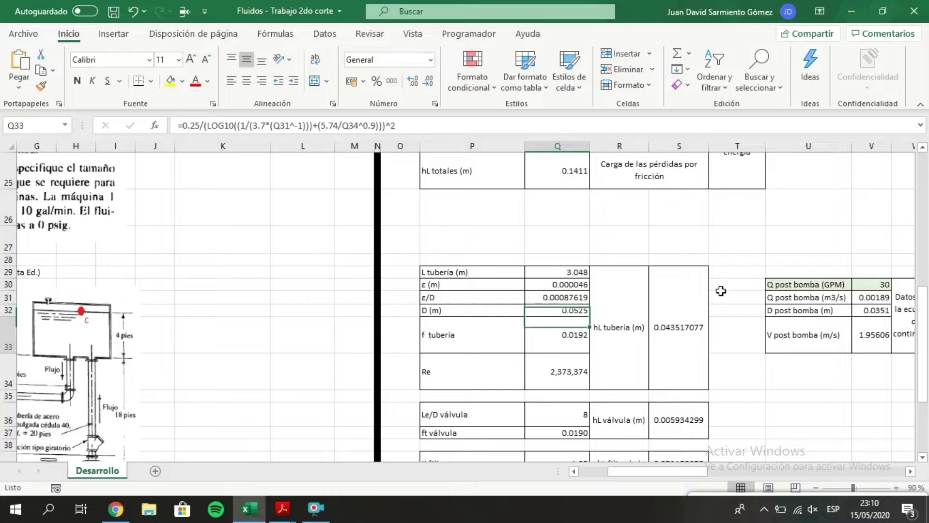
- Trace the Reynolds number formula in Q34 to VB, density and dynamic viscosity, and select the ε/D and Re cells together
key("F2")
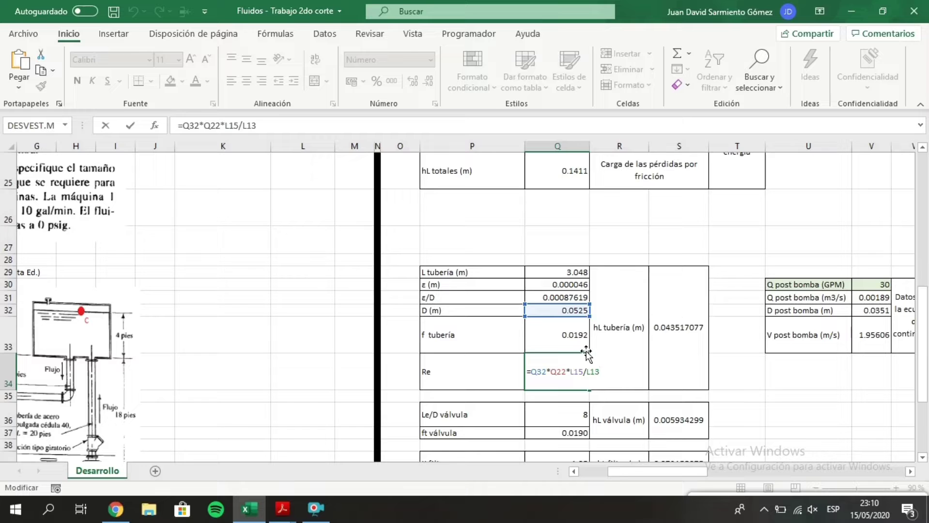
scroll(321, 368, "up", 6)
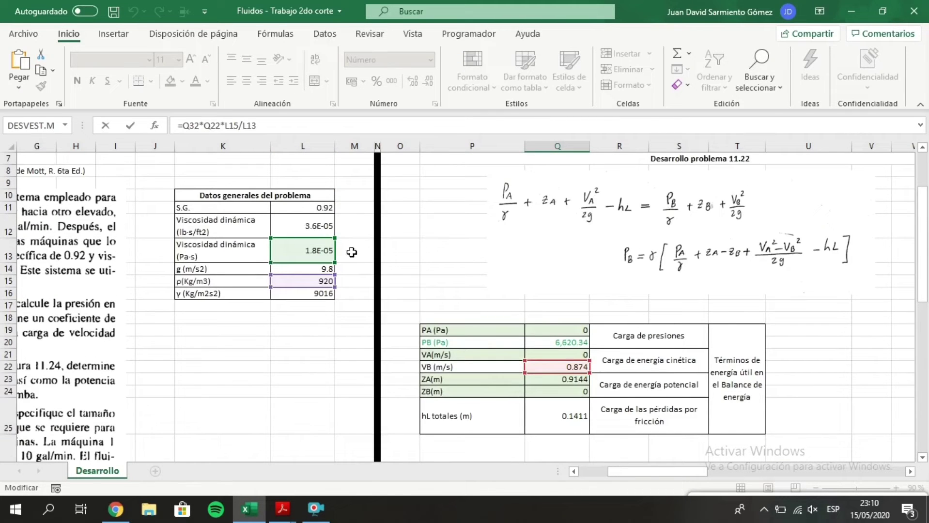
scroll(312, 254, "down", 3)
scroll(312, 254, "up", 2)
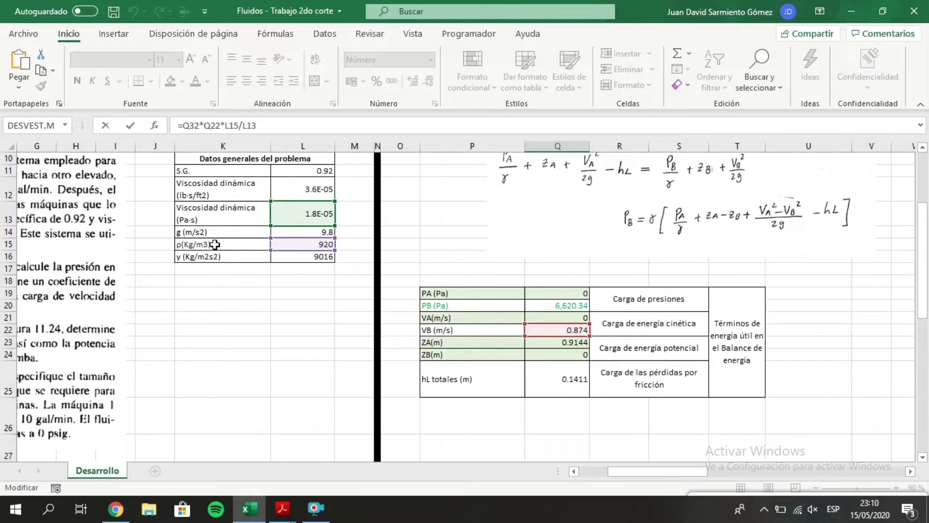
scroll(535, 263, "down", 4)
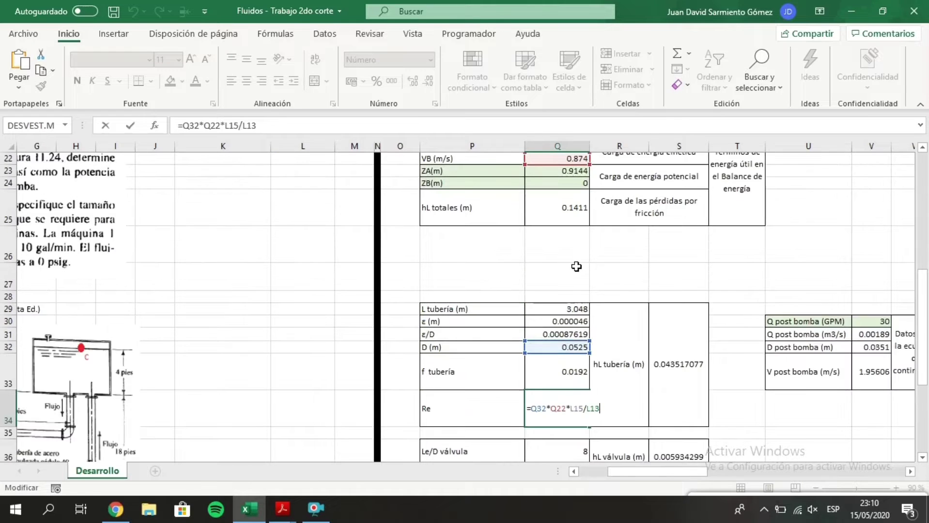
scroll(571, 325, "down", 1)
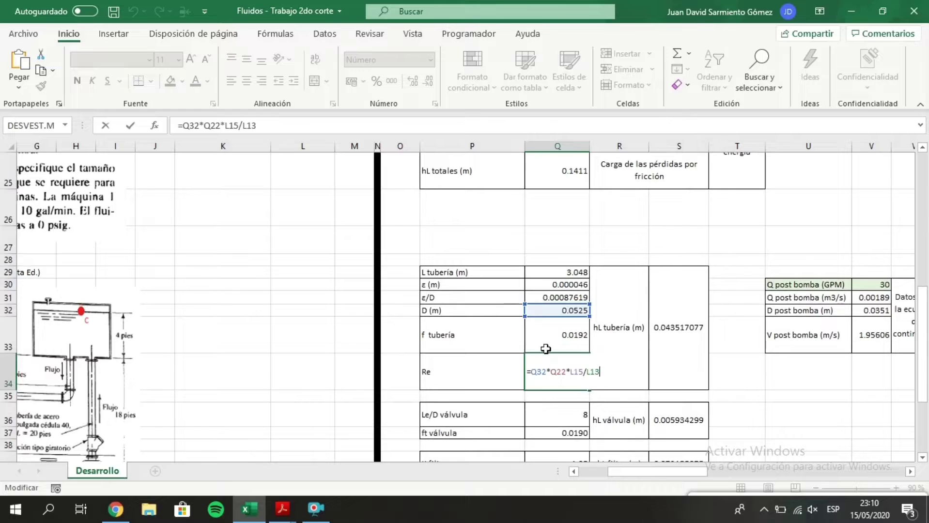
left_click(570, 298)
left_click(576, 384, "ctrl")
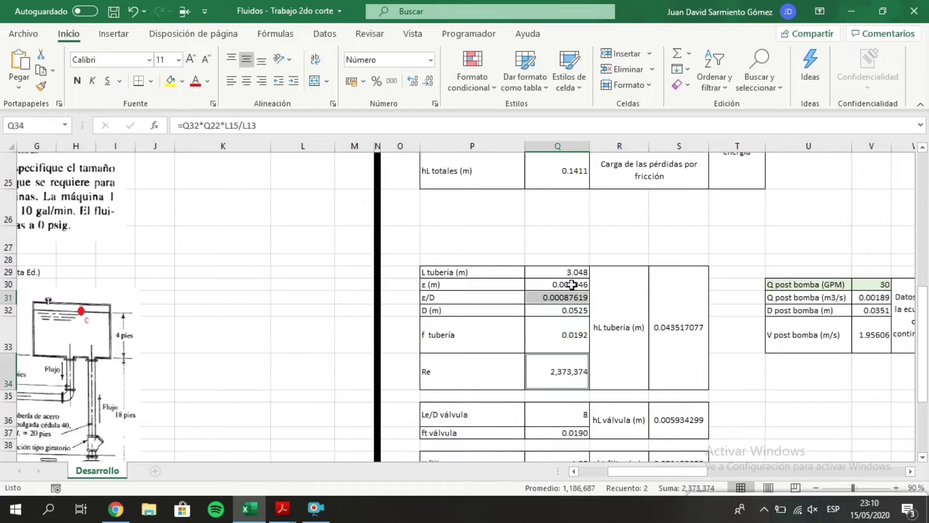
- Trace the pipe friction factor formula in Q33 to the relative roughness and Reynolds number cells
left_click(569, 338)
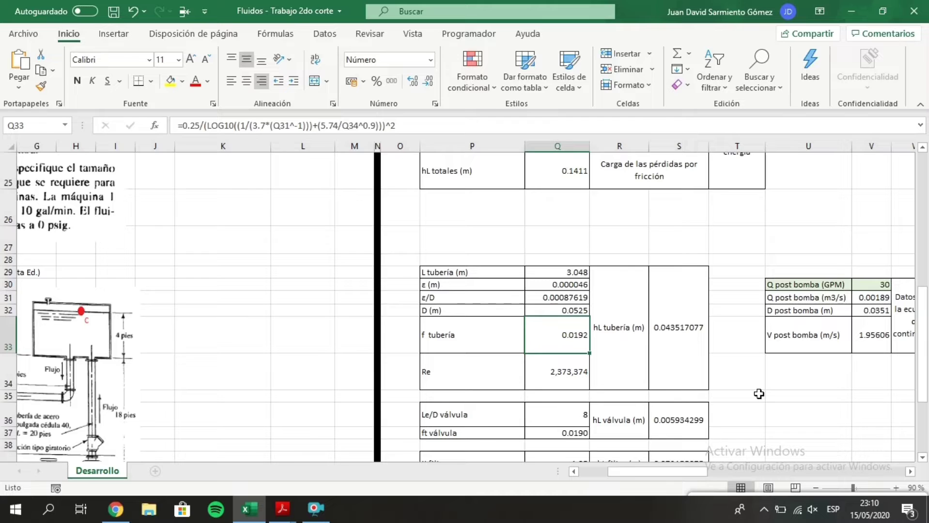
key("F2")
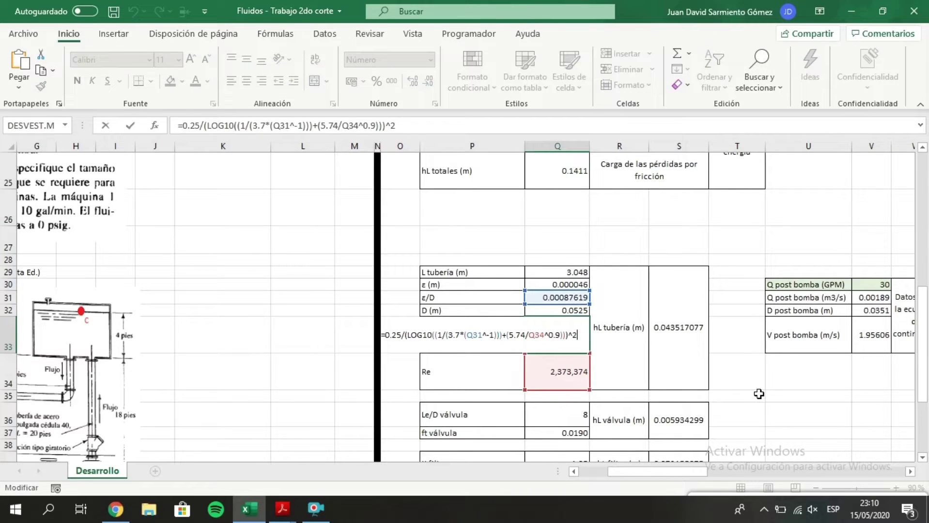
key("Escape")
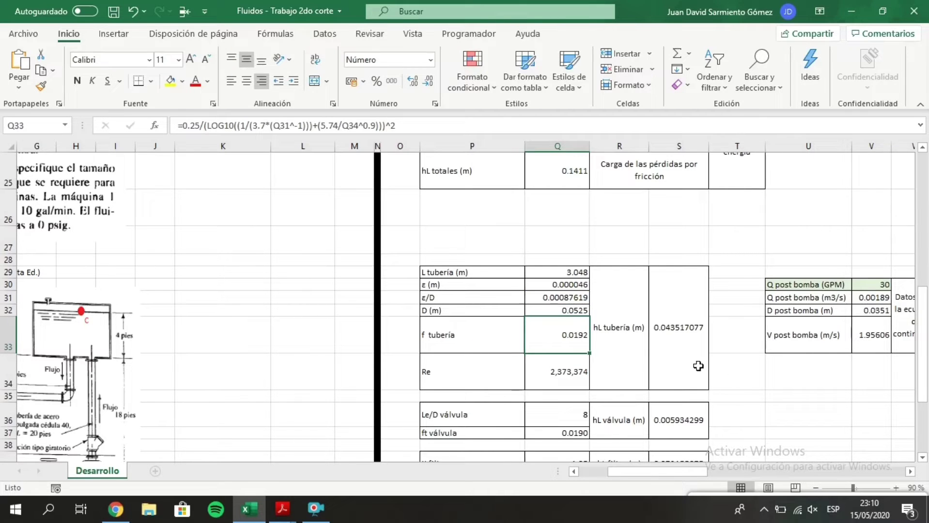
- Inspect the suction pipe head loss formula in S29 and its referenced cells, and select the hL tubería label
left_click(667, 306)
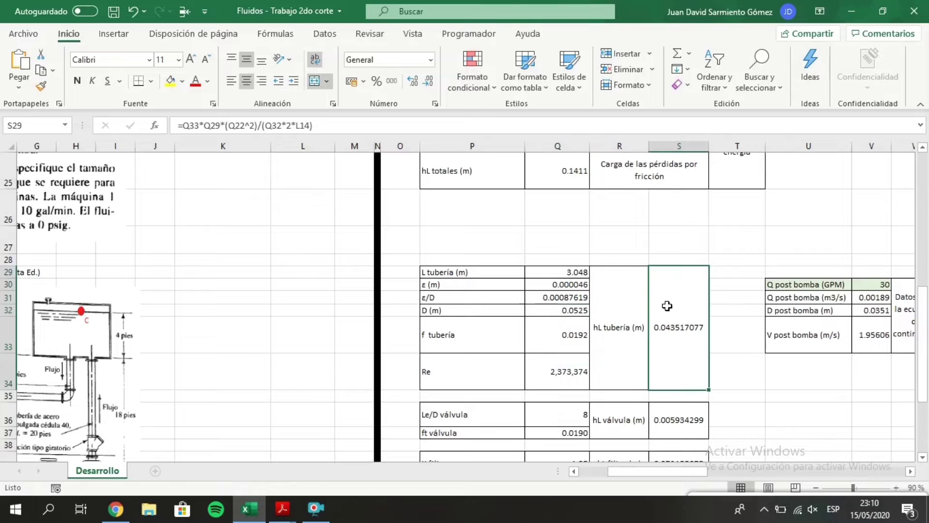
key("F2")
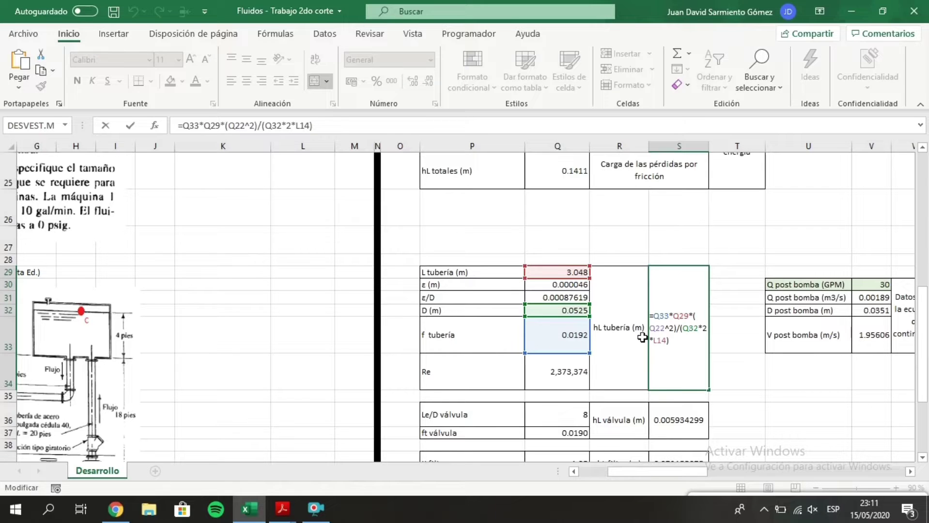
key("ctrl+Return")
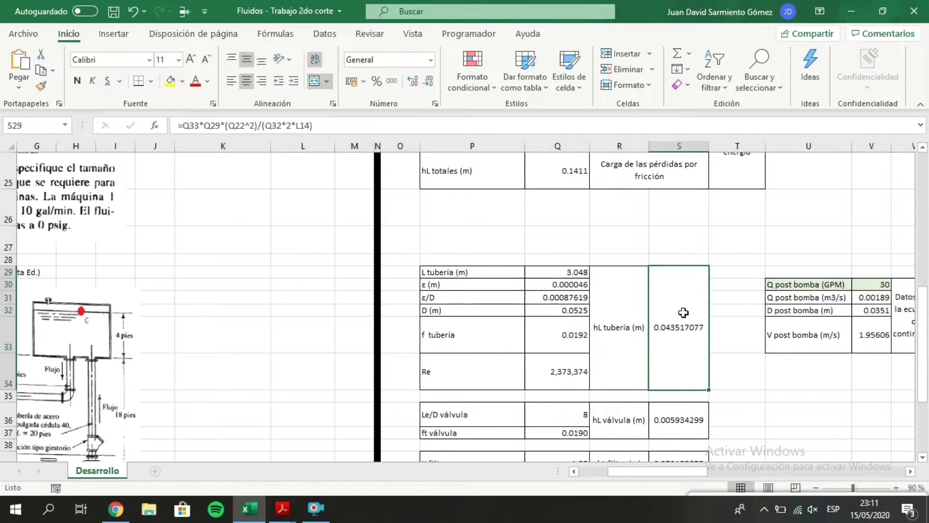
left_click(640, 307)
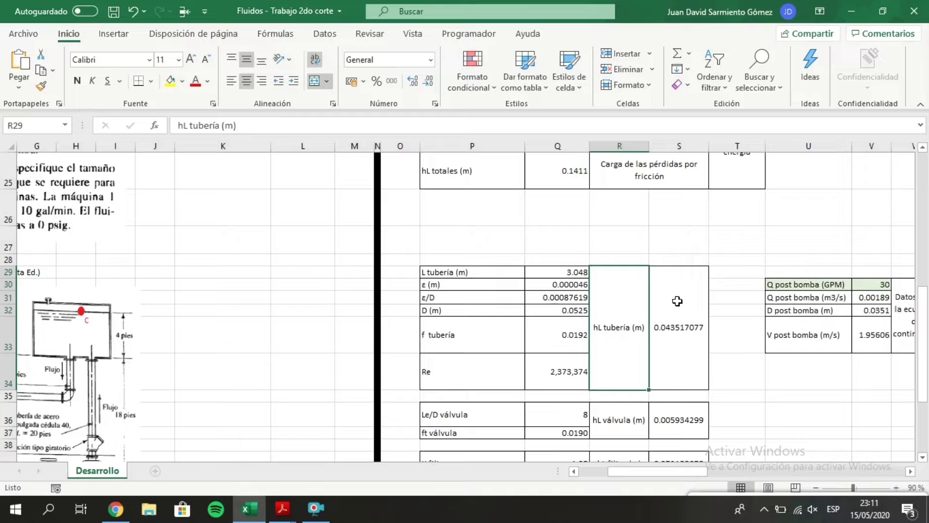
- Check the valve's Le/D in Q36 against the fully open gate valve in the Válvulas y uniones table of the Pérdidas por fricción PDF
scroll(677, 301, "down", 3)
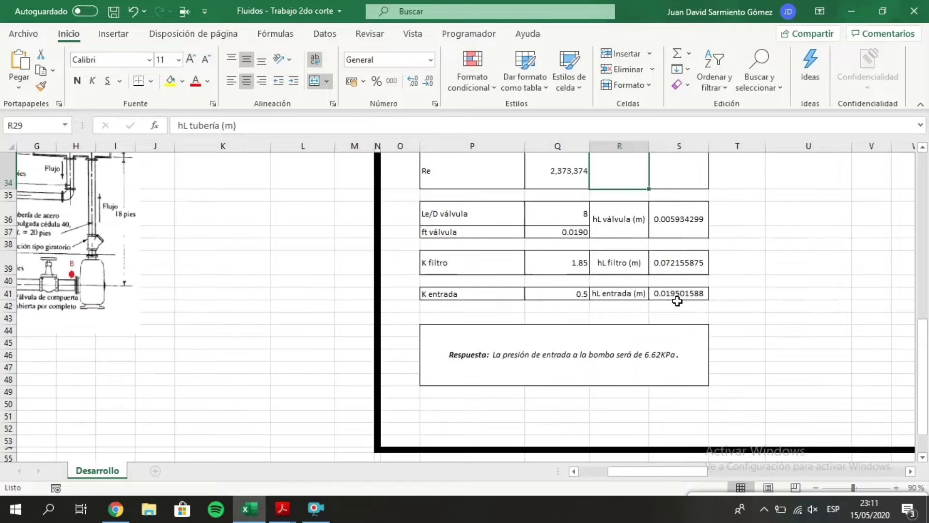
scroll(487, 305, "up", 1)
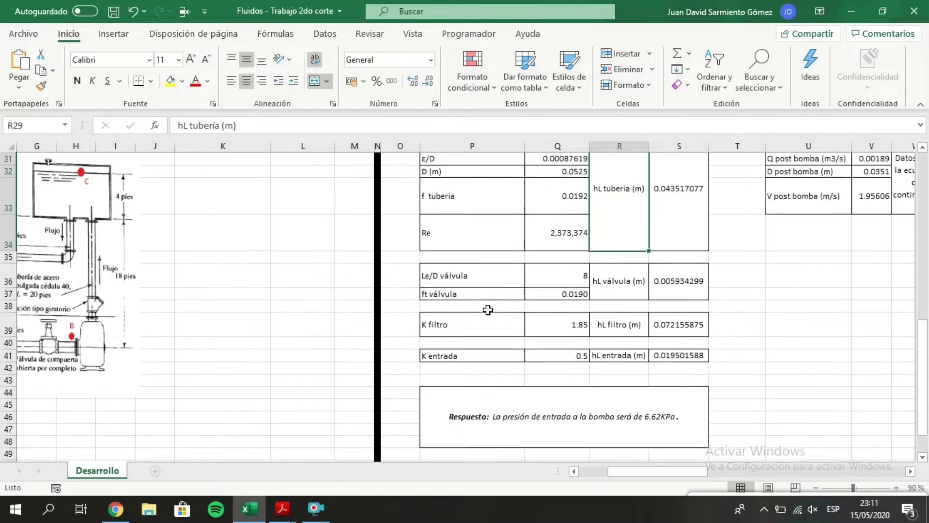
left_click(483, 283)
scroll(359, 330, "left", 3)
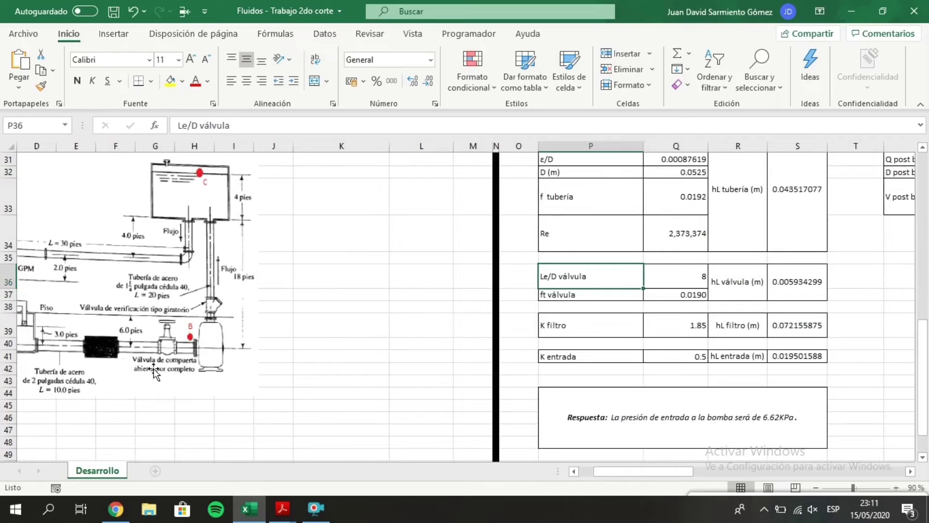
key("alt+Tab")
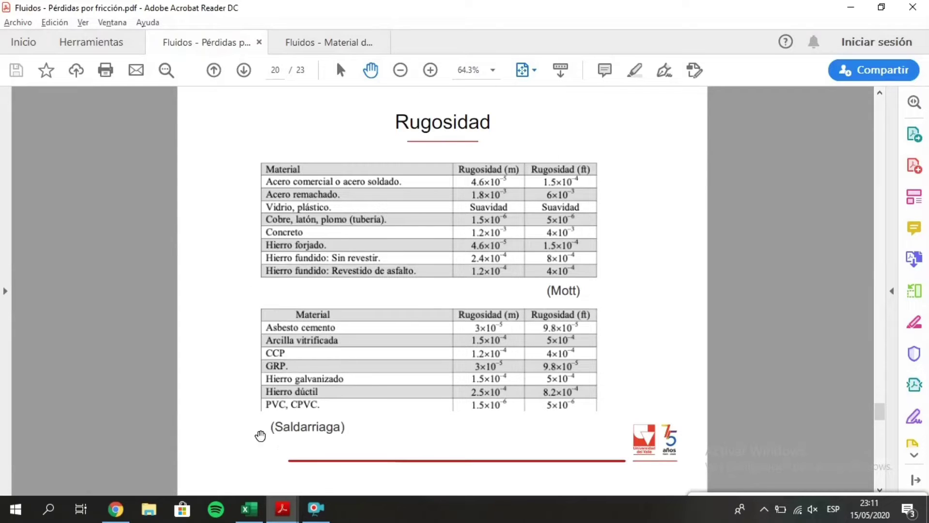
scroll(619, 415, "up", 2)
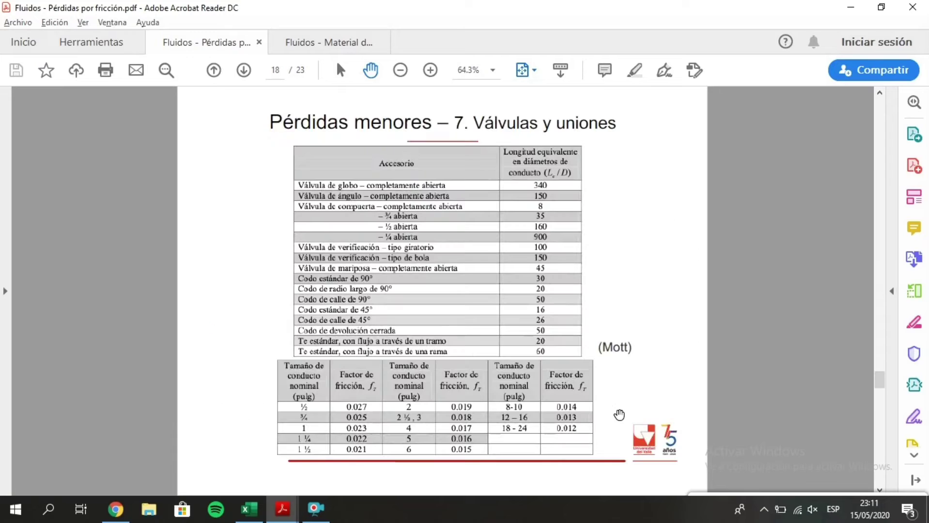
key("alt+Tab")
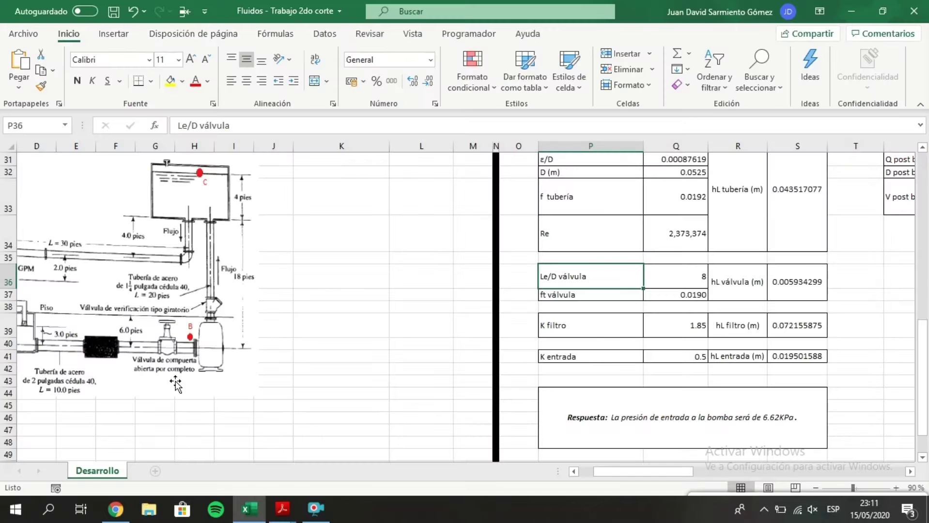
key("alt+Tab")
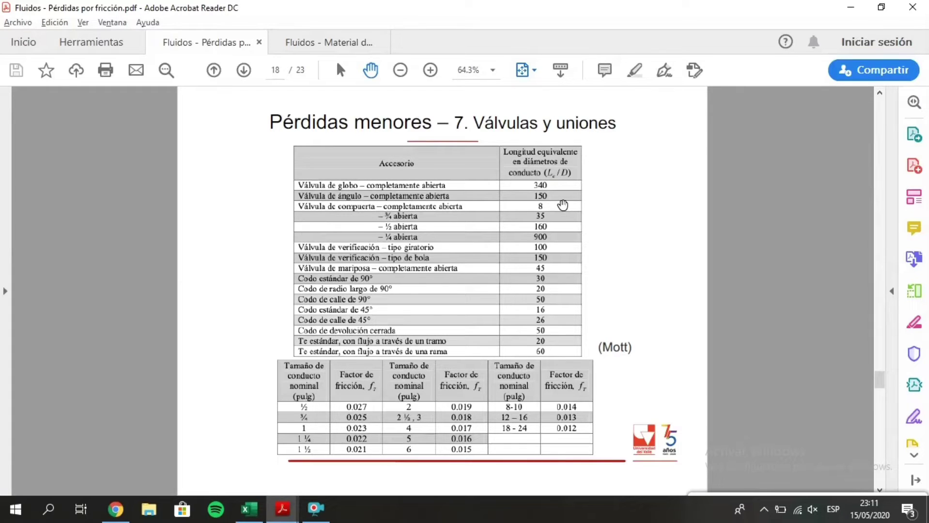
key("alt+Tab")
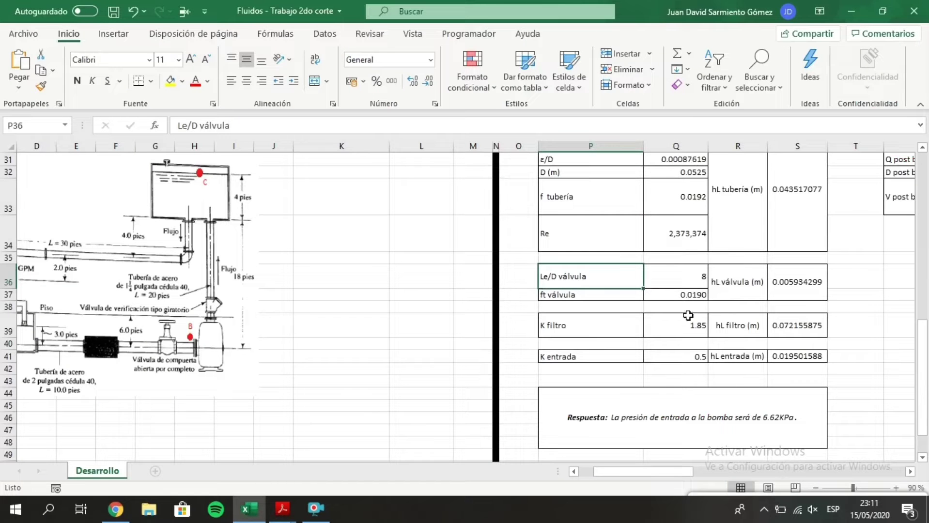
left_click(677, 279)
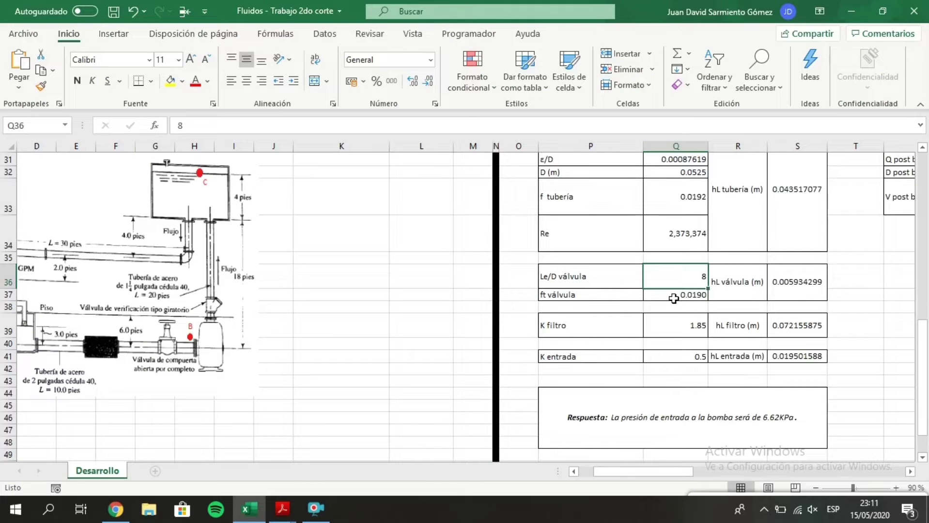
- Trace the valve friction factor formula (ft válvula) in Q37 to the relative roughness cell
left_click(673, 297)
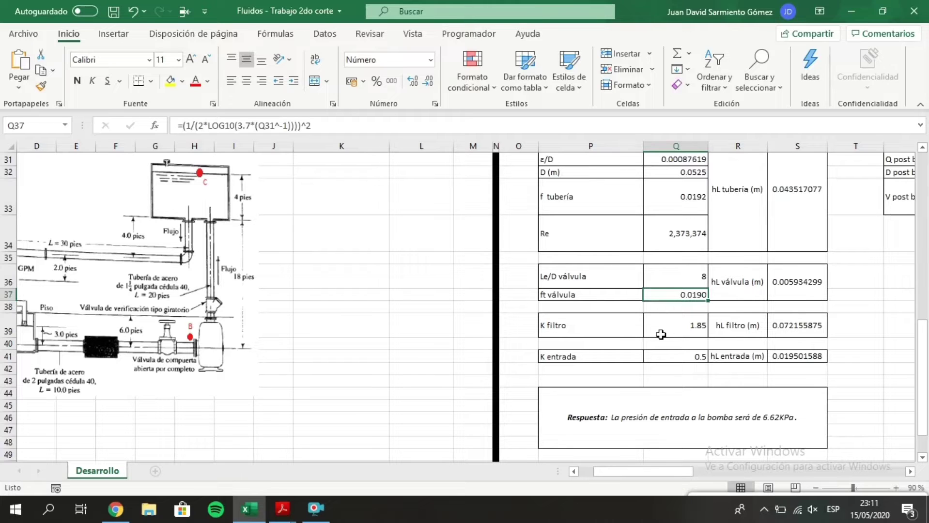
key("F2")
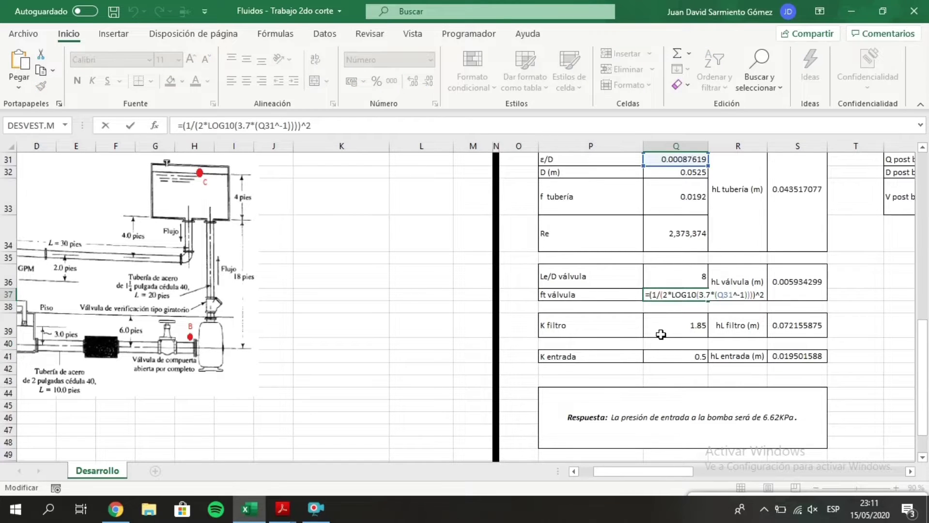
scroll(661, 335, "up", 3)
scroll(704, 297, "down", 2)
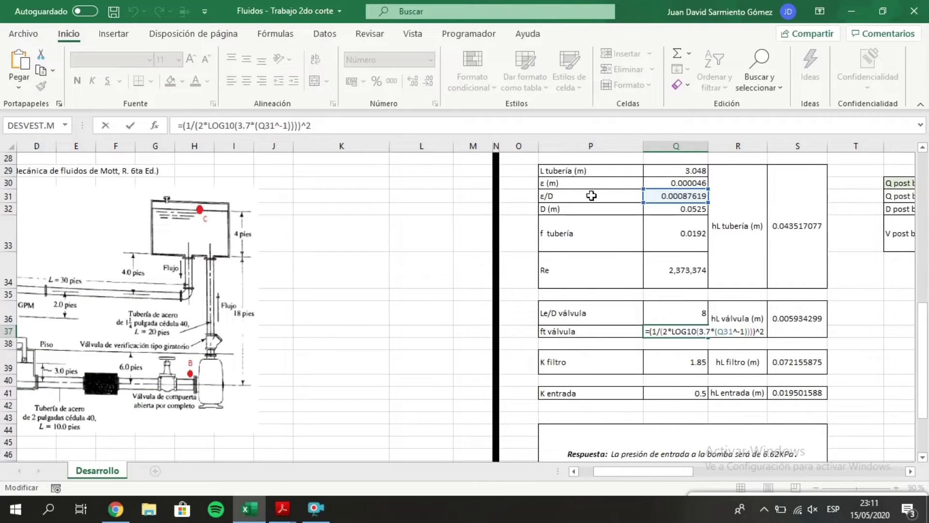
key("ctrl+Return")
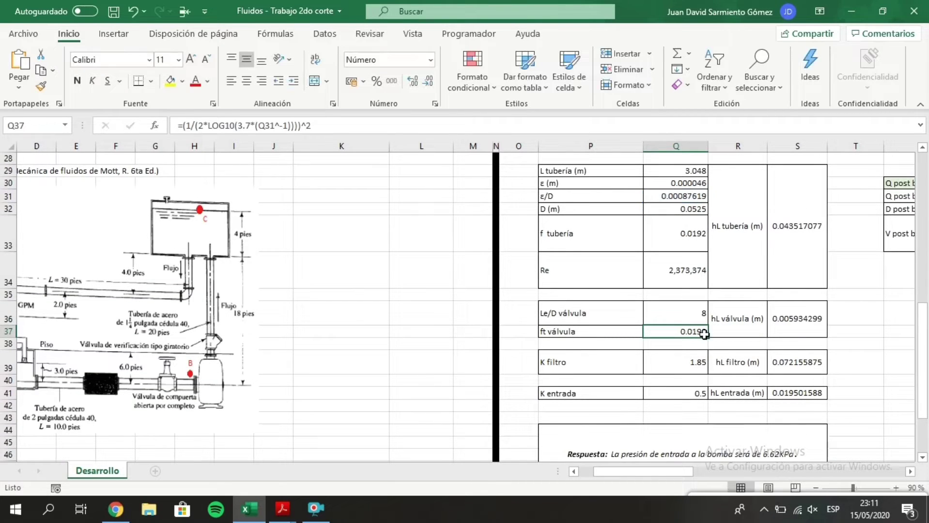
- Trace the valve head loss formula in S36 to Le/D, ft and the VB velocity cell
left_click(792, 326)
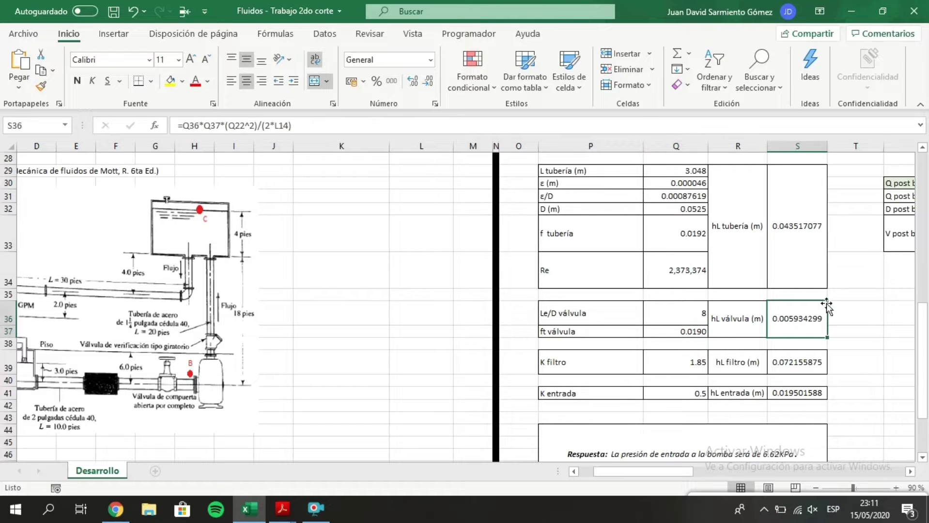
scroll(823, 315, "right", 3)
scroll(823, 315, "right", 1)
double_click(701, 321)
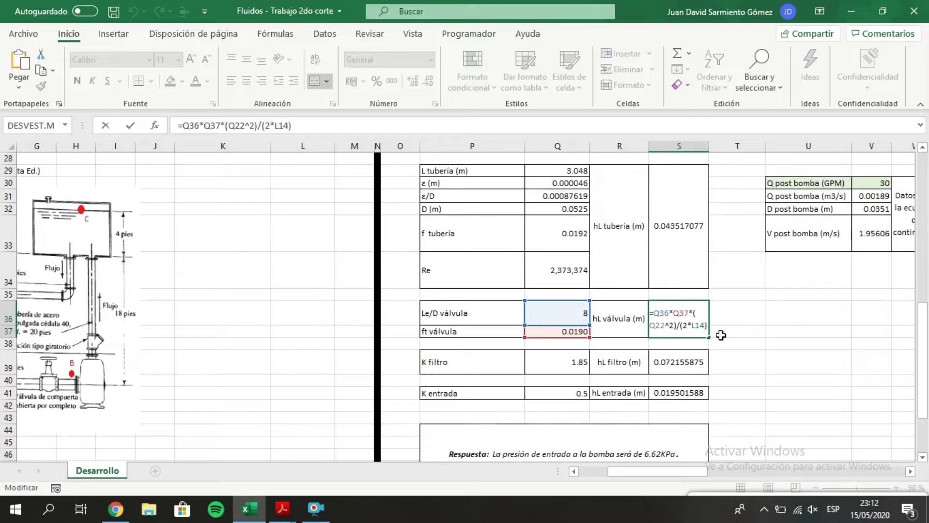
scroll(721, 335, "up", 4)
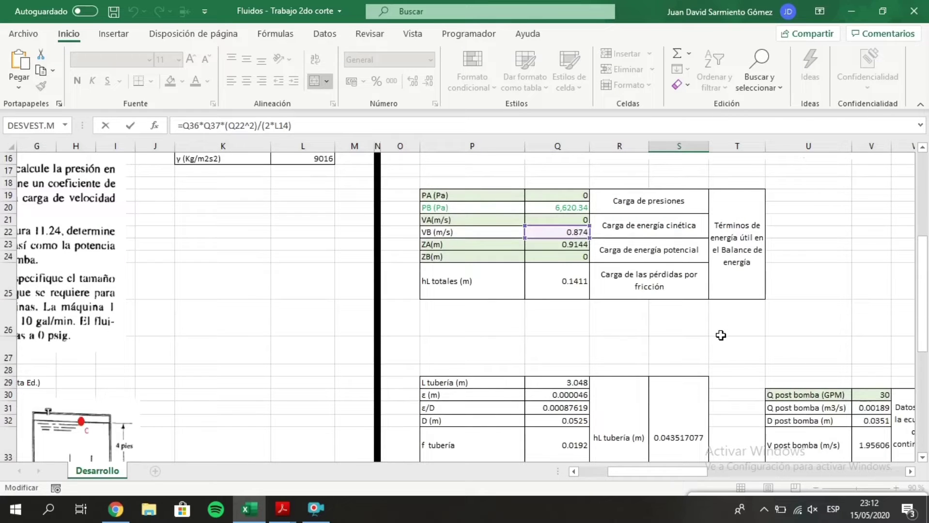
scroll(676, 310, "down", 5)
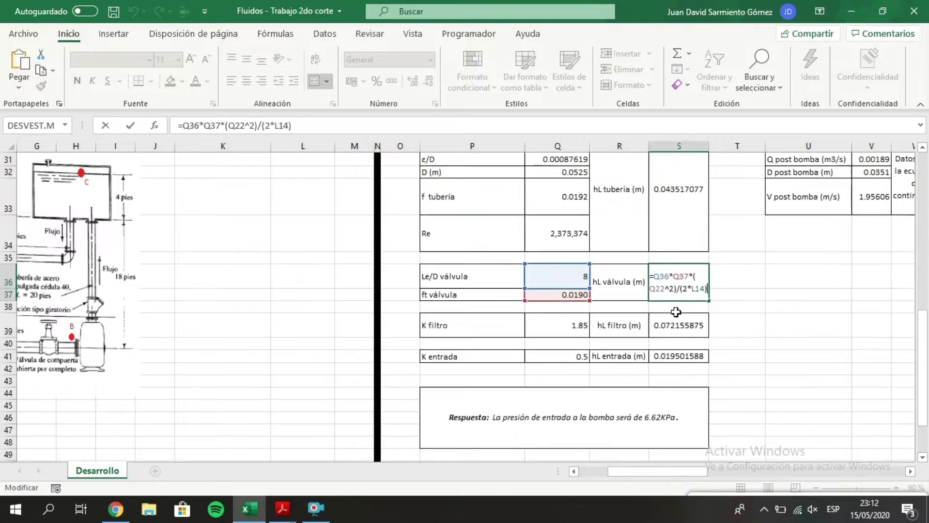
key("Return")
- Inspect the filter's K coefficient in Q39 and its head loss formula in S39
left_click(581, 325)
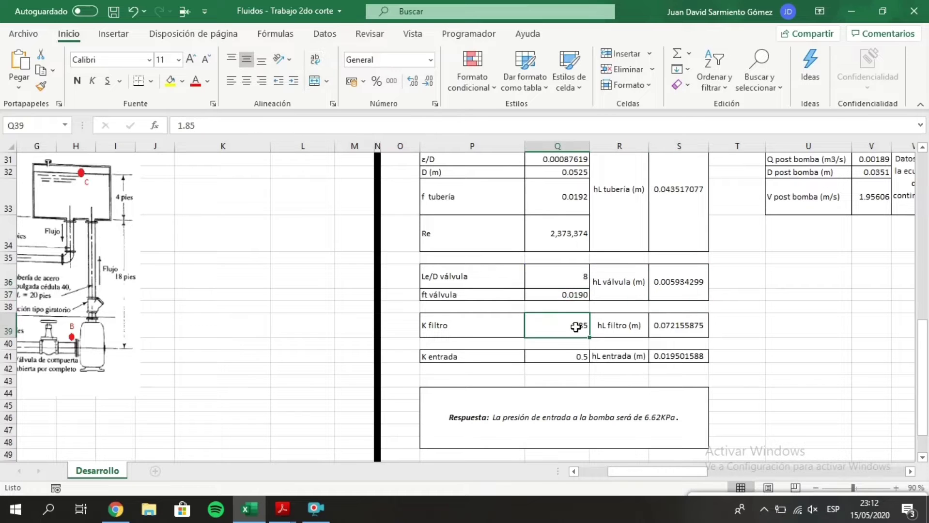
double_click(688, 331)
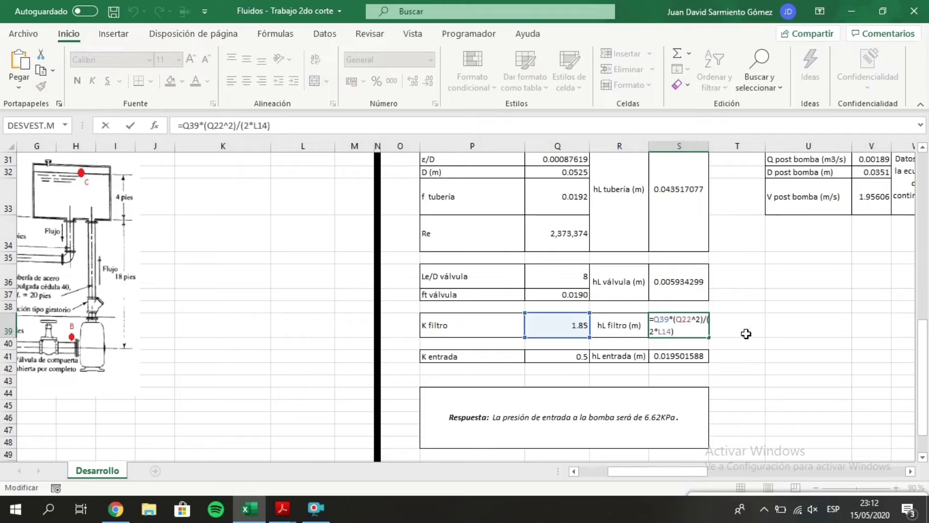
key("Escape")
- Check the K entrada value in Q41 against the Entrada slide of the Pérdidas por fricción PDF and the tank outlet in the figure
left_click(542, 360)
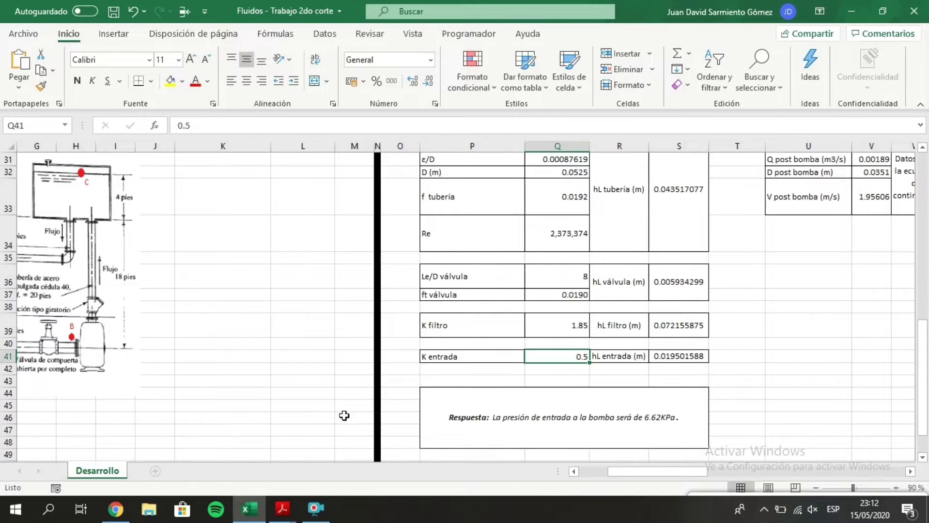
mouse_move(282, 509)
left_click(278, 455)
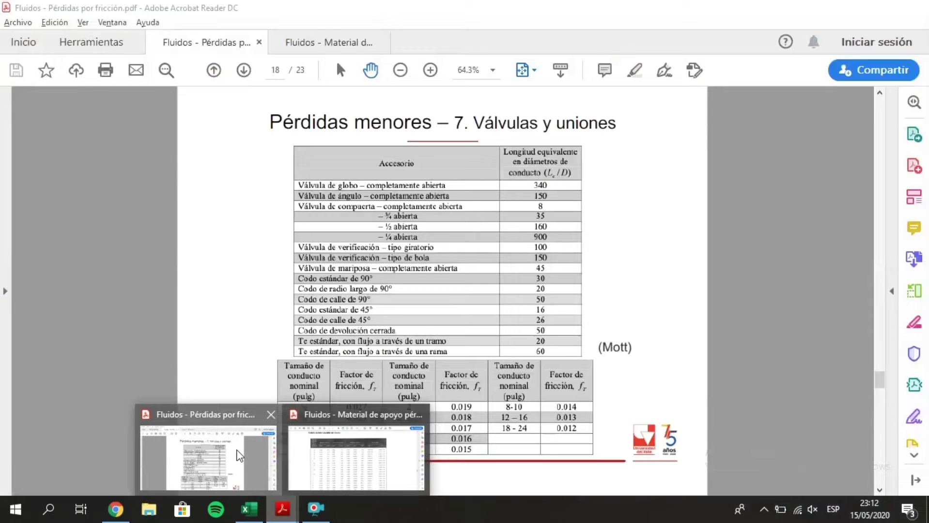
scroll(143, 202, "up", 1)
scroll(144, 202, "up", 1)
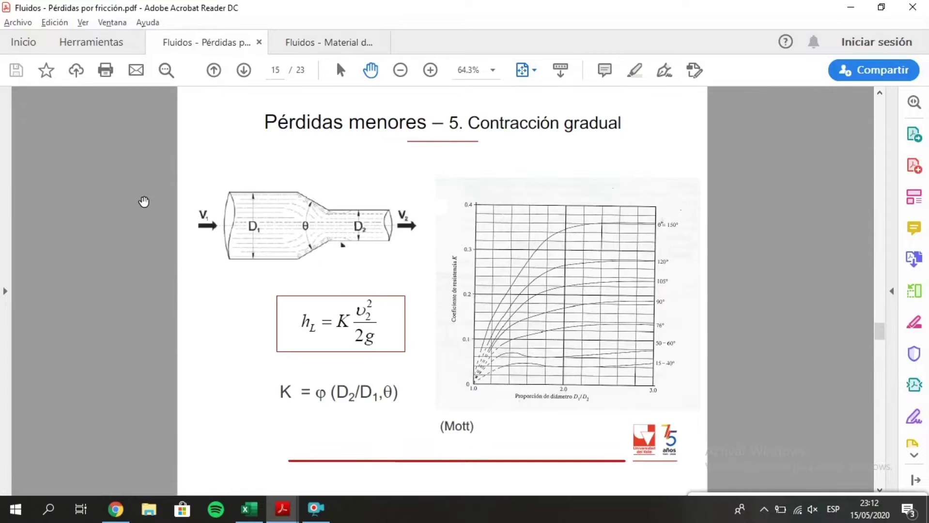
scroll(143, 202, "down", 1)
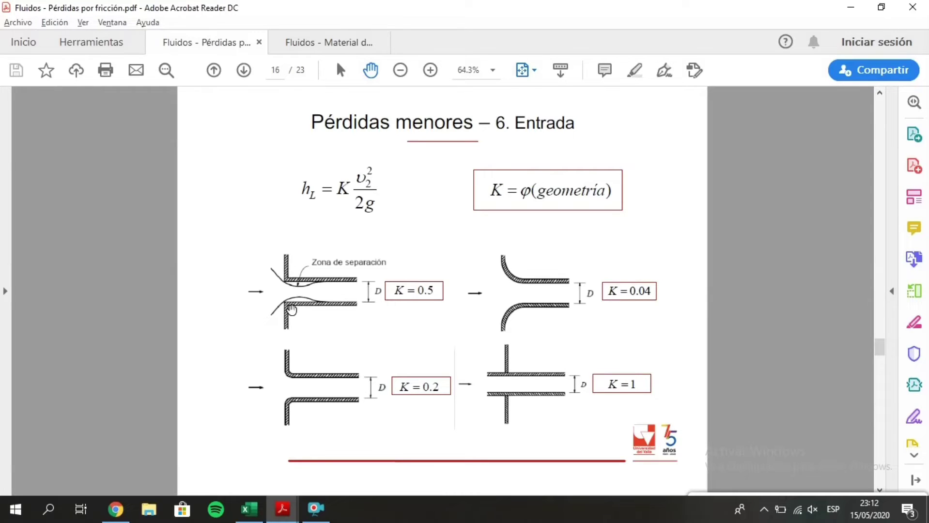
key("alt+Tab")
scroll(306, 324, "left", 5)
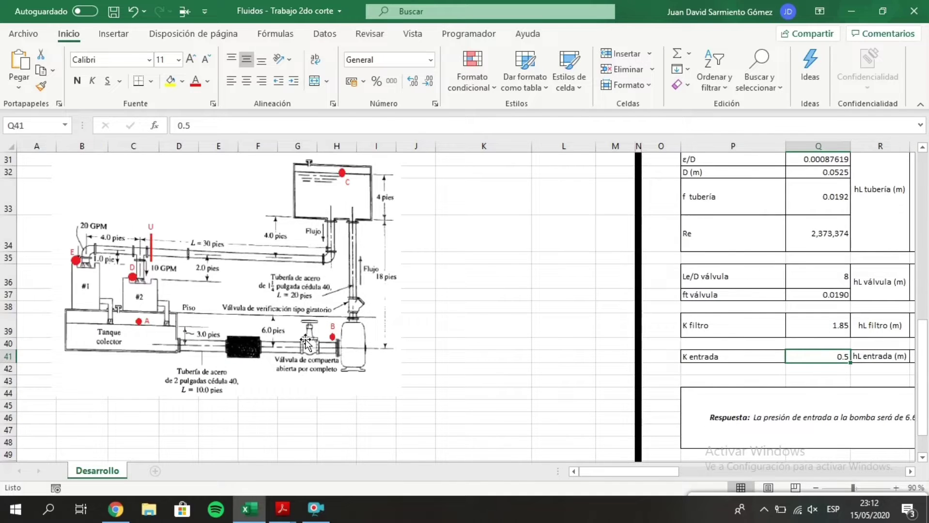
key("alt+Tab")
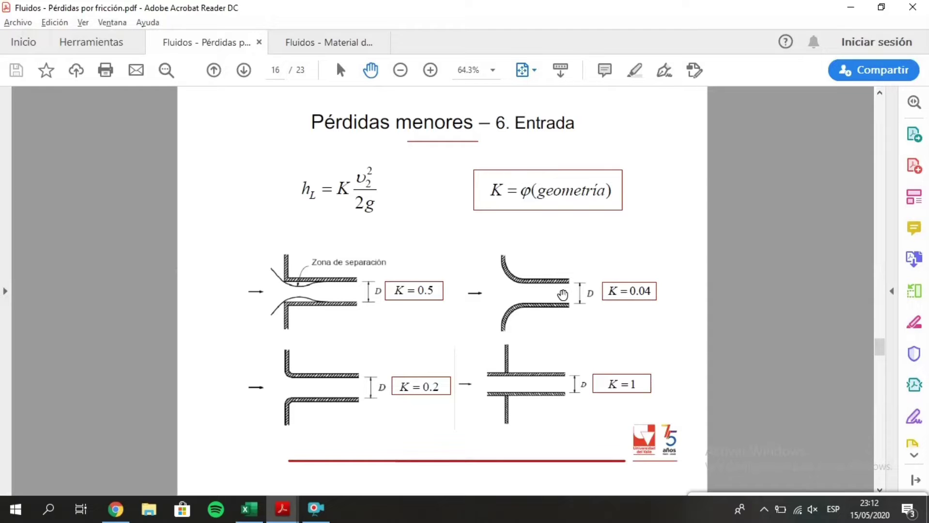
key("alt+Tab")
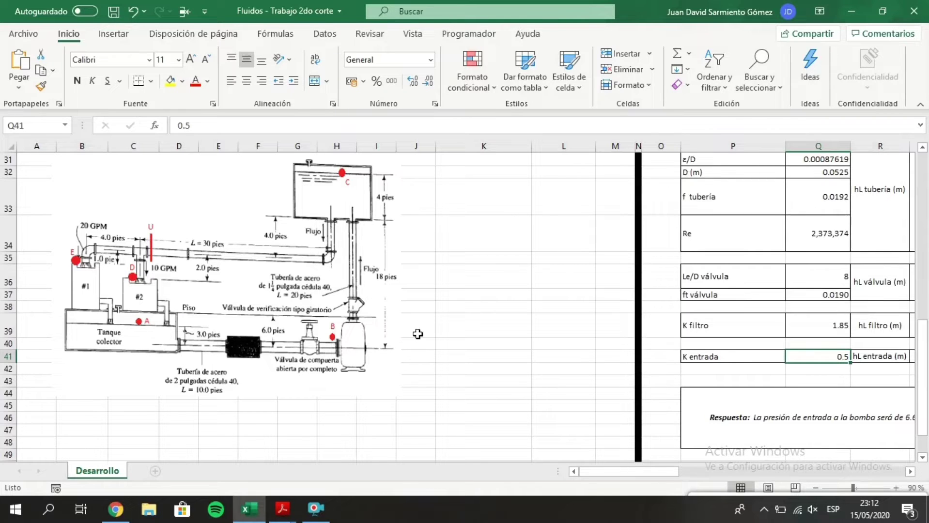
- Inspect the entrance head loss formula in S41, including its references to the K entrada and VB velocity cells
scroll(418, 334, "right", 6)
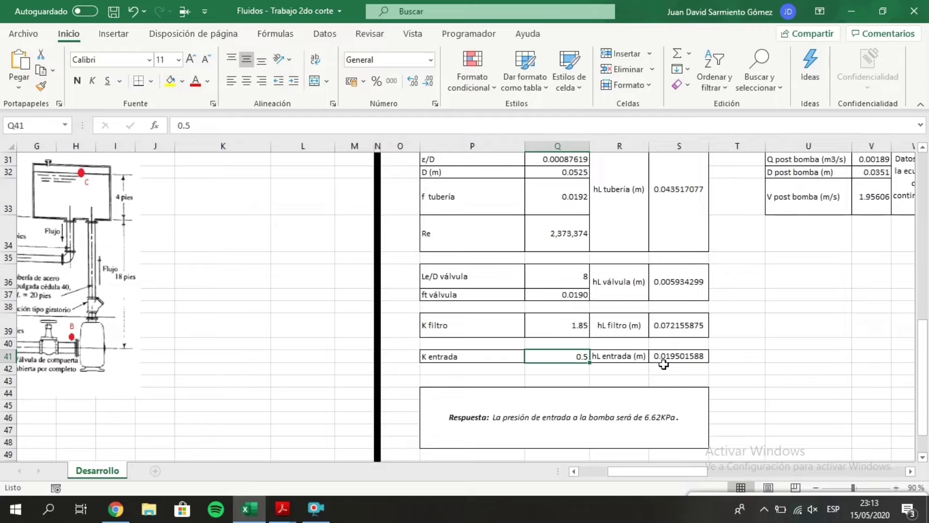
left_click(664, 357)
key("F2")
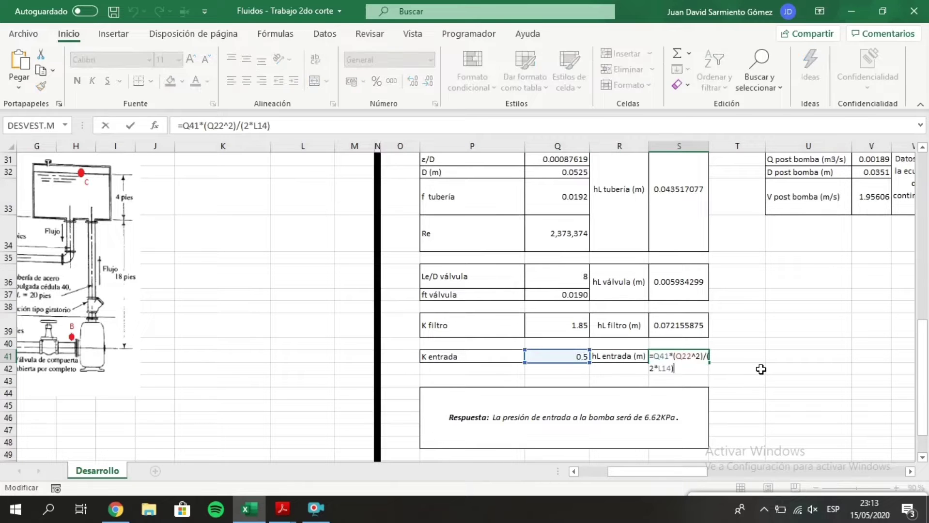
key("Escape")
- Trace the hL totales formula in Q25 to the pipe, valve, filter and entrance head loss cells
scroll(725, 303, "up", 5)
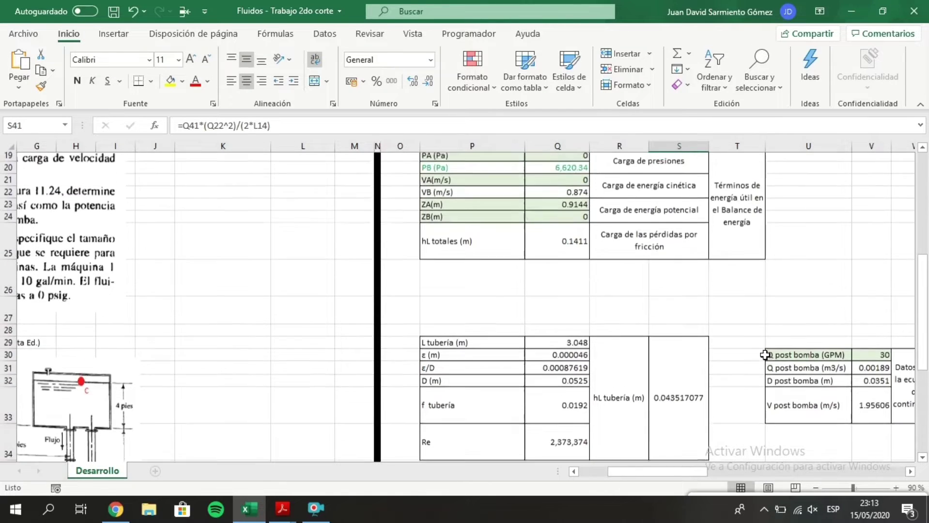
left_click(561, 282)
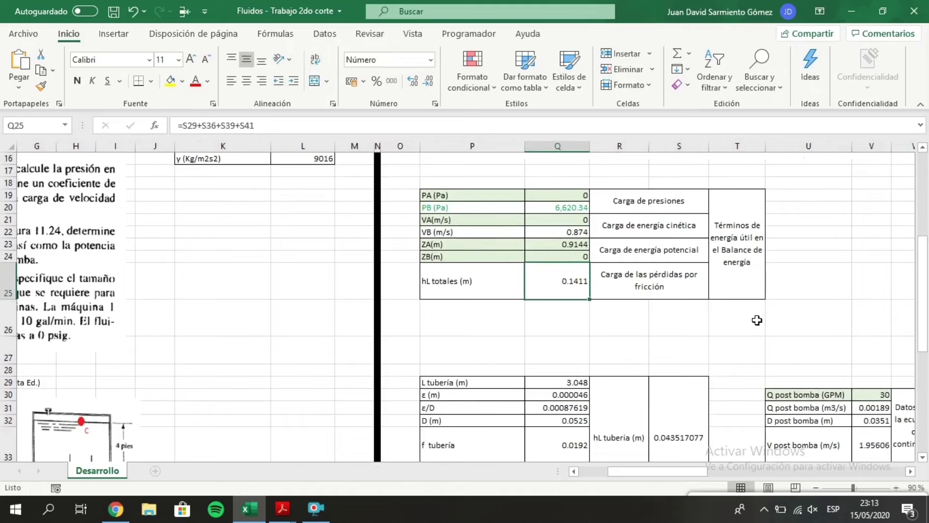
key("F2")
scroll(707, 310, "down", 5)
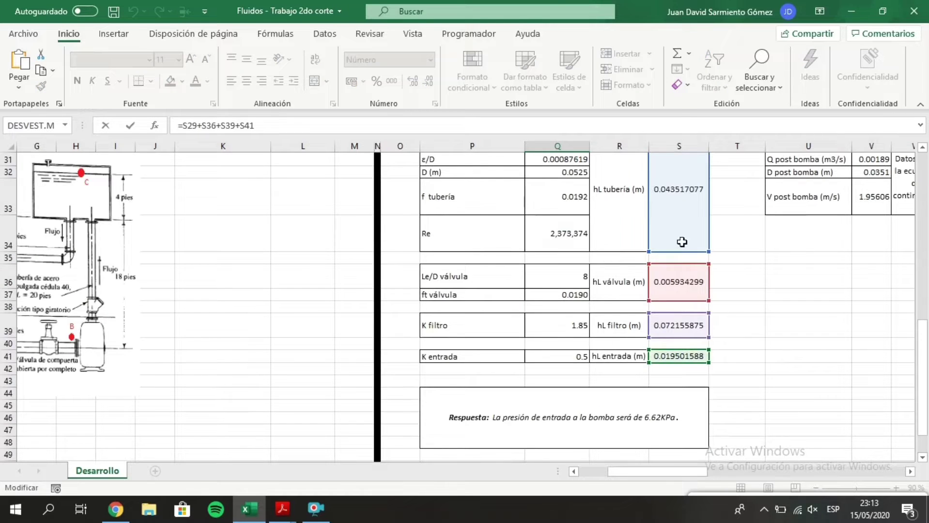
scroll(758, 294, "up", 1)
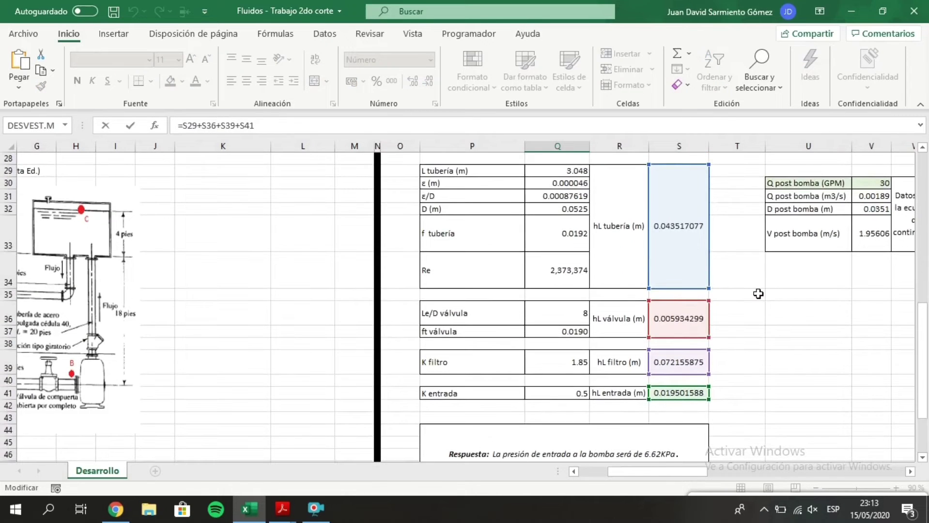
scroll(757, 294, "up", 3)
key("Escape")
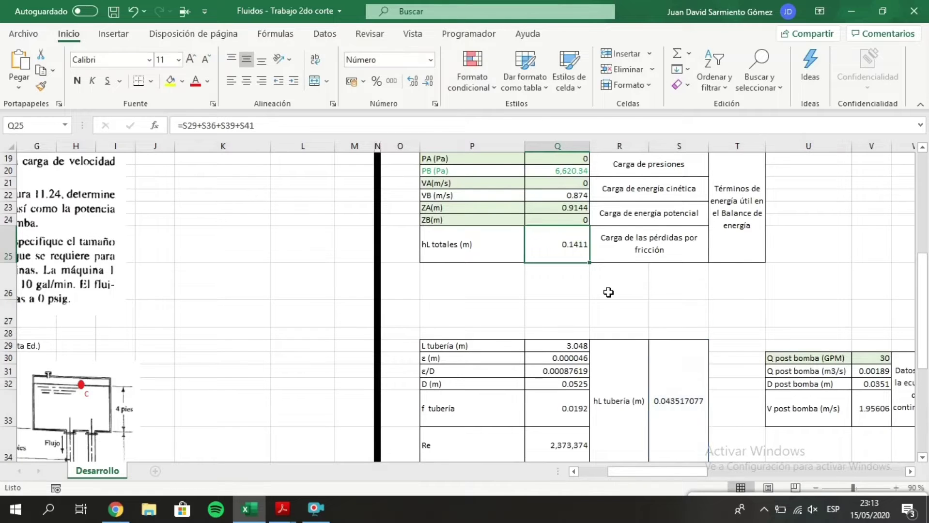
- Review the PB pressure formula in Q20 and the written Respuesta for problem 11.22
scroll(606, 292, "up", 1)
left_click(573, 208)
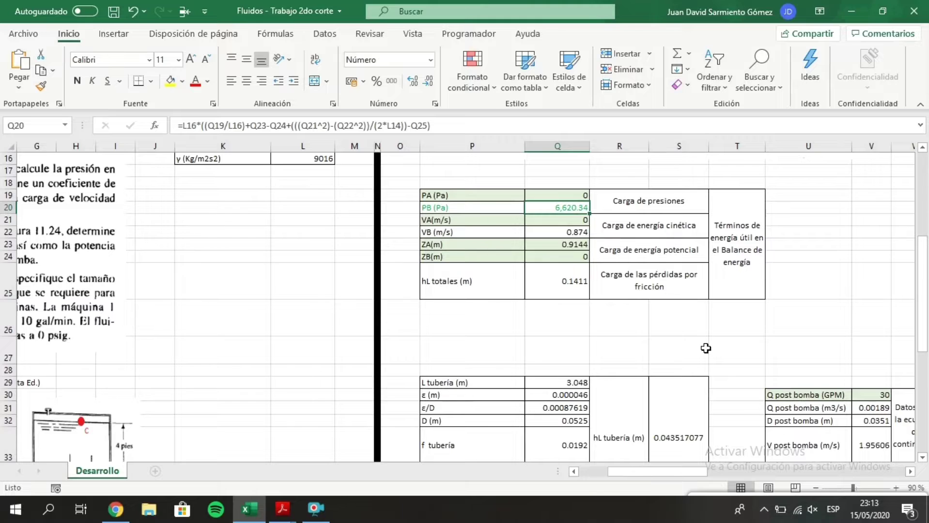
scroll(705, 348, "down", 6)
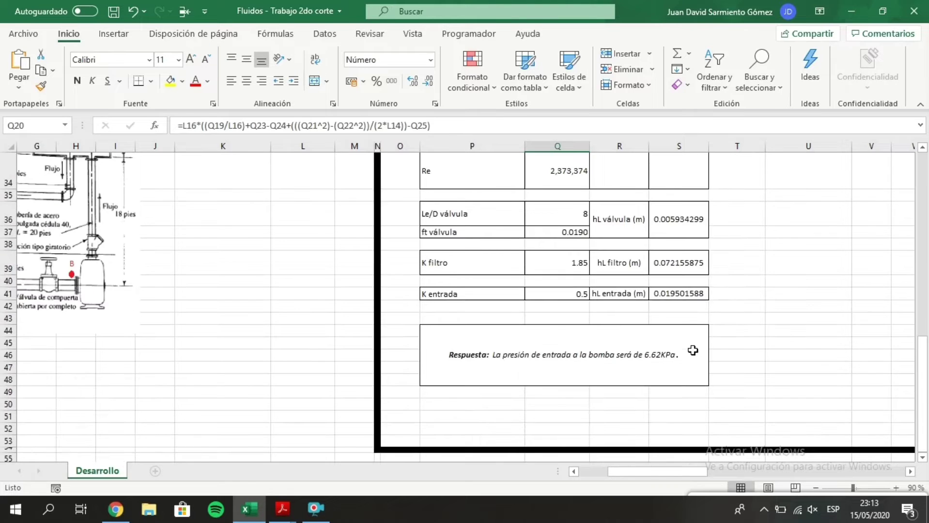
left_click(650, 369)
- Read the statements of problems 11.22 to 11.24 above the figure
scroll(463, 330, "up", 3)
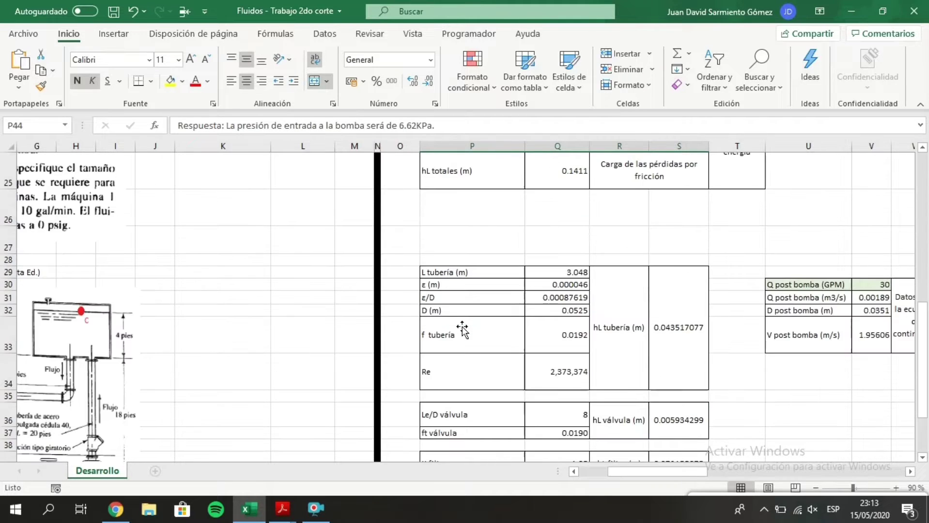
scroll(463, 329, "left", 3)
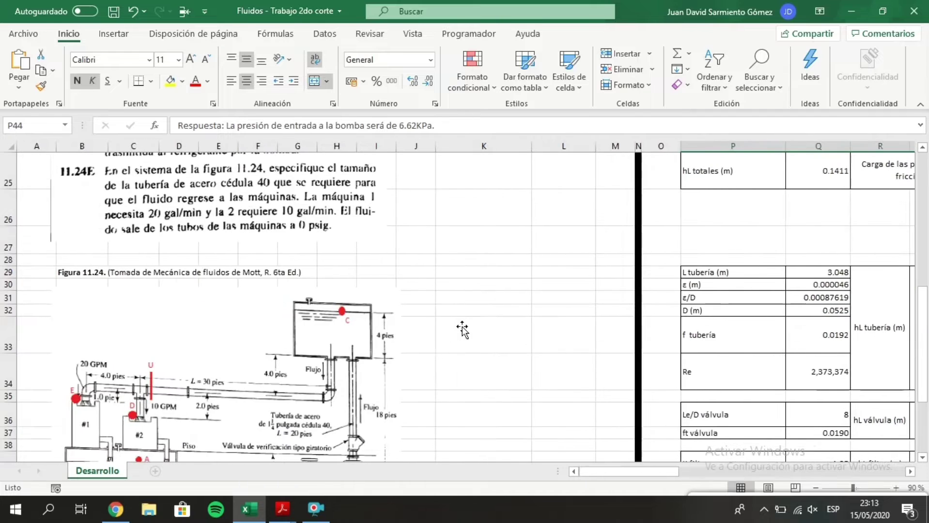
scroll(462, 330, "up", 3)
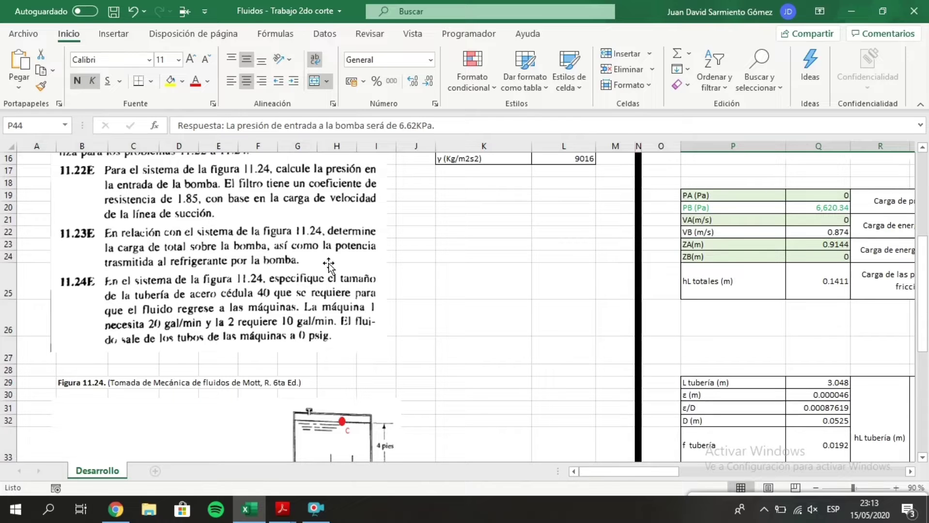
- Point out the green input cells of the 11.22 energy balance table and Q post bomba, and inspect the PA and VB cells
scroll(328, 264, "right", 6)
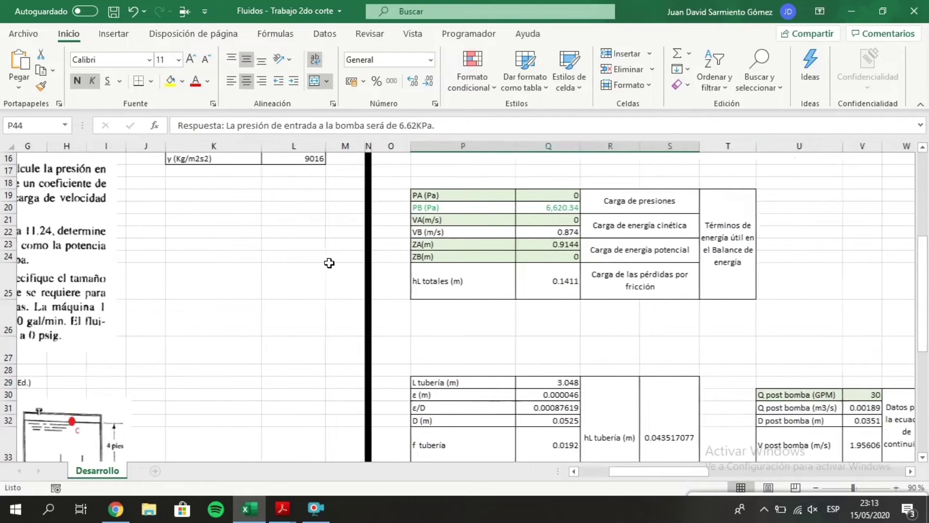
scroll(628, 303, "right", 3)
scroll(564, 302, "up", 1)
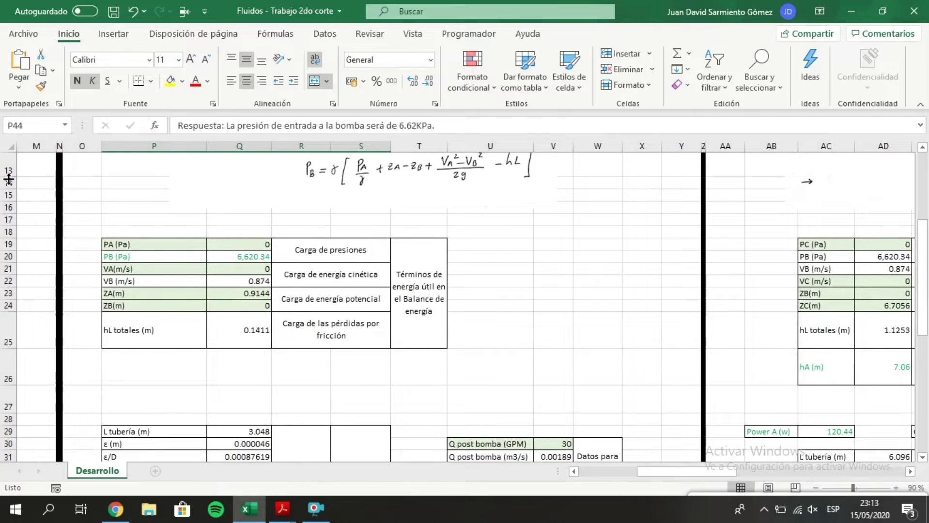
left_click_drag(193, 244, 227, 244)
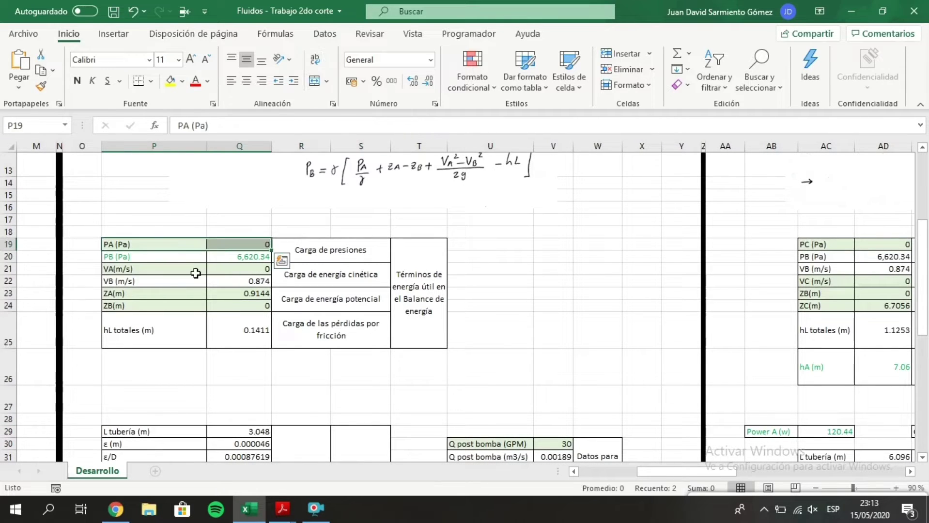
left_click_drag(195, 273, 244, 296)
left_click_drag(522, 443, 542, 444)
left_click(518, 371)
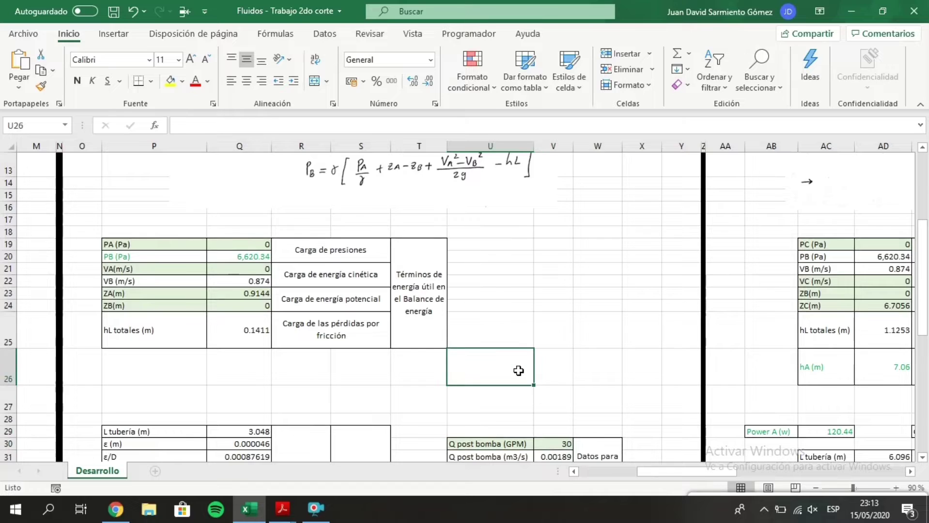
left_click(241, 244)
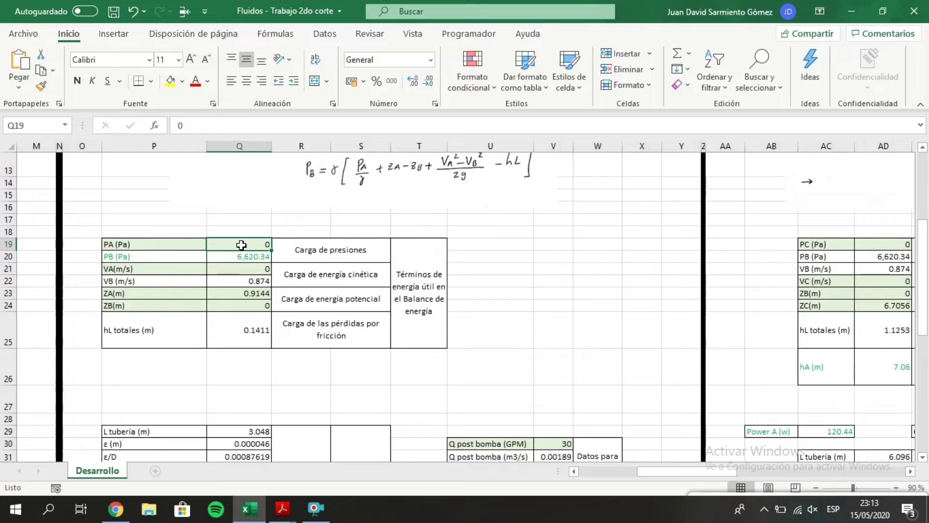
left_click(212, 284)
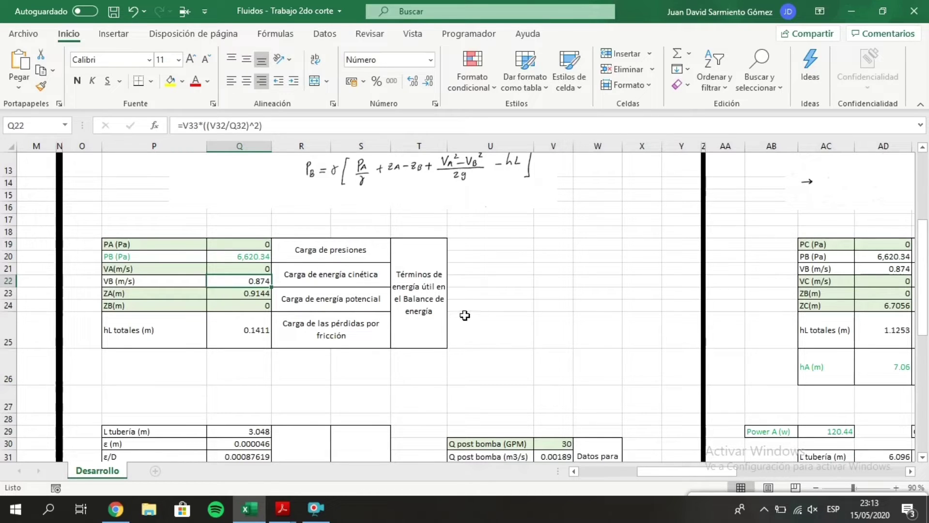
- Set Q post bomba in V30 to 90 GPM to test how the calculation responds
scroll(533, 297, "down", 2)
left_click(558, 393)
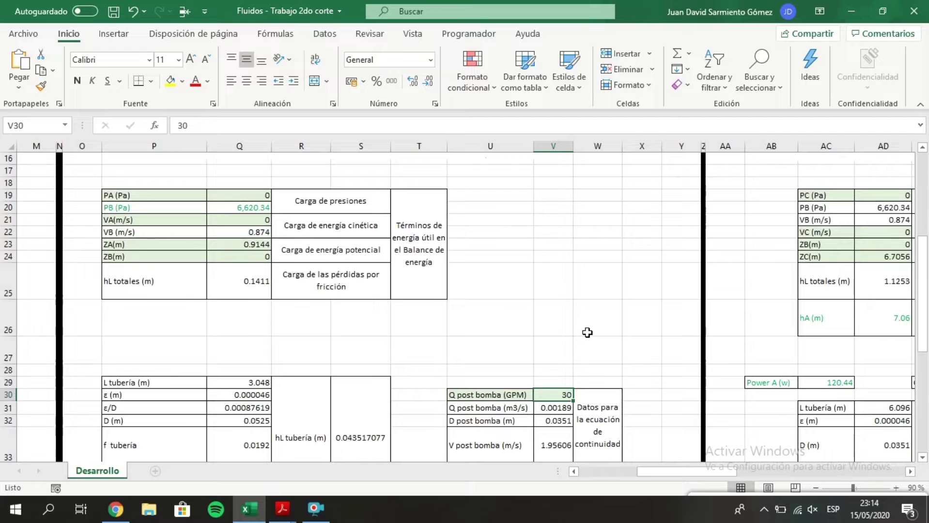
type("90")
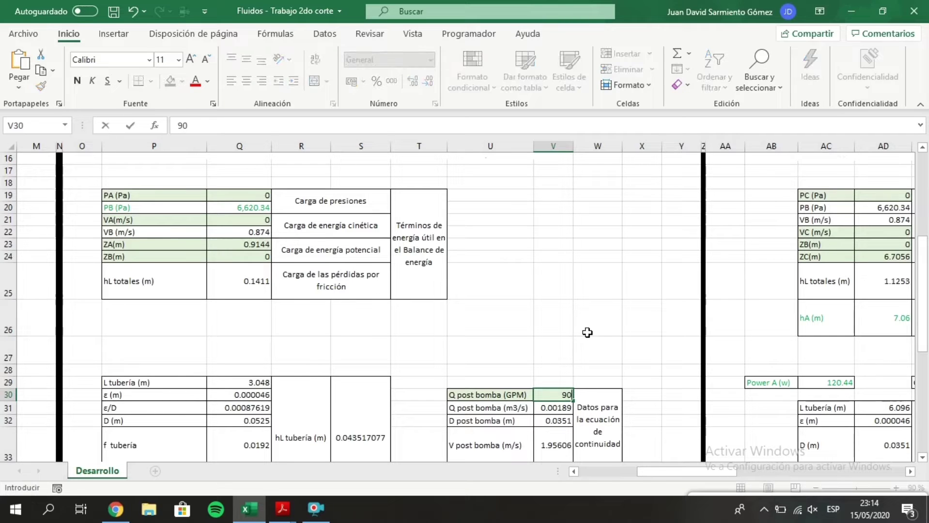
key("Return")
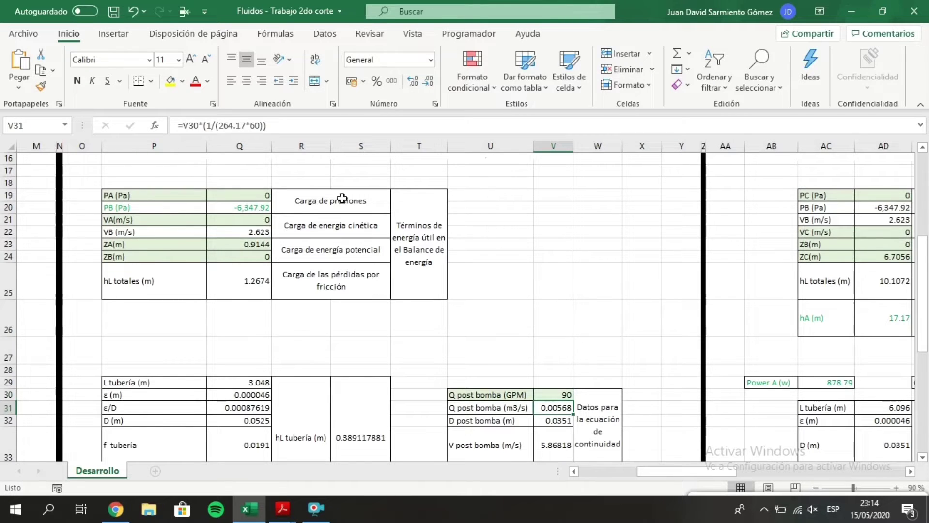
- Check the recalculated PB, VB and hL totales cells, and undo the pump flow change
left_click(253, 209)
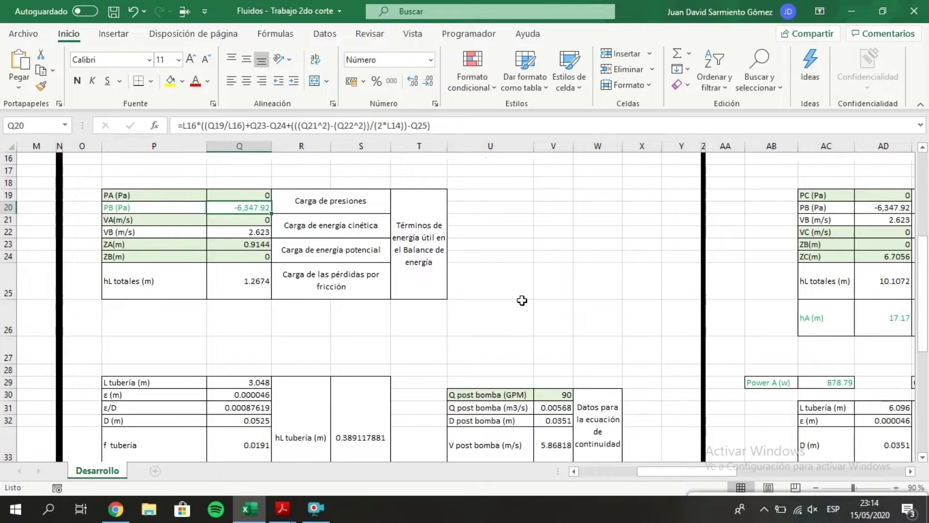
left_click(252, 229)
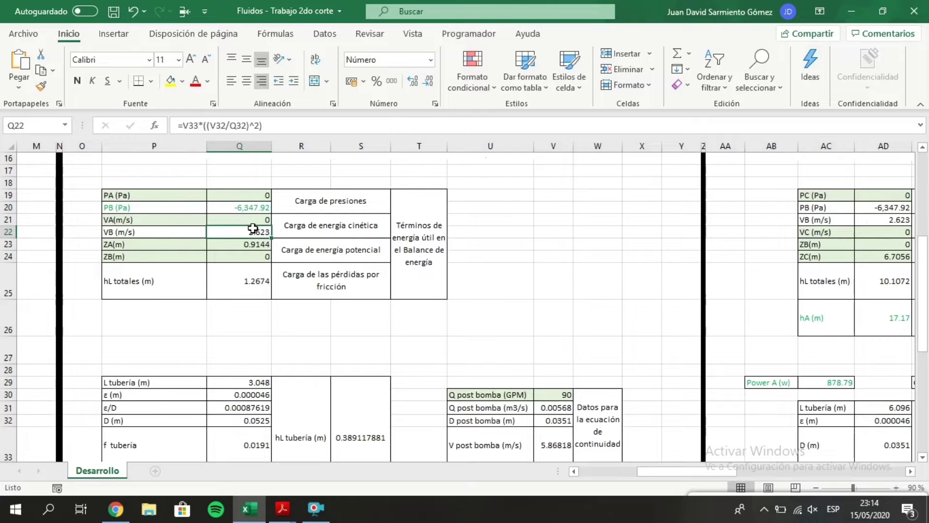
left_click(258, 275)
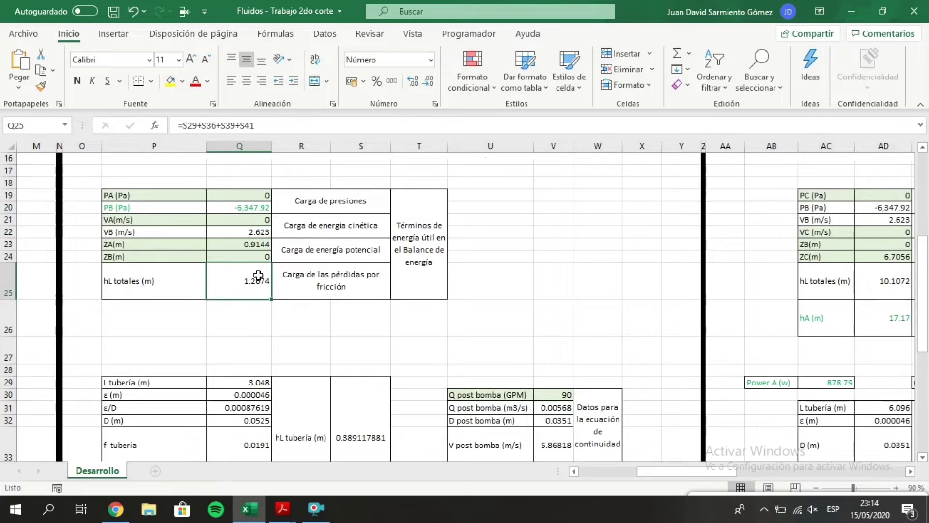
left_click(266, 230)
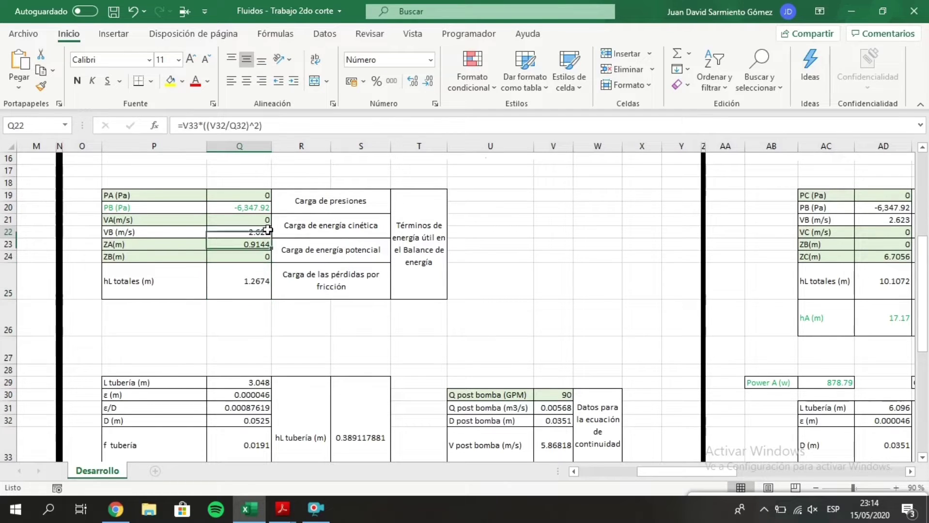
left_click(133, 12)
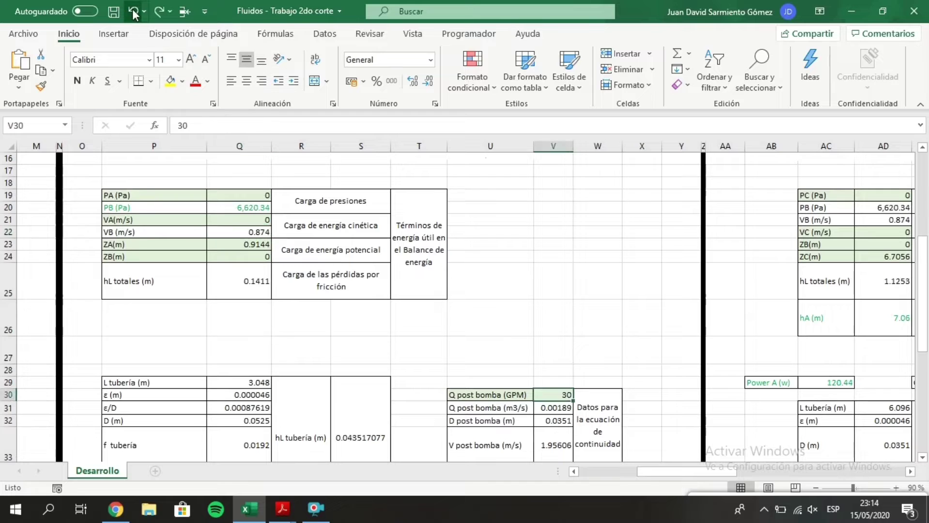
left_click(531, 333)
left_click(540, 356)
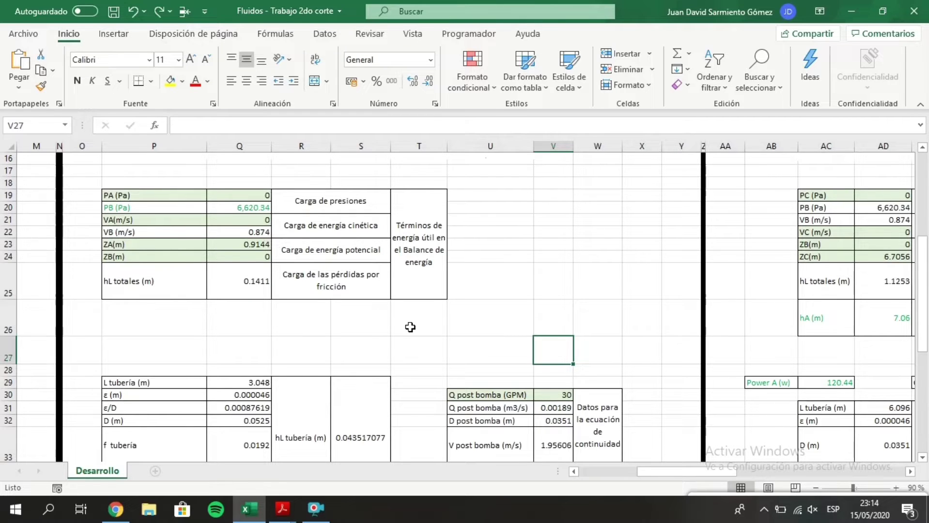
- Try a PA pressure of 1000 Pa in Q19 and undo the change
left_click(246, 197)
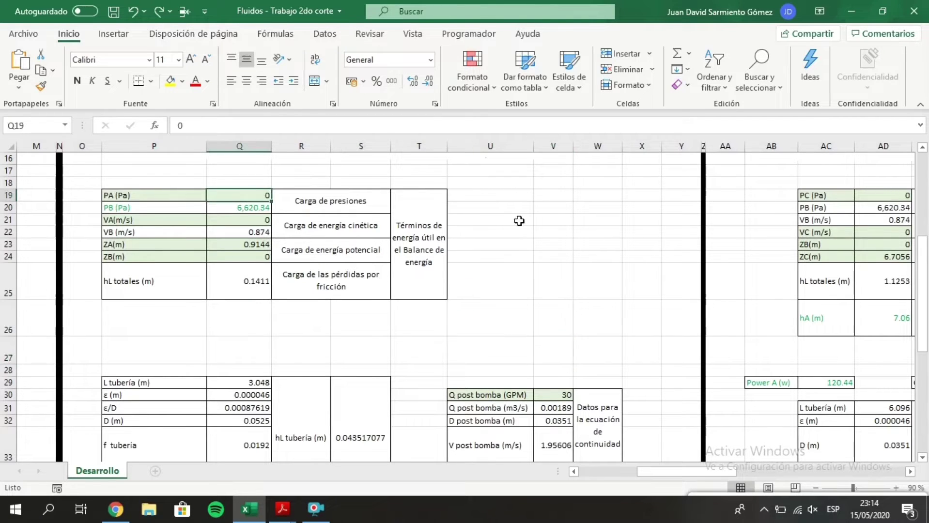
type("1000")
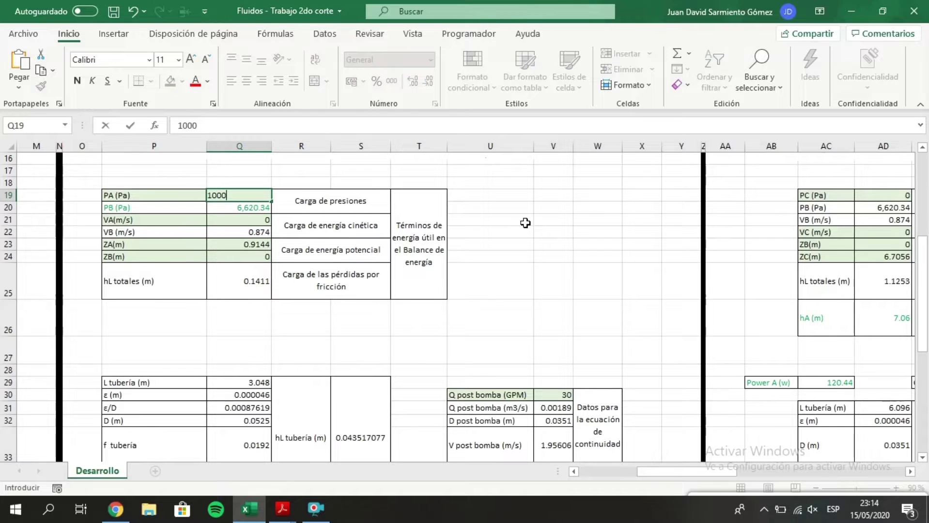
key("Return")
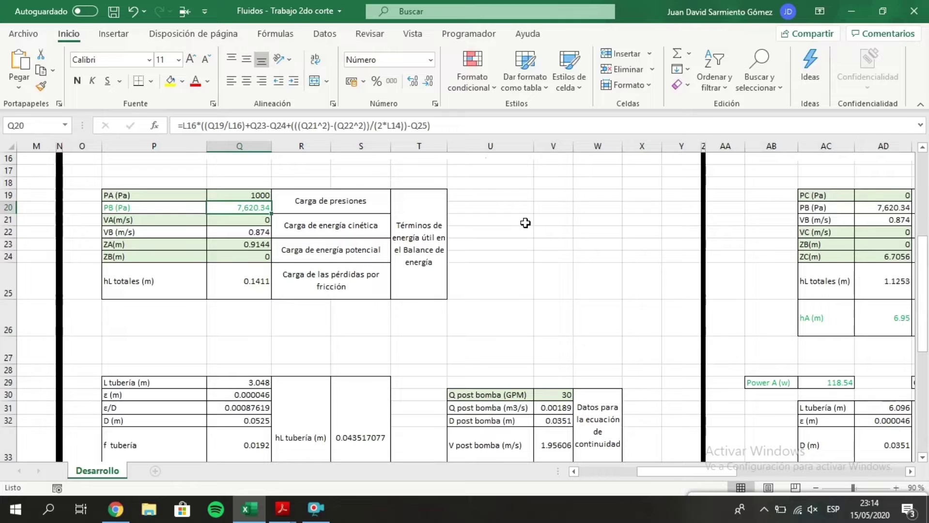
left_click(132, 11)
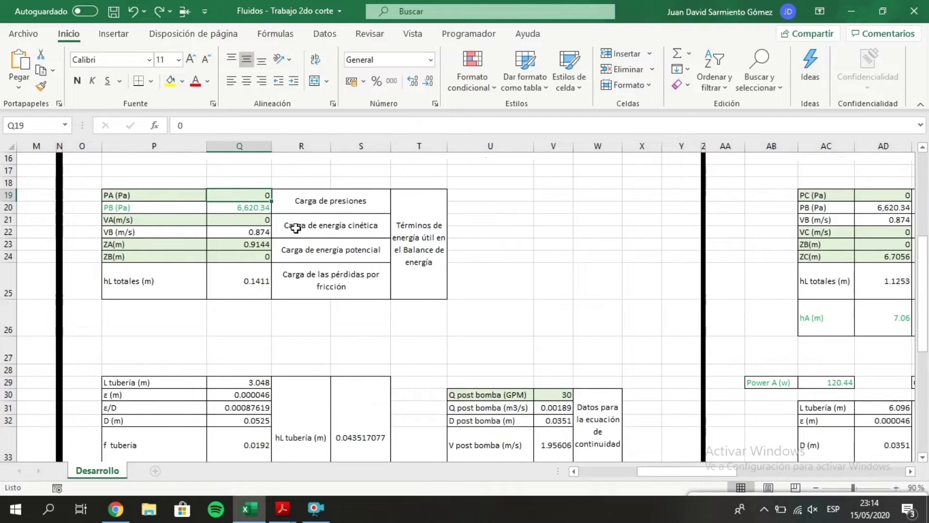
- Examine the energy balance and pump power equations of problem 11.23, and relate them to points B and C in Figura 11.24
scroll(402, 273, "right", 6)
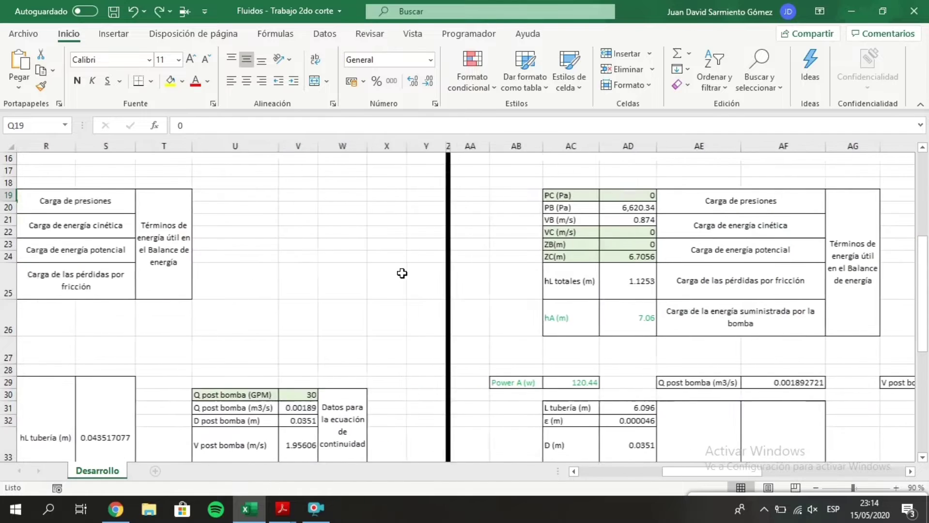
scroll(402, 273, "right", 3)
scroll(426, 290, "up", 4)
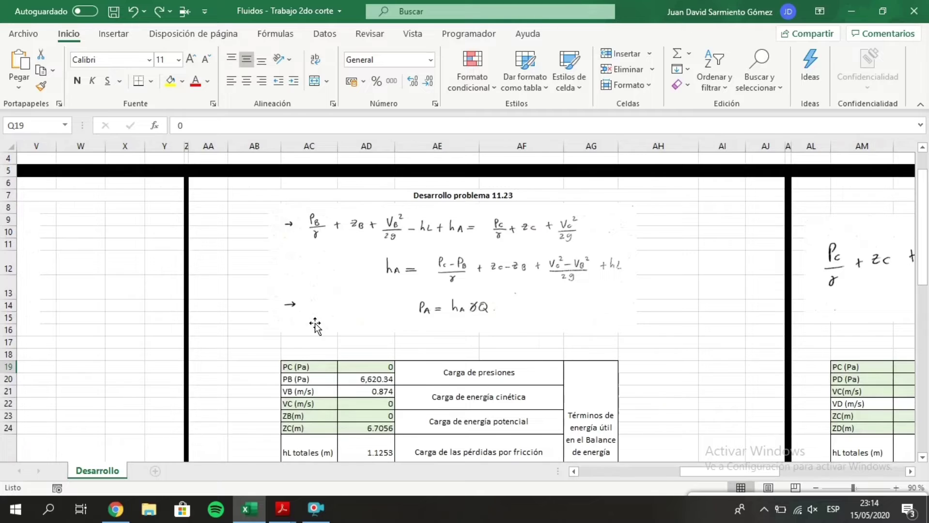
scroll(308, 329, "left", 10)
scroll(308, 329, "down", 4)
scroll(308, 329, "down", 4)
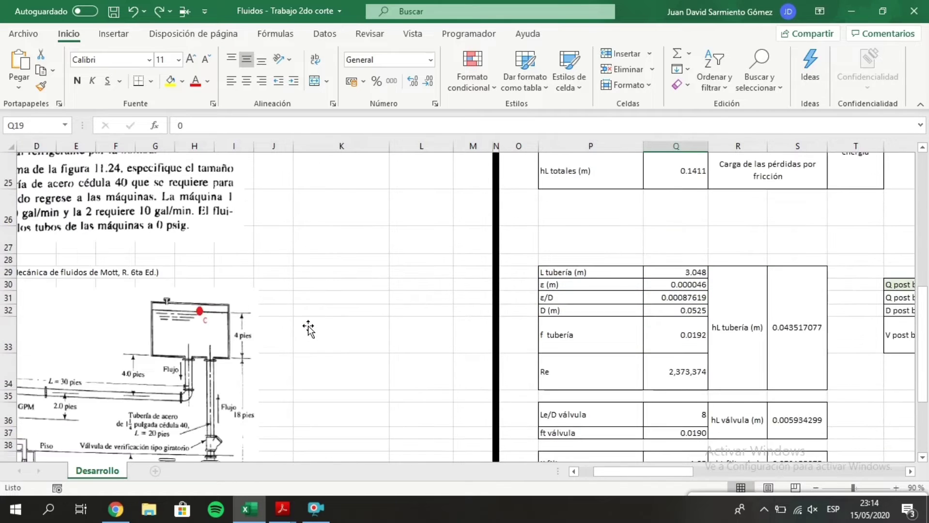
scroll(308, 329, "left", 3)
scroll(389, 325, "down", 1)
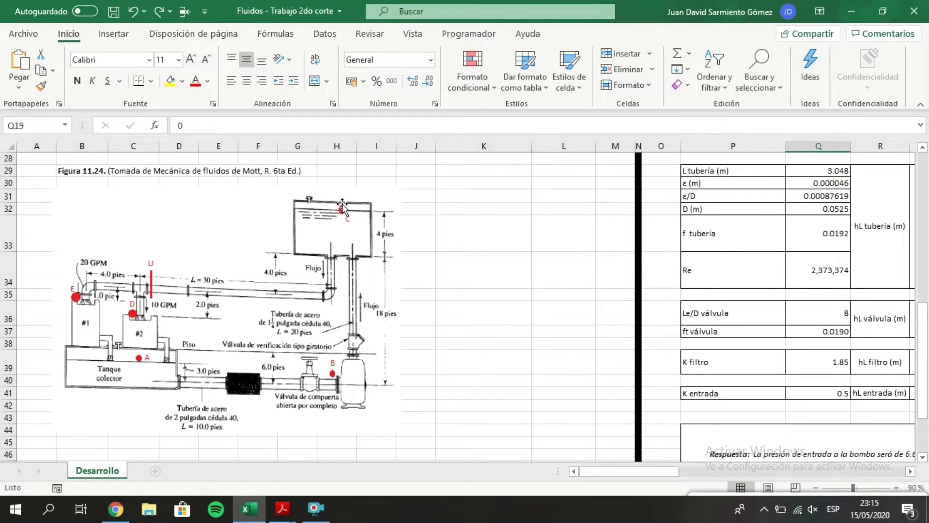
- Examine the handwritten equations for pump head hA and pump power PA under Desarrollo problema 11.23
scroll(550, 239, "right", 10)
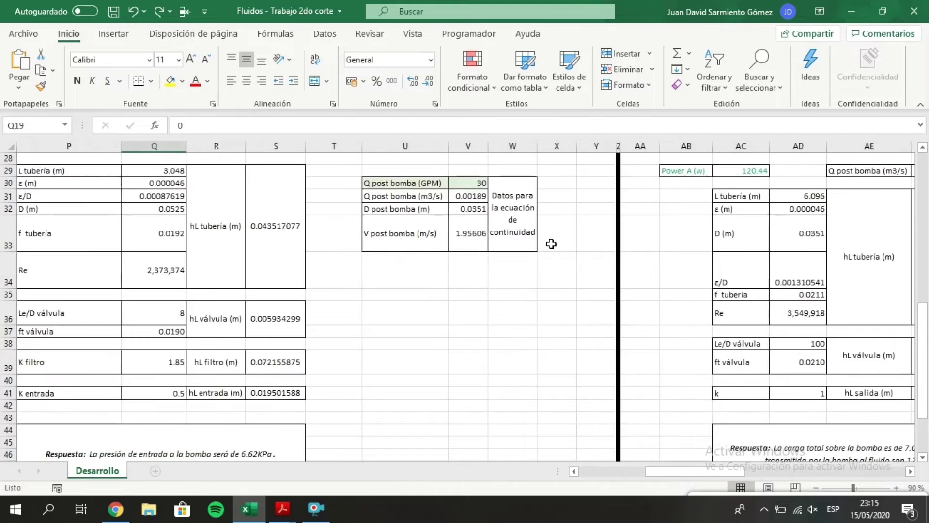
scroll(624, 257, "right", 2)
scroll(624, 257, "up", 8)
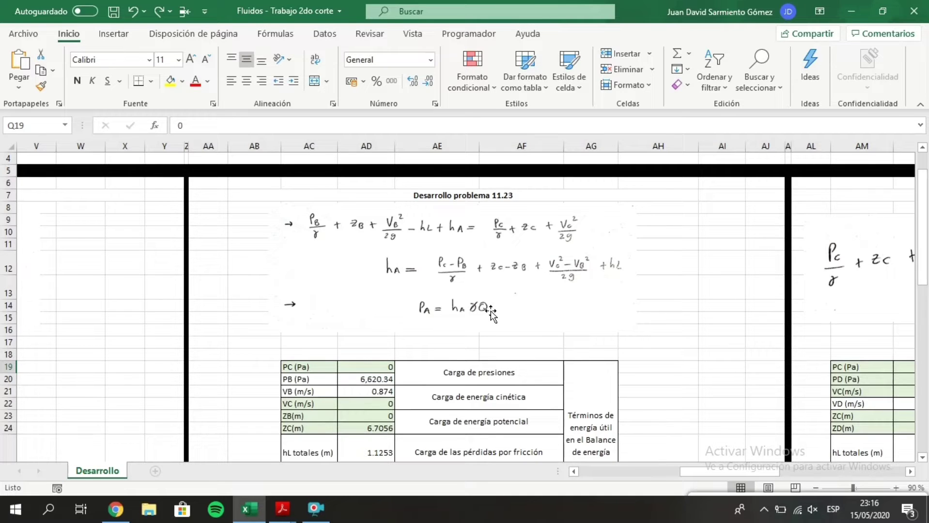
- Inspect the PC, PB, VB, VC and ZB cells, AD19 to AD23, in the energy balance table of problem 11.23
scroll(492, 314, "down", 2)
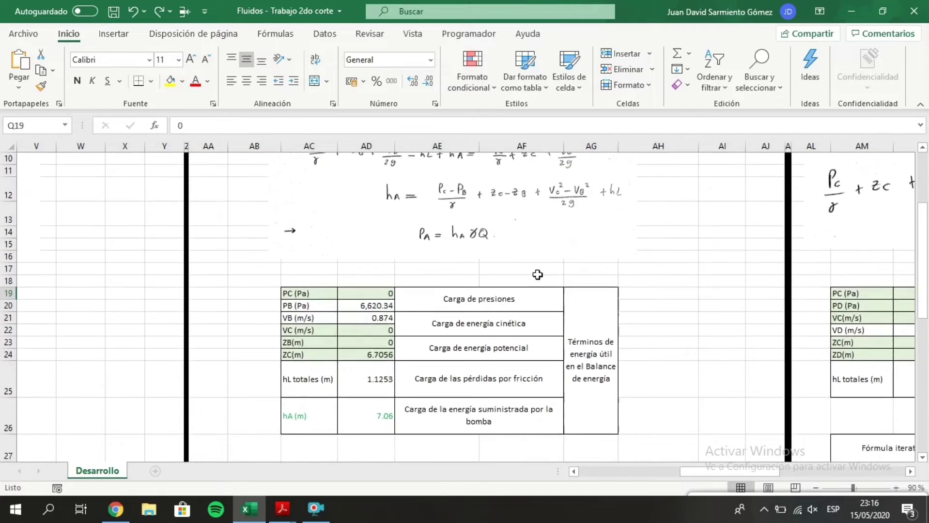
left_click(463, 306)
left_click(380, 293)
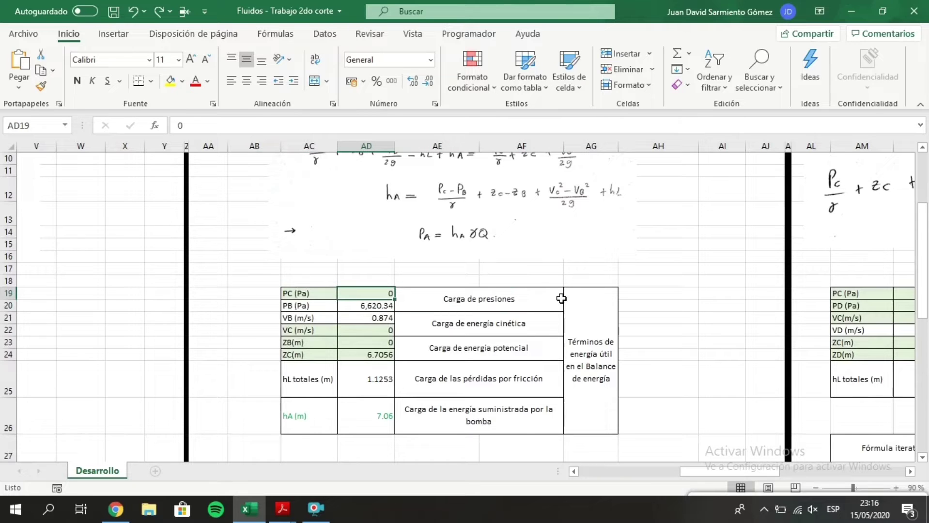
key("Down")
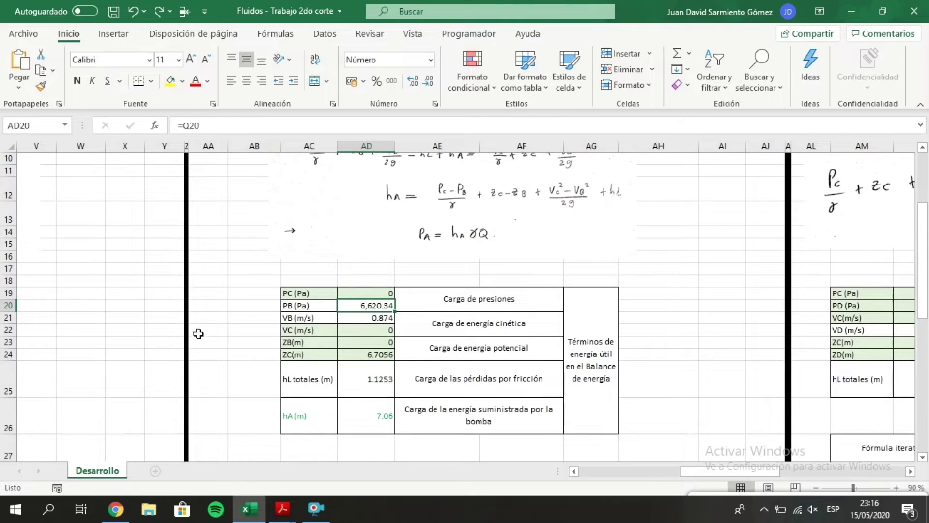
left_click(386, 319)
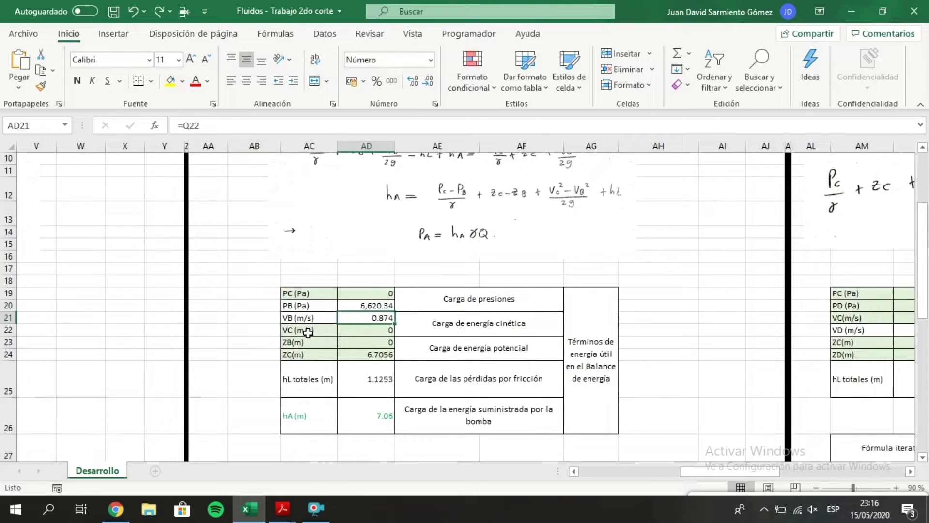
left_click(393, 331)
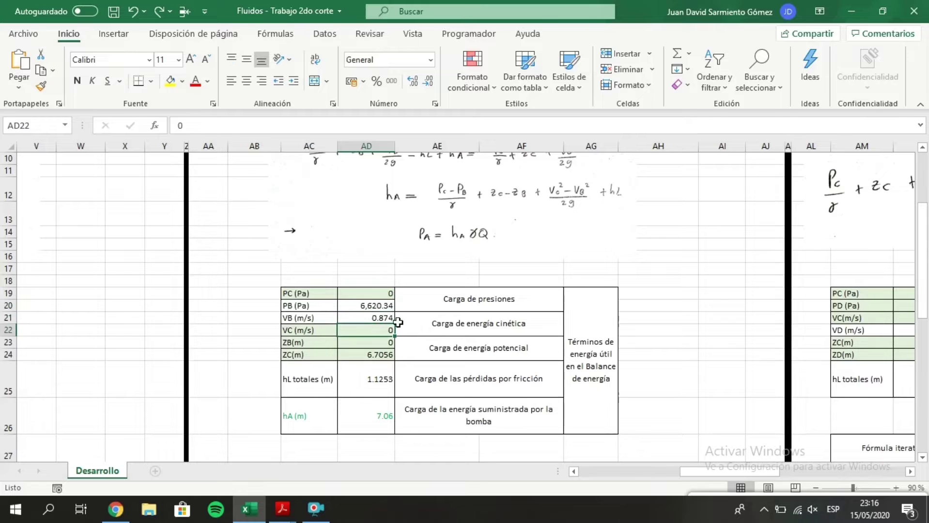
left_click(380, 345)
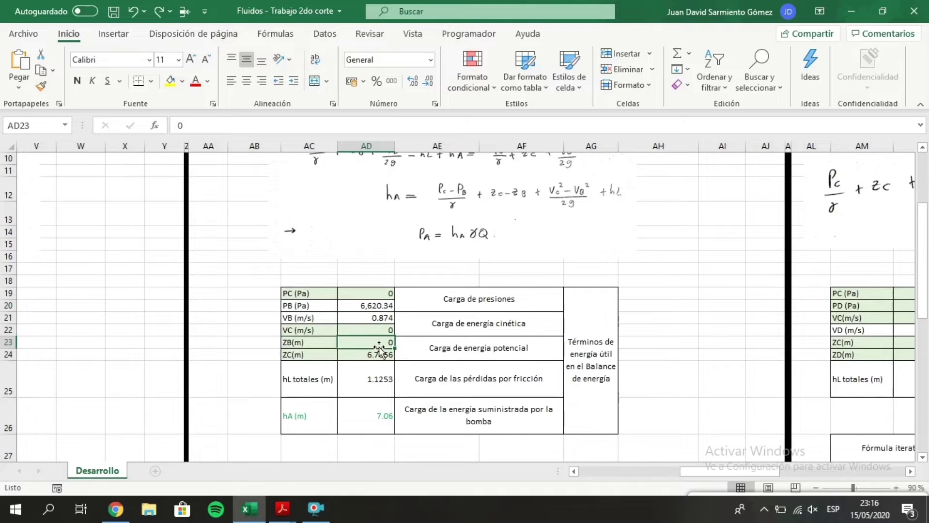
- Compare the heights of points B and C in Figura 11.24 with the ZC formula in AD24
scroll(295, 386, "left", 10)
scroll(289, 384, "down", 5)
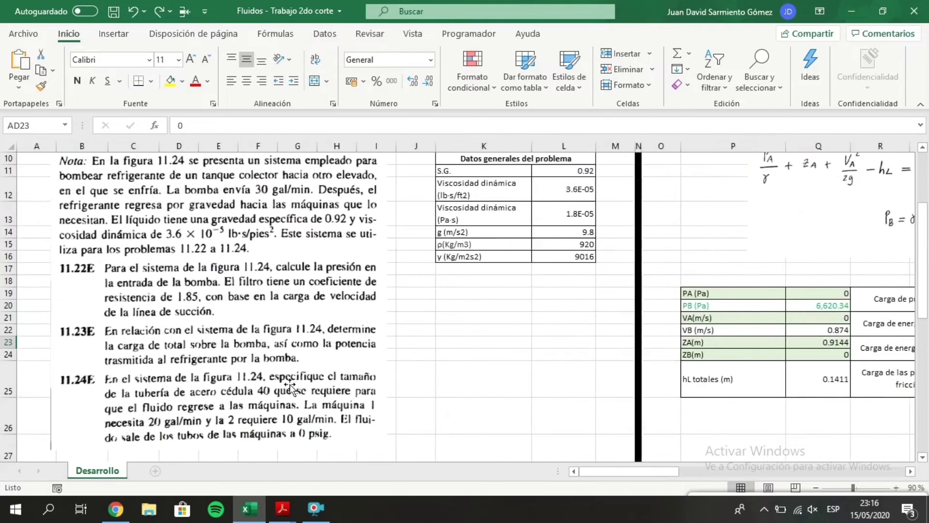
scroll(290, 384, "down", 3)
scroll(310, 380, "up", 1)
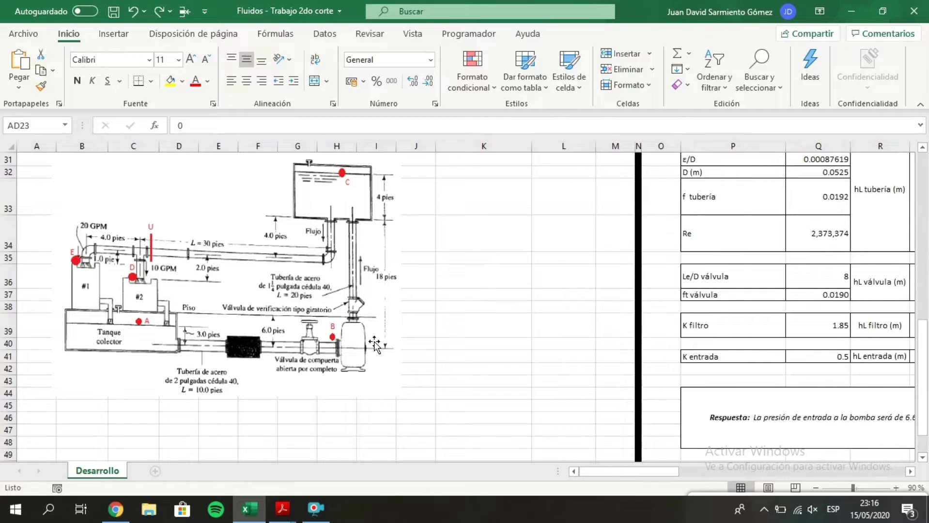
scroll(377, 198, "right", 10)
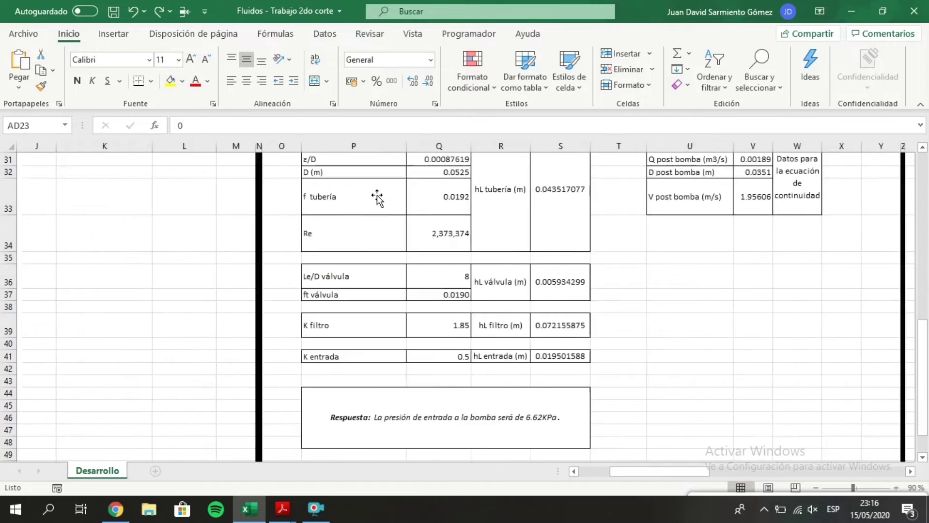
scroll(617, 308, "up", 5)
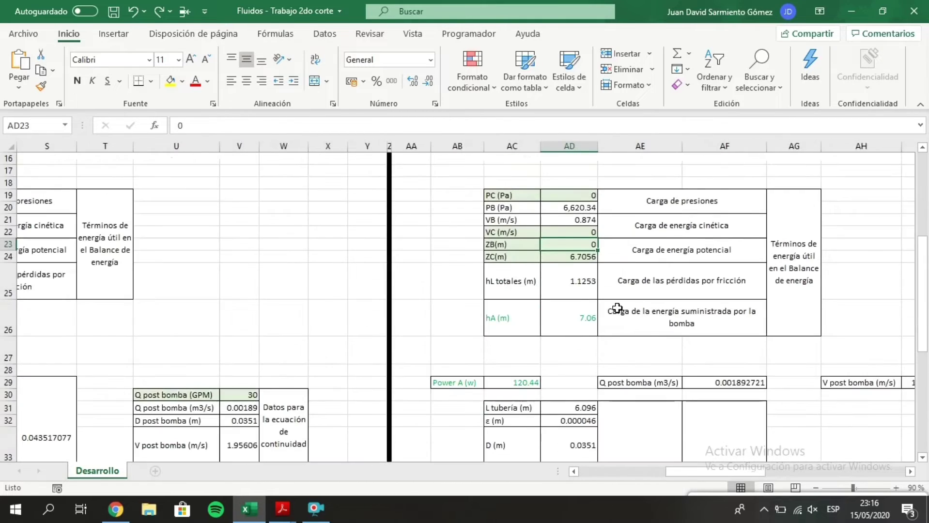
left_click(544, 259)
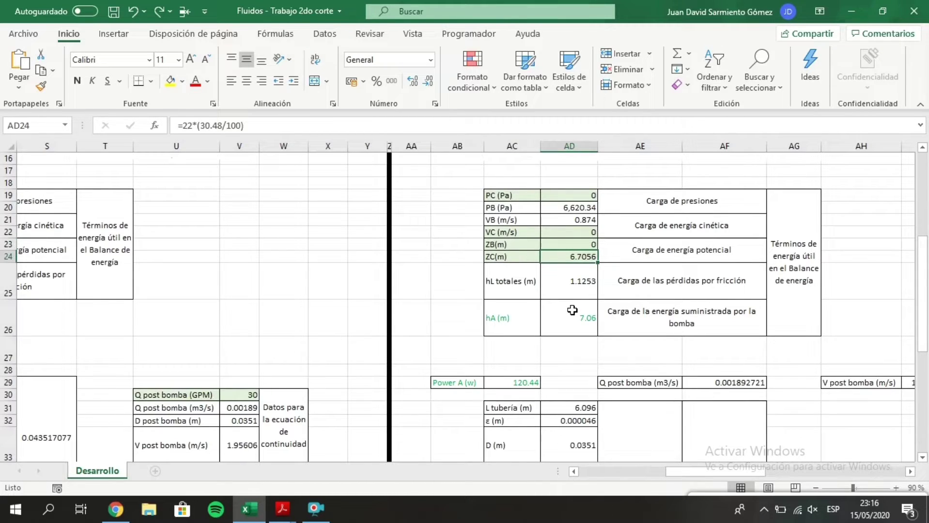
key("F2")
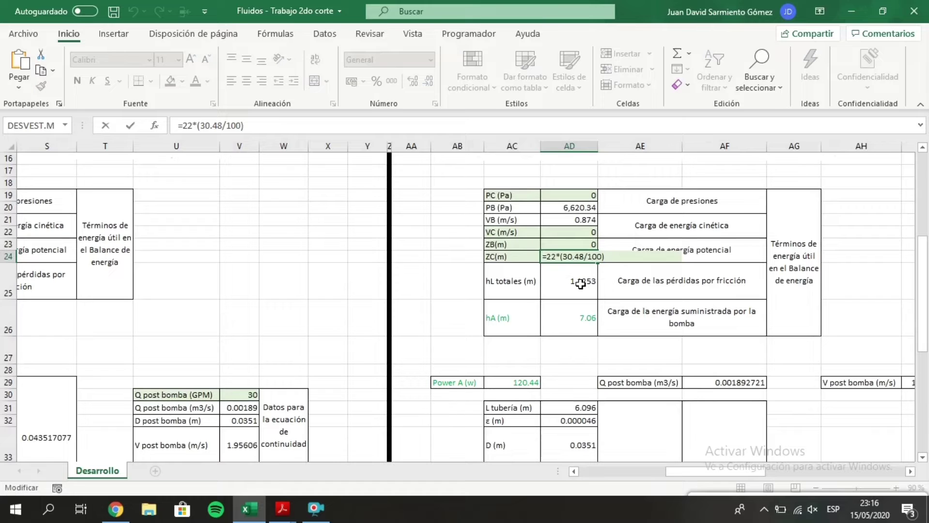
key("Escape")
scroll(622, 229, "up", 2)
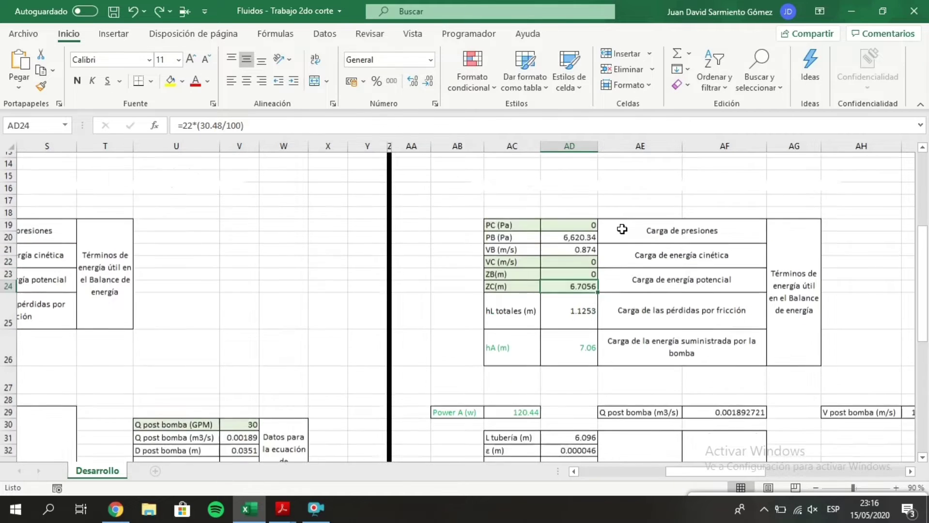
- Inspect the hL totales formula in AD25 and the hA formula in AD26
scroll(520, 256, "right", 3)
scroll(419, 283, "down", 2)
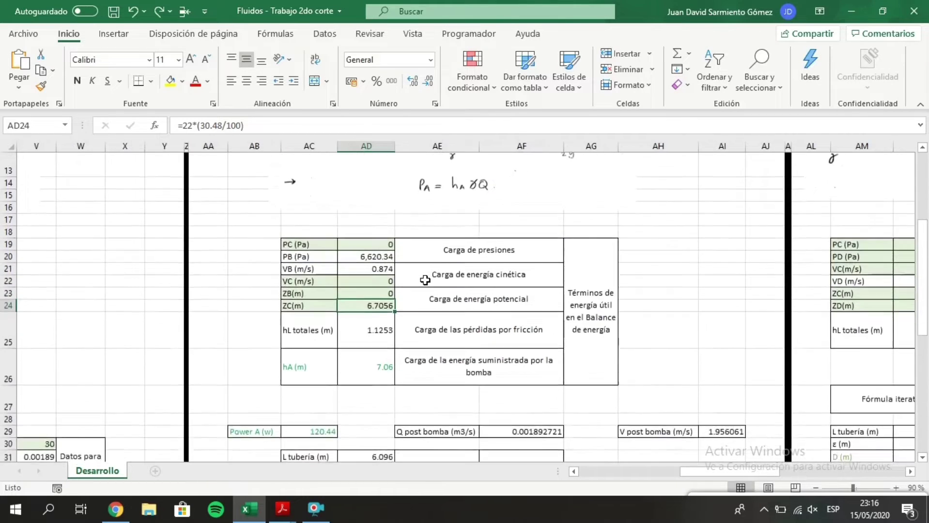
left_click(357, 284)
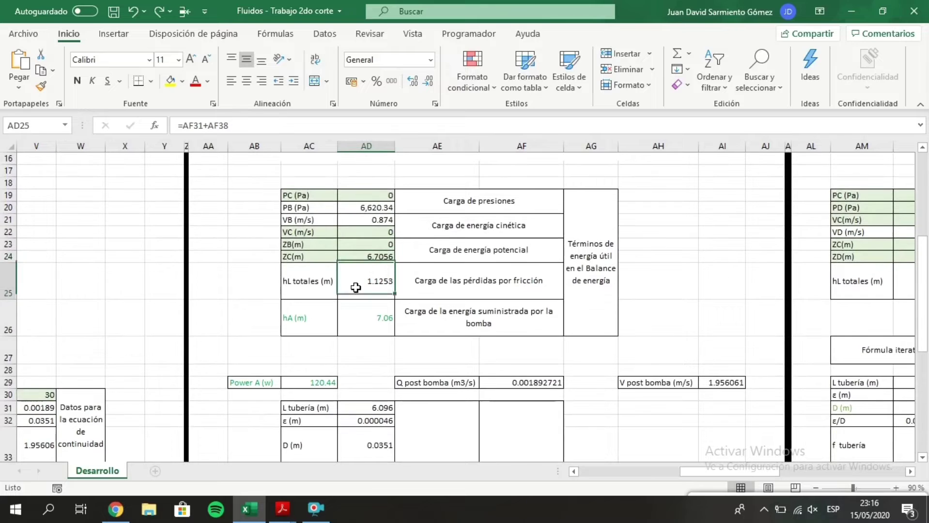
left_click(369, 326)
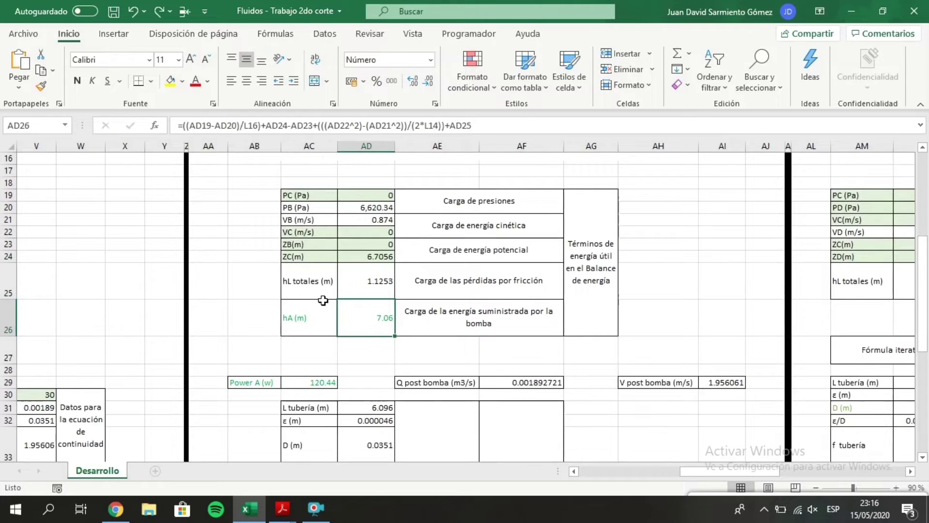
left_click(367, 292)
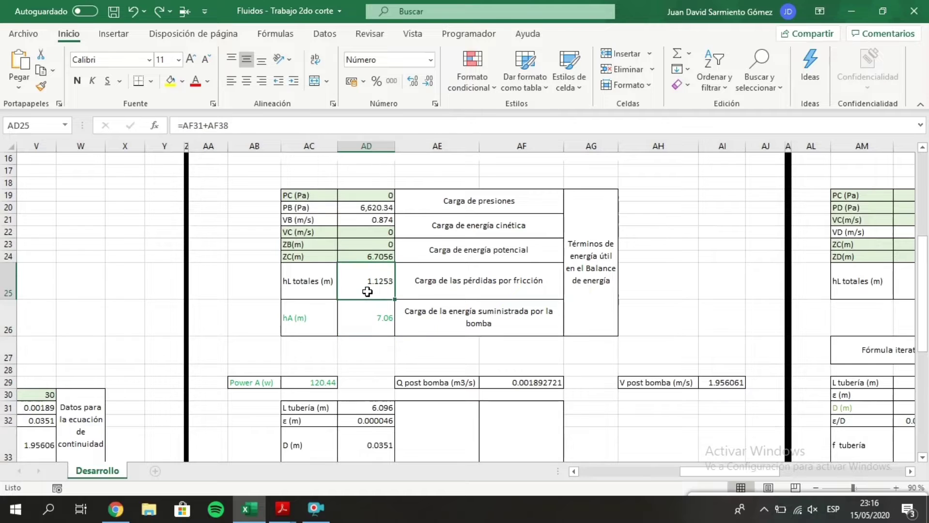
- Trace the pipe, check valve and tank exit after the pump in Figura 11.24, and relate them to problem 11.23's loss tables
scroll(498, 269, "left", 10)
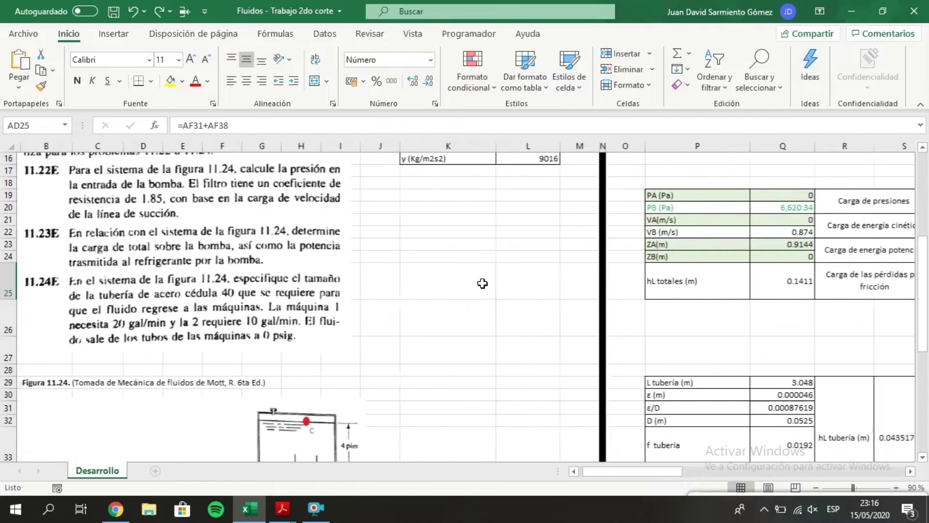
scroll(442, 313, "down", 4)
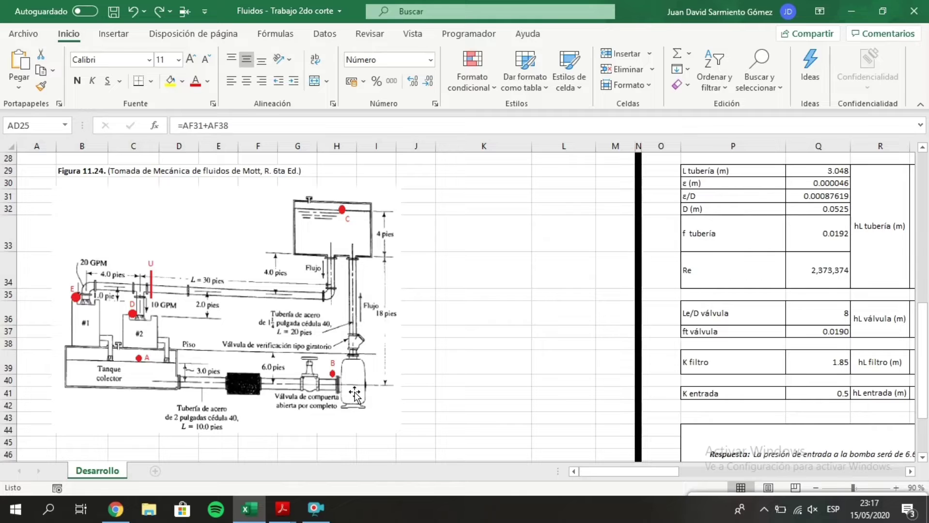
scroll(378, 381, "right", 5)
scroll(378, 380, "right", 5)
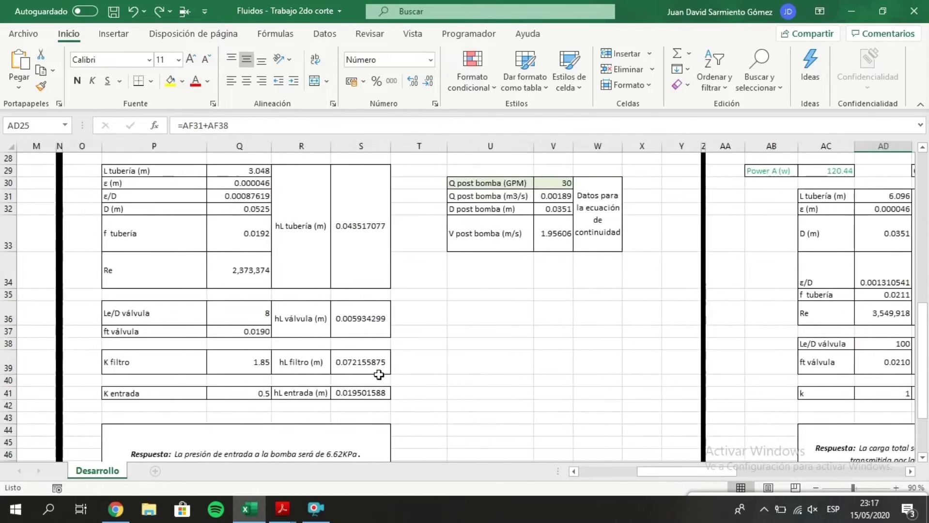
scroll(660, 353, "right", 2)
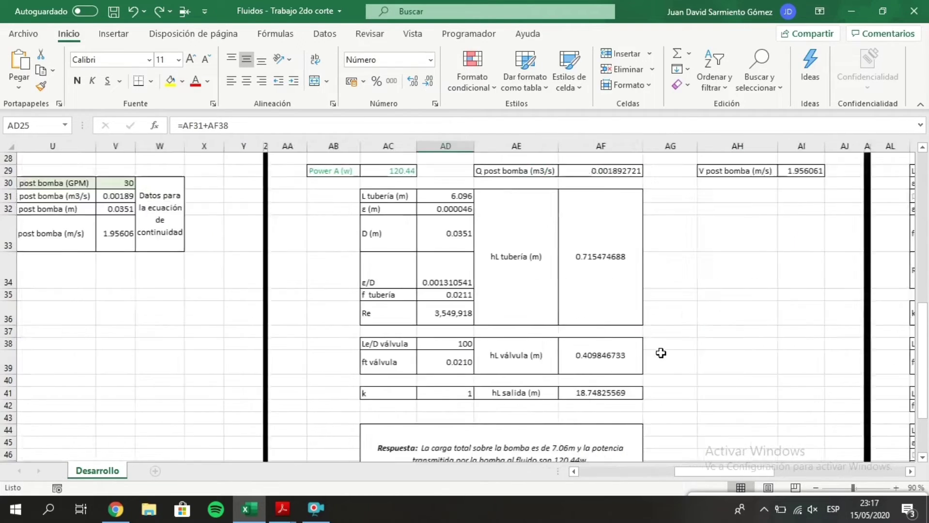
scroll(660, 353, "up", 3)
scroll(660, 353, "down", 3)
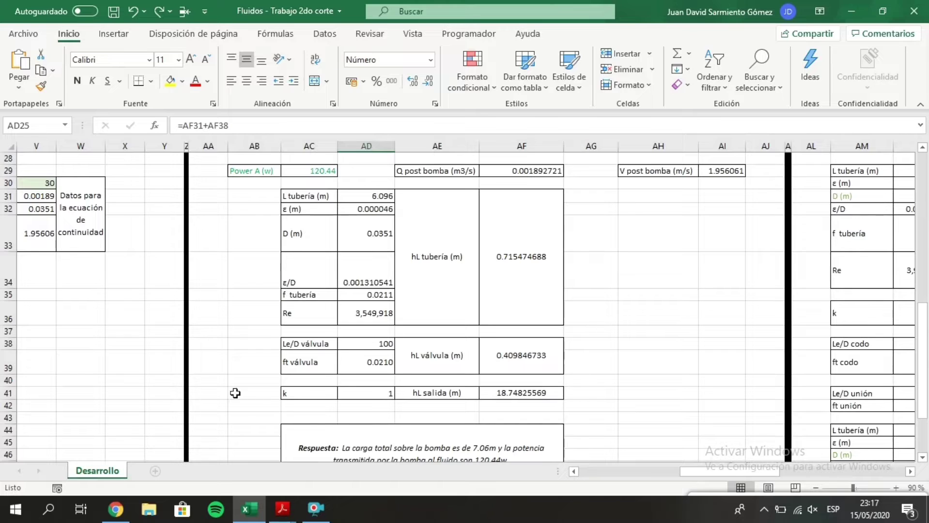
- Check exit coefficient k in AD41, and look up the Salida minor loss slide in the Pérdidas por fricción PDF in Acrobat Reader
left_click_drag(296, 390, 364, 396)
left_click(377, 391)
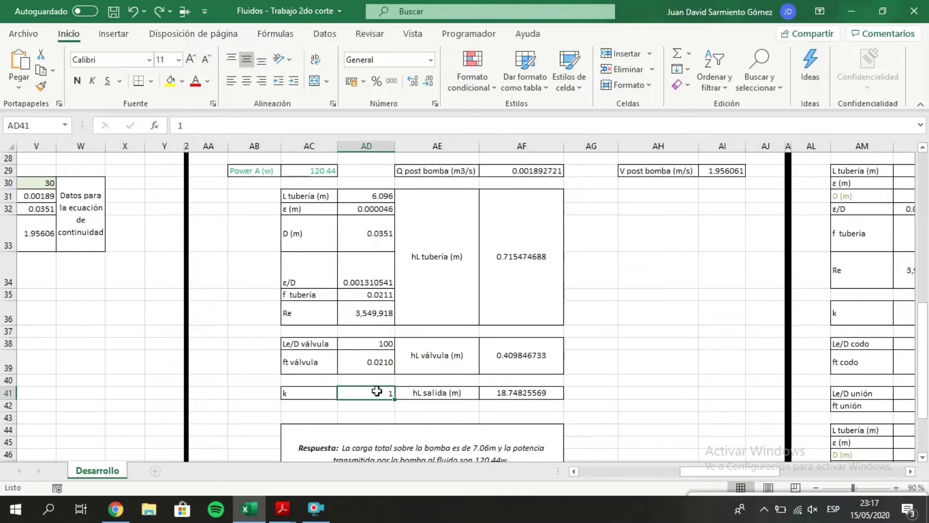
key("alt+Tab")
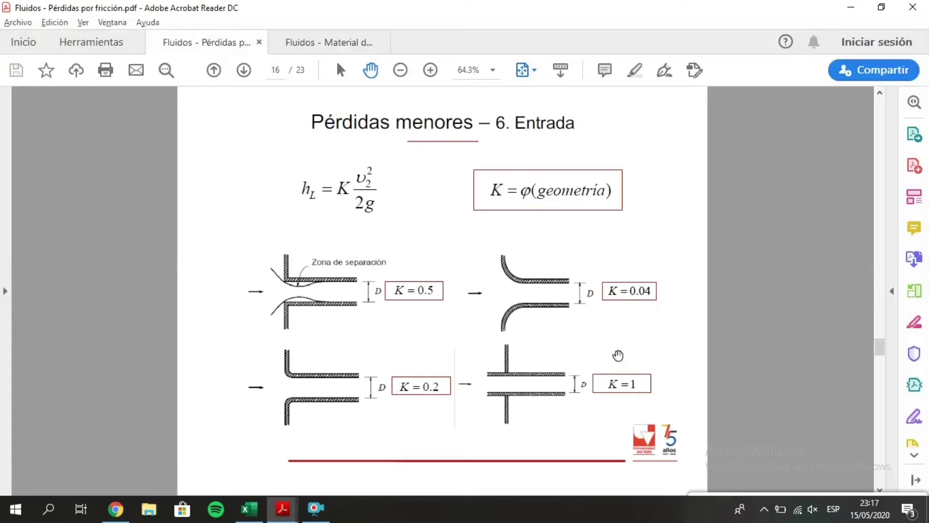
scroll(618, 356, "down", 1)
scroll(618, 356, "down", 1)
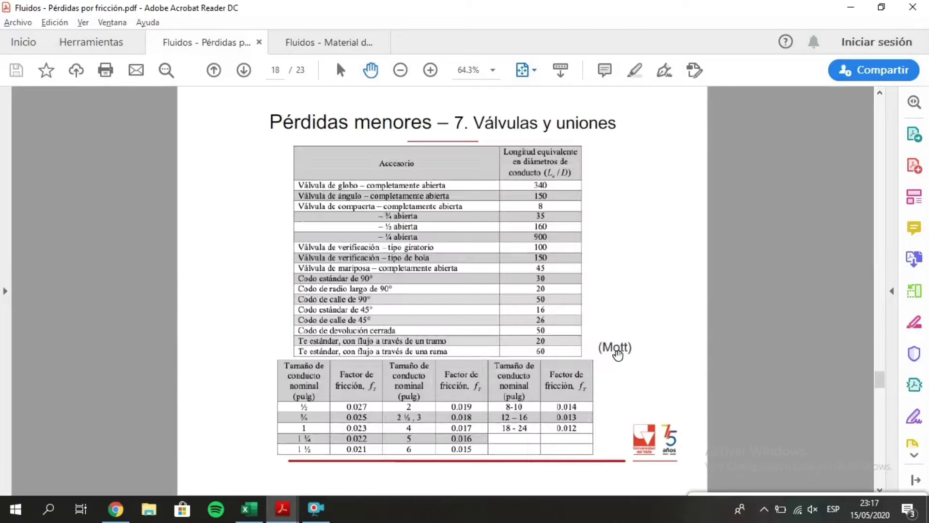
scroll(618, 356, "up", 3)
scroll(617, 356, "up", 3)
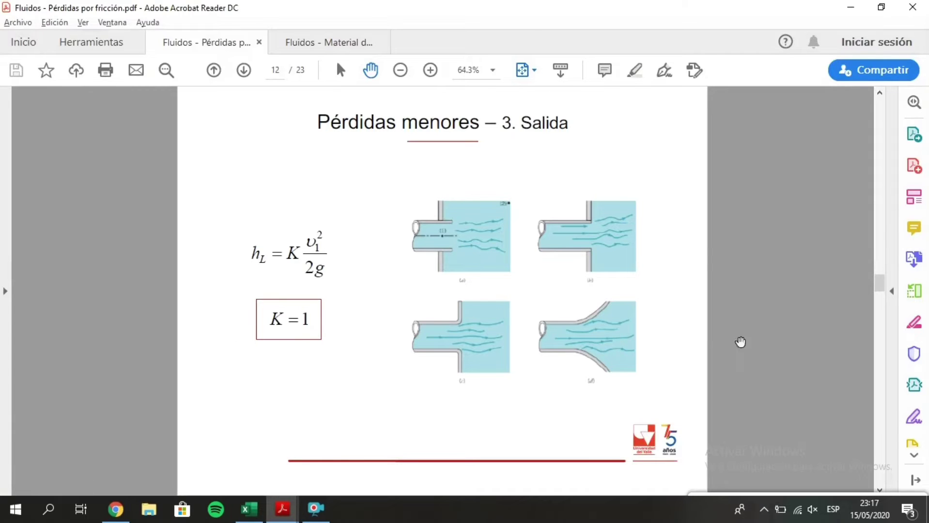
- Return to the Excel workbook and trace the hL salida formula in AF41 and its V post bomba reference in AI29
key("alt+Tab")
left_click(507, 393)
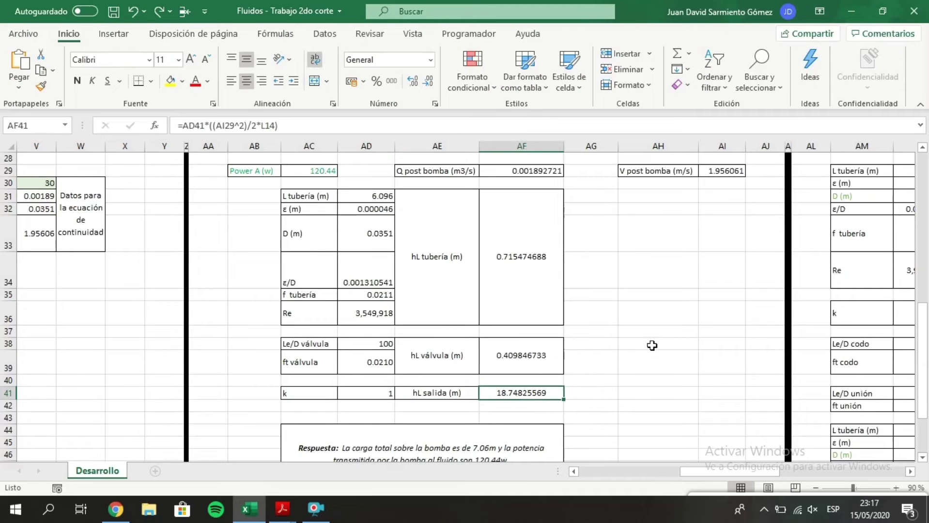
key("F2")
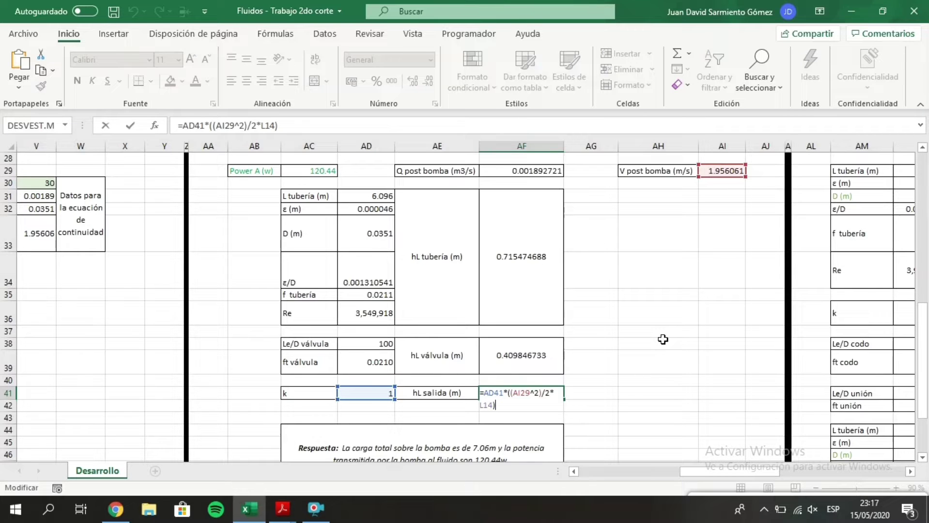
scroll(662, 339, "up", 2)
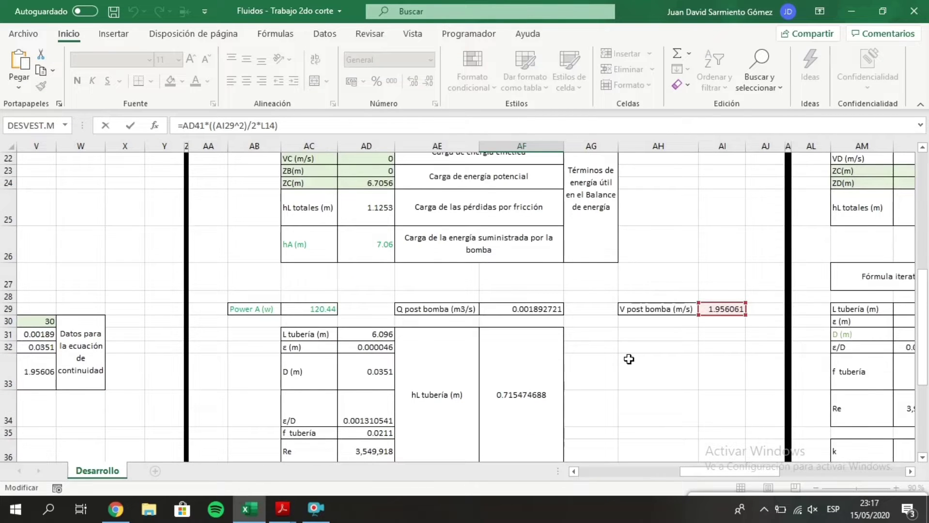
scroll(629, 358, "down", 3)
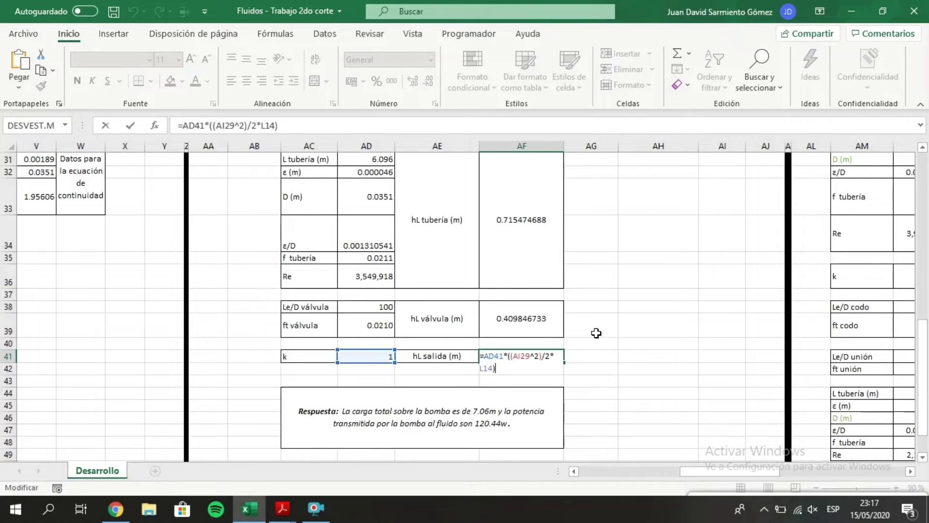
scroll(596, 333, "up", 3)
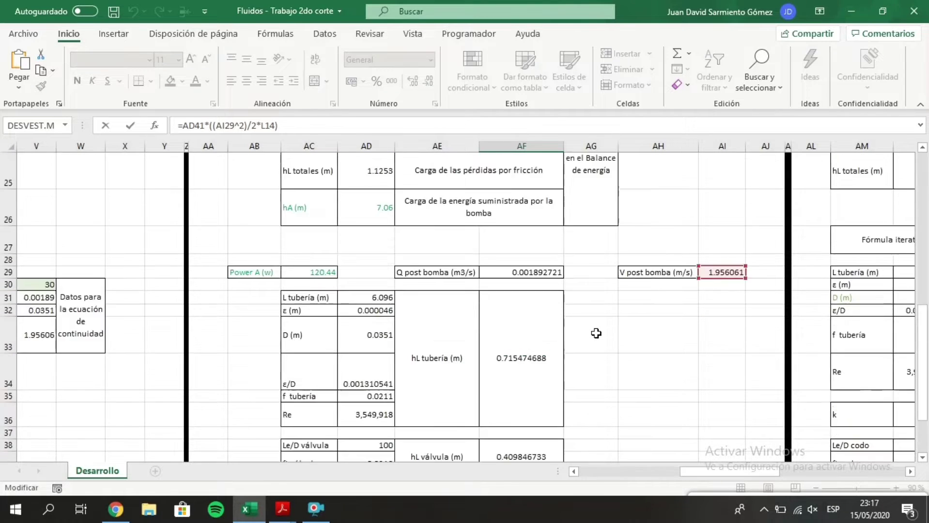
scroll(596, 333, "down", 2)
key("Return")
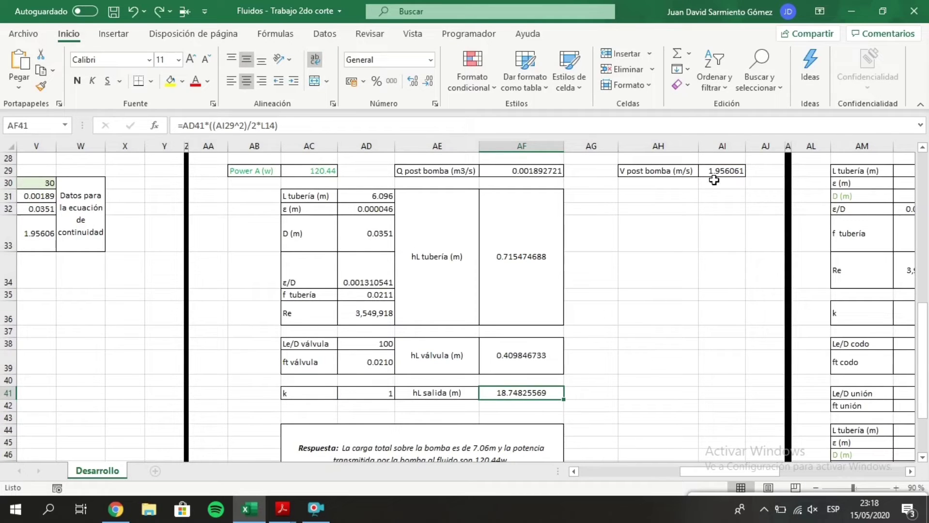
left_click(726, 169)
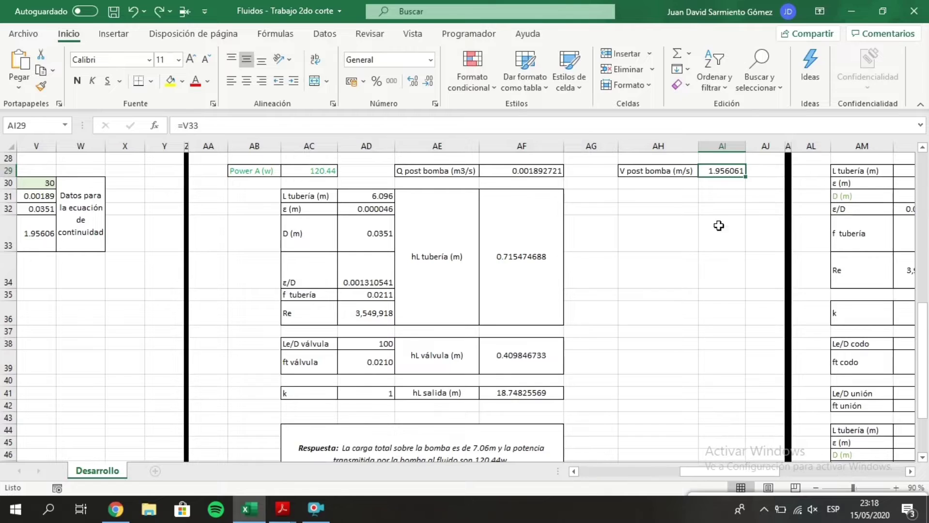
- Trace the V post bomba reference in AI29 back to V33, and check the flow conversion formula in V31
scroll(717, 224, "left", 3)
scroll(717, 238, "right", 3)
key("F2")
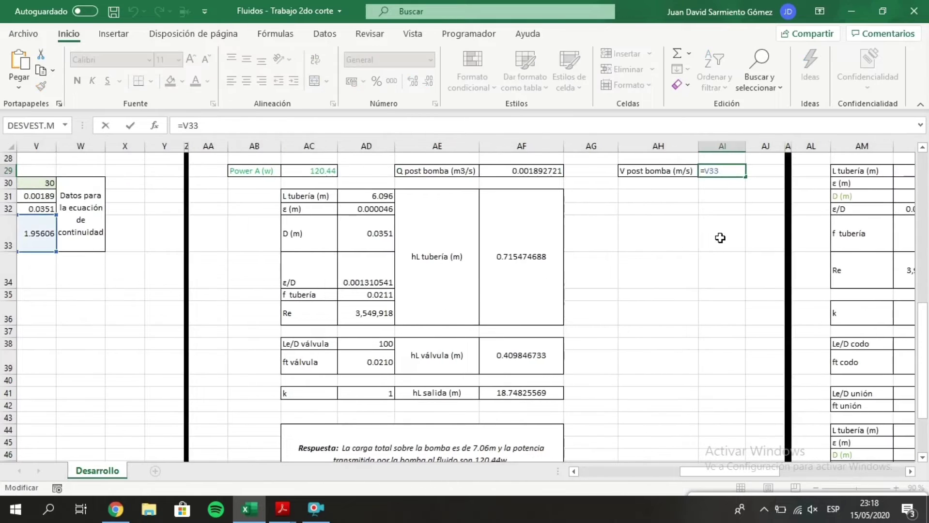
key("Escape")
scroll(720, 238, "left", 5)
left_click_drag(410, 234, 451, 242)
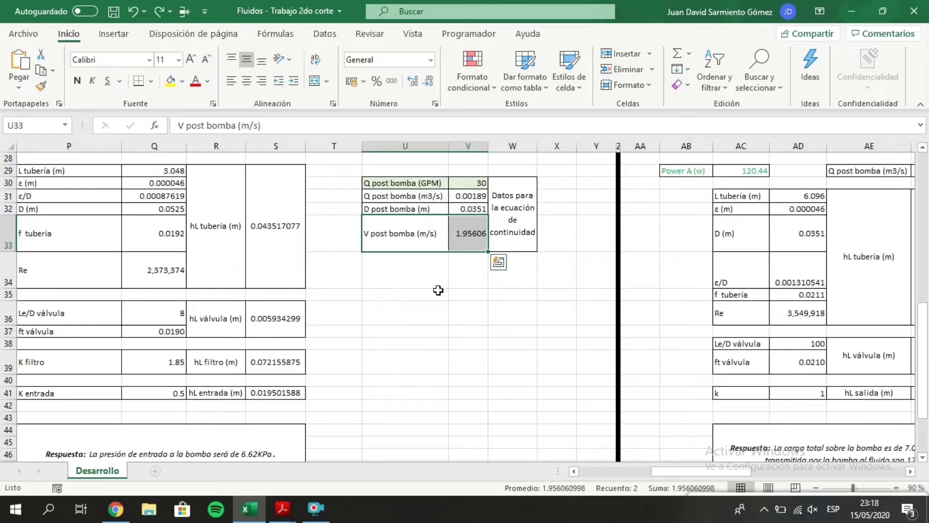
left_click(471, 192)
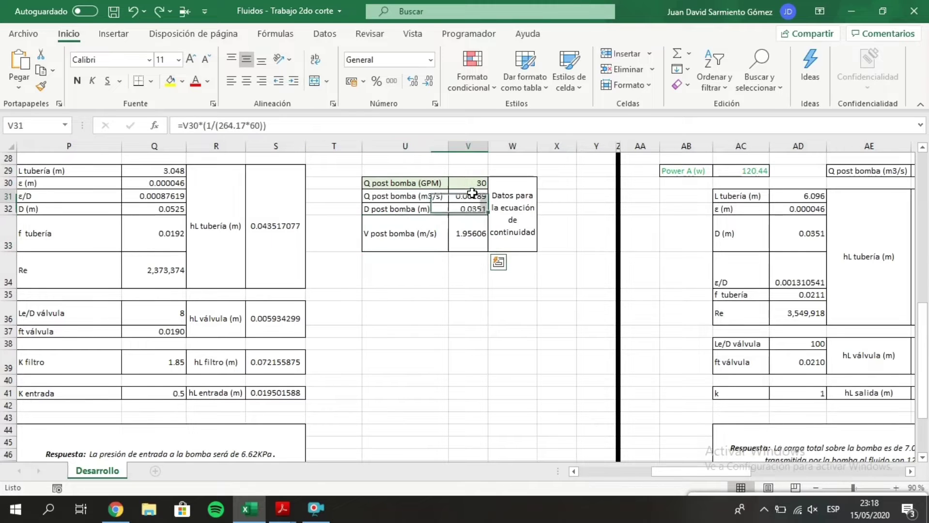
left_click(456, 332)
scroll(456, 332, "right", 5)
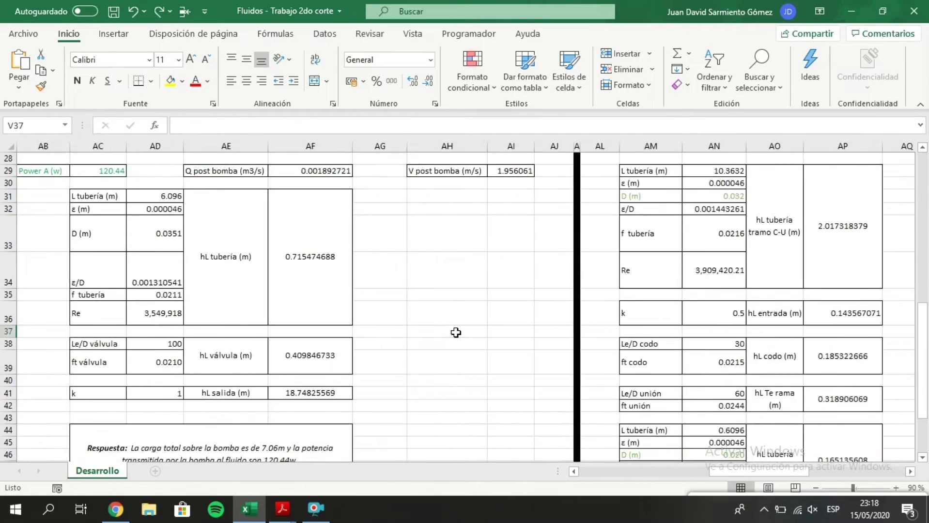
- Inspect the V post bomba formula in V33 and the flow and diameter cells it references
scroll(456, 332, "left", 4)
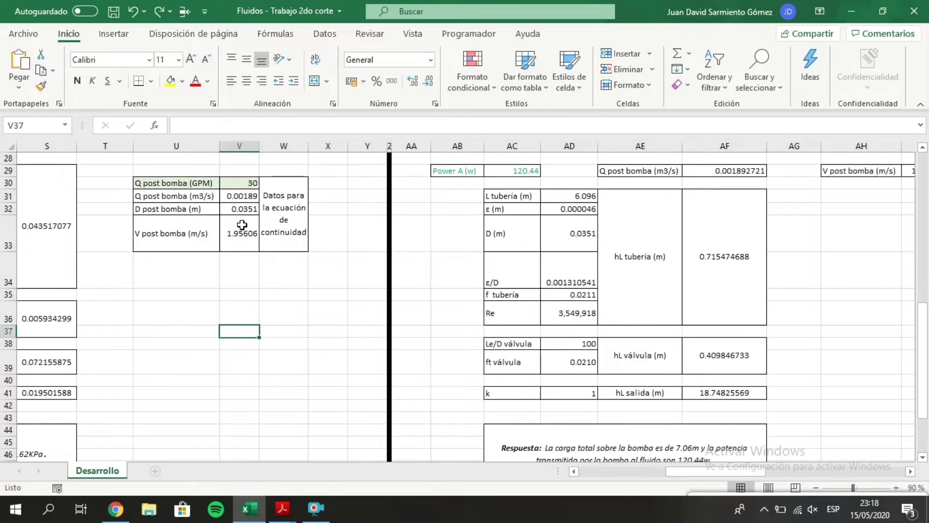
left_click(242, 225)
key("F2")
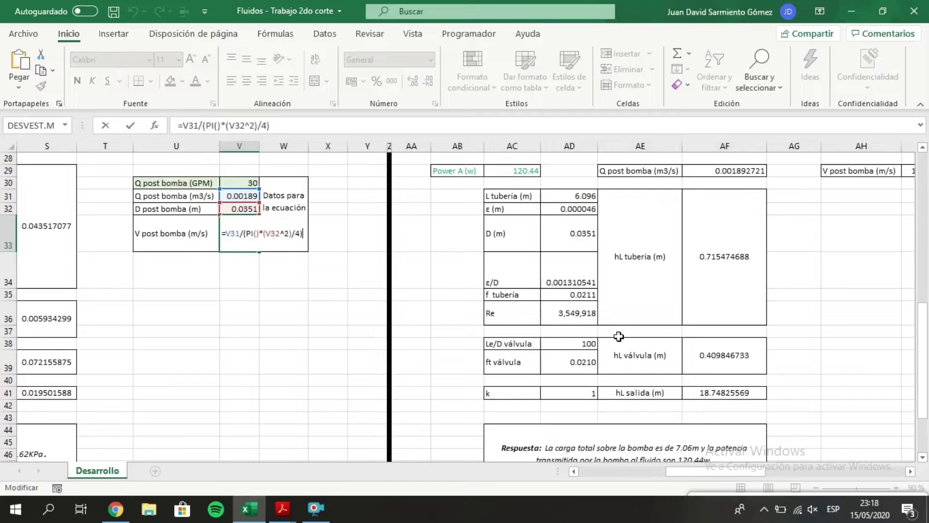
key("Escape")
- Relate the hL válvula table of problem 11.23 to the swing check valve in the pumping system figure
scroll(739, 352, "right", 1)
scroll(739, 352, "down", 1)
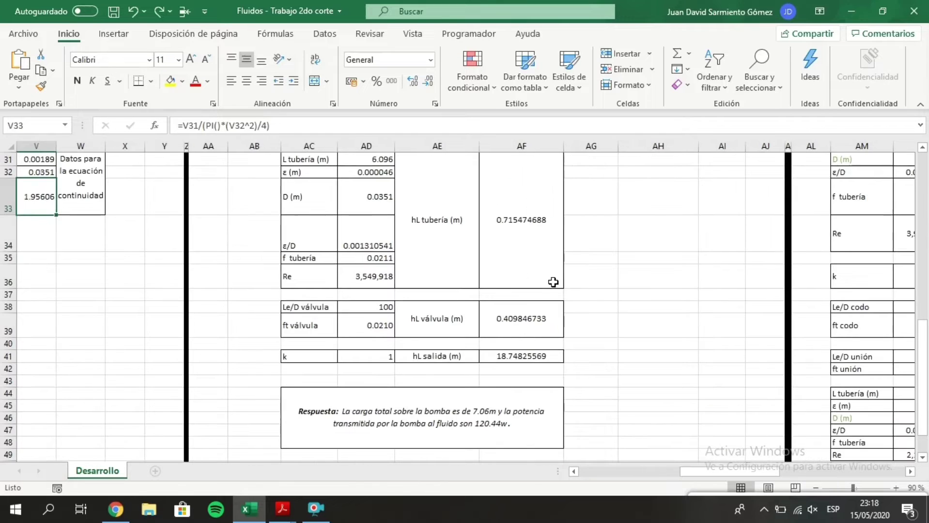
scroll(553, 282, "down", 2)
scroll(553, 282, "up", 2)
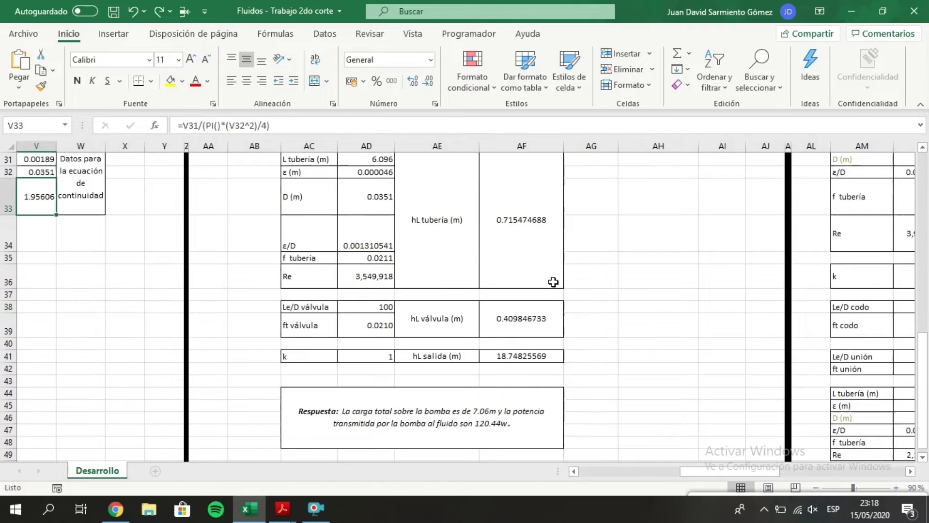
left_click(417, 328)
scroll(370, 309, "left", 7)
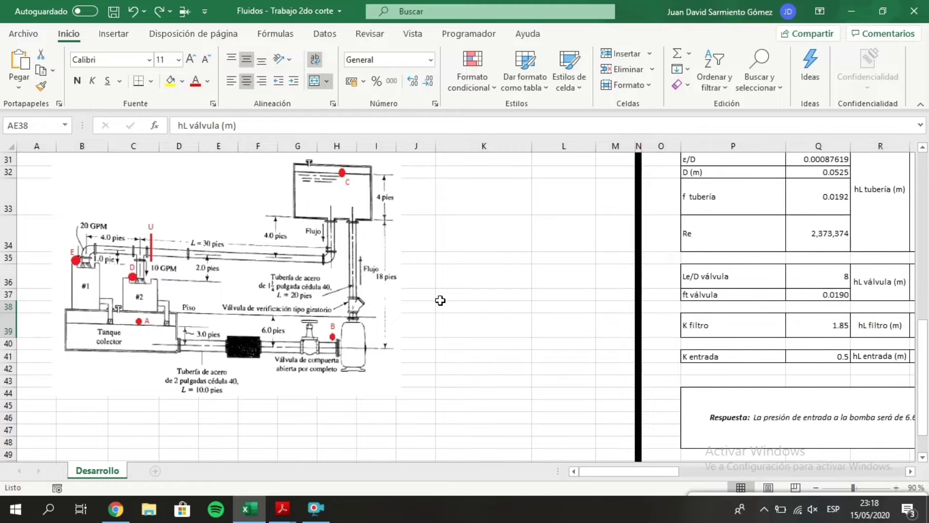
scroll(441, 300, "right", 7)
scroll(440, 301, "right", 3)
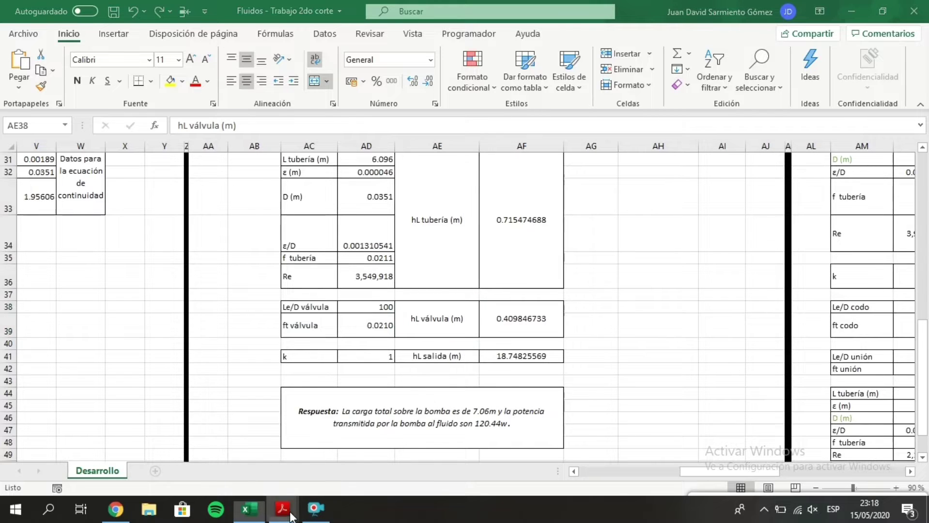
- Switch to Acrobat Reader and look up the check valve's Le/D on the Válvulas y uniones slide in the Pérdidas por fricción PDF
mouse_move(282, 508)
left_click(252, 460)
scroll(158, 349, "down", 6)
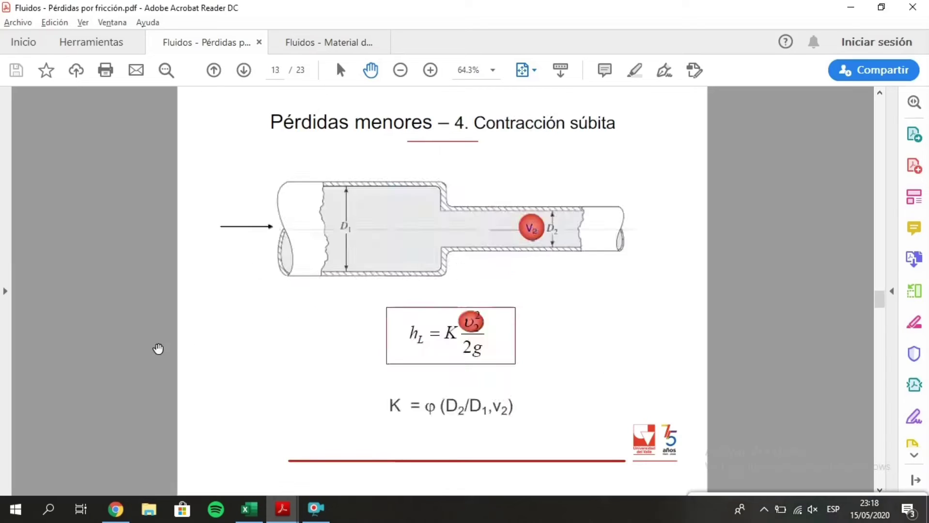
scroll(159, 349, "down", 3)
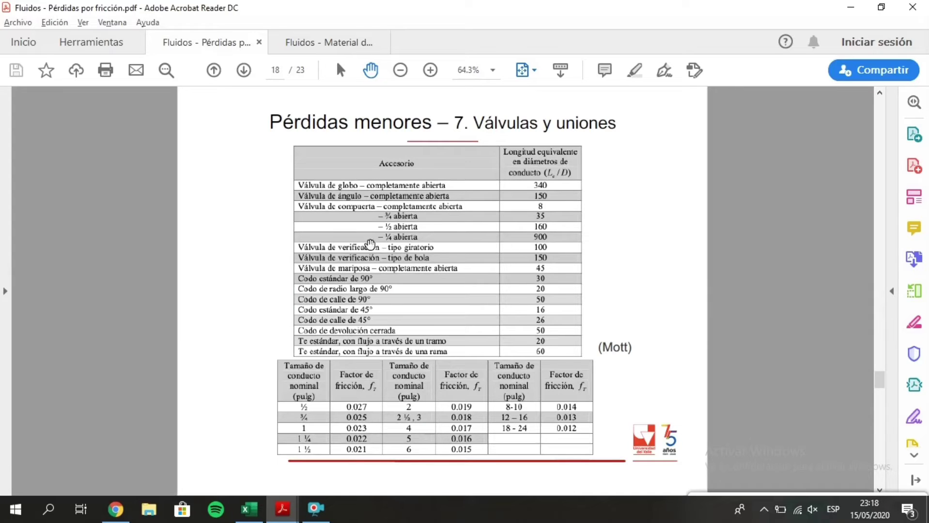
- Return to the Excel workbook and inspect the ft válvula formula in AD39
key("alt+Tab")
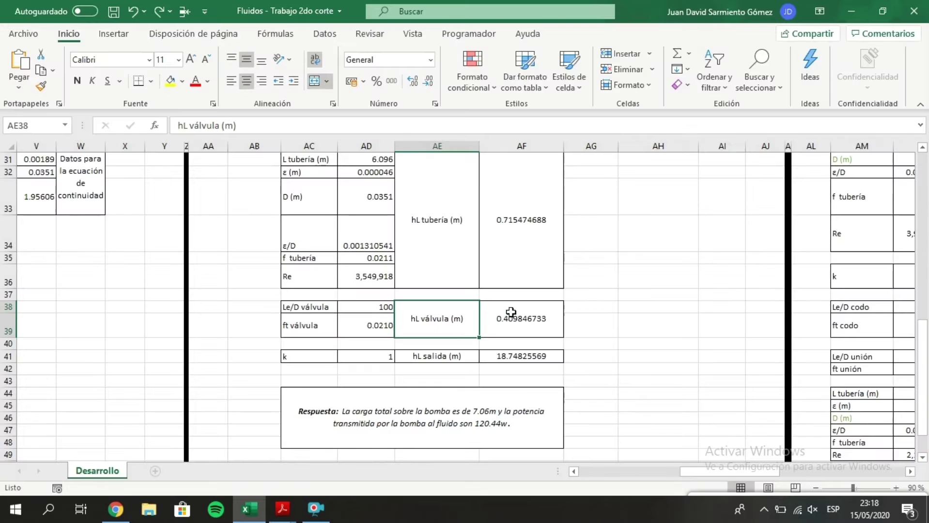
left_click(381, 326)
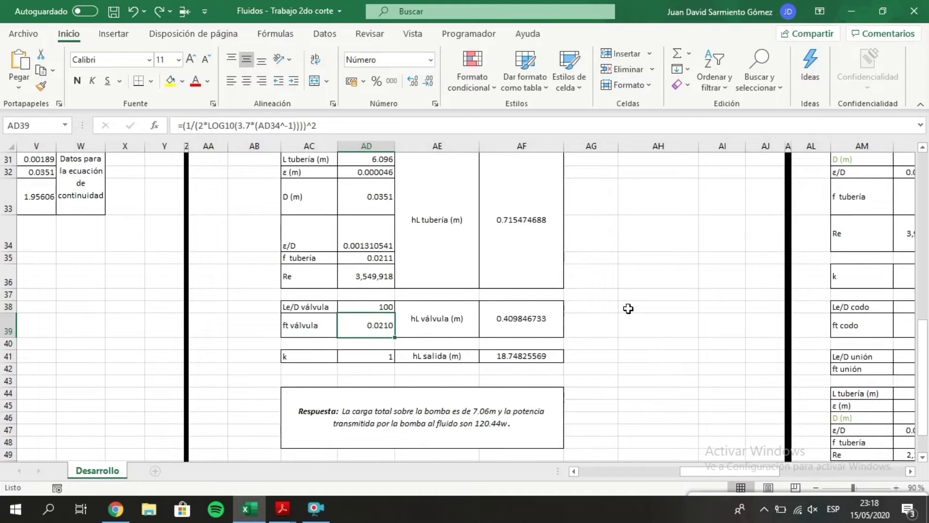
key("F2")
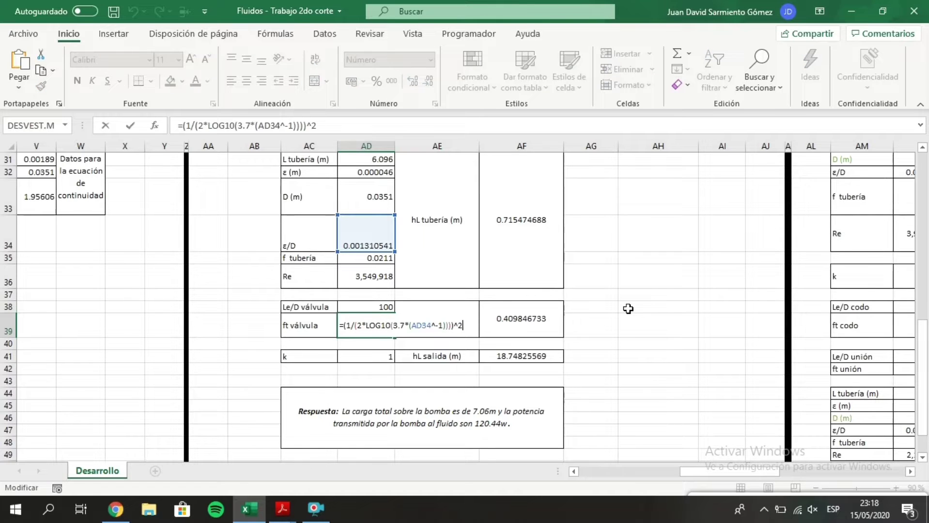
key("Escape")
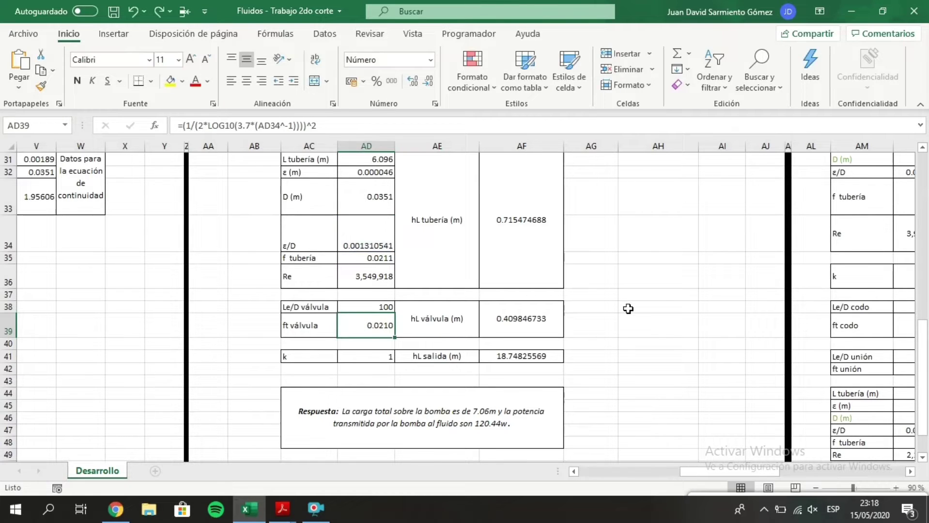
- Check the pipe roughness in AD32 and the hL tubería formula in AF31
scroll(605, 300, "up", 1)
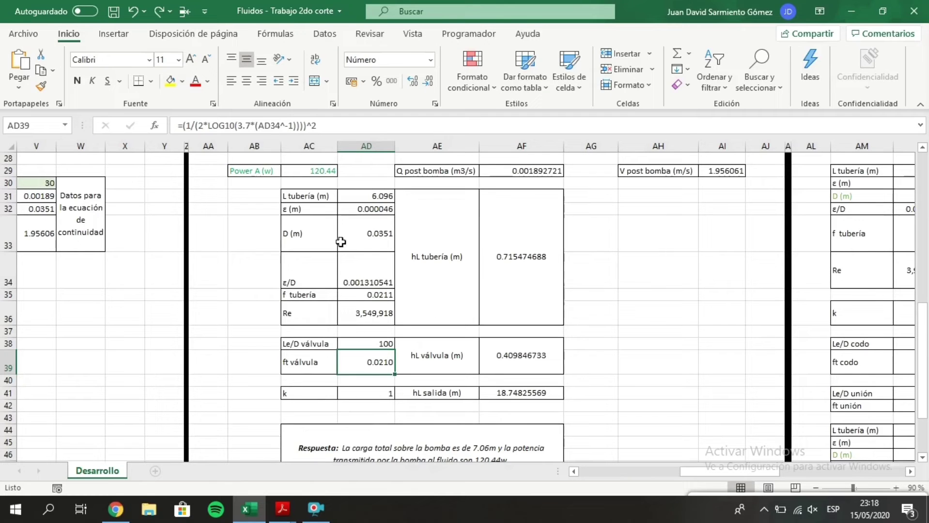
left_click(366, 215)
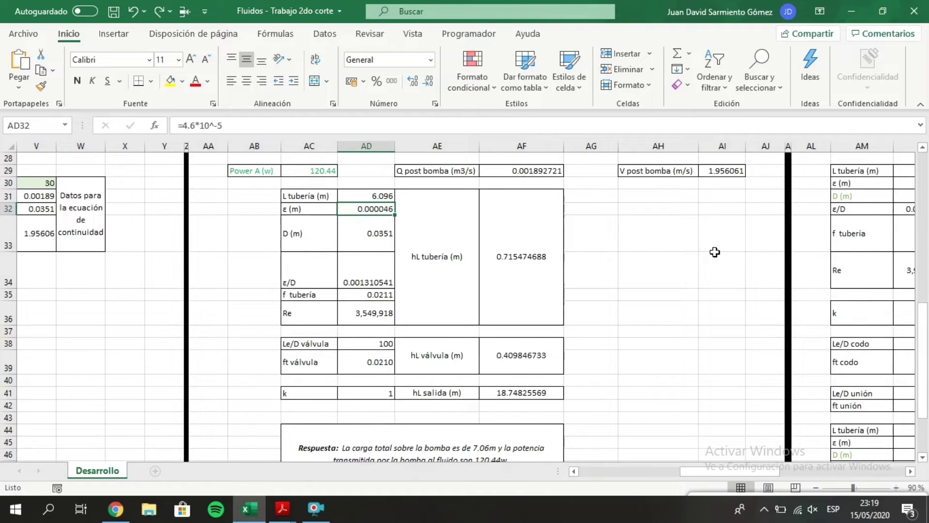
left_click(442, 237)
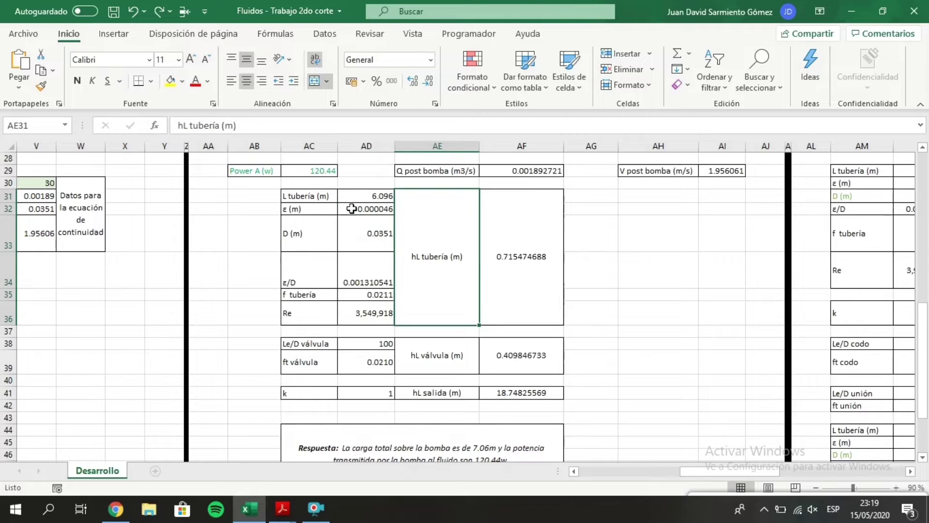
left_click(503, 219)
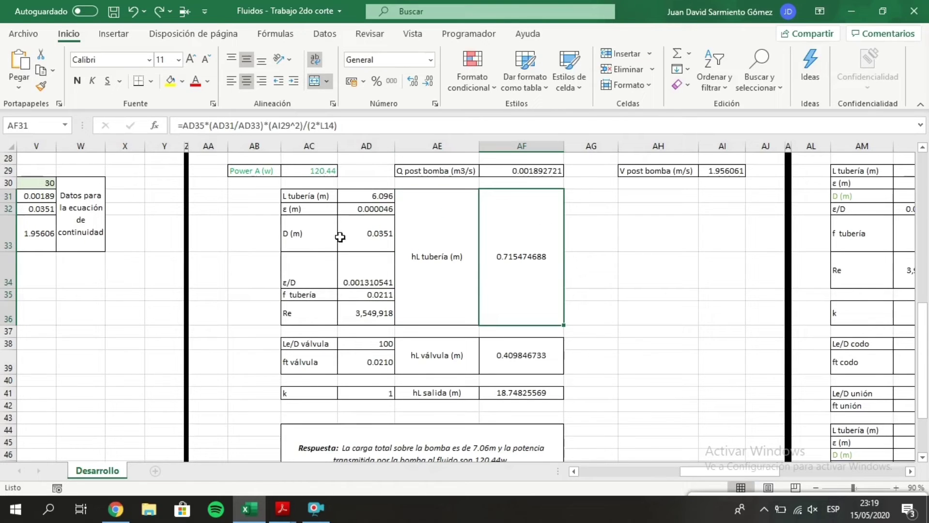
- Inspect the f tubería formula in AD35 and the Reynolds number formula in AD36
left_click(368, 313)
left_click(366, 294)
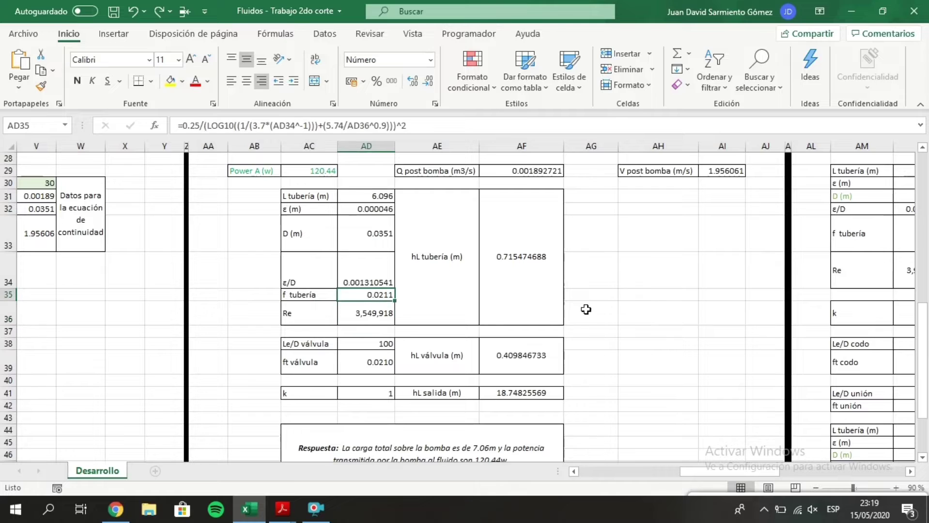
key("F2")
key("Escape")
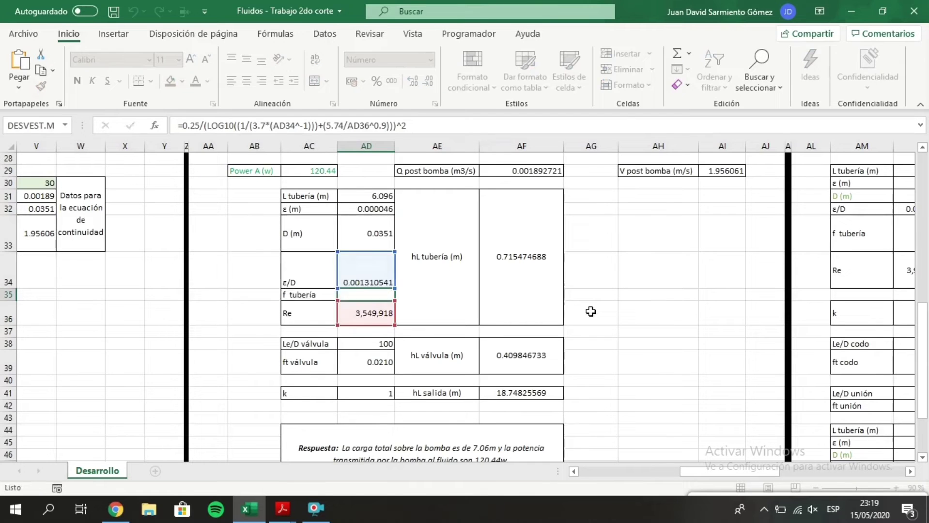
left_click(375, 313)
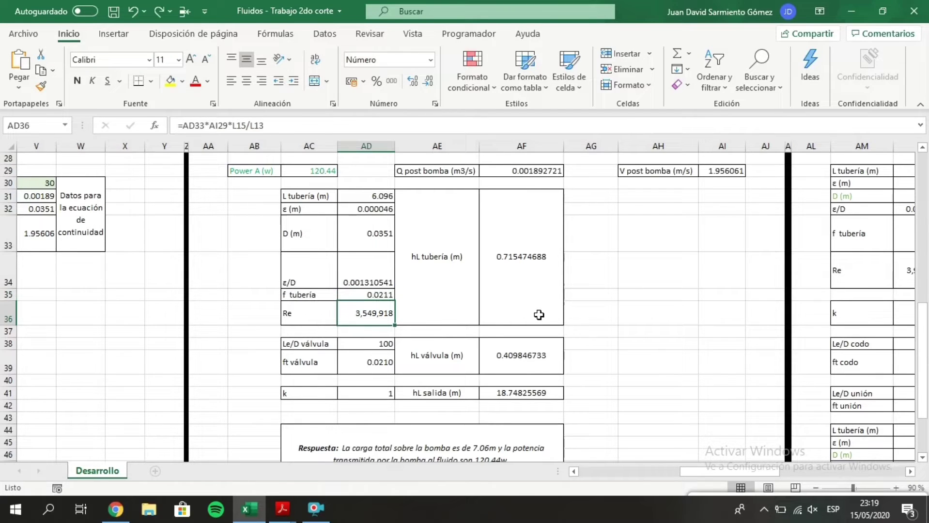
key("F2")
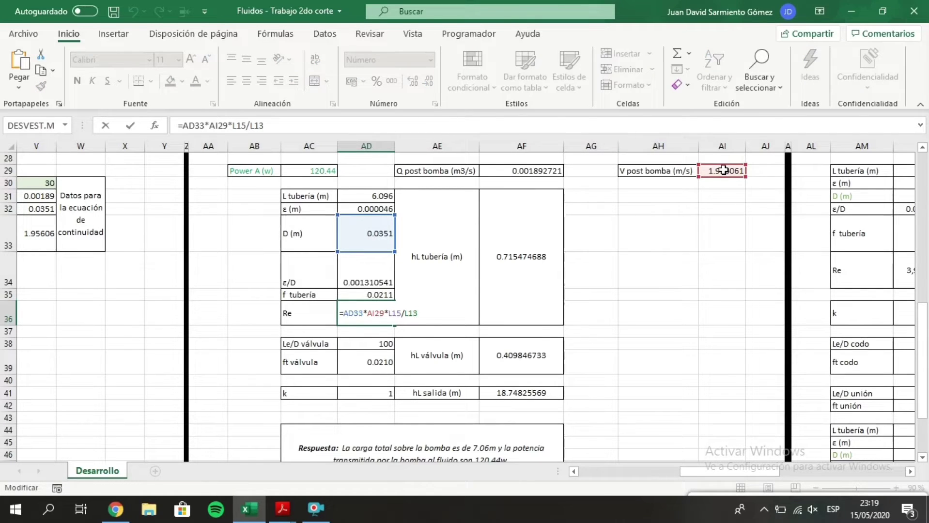
key("Escape")
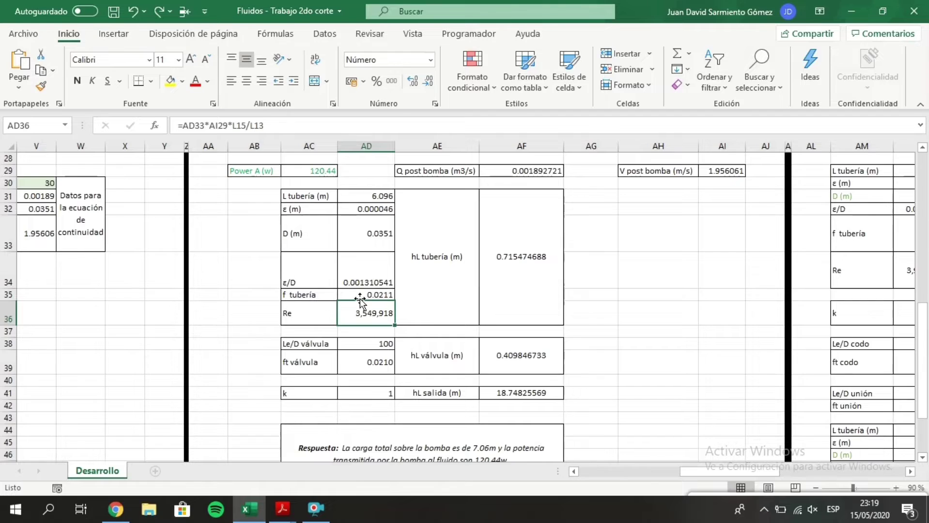
- Add the hL salida cell AF41 to the hL totales formula in AD25, making it =AF31+AF38+AF41
scroll(360, 299, "up", 2)
scroll(360, 298, "up", 2)
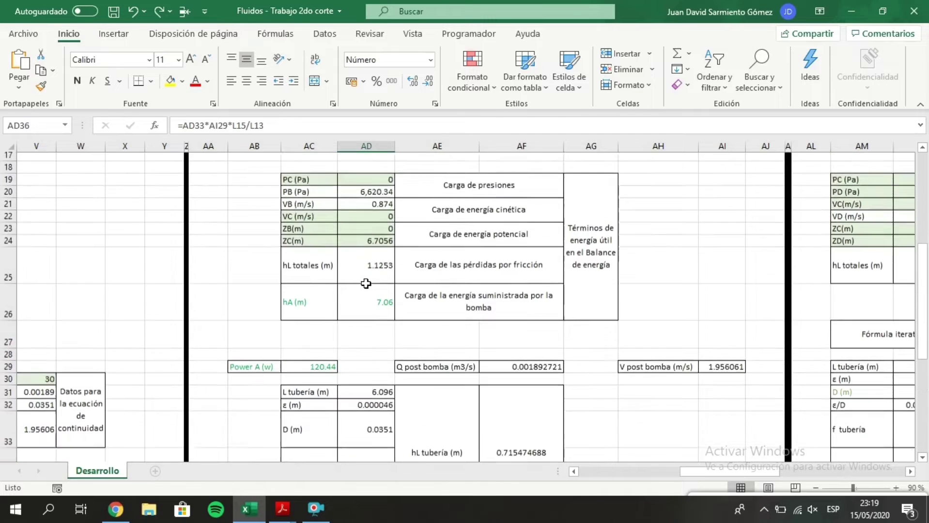
left_click(357, 274)
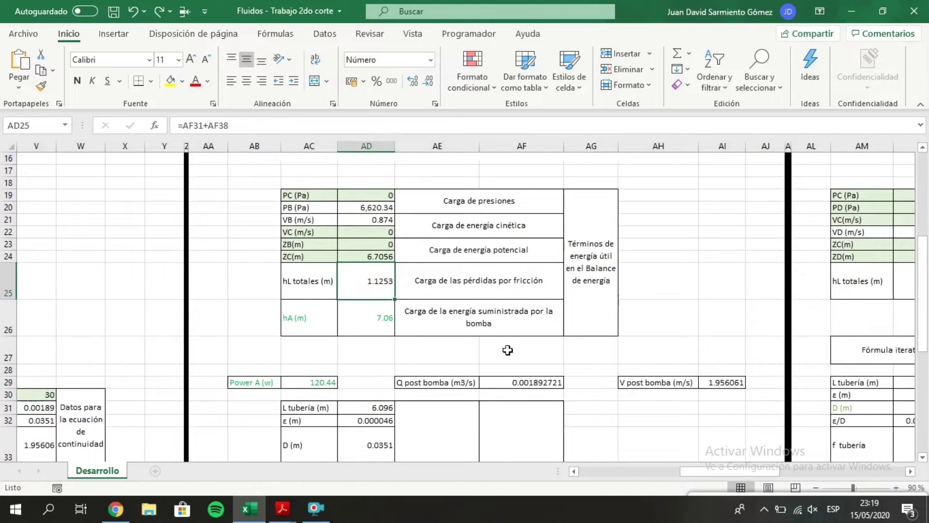
key("F2")
scroll(513, 353, "down", 4)
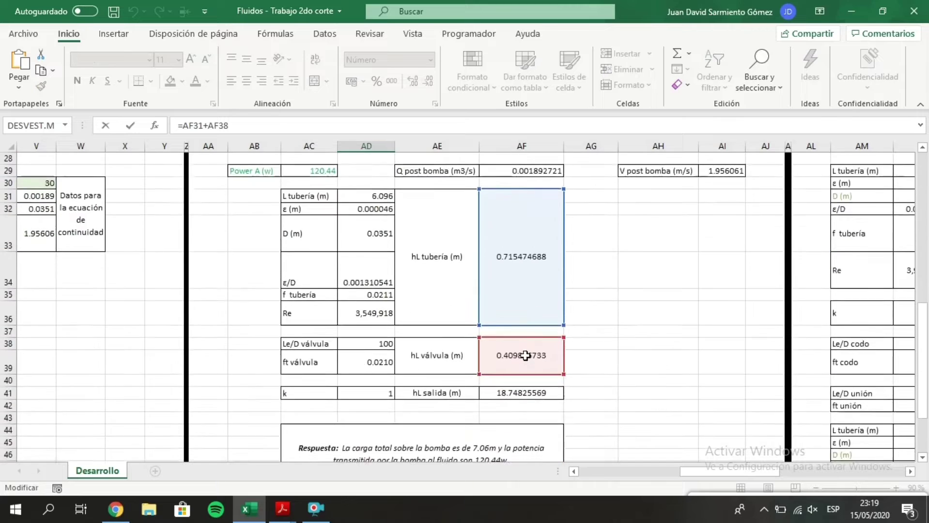
scroll(525, 355, "down", 1)
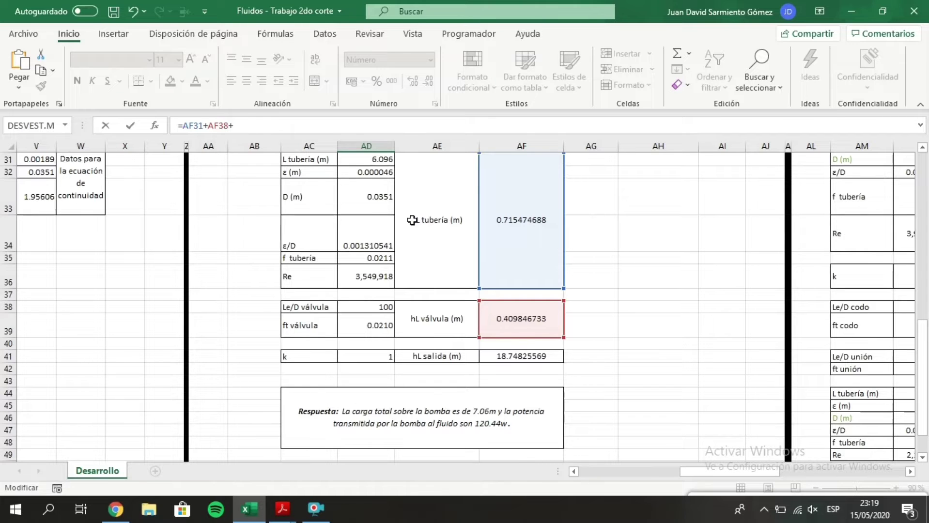
left_click(530, 355)
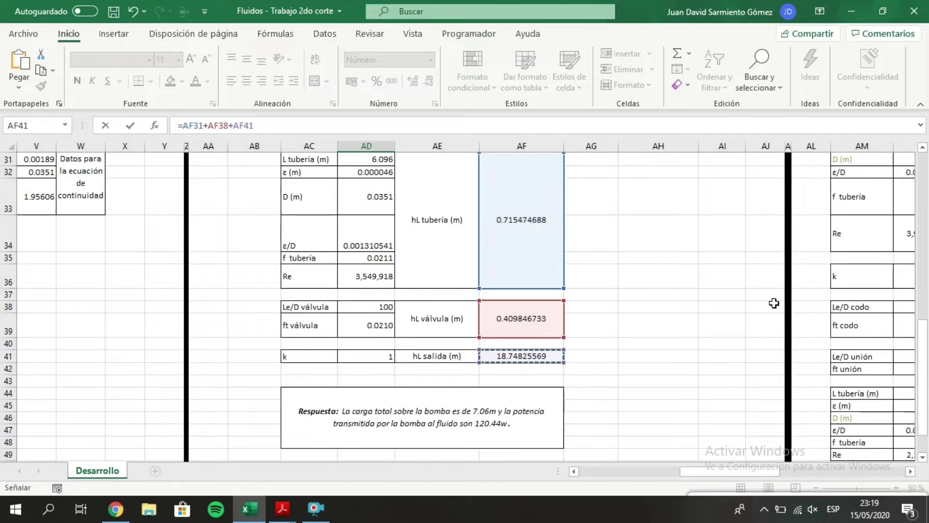
key("Return")
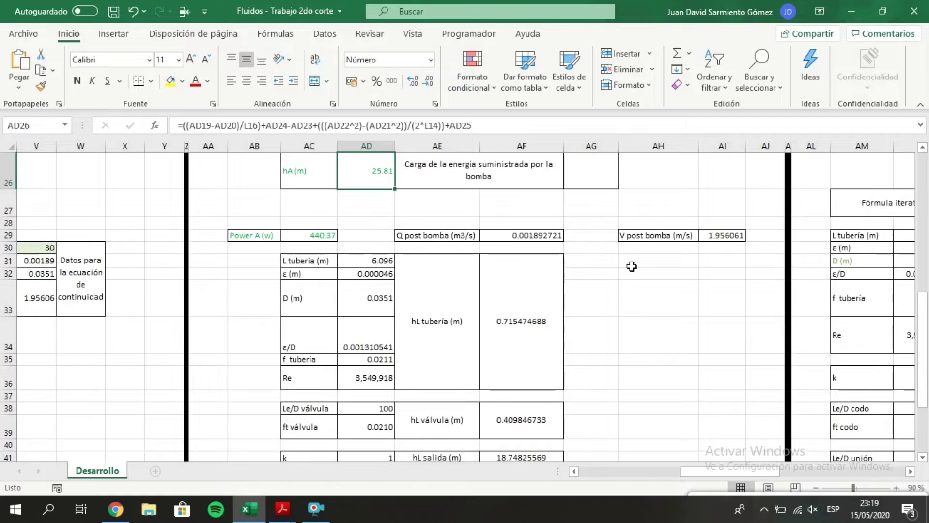
- Review the Respuesta text of problem 11.23 and recheck the hL salida formula in AF41
scroll(632, 266, "down", 3)
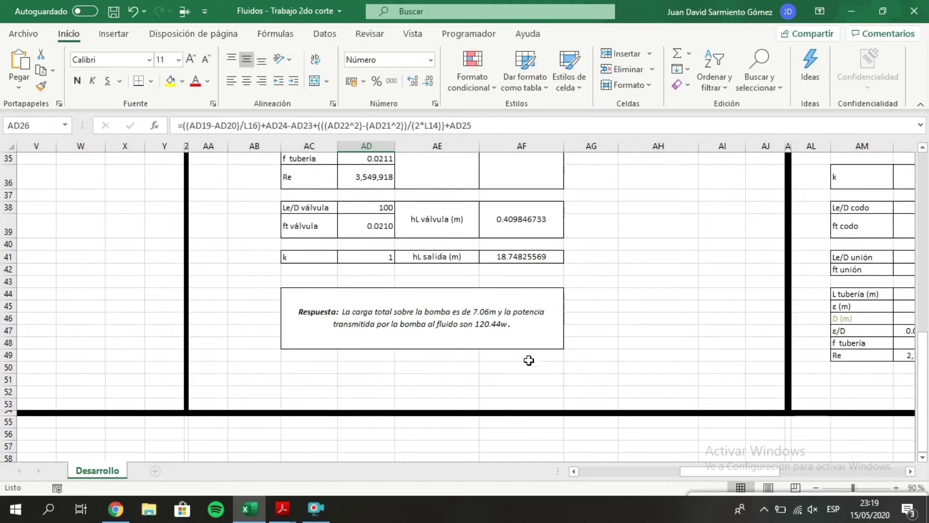
scroll(537, 308, "up", 3)
scroll(538, 305, "down", 1)
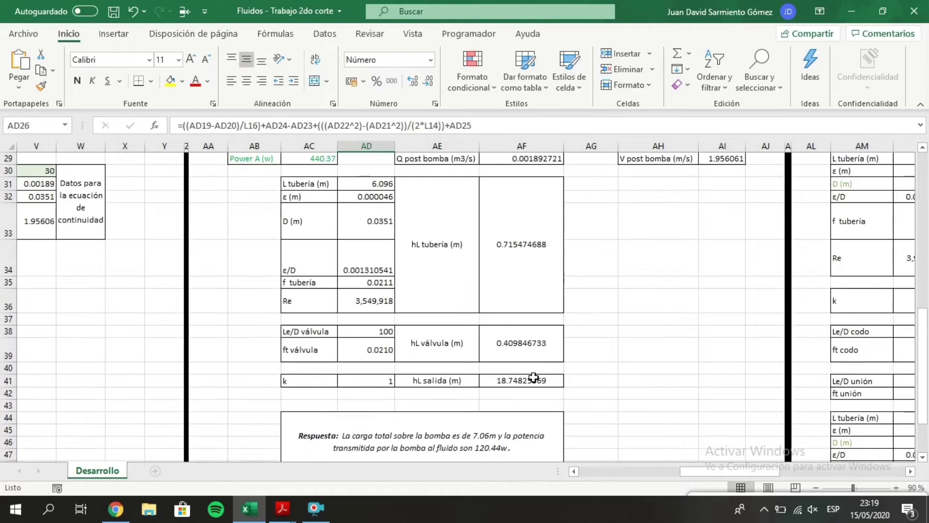
double_click(536, 379)
key("Escape")
- Inspect the hL totales formula in AD25 and the hA formula in AD26 of problem 11.23
scroll(584, 340, "up", 3)
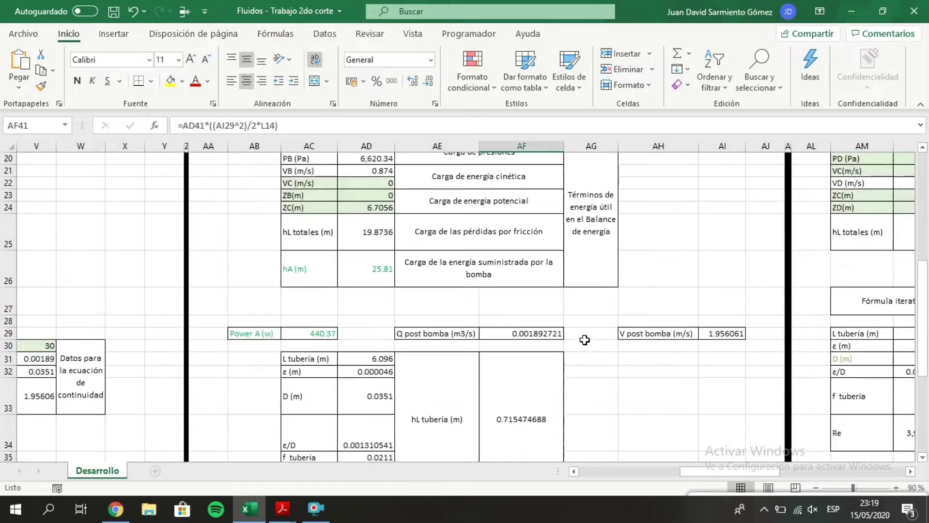
double_click(373, 232)
scroll(625, 347, "down", 3)
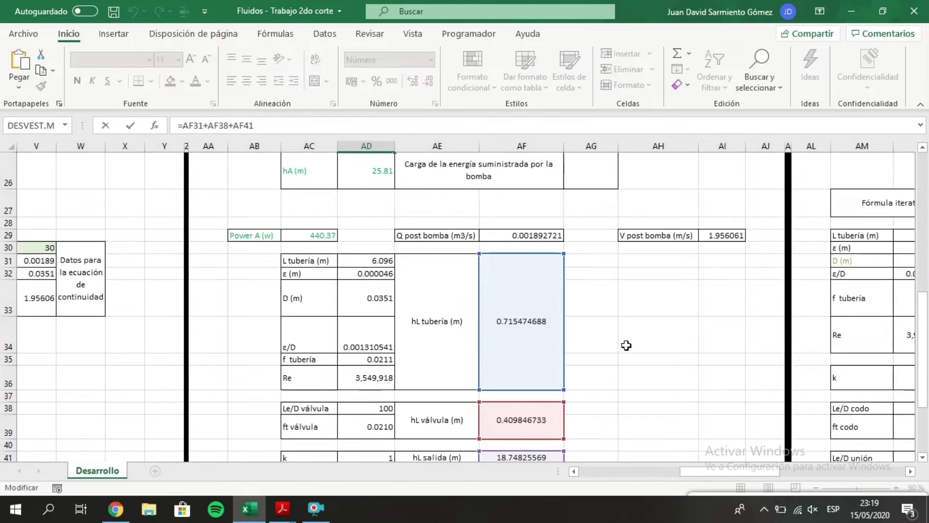
key("Escape")
scroll(374, 240, "up", 1)
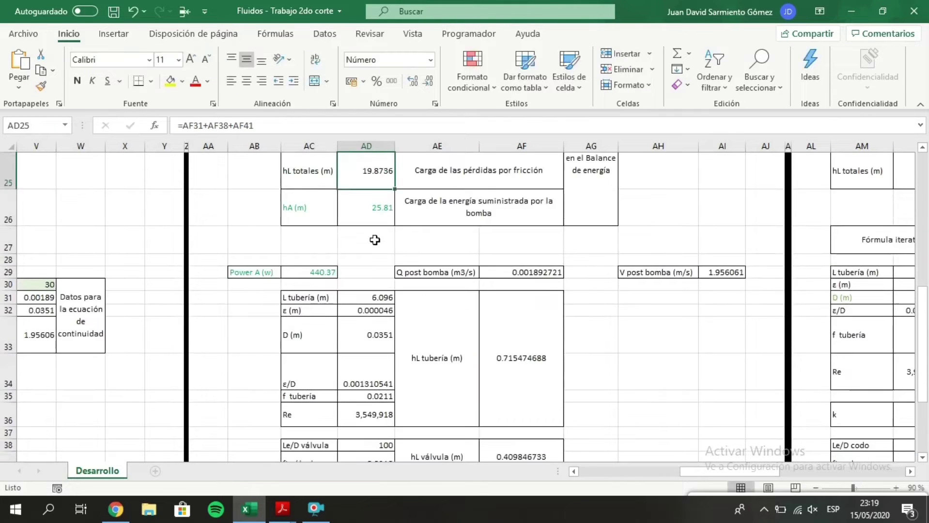
left_click(359, 209)
key("F2")
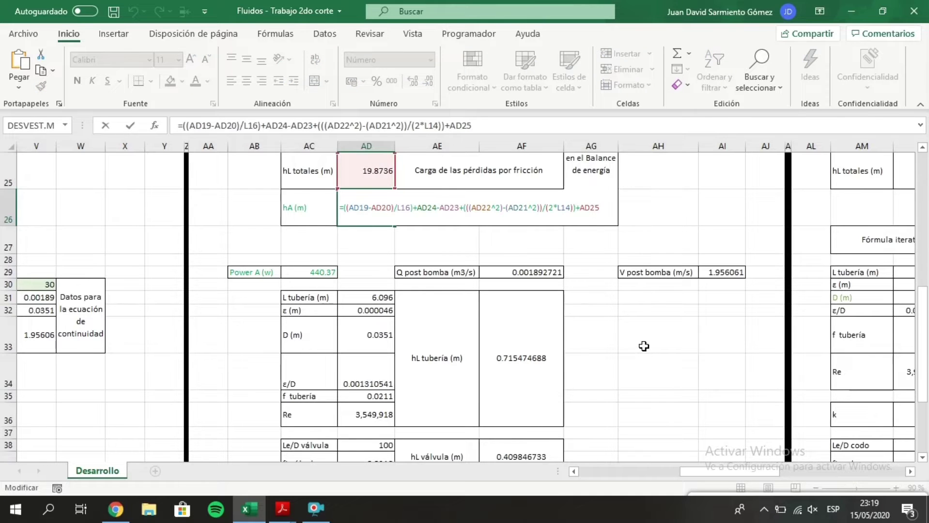
key("Escape")
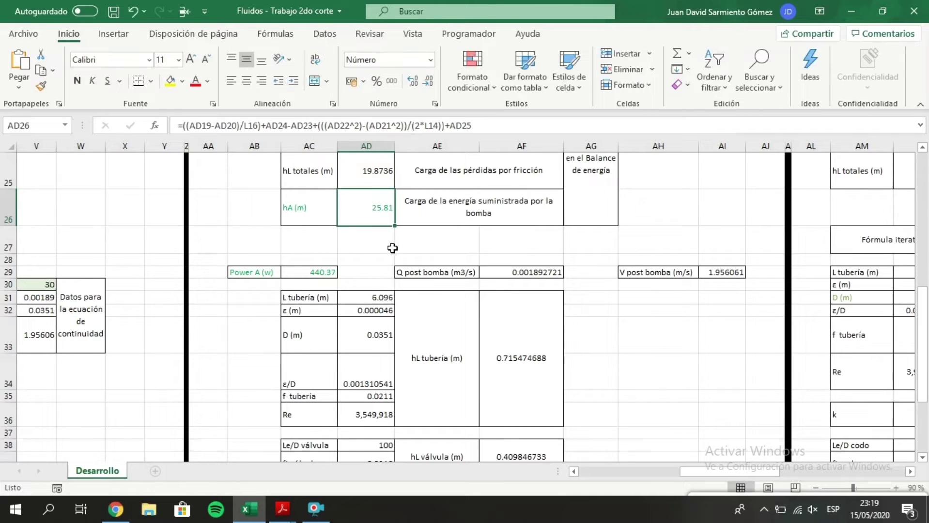
- Set the total pump head in the Respuesta text of problem 11.23 to 25.8m
scroll(367, 208, "down", 2)
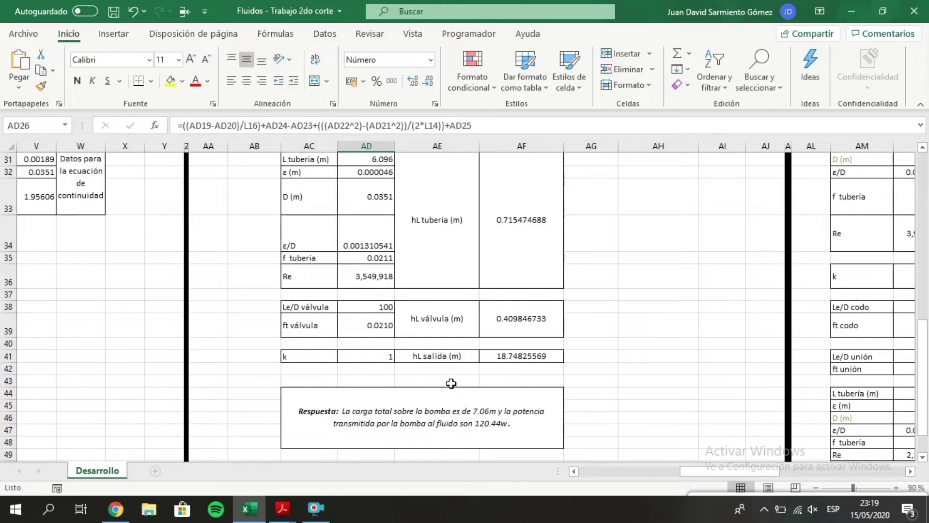
double_click(468, 411)
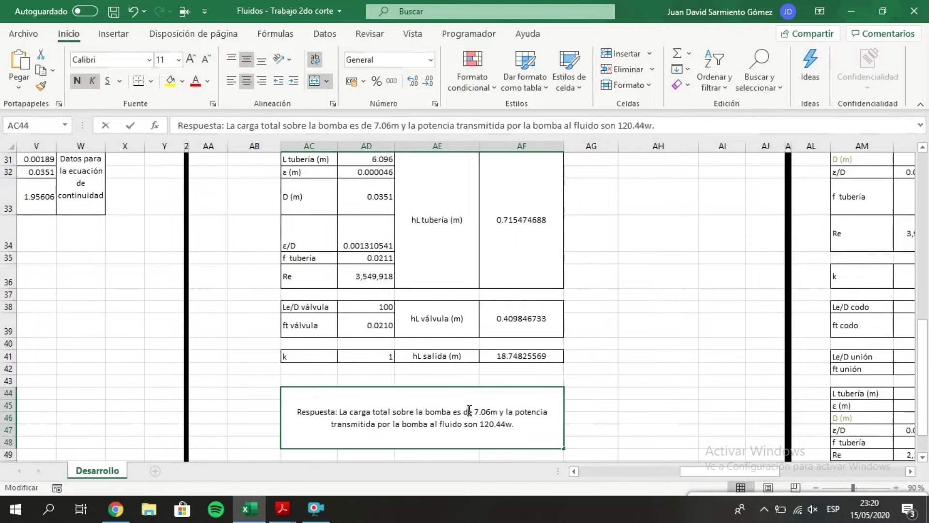
key("BackSpace")
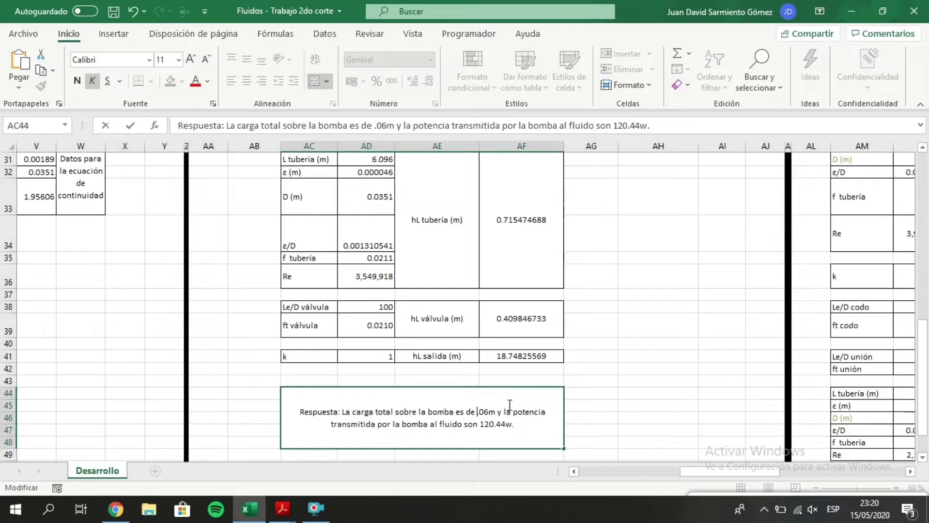
type("25")
key("Delete")
key("Delete")
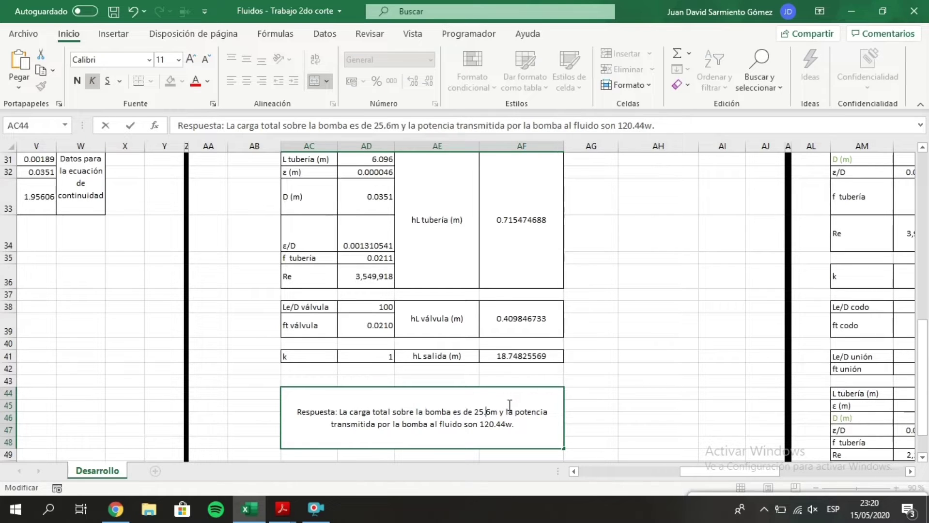
type("8")
key("Return")
- Check the Power A formula in AC29 against the handwritten equation for the power delivered by the pump
scroll(508, 404, "up", 2)
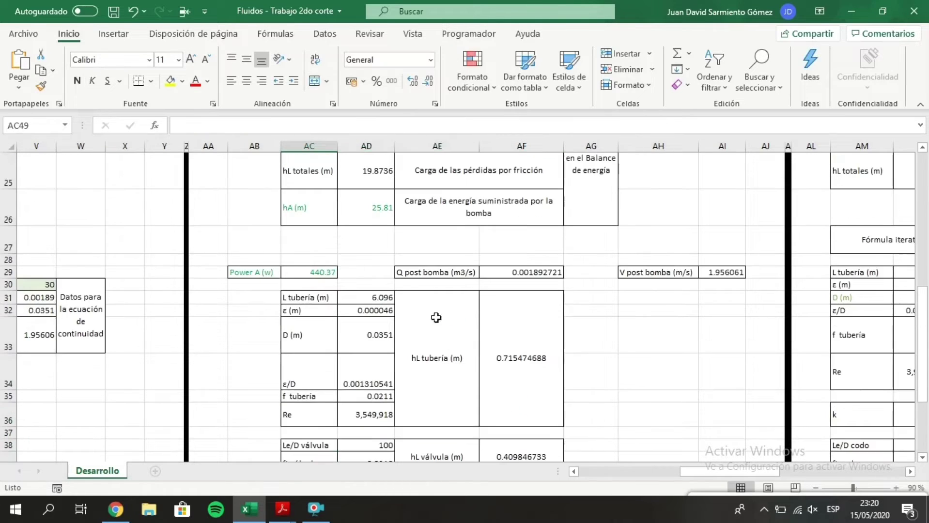
left_click(305, 271)
scroll(419, 304, "up", 5)
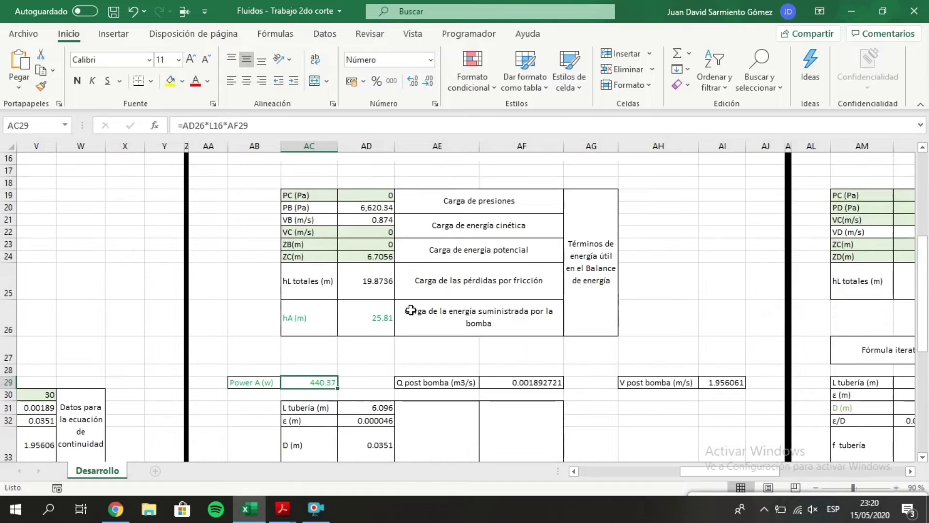
scroll(420, 303, "up", 1)
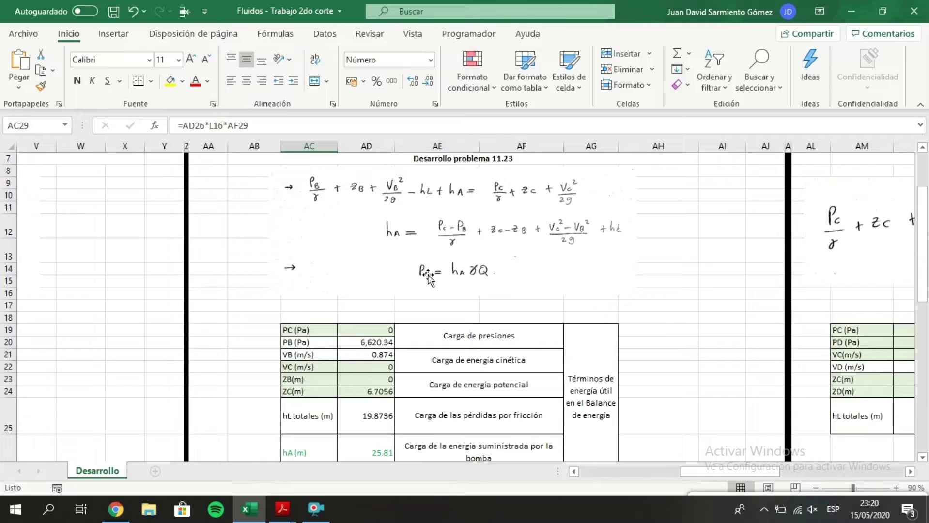
scroll(428, 276, "down", 2)
scroll(428, 276, "down", 2)
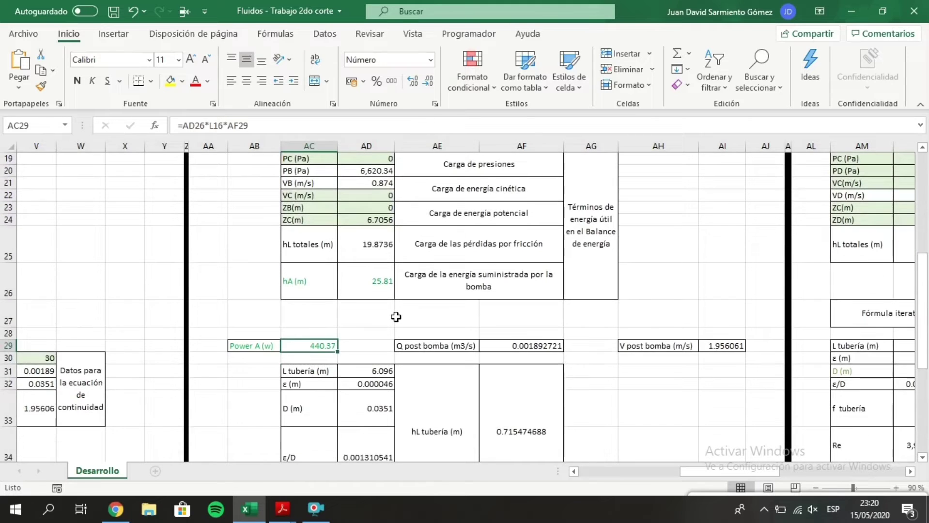
key("F2")
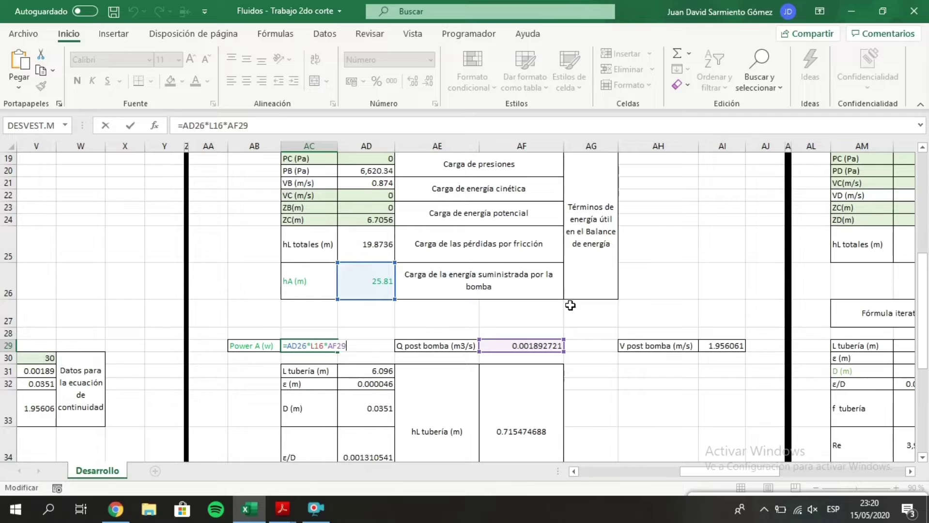
key("ctrl+Return")
- Set the power transmitted to the fluid in the Respuesta text of problem 11.23 to 440.4w
scroll(375, 319, "down", 5)
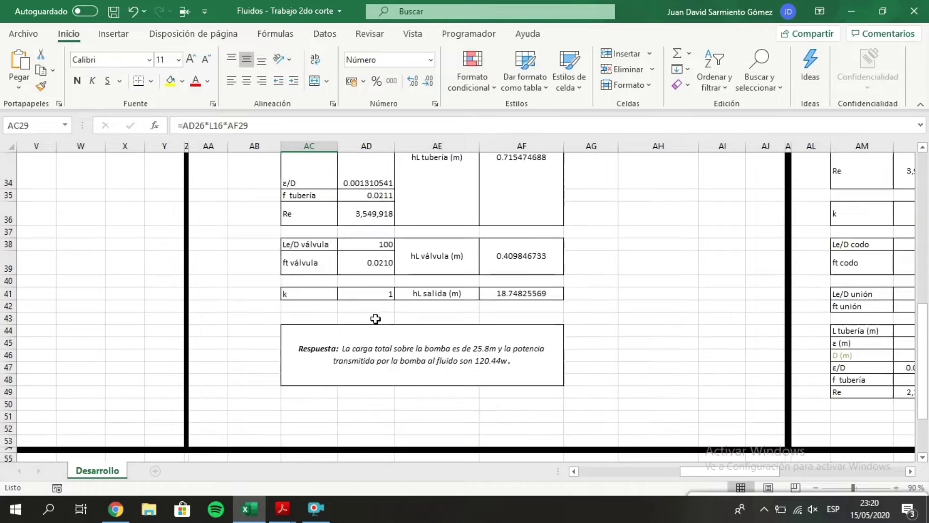
double_click(489, 349)
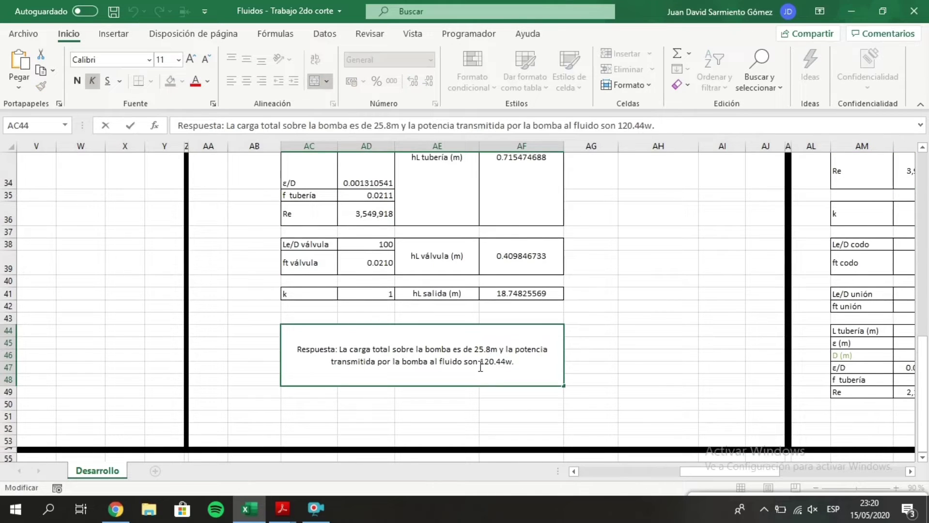
left_click_drag(489, 369, 507, 363)
type("440")
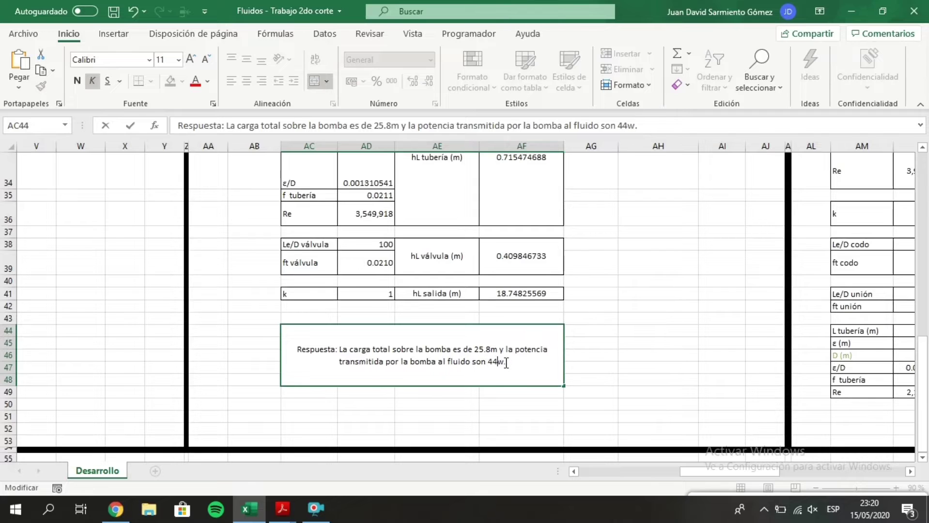
scroll(506, 363, "up", 3)
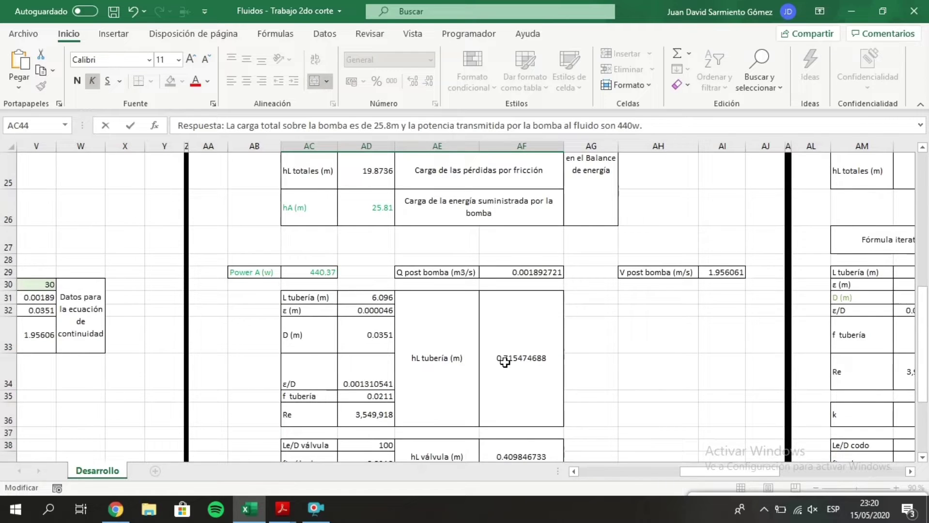
scroll(505, 362, "down", 3)
type(".4")
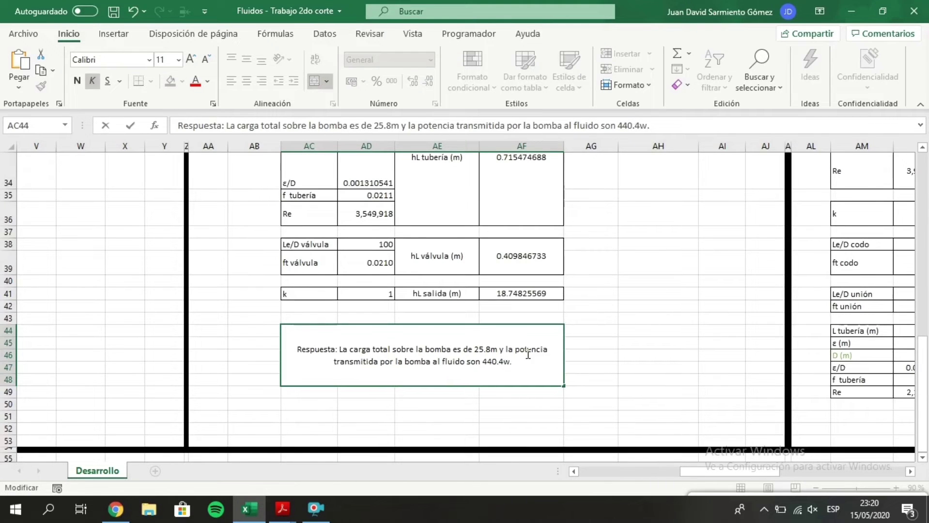
left_click(587, 343)
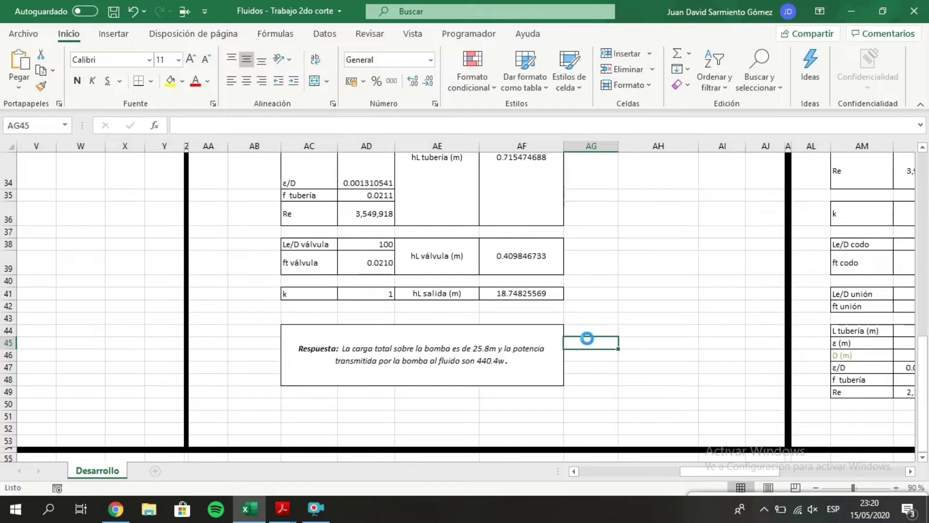
- Review the hA and Power A results of problem 11.23 and glance back at the neighbouring problem 11.22 table
scroll(588, 291, "up", 4)
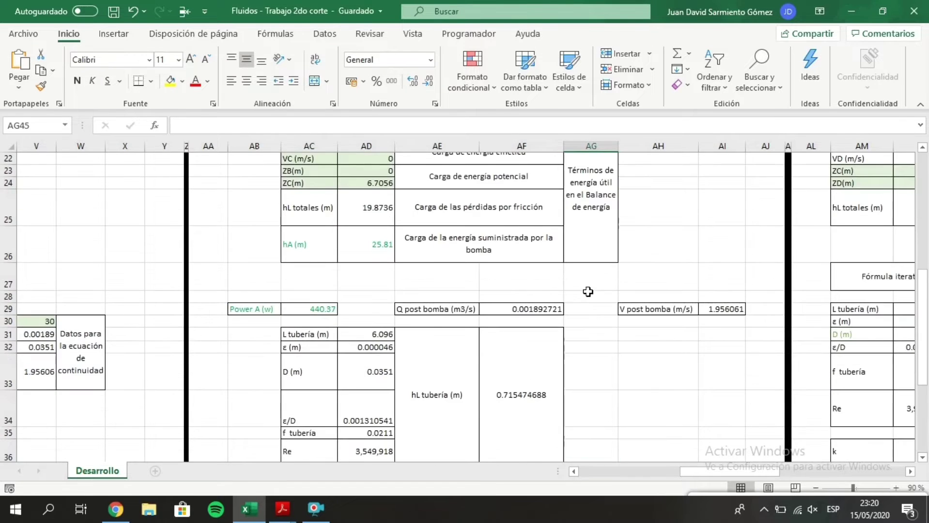
scroll(588, 292, "up", 2)
scroll(588, 291, "up", 1)
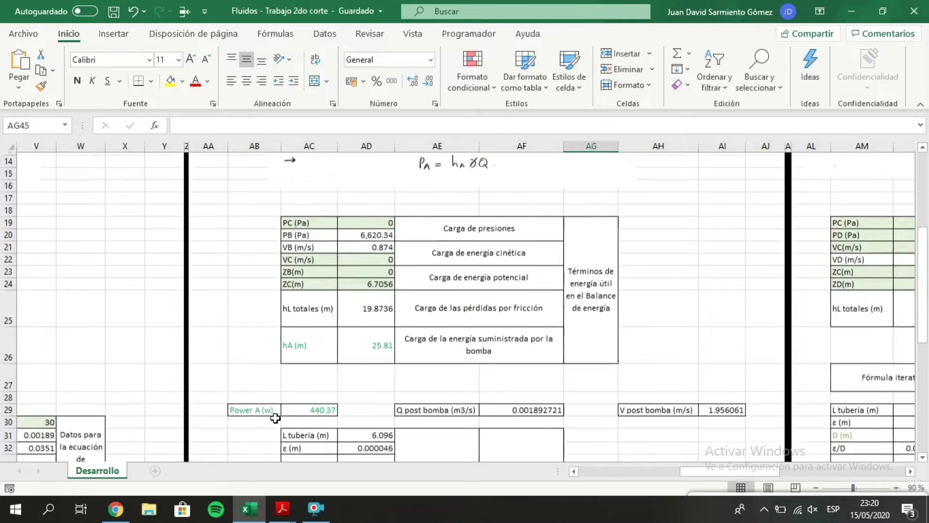
scroll(275, 418, "down", 1)
left_click_drag(311, 321, 368, 319)
left_click_drag(262, 382, 300, 380)
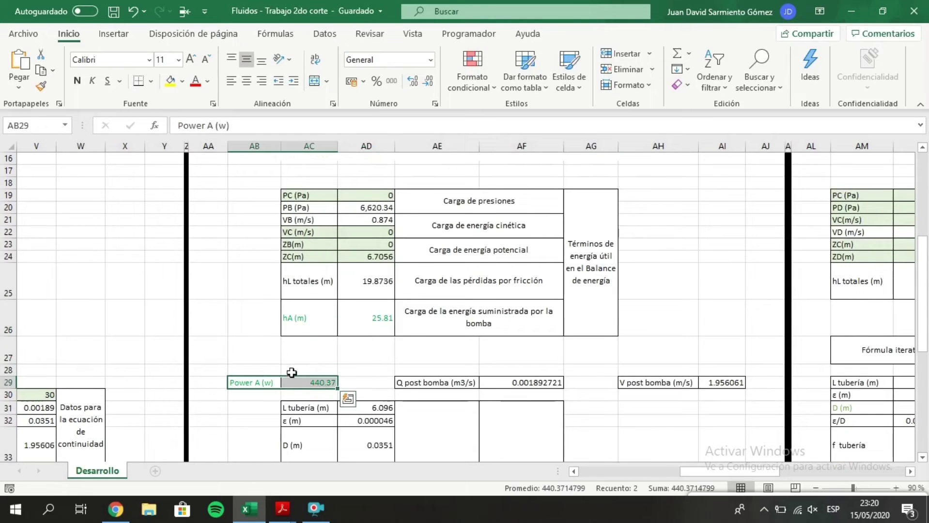
scroll(292, 372, "left", 5)
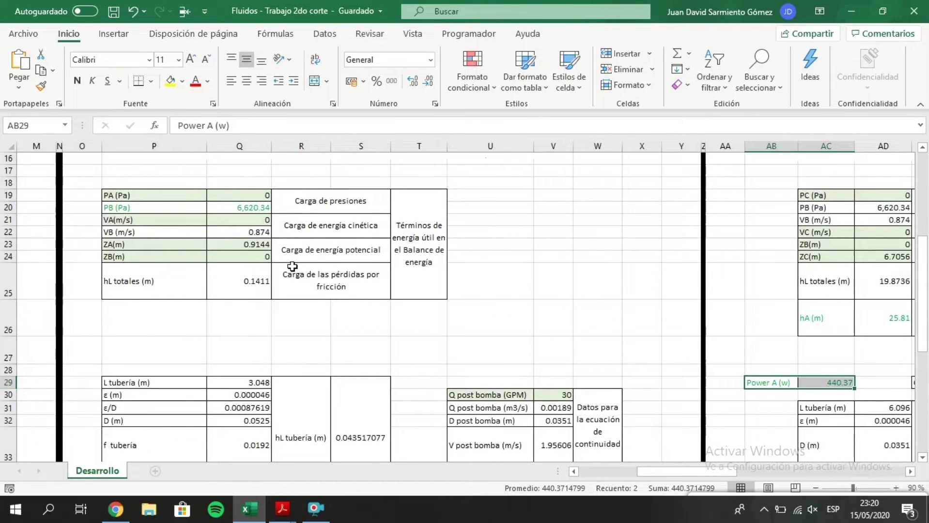
scroll(288, 271, "right", 5)
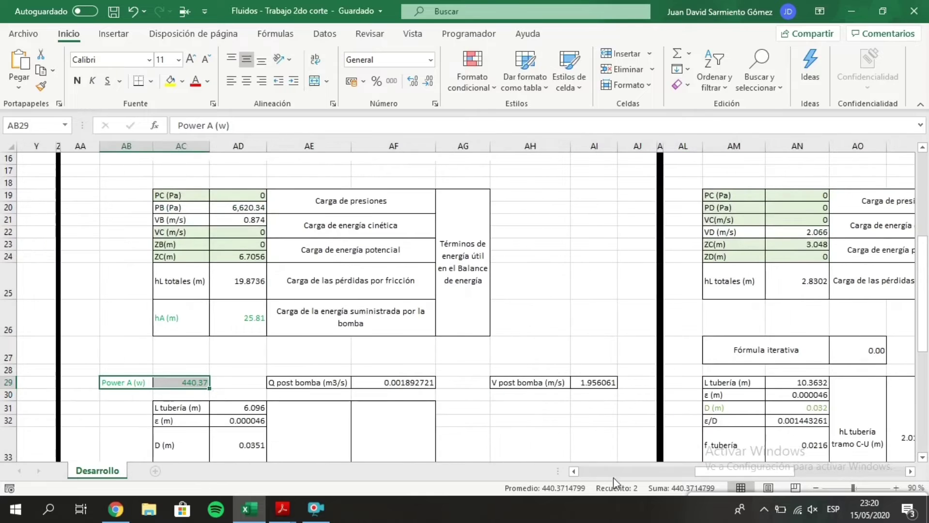
- Reduce the sheet zoom to 80% and read the statement of problem 11.24E below the system figure
left_click_drag(712, 476, 826, 475)
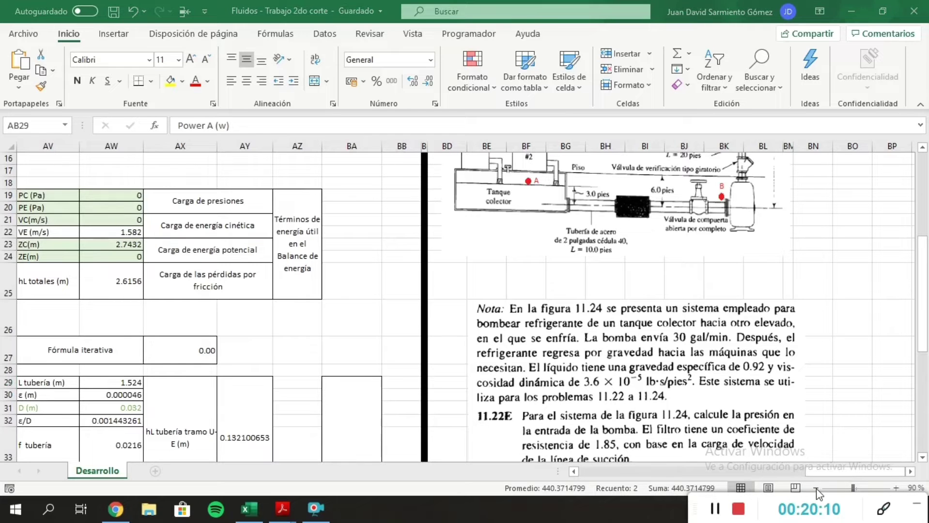
left_click(817, 487)
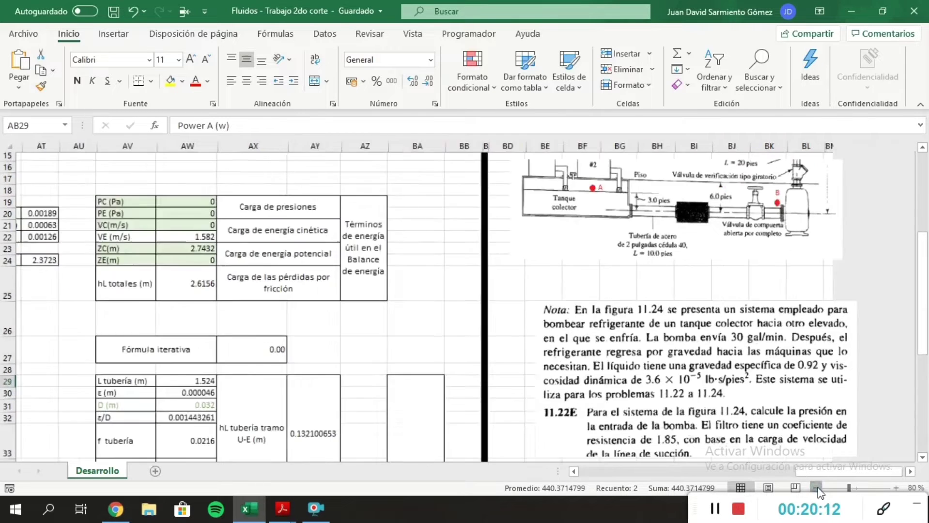
left_click_drag(816, 469, 829, 471)
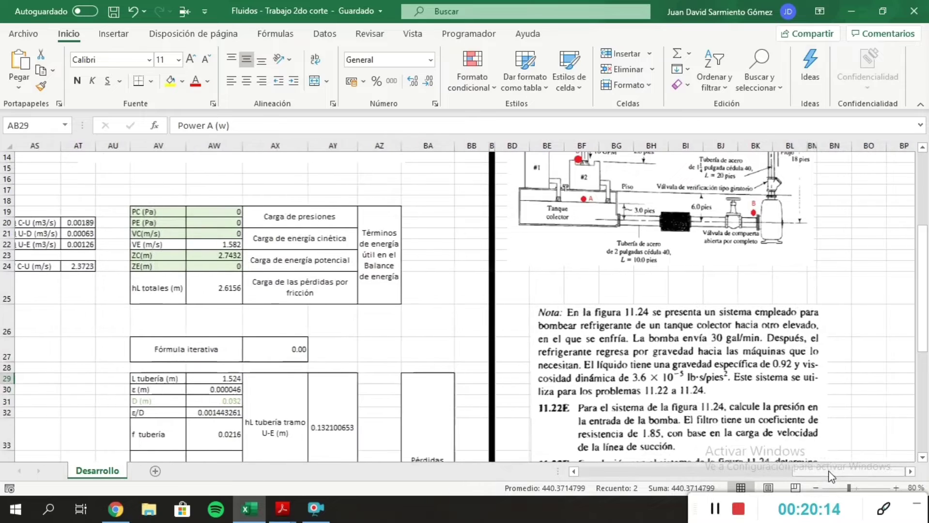
left_click_drag(923, 357, 923, 427)
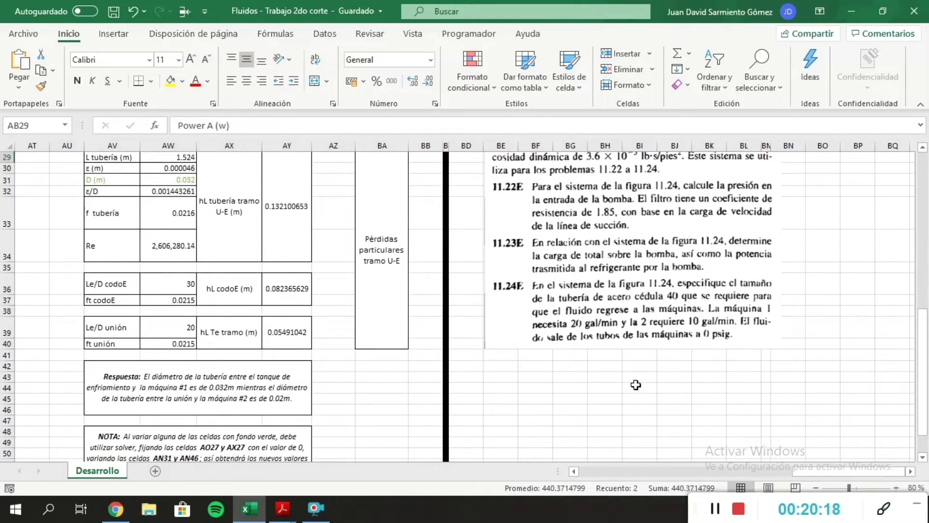
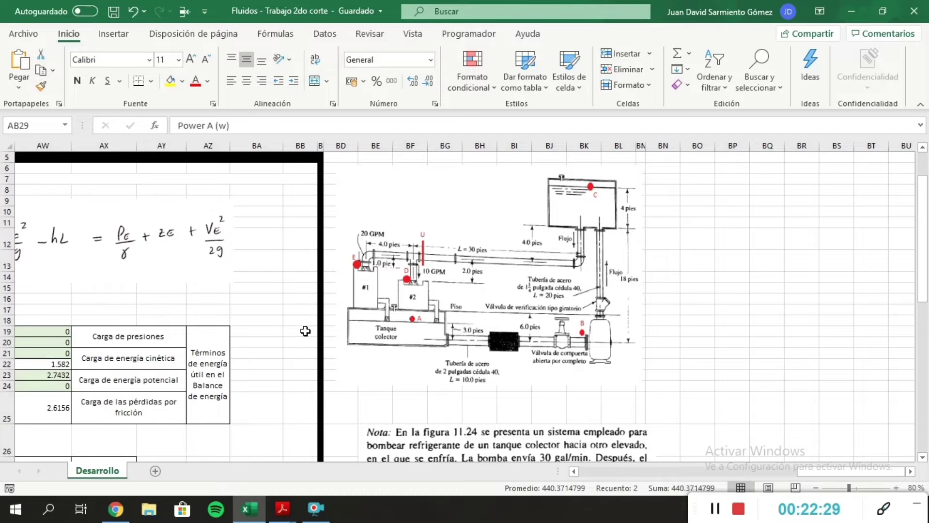
- Examine the common losses block for tramo C-U in problem 11.24, including the hL tubería formula in AP29
scroll(303, 326, "left", 10)
scroll(304, 327, "down", 6)
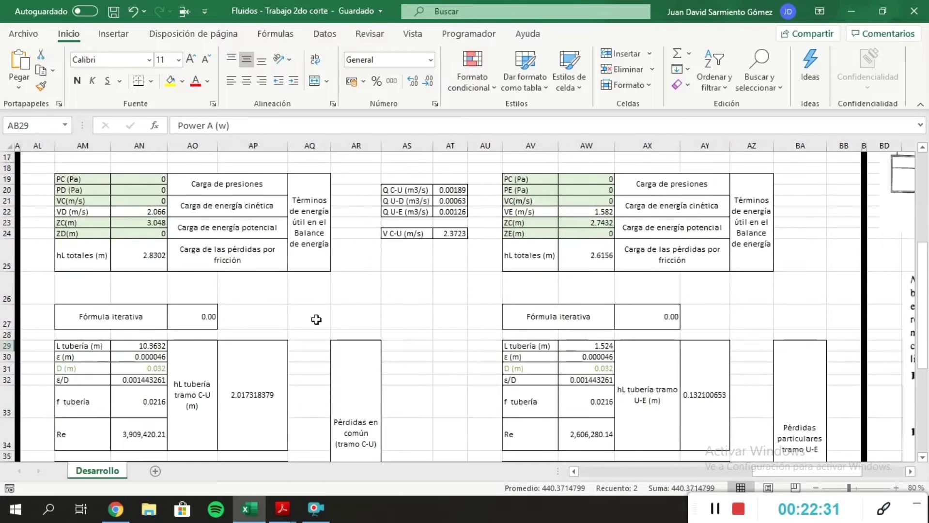
left_click(368, 306)
scroll(380, 297, "down", 3)
scroll(426, 295, "up", 3)
scroll(532, 295, "left", 3)
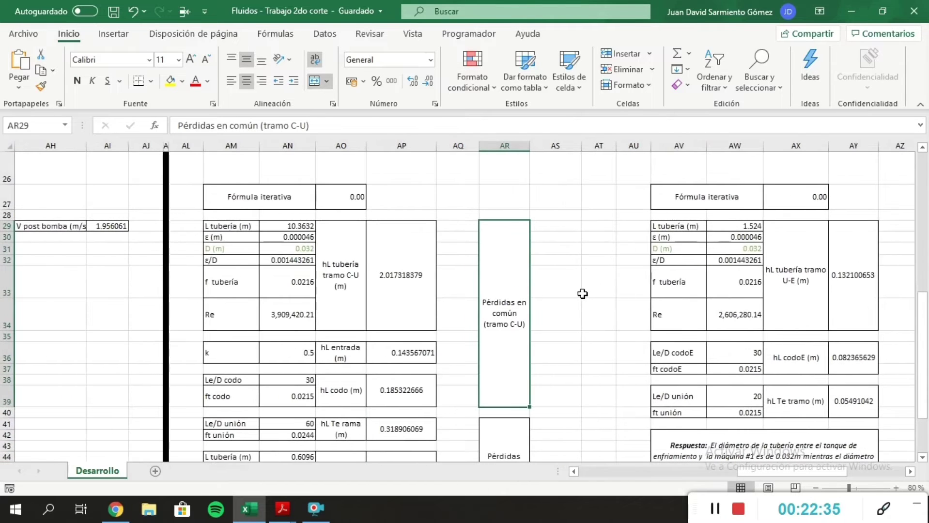
key("shift+Left")
key("shift+Left")
key("shift+Left")
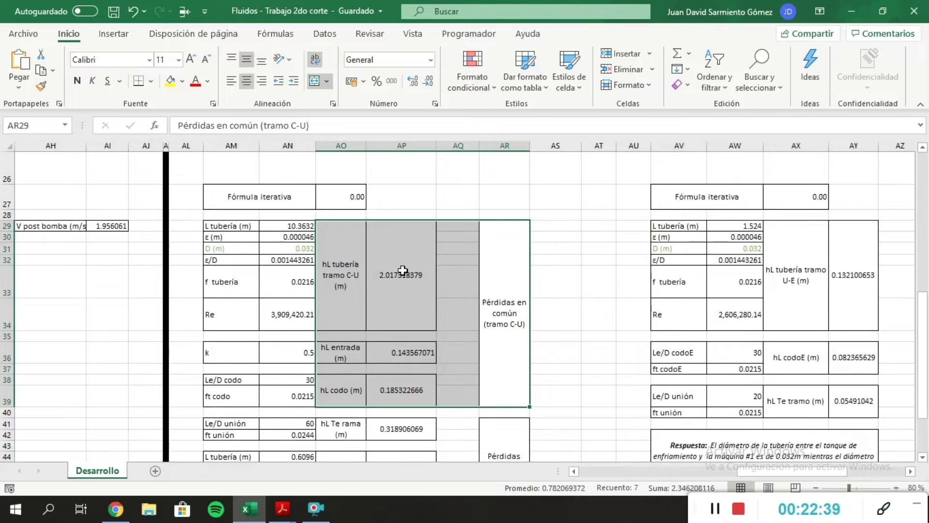
left_click(336, 261)
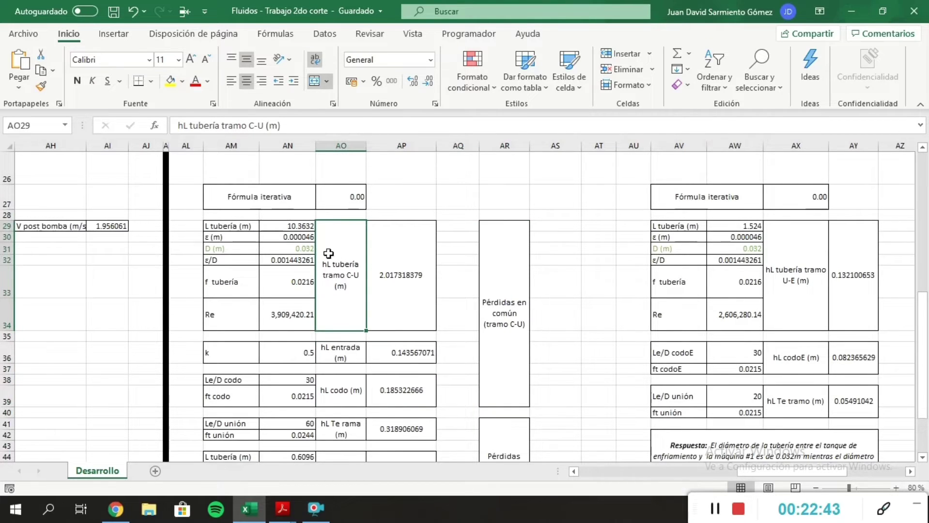
left_click(397, 252)
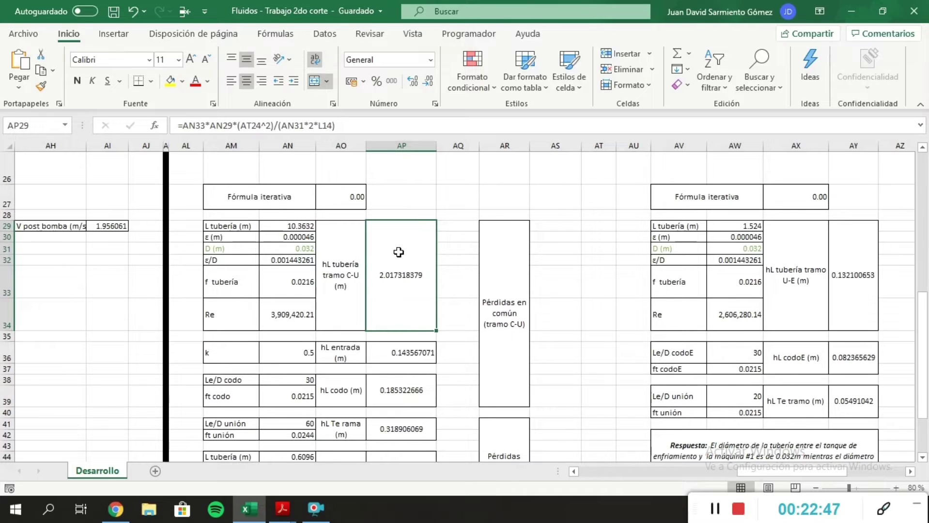
- Set the pipe diameter D of tramo C-U in AN31 to 0
left_click(279, 249)
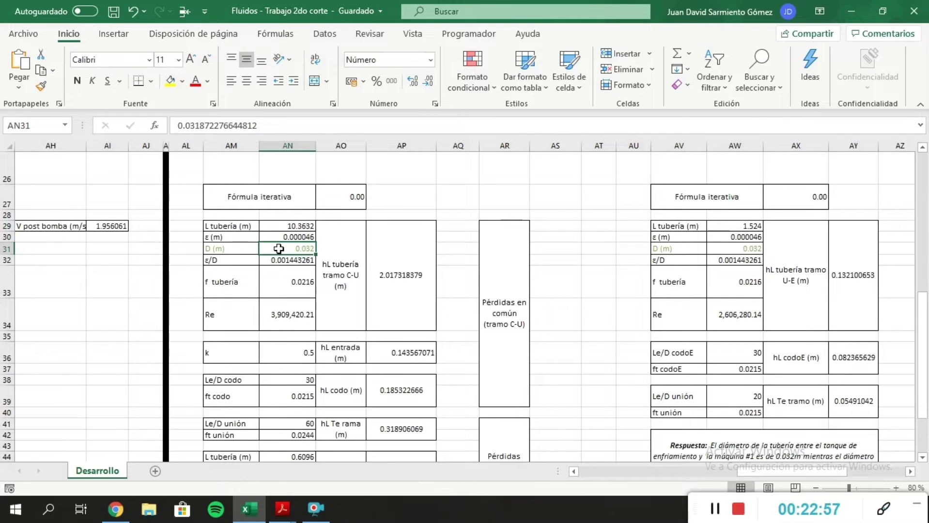
type("0")
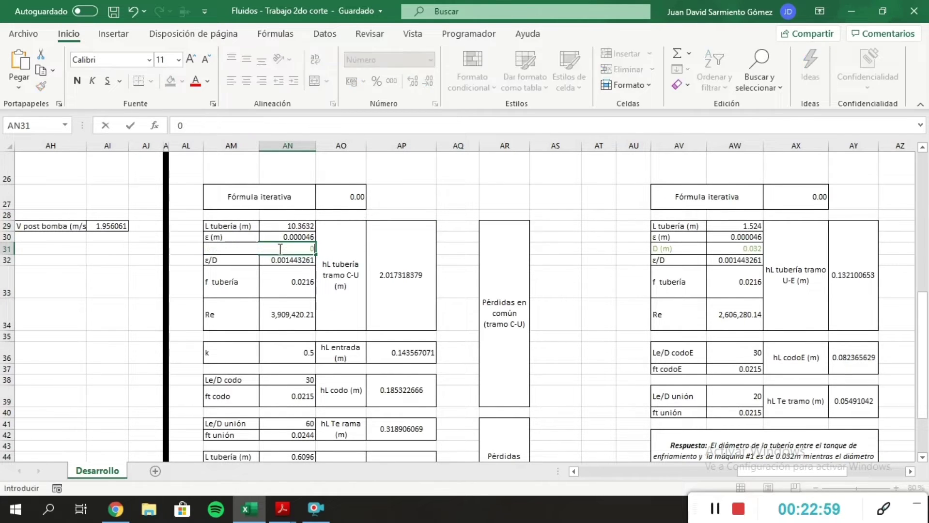
key("Return")
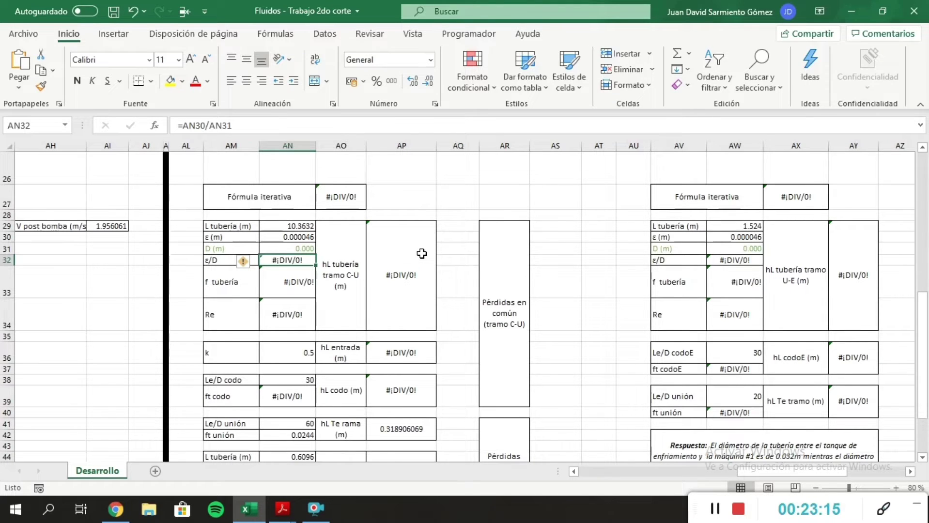
left_click(310, 248)
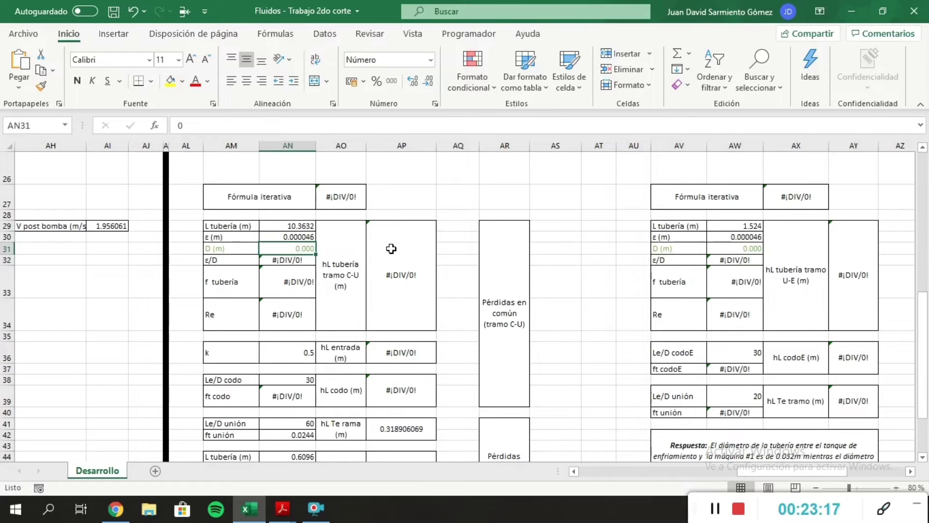
- Examine the hL tubería formula of tramo C-U and its pipe length, roughness ε and relative roughness ε/D cells
left_click(426, 270)
double_click(428, 272)
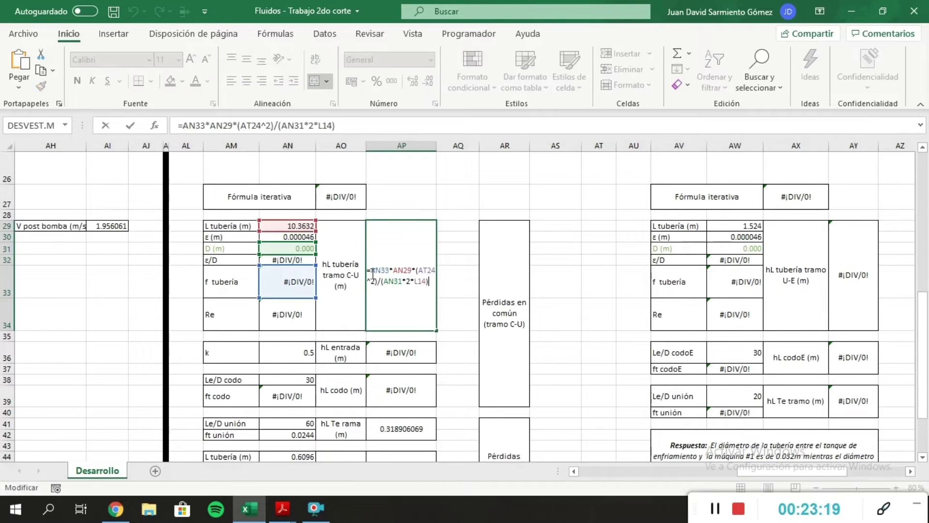
left_click(293, 226)
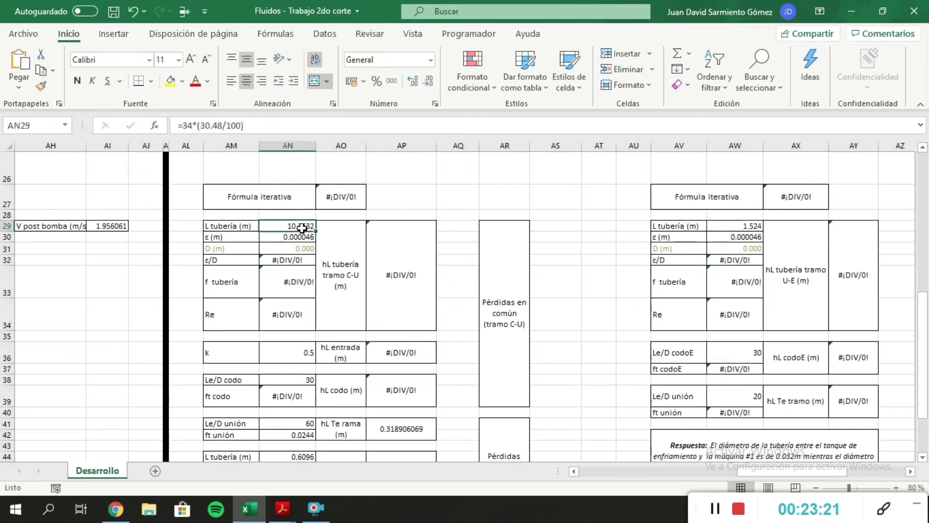
double_click(291, 226)
left_click(290, 236)
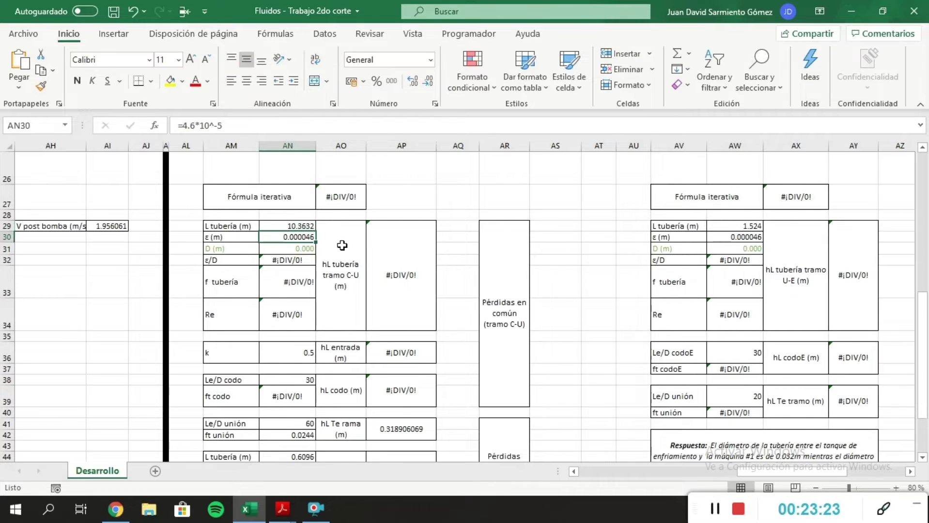
left_click(298, 260)
double_click(298, 260)
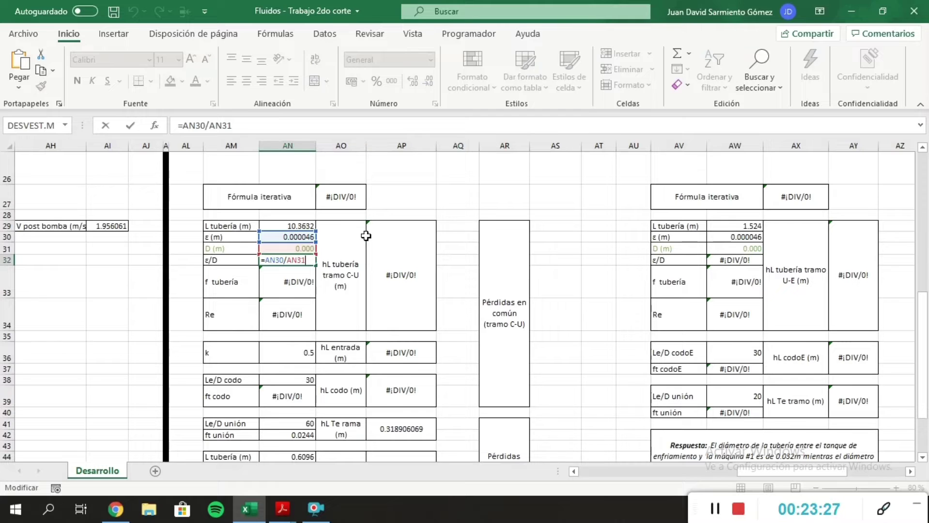
- Inspect the Reynolds number formula in AN34 and the friction factor formula in AN33 for tramo C-U
left_click(265, 310)
key("F2")
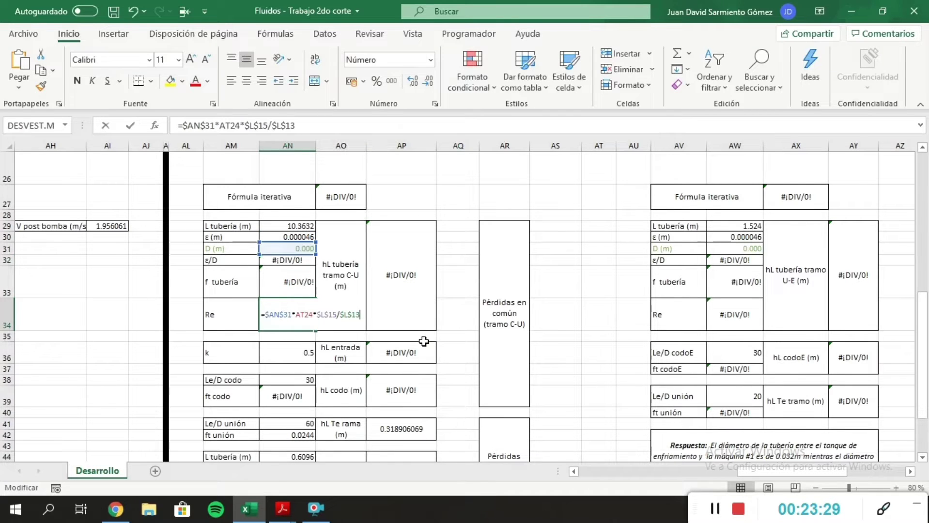
key("Escape")
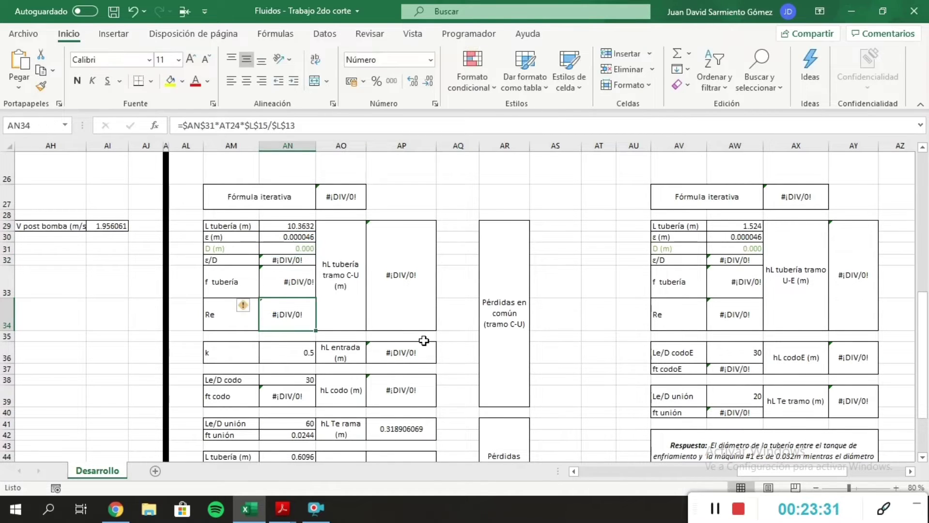
left_click(287, 284)
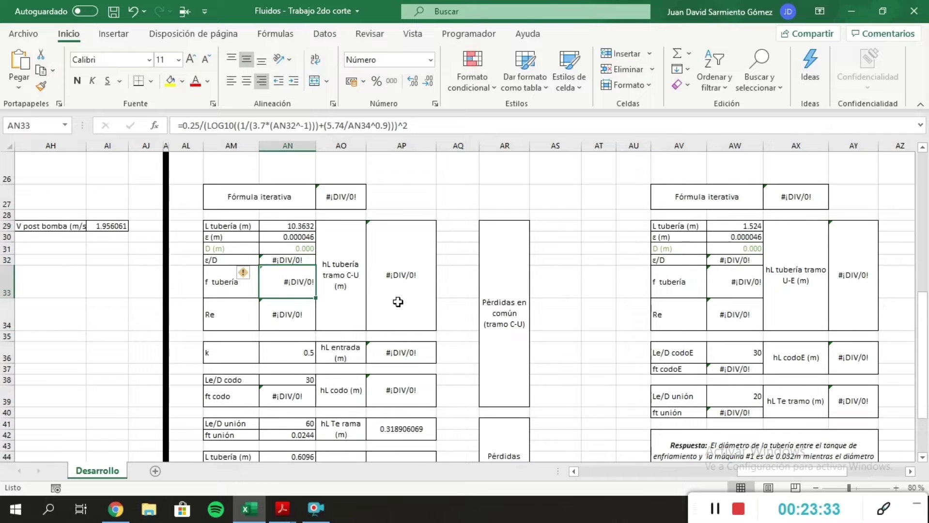
key("F2")
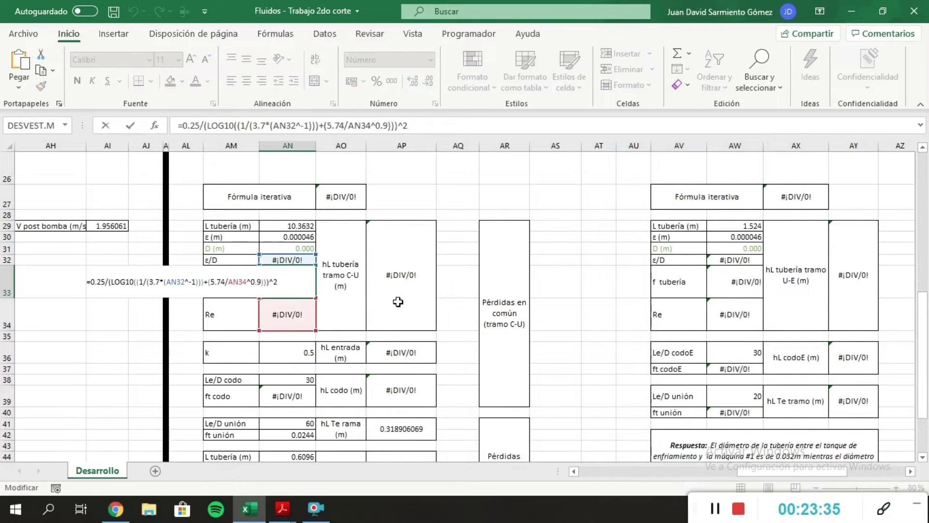
key("Escape")
key("F2")
key("Escape")
double_click(291, 313)
key("Escape")
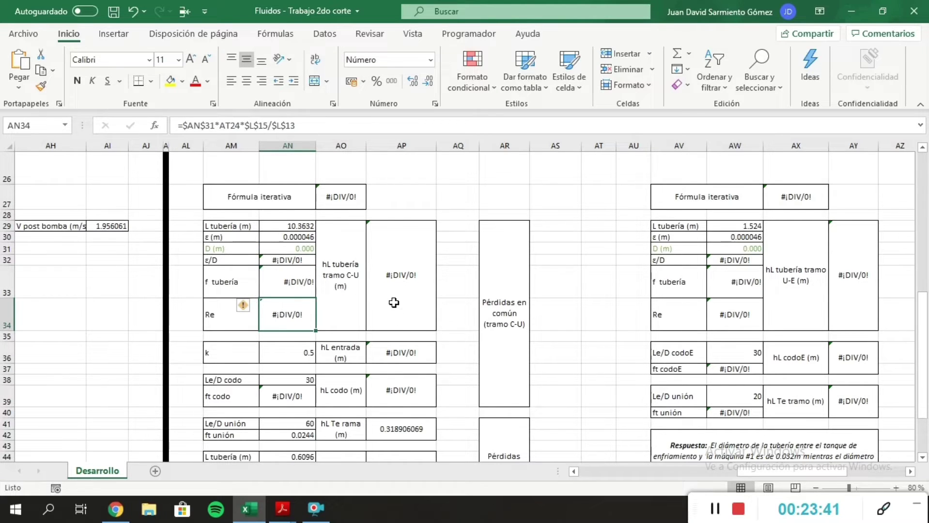
- Check the entrance k and elbow loss cells, consulting the Le/D table for valves and fittings in the Pérdidas por fricción PDF in Acrobat Reader
left_click(286, 353)
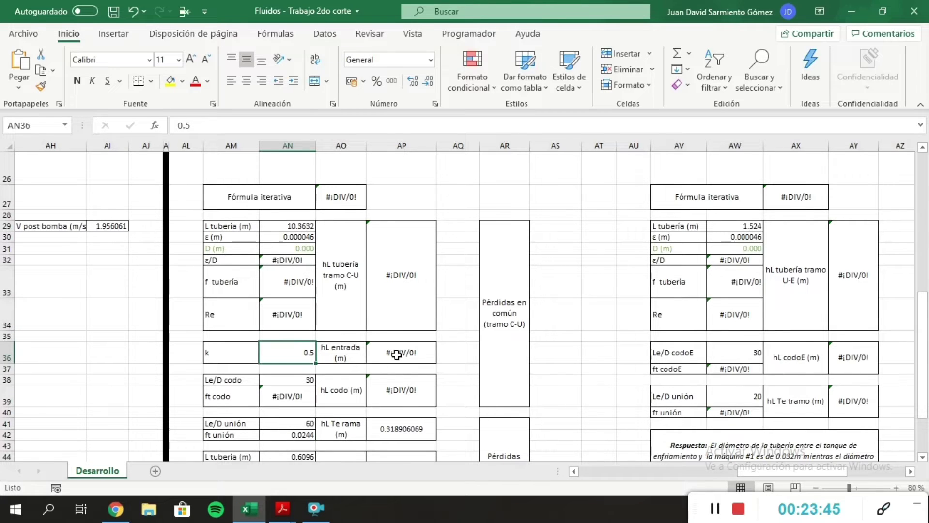
left_click(331, 391)
key("alt+Tab")
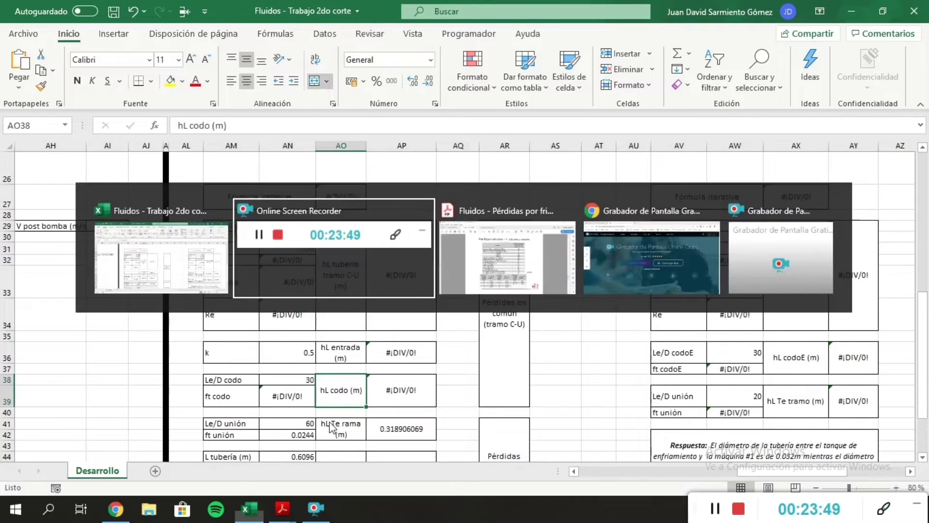
key("alt+Tab")
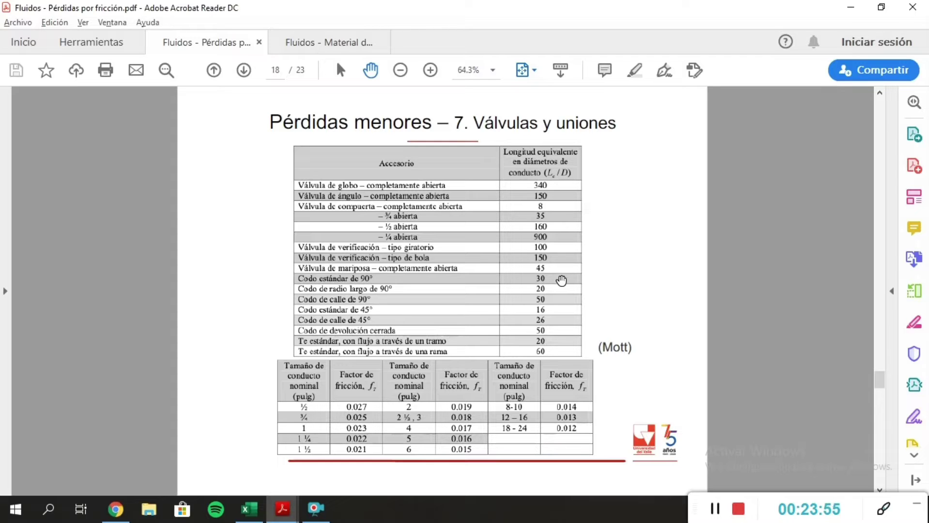
key("alt+Tab")
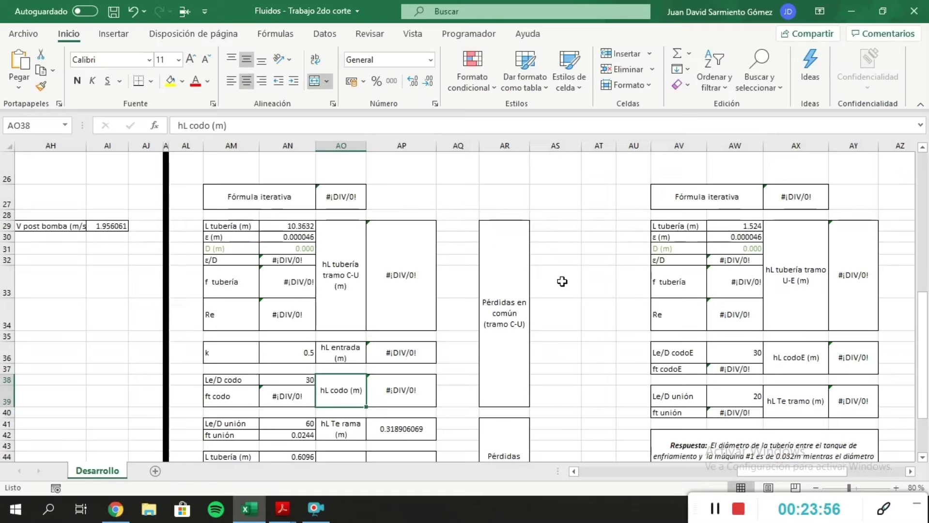
left_click(417, 392)
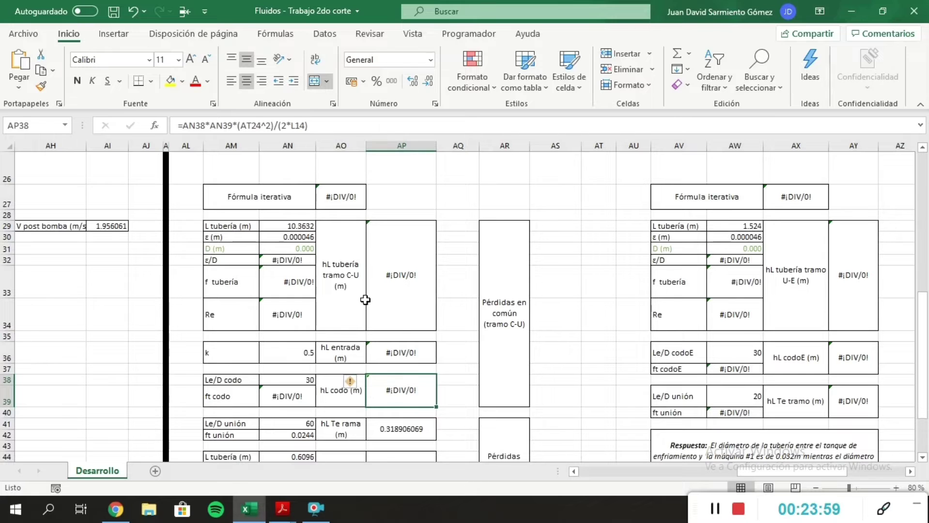
- Examine the Q C-U flow rate conversion in AT20 and the V C-U velocity formula in AT24
scroll(415, 268, "up", 1)
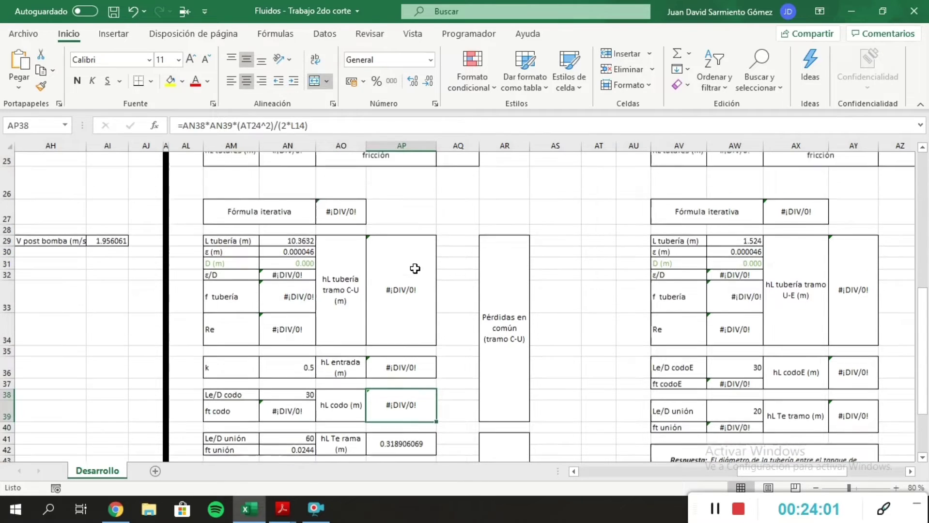
scroll(415, 268, "up", 3)
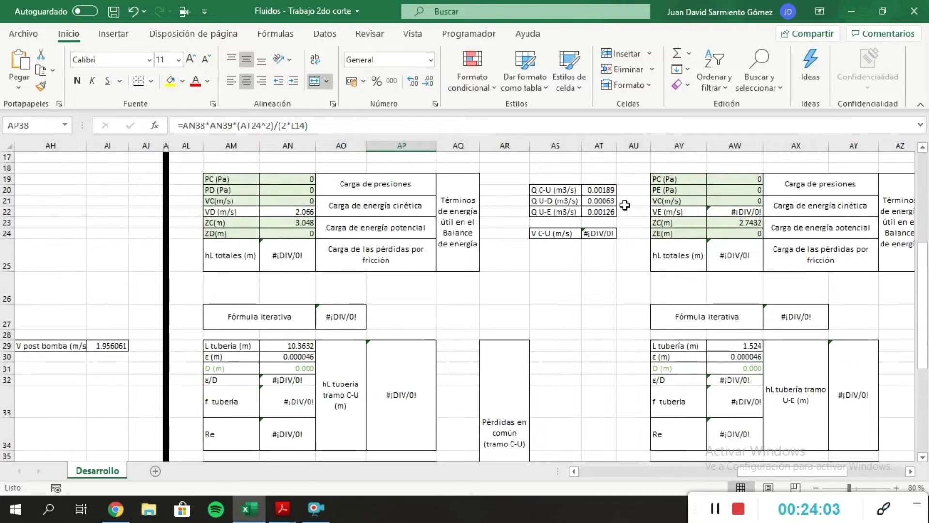
left_click(592, 233)
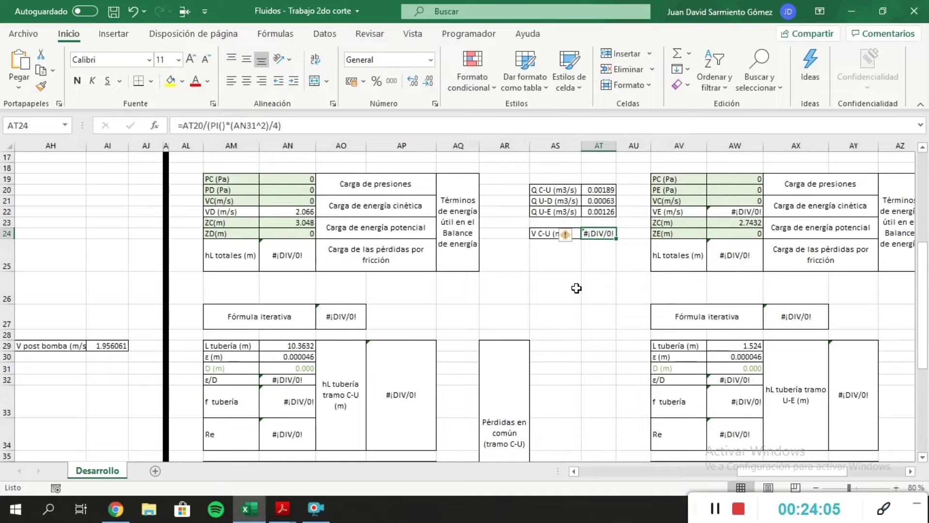
left_click(610, 190)
left_click(553, 189)
left_click(588, 188)
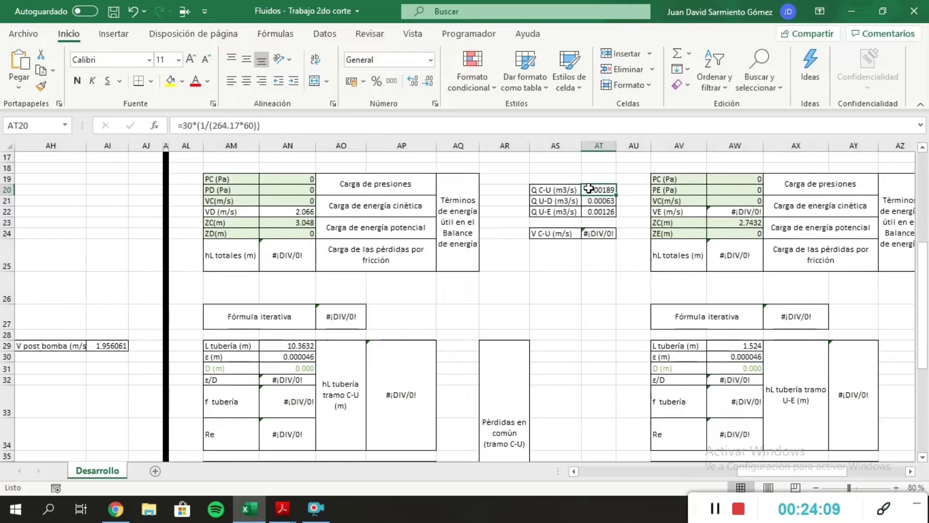
double_click(589, 188)
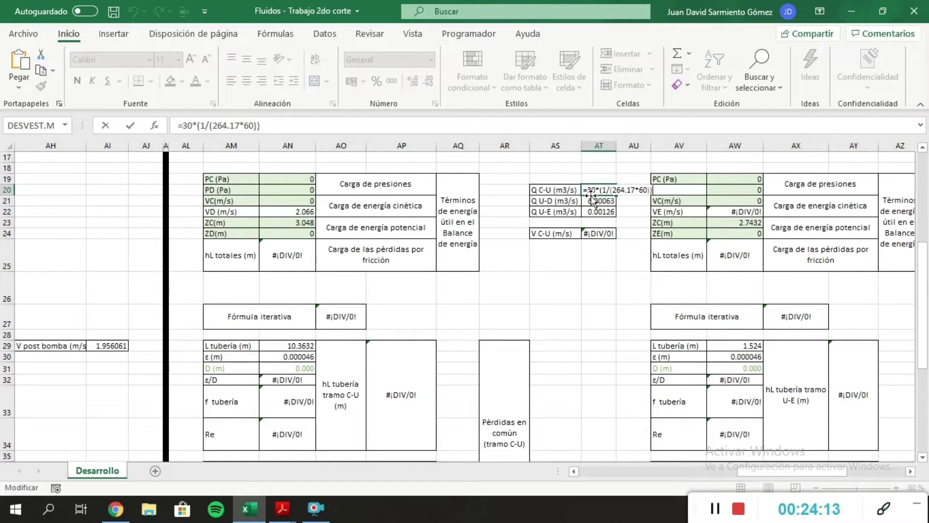
key("Escape")
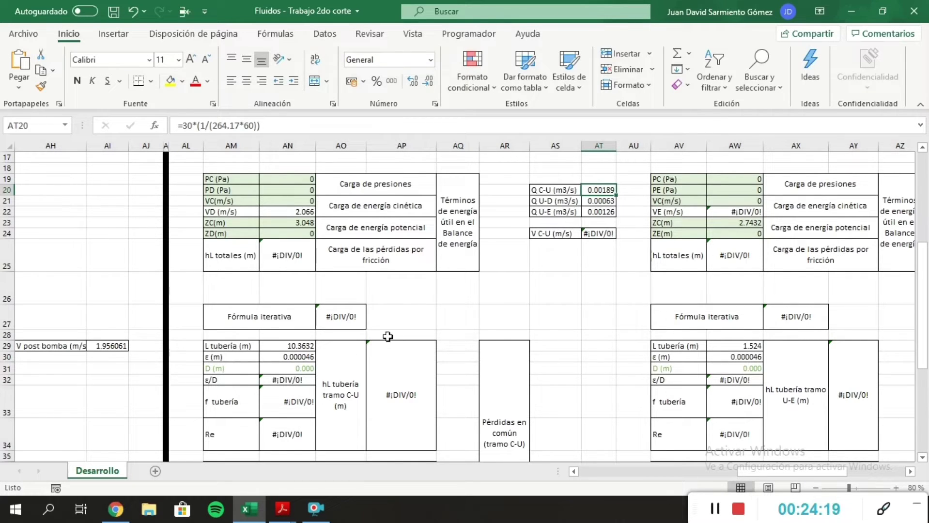
key("ctrl+c")
left_click(609, 233)
key("F2")
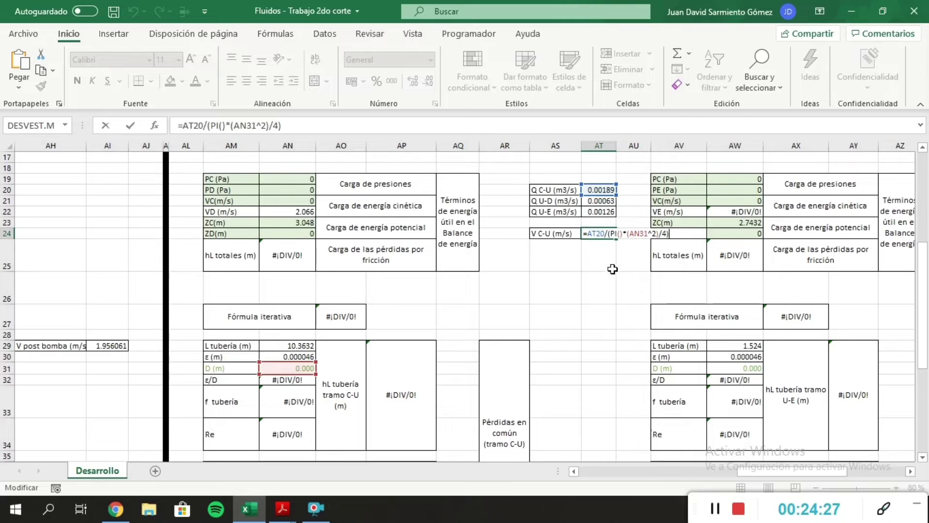
key("ctrl+Return")
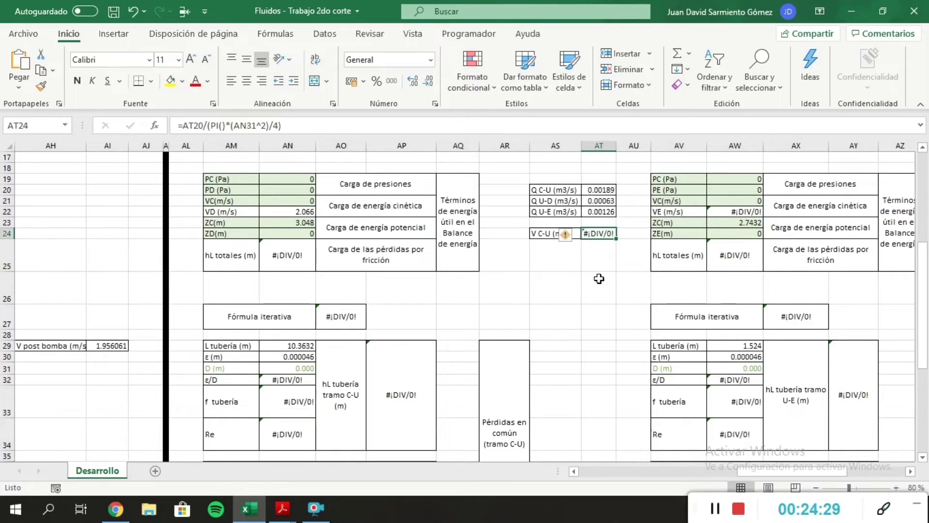
- Review the PC and PD pressure terms of the C-D energy balance against the system figure of problem 11.24
scroll(557, 295, "up", 3)
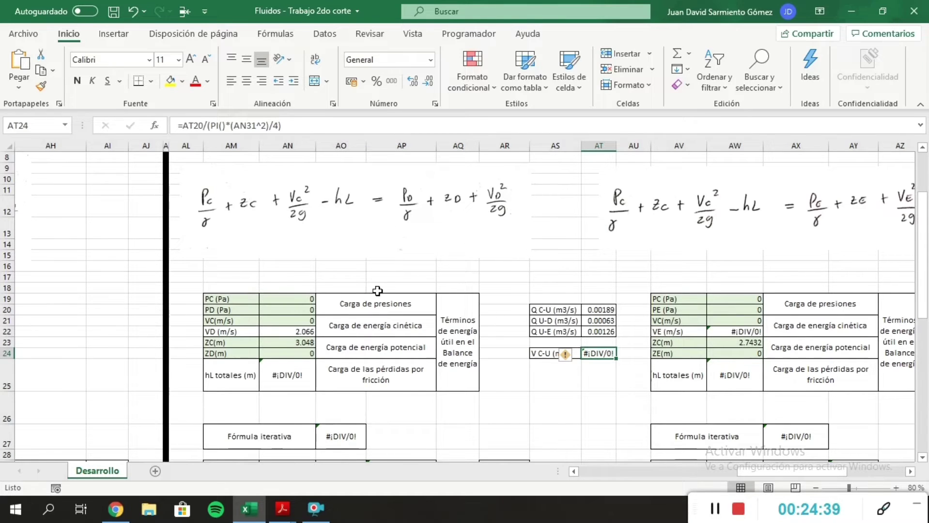
left_click(307, 298)
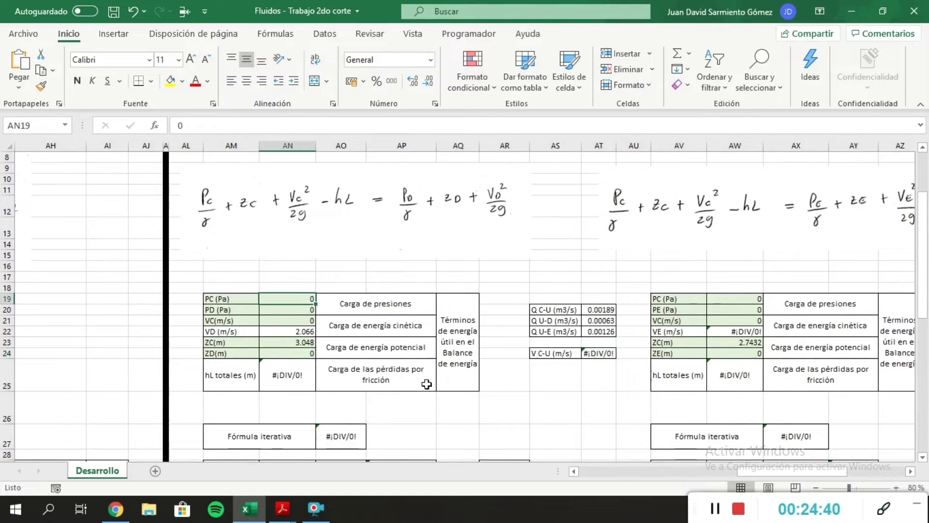
left_click(276, 314)
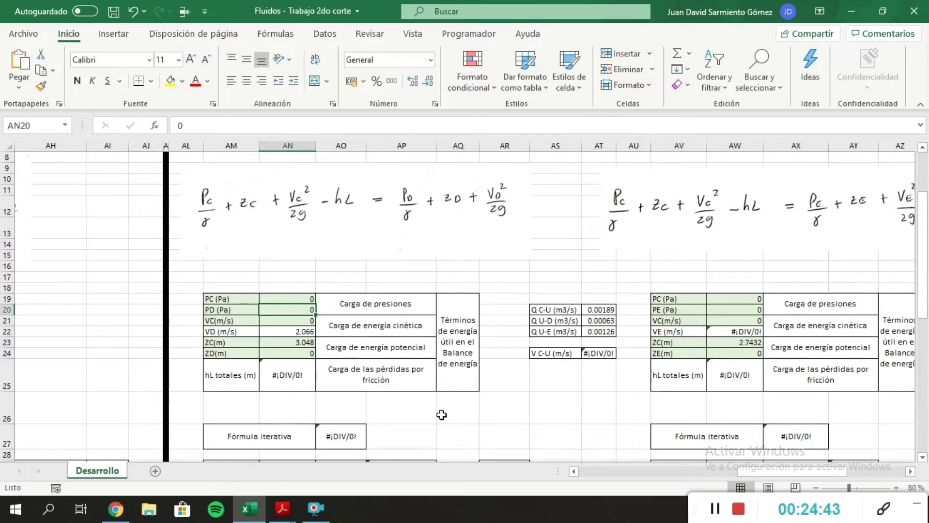
scroll(451, 431, "right", 6)
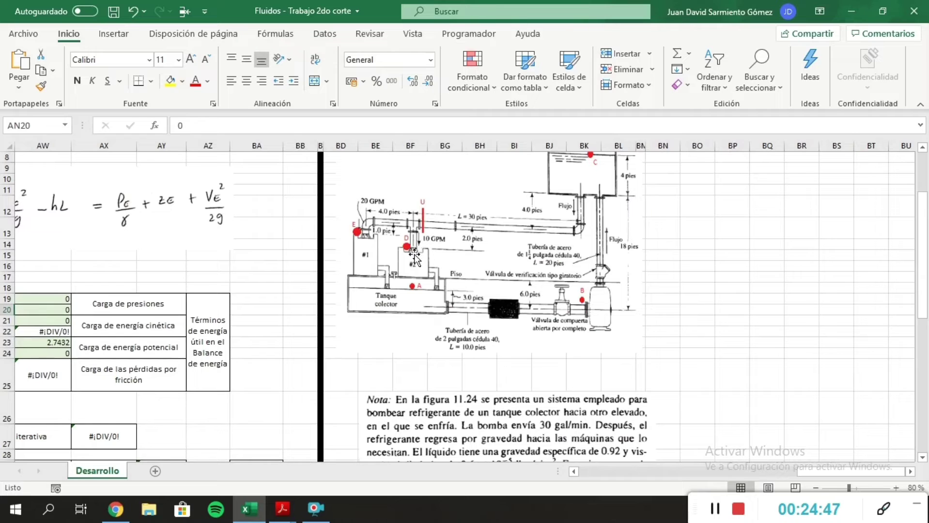
scroll(604, 196, "up", 1)
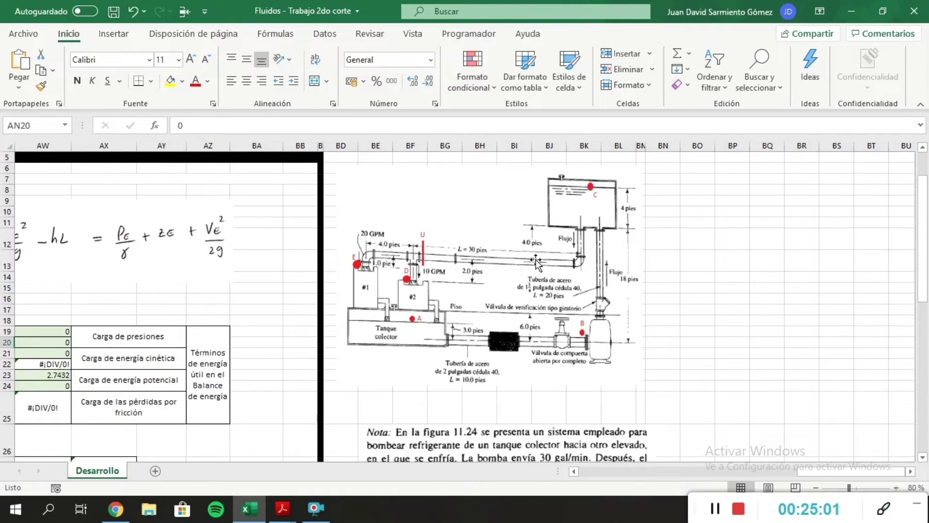
scroll(476, 285, "left", 6)
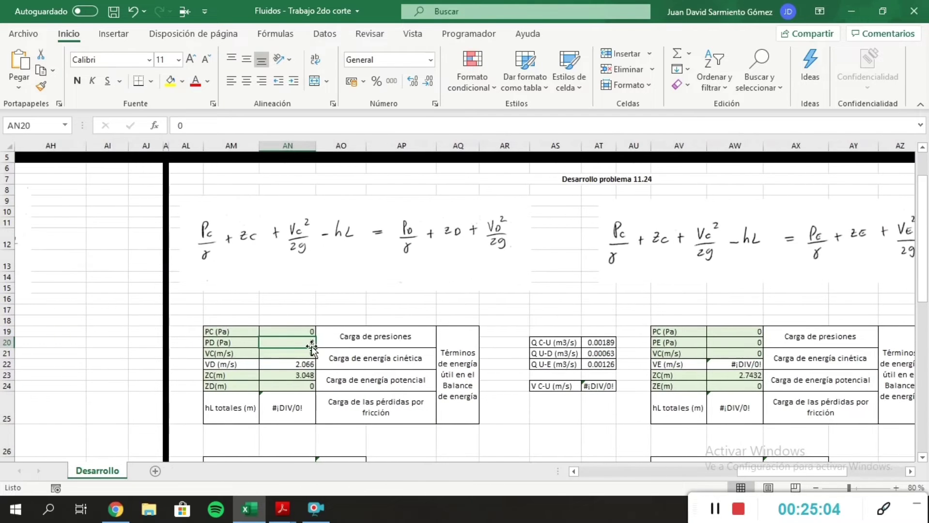
- Inspect the ZC and ZD elevation terms and the VD velocity formula in the C-D energy balance table
double_click(293, 377)
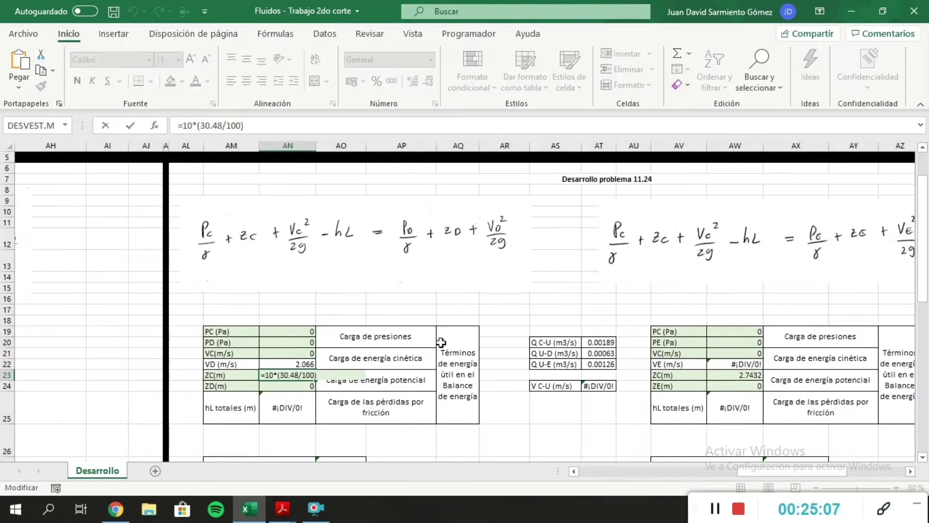
key("Escape")
left_click(301, 385)
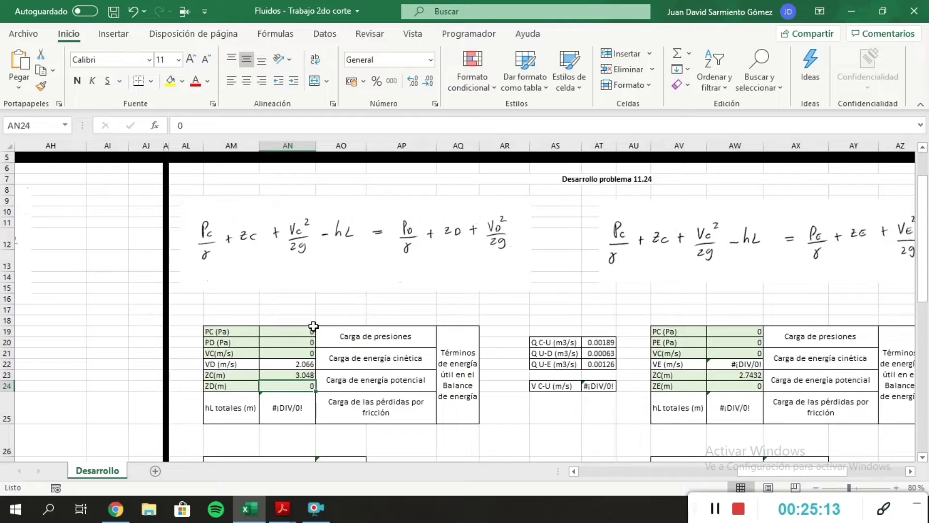
left_click(306, 364)
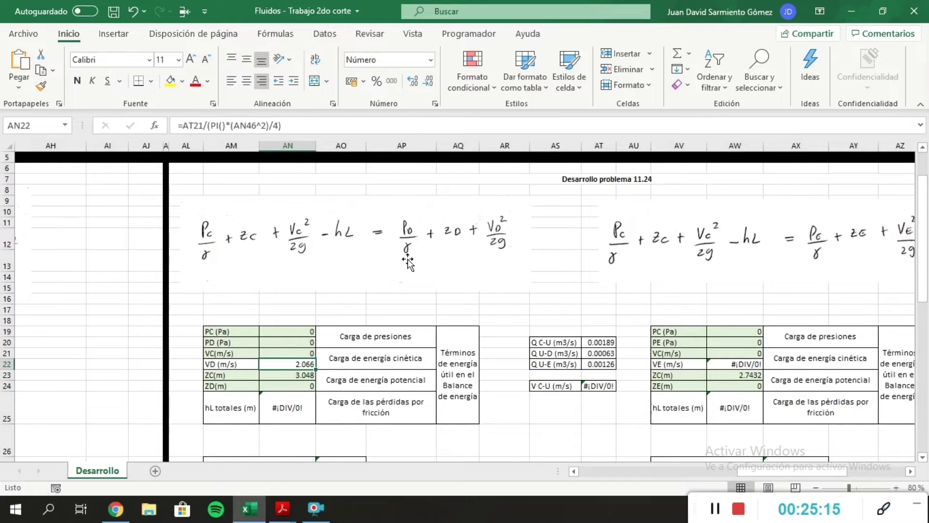
- Clear the pipe diameter D of the U-D section in cell AN46
scroll(461, 295, "down", 4)
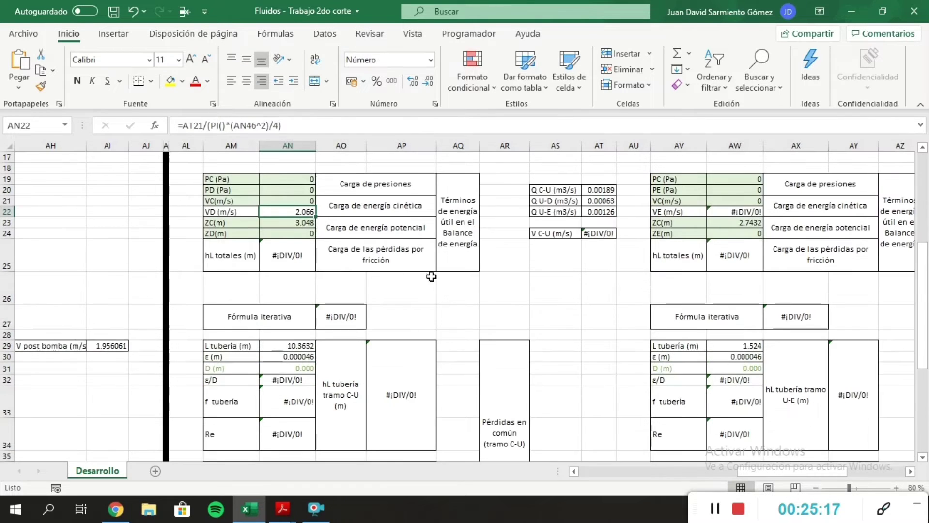
scroll(352, 228, "down", 6)
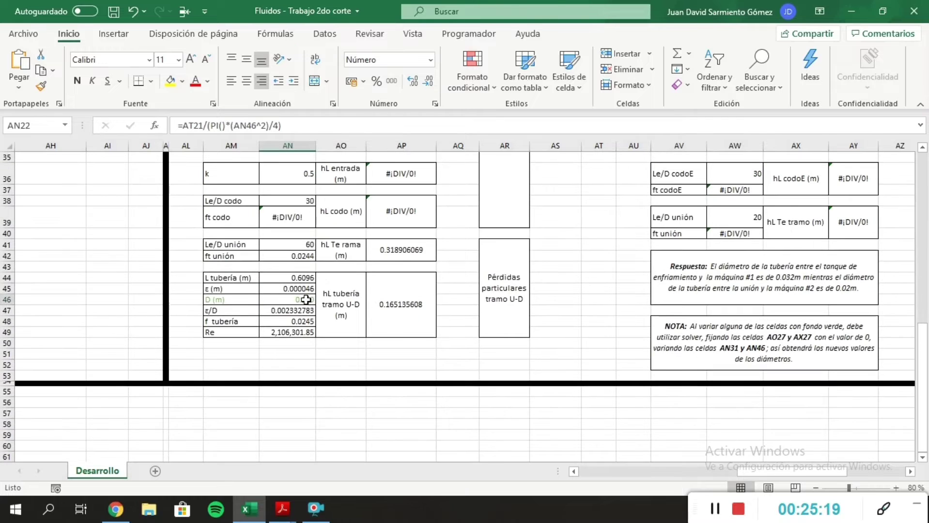
left_click(307, 300)
type("0")
key("Return")
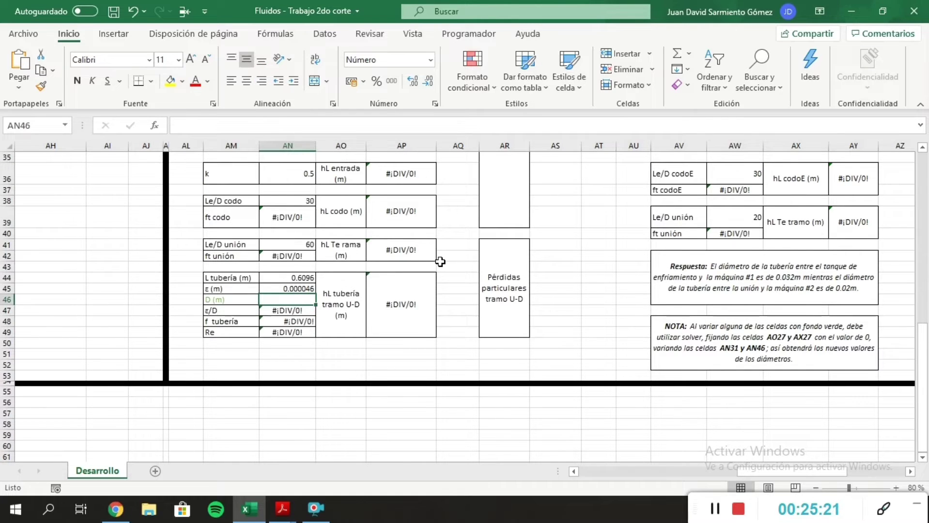
- Clear the pipe diameter D of the C-U section in AN31 and check the linked U-E diameter in AW31
scroll(440, 262, "up", 3)
left_click(308, 249)
key("Delete")
left_click(721, 248)
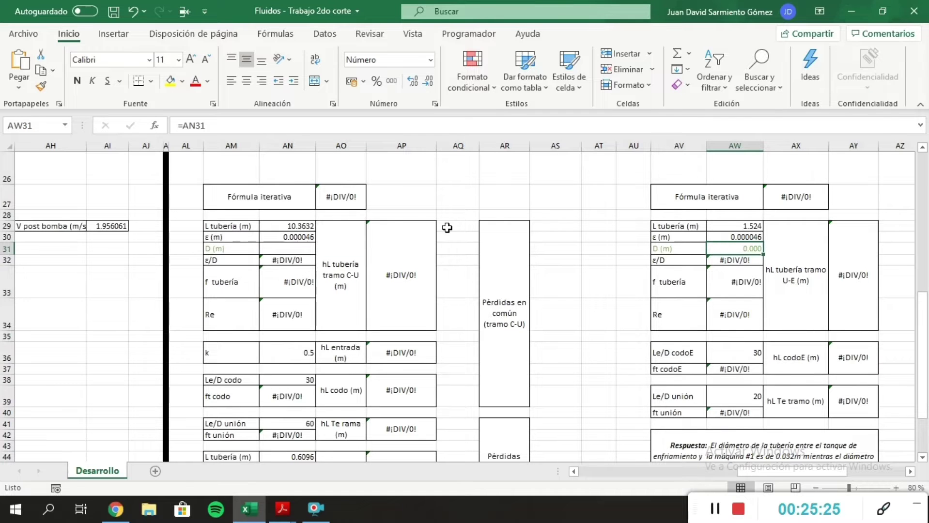
left_click(460, 194)
scroll(460, 193, "up", 2)
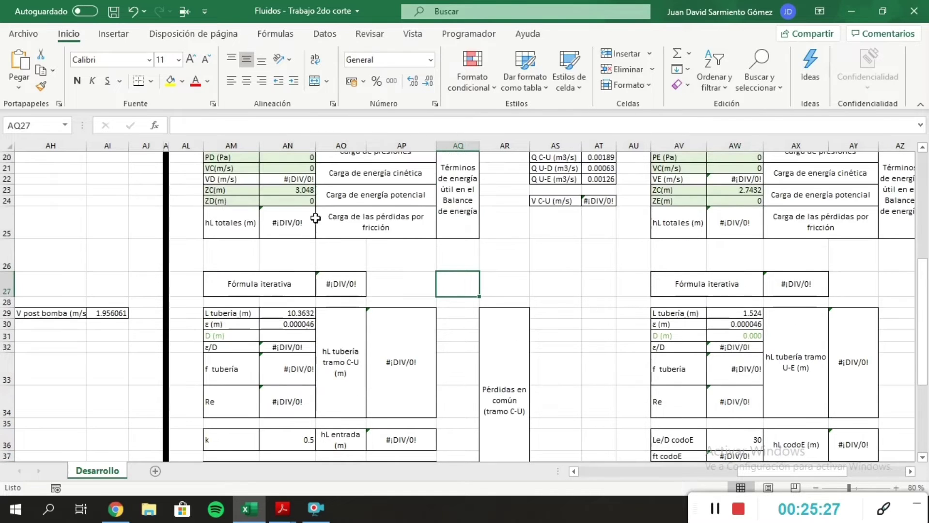
- Examine the VD velocity formula in AN22 and compare it with the U-D branch in the problem's system figure
scroll(291, 211, "up", 1)
left_click(297, 213)
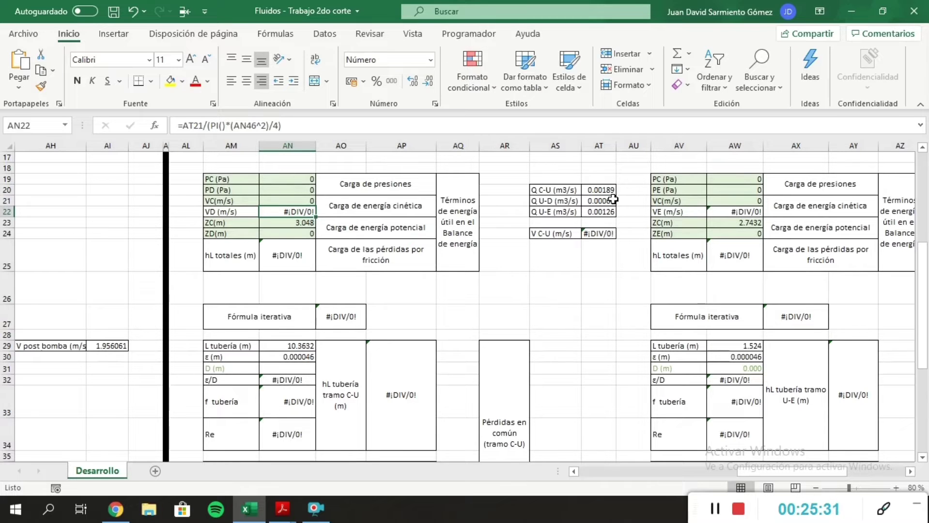
scroll(609, 246, "right", 5)
scroll(555, 238, "up", 3)
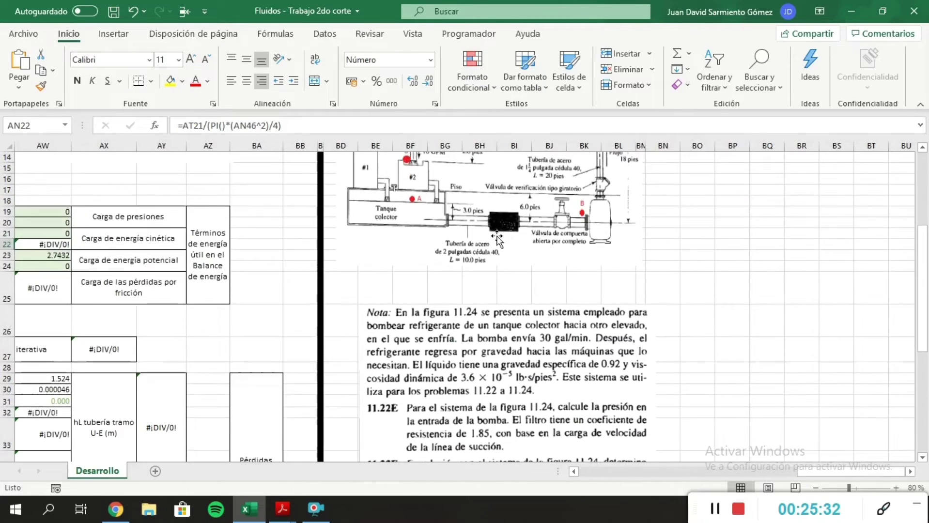
scroll(436, 256, "left", 3)
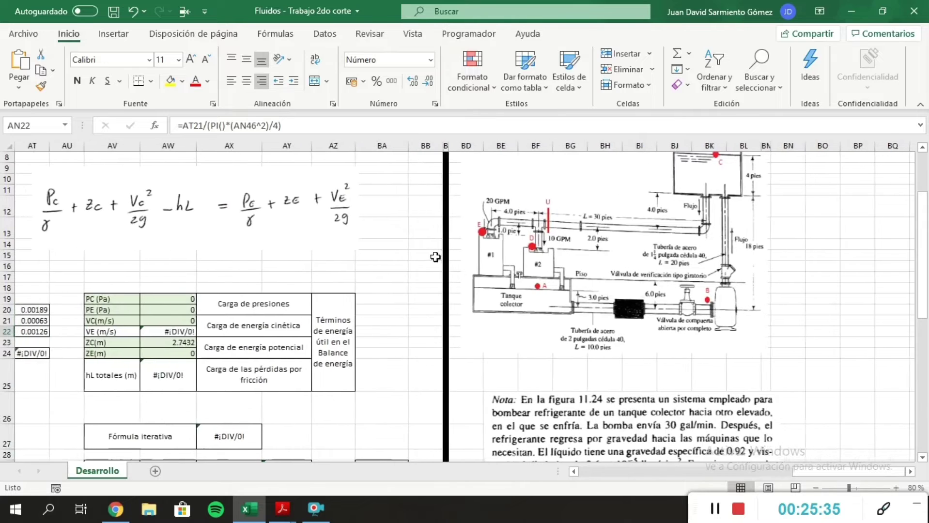
- Inspect the Q U-D flow rate formula in cell AT21
scroll(436, 258, "left", 1)
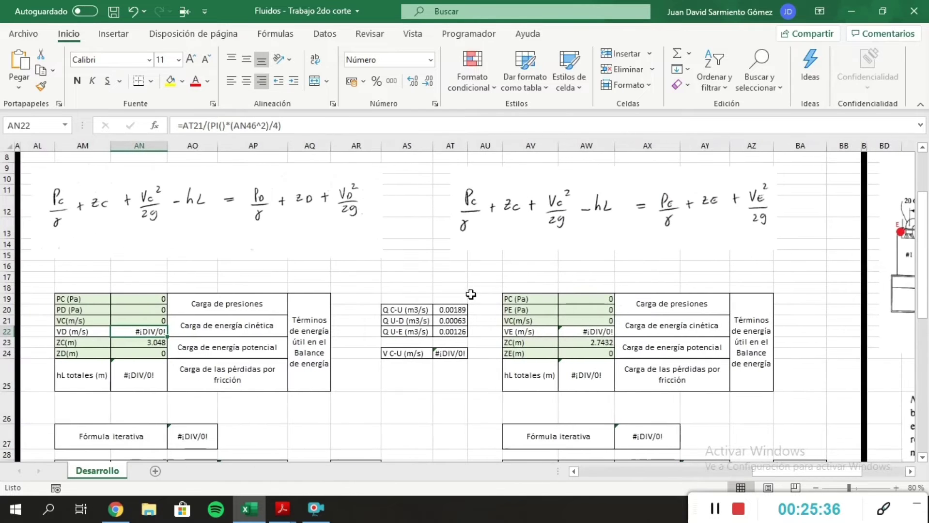
left_click(464, 322)
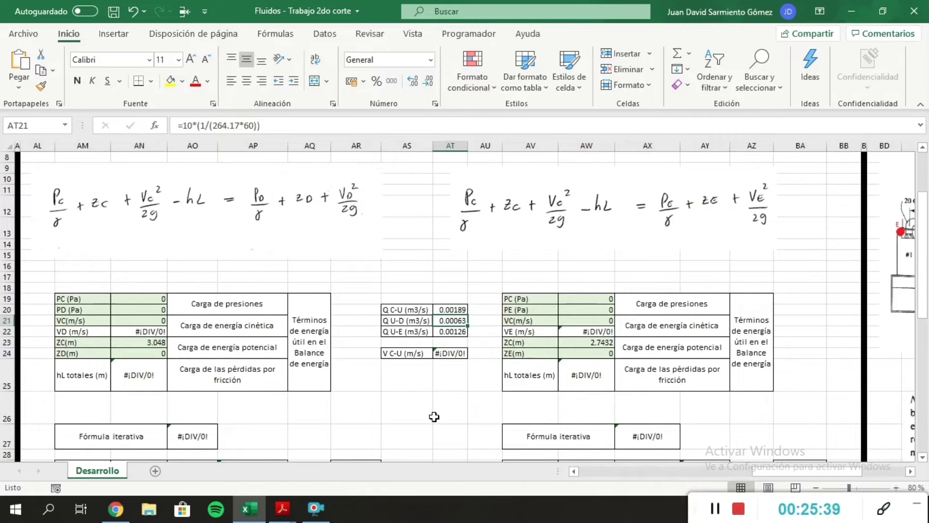
key("F2")
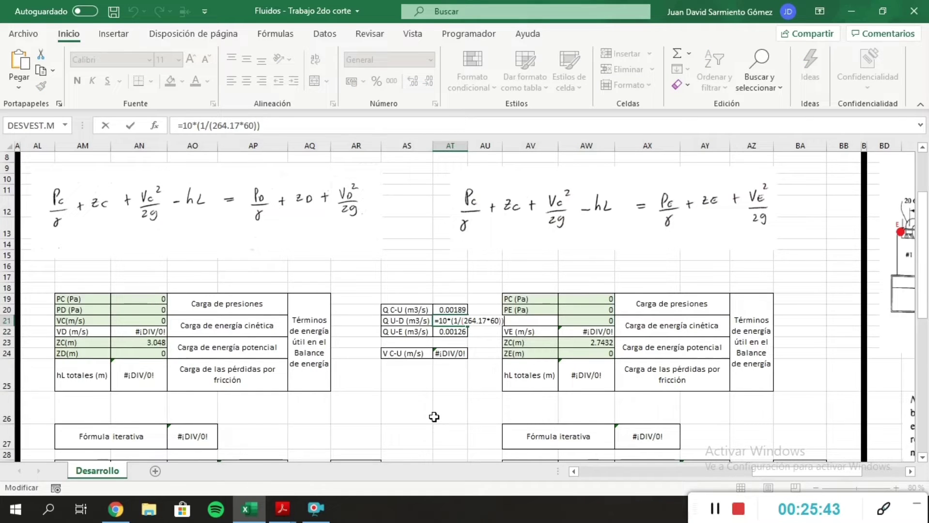
key("Escape")
- Inspect the VD velocity formula in cell AN22 and trace its reference to the U-D pipe diameter
left_click(135, 331)
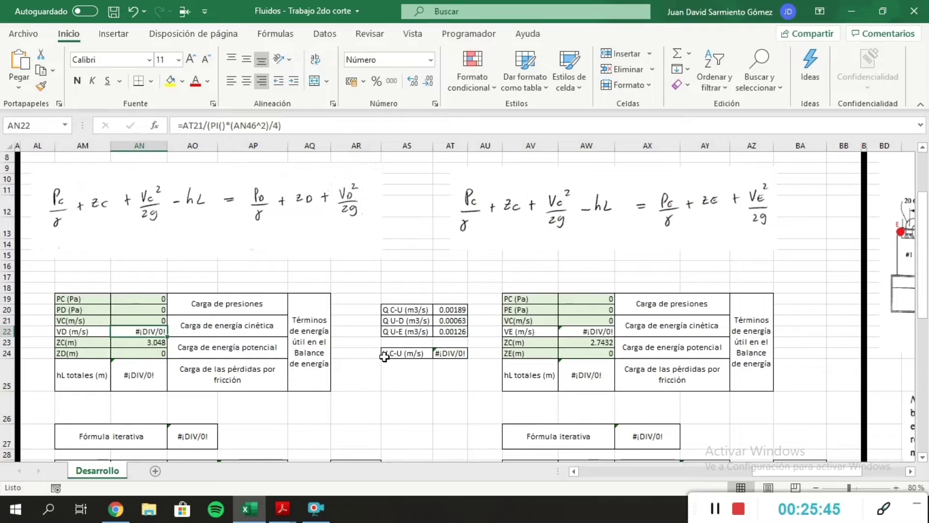
key("F2")
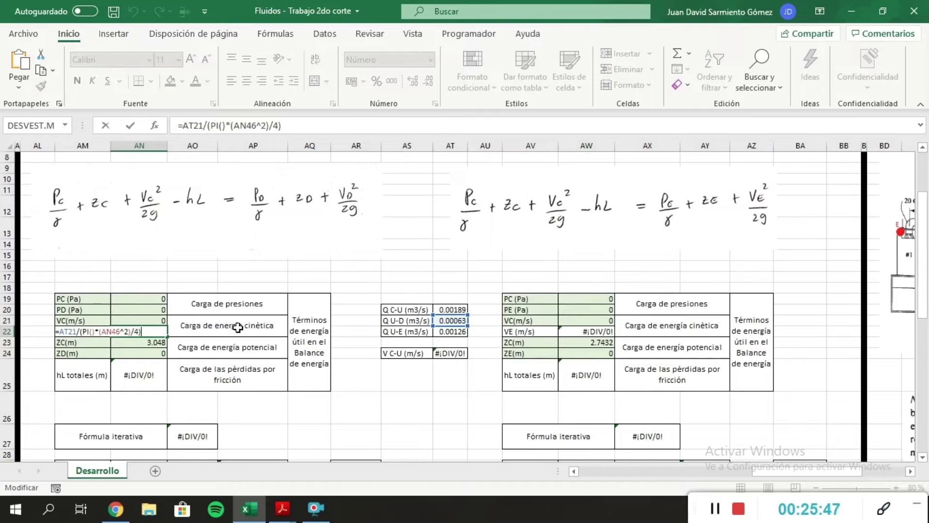
scroll(237, 331, "down", 7)
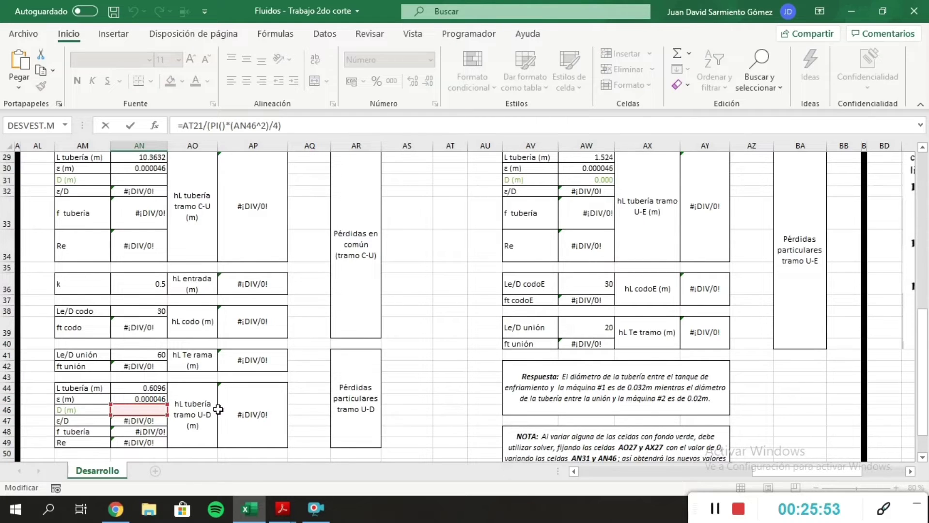
key("Escape")
scroll(237, 363, "up", 5)
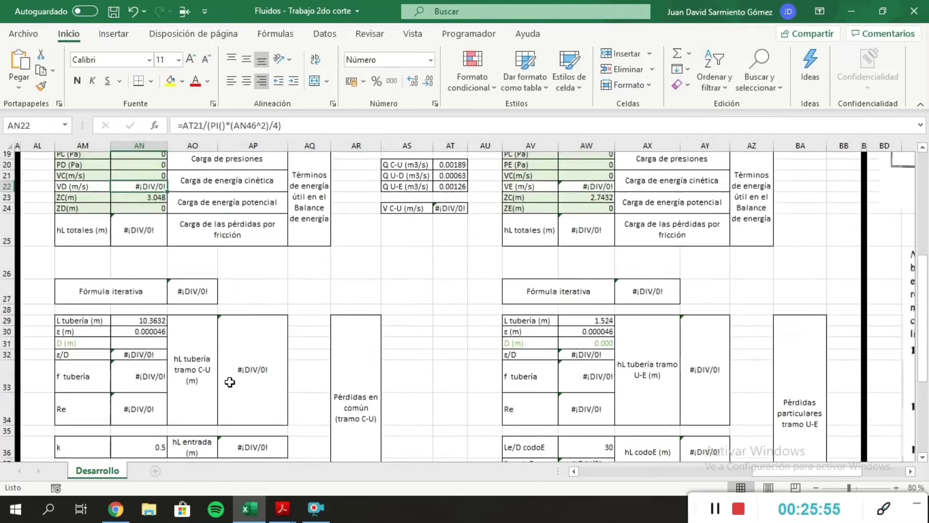
- Inspect the hL totales formula in cell AN25 and trace the individual friction-loss cells it adds up
scroll(246, 331, "left", 3)
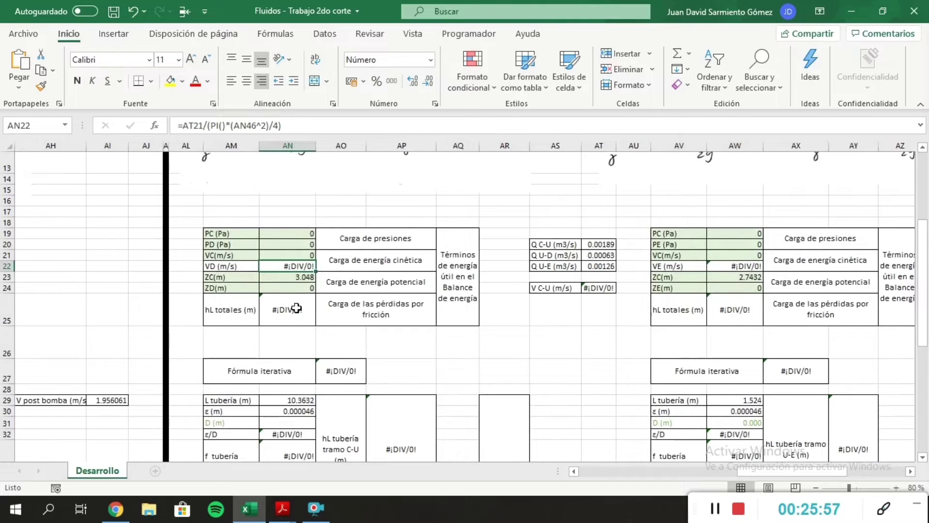
left_click(296, 308)
scroll(493, 301, "down", 1)
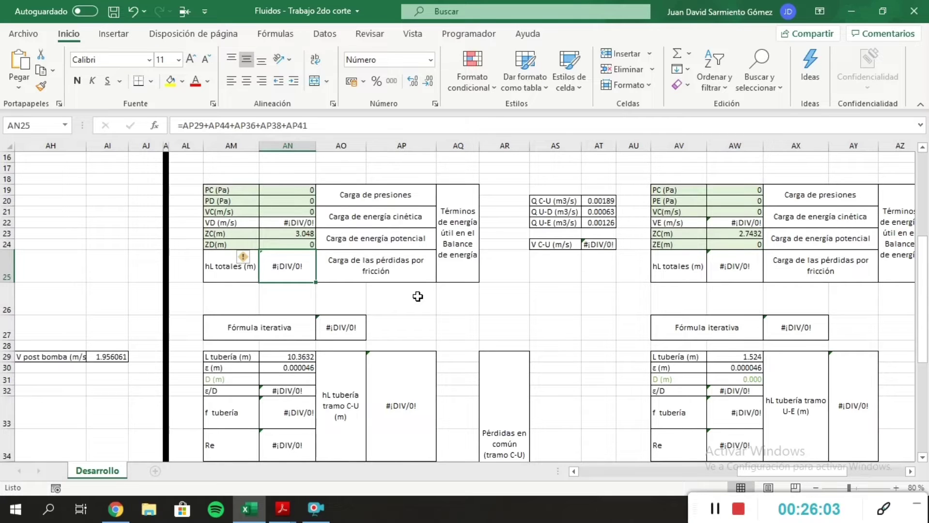
key("F2")
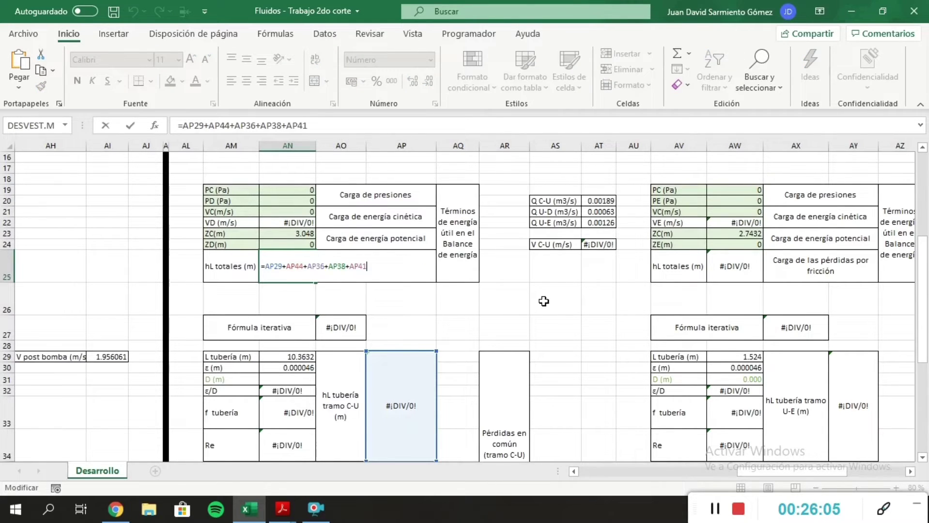
scroll(531, 294, "down", 5)
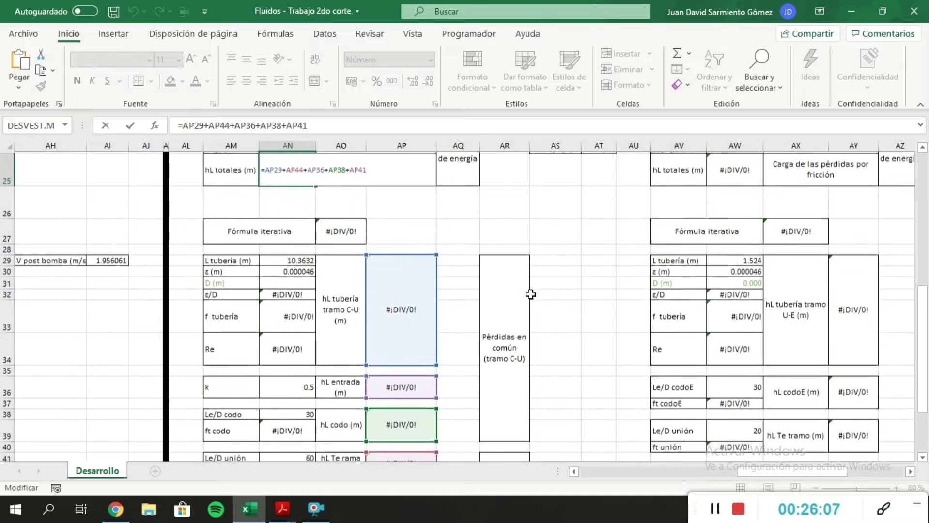
scroll(531, 295, "up", 2)
scroll(479, 310, "down", 2)
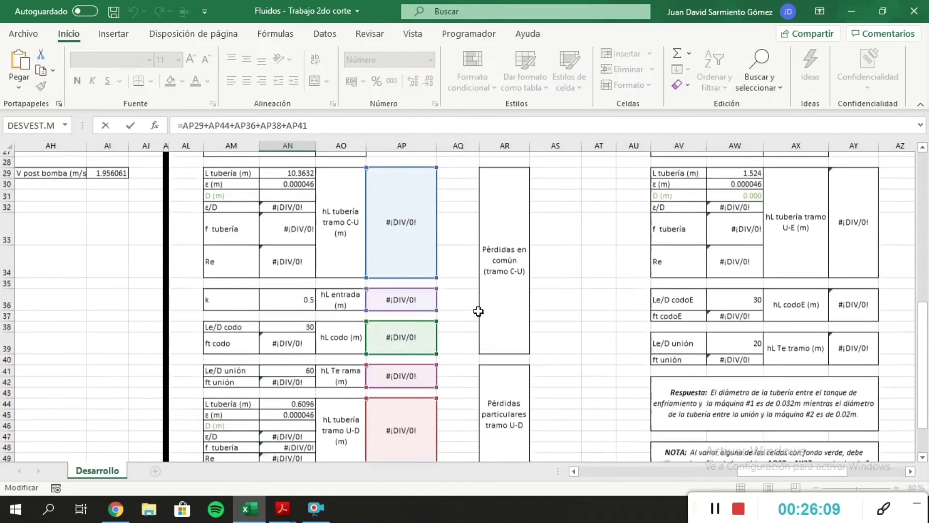
scroll(477, 310, "up", 1)
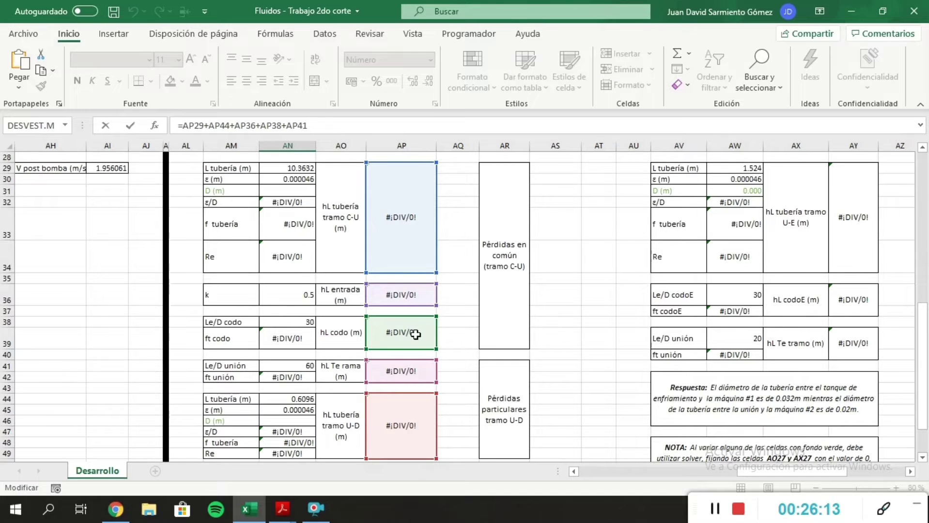
key("Escape")
- Examine the system diagram's path from tank C through junction U to machine #2
scroll(516, 263, "down", 4)
scroll(522, 266, "up", 4)
scroll(524, 272, "right", 1)
scroll(524, 272, "right", 4)
scroll(525, 274, "up", 4)
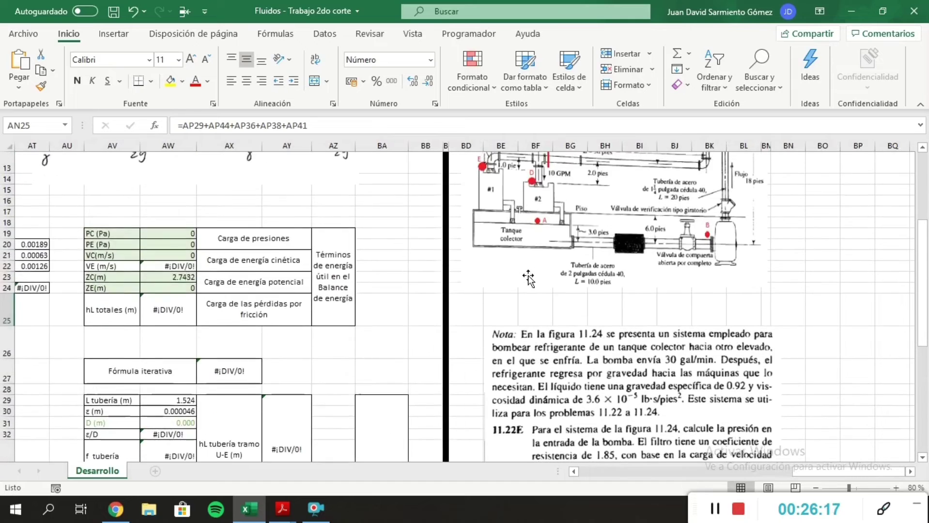
scroll(528, 279, "up", 1)
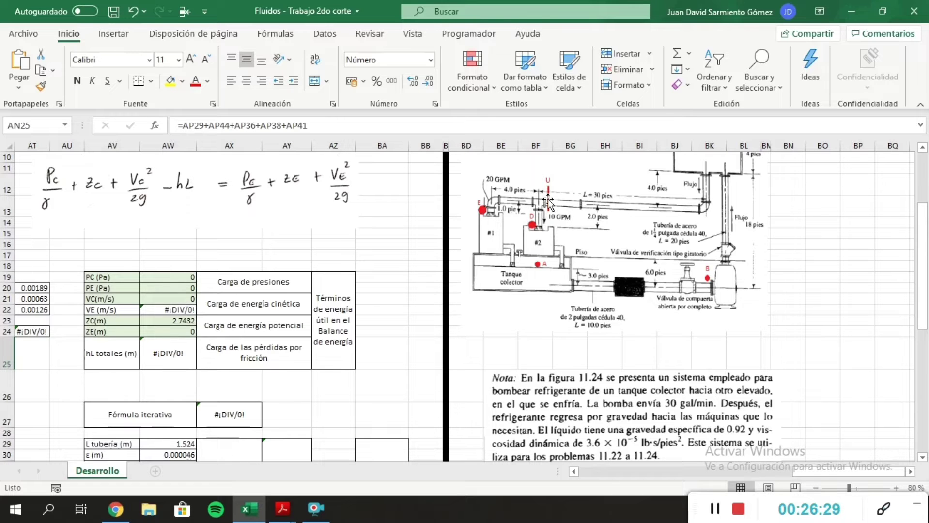
scroll(208, 352, "left", 5)
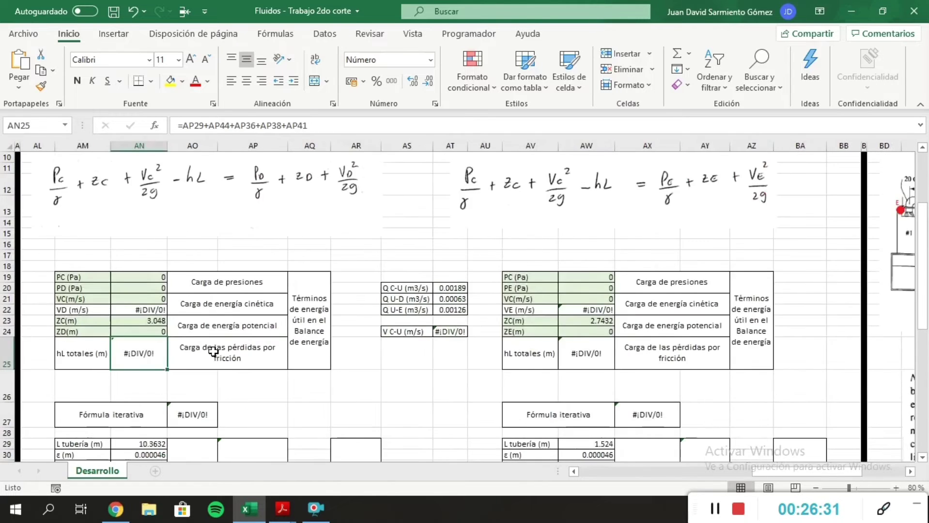
- Review the U-D pipe's length, roughness and friction-loss formula in cells AN44, AN45 and AP44
scroll(213, 352, "down", 8)
scroll(213, 352, "up", 1)
scroll(214, 352, "left", 3)
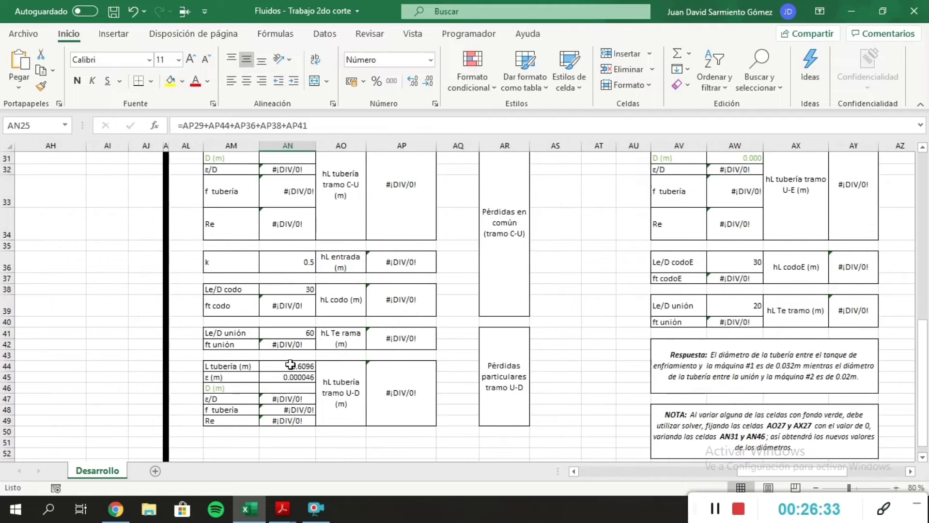
left_click(290, 366)
left_click(301, 378)
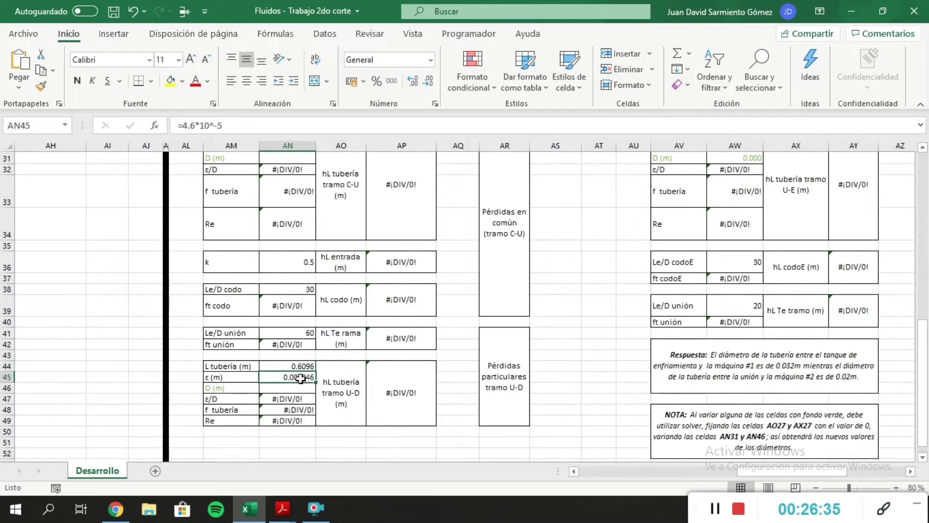
left_click(397, 380)
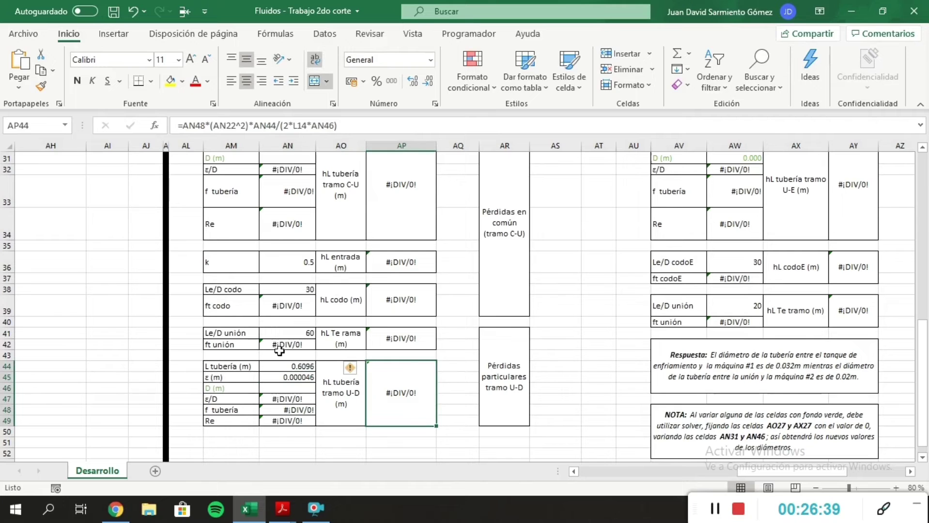
- Compare the hL Te rama entry with the standard tee rows of the fittings table in the Acrobat Reader PDF, returning to Excel
left_click(347, 335)
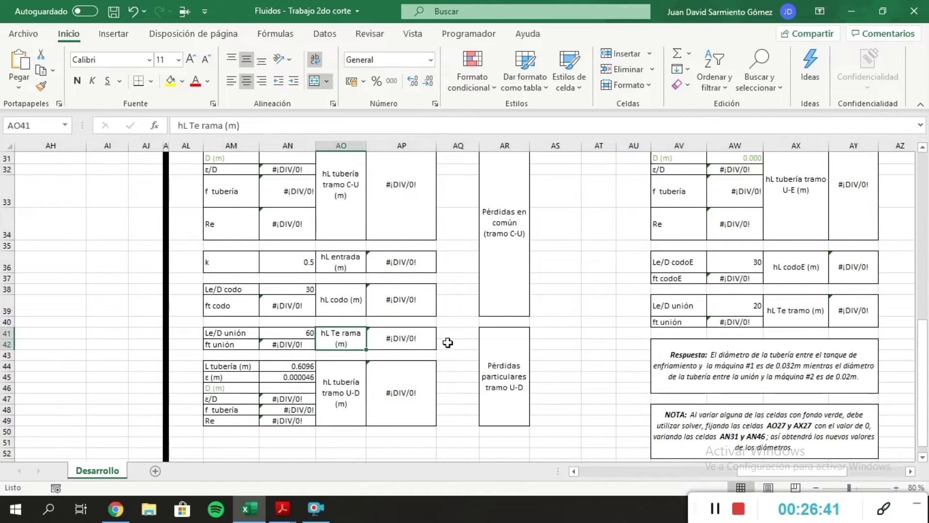
key("alt+Tab")
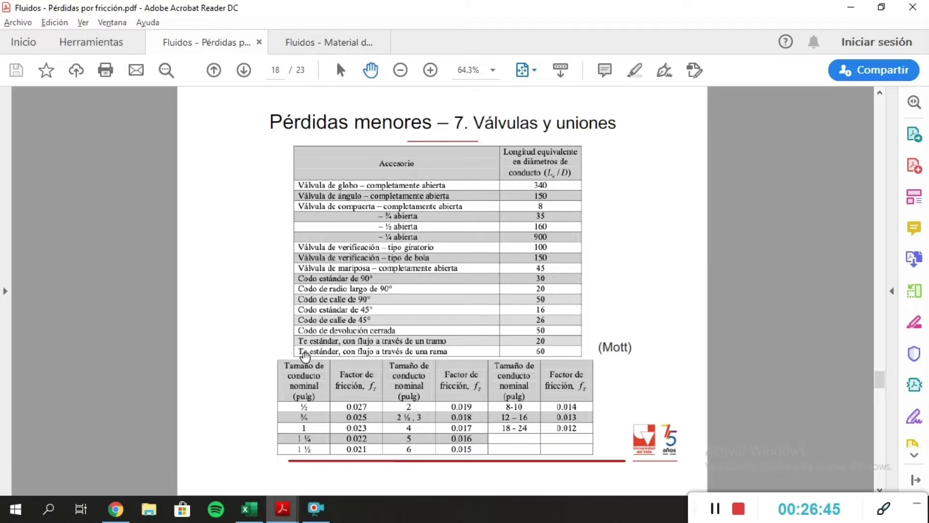
key("alt+Tab")
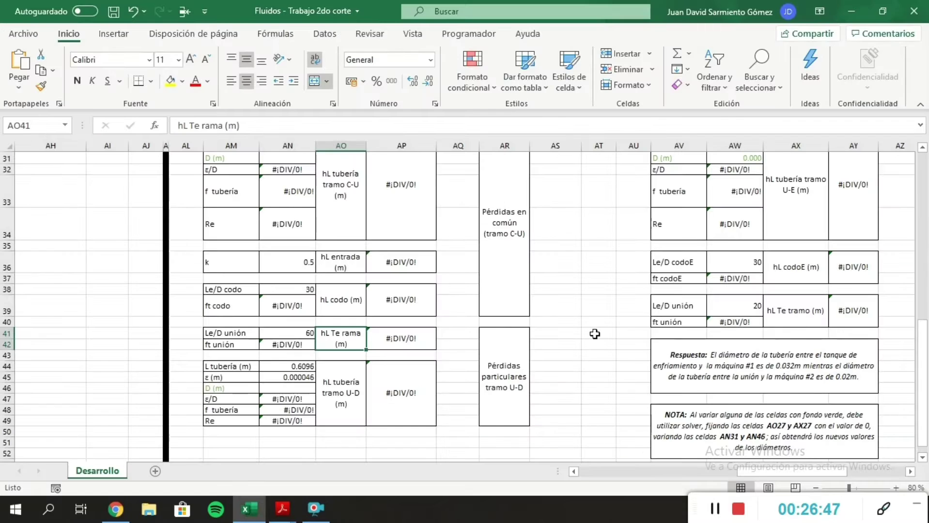
key("alt+Tab")
key("alt+Tab")
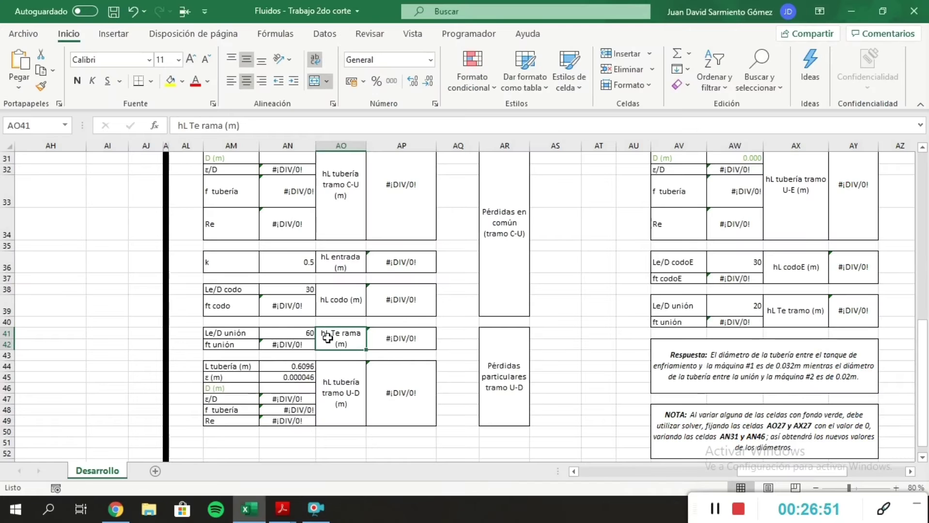
- Check the union's Le/D entry against the tee at junction U in the diagram and the PDF's fittings table
left_click(297, 334)
left_click(335, 338)
scroll(419, 338, "right", 5)
scroll(569, 338, "up", 3)
scroll(569, 338, "up", 4)
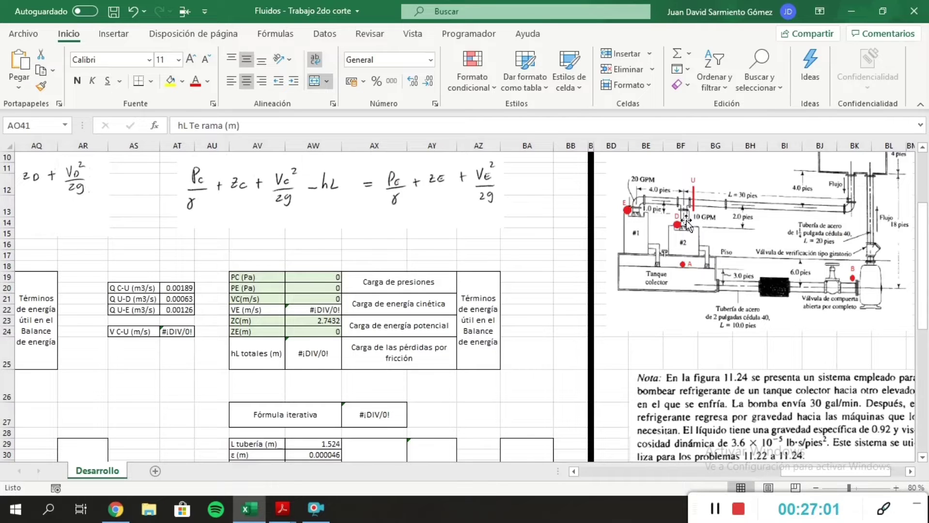
key("alt+Tab")
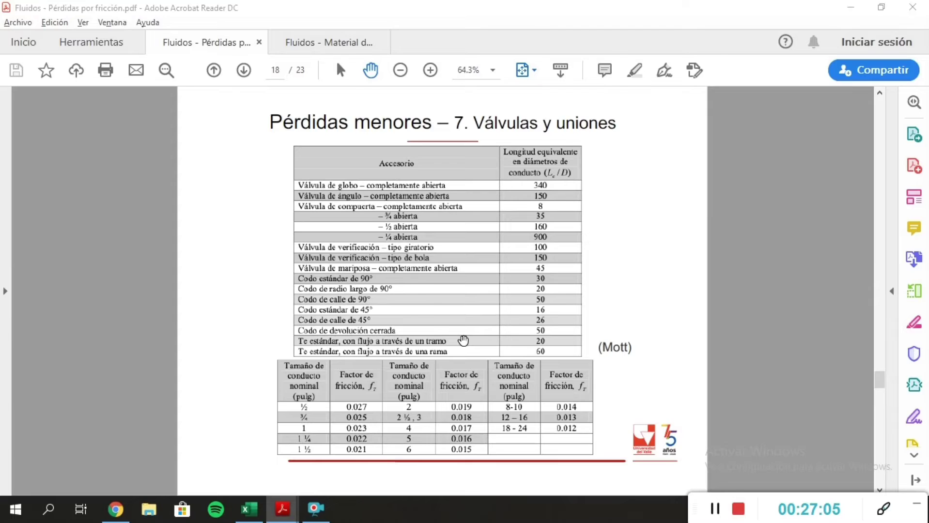
key("alt+Tab")
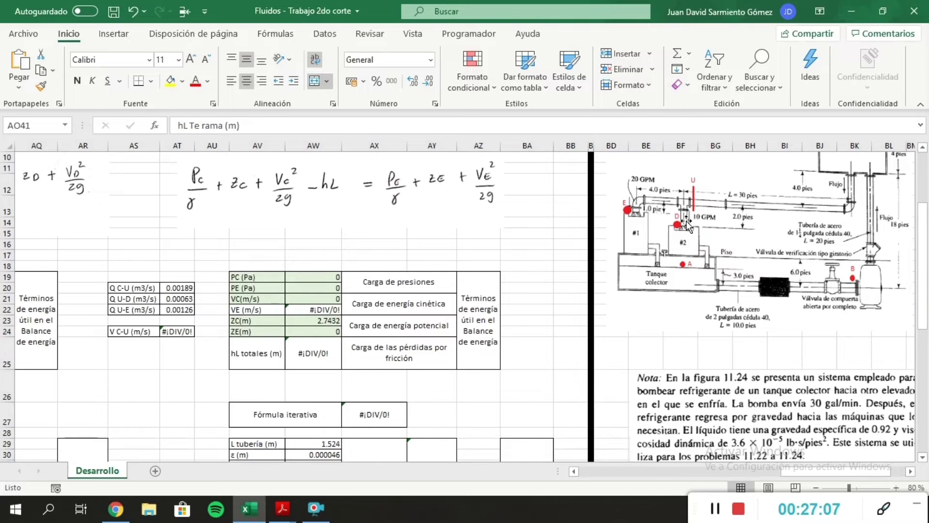
- Inspect the hL Te rama loss formula in cell AP41
scroll(259, 346, "left", 3)
scroll(259, 347, "left", 2)
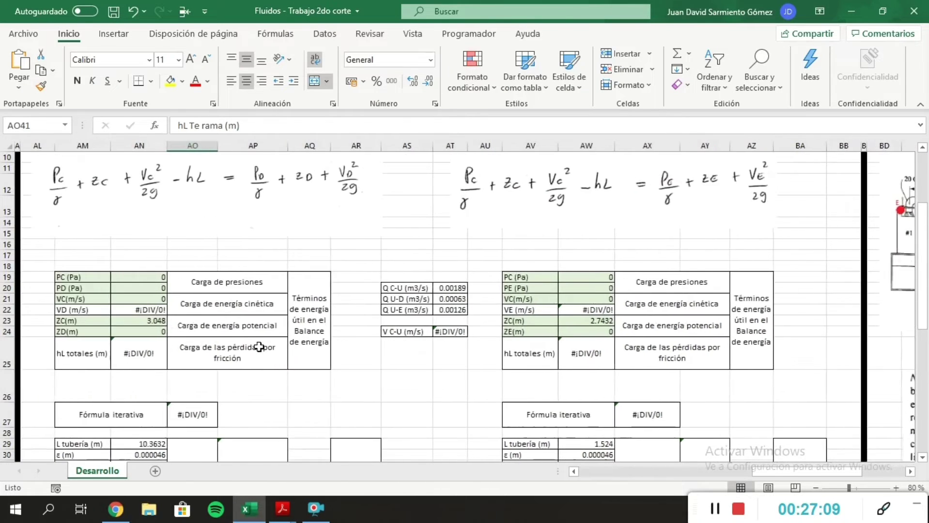
scroll(259, 358, "down", 12)
scroll(259, 382, "up", 3)
left_click(259, 382)
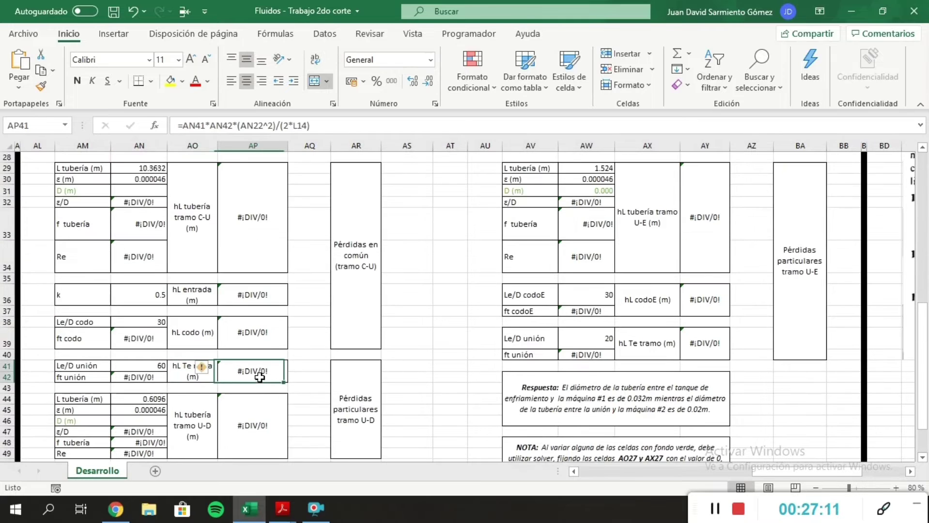
- Inspect the Fórmula iterativa in cell AO27 and compare its terms with the handwritten C-D energy balance
scroll(253, 375, "up", 4)
scroll(253, 372, "up", 1)
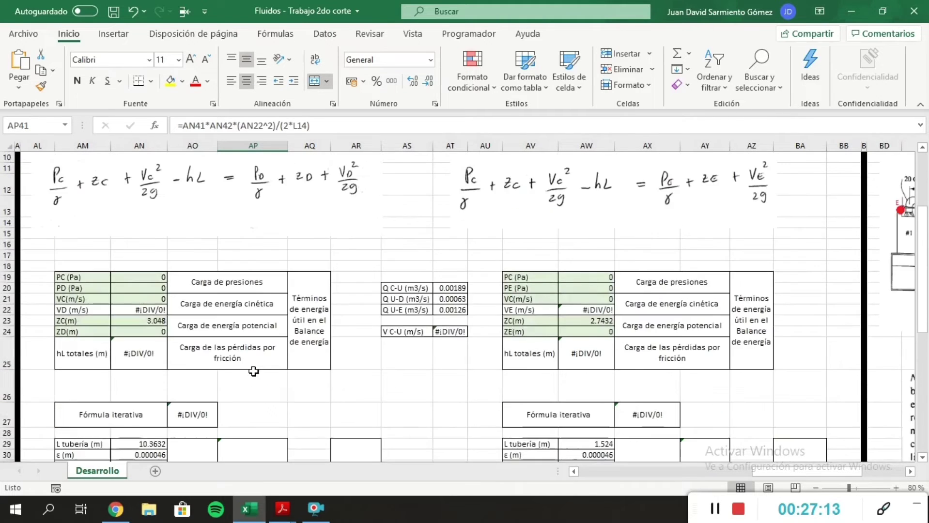
scroll(252, 356, "left", 3)
left_click(337, 368)
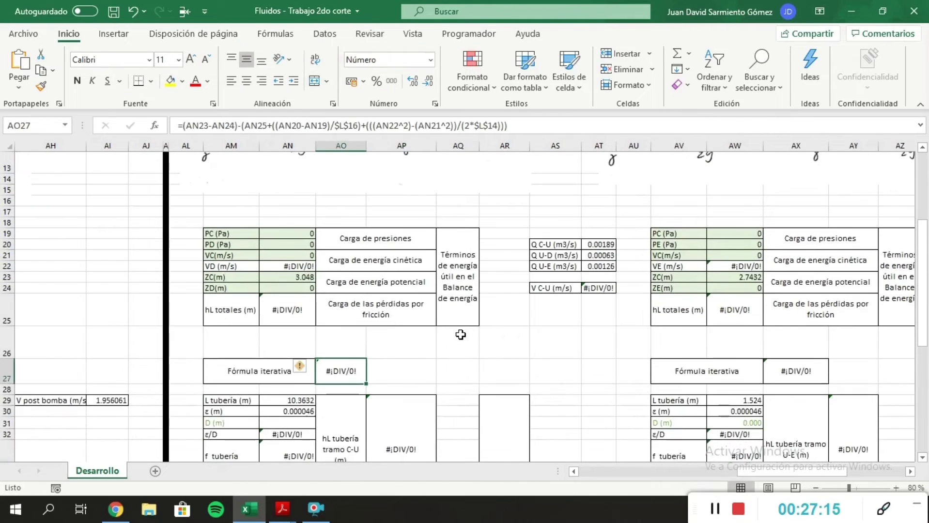
key("F2")
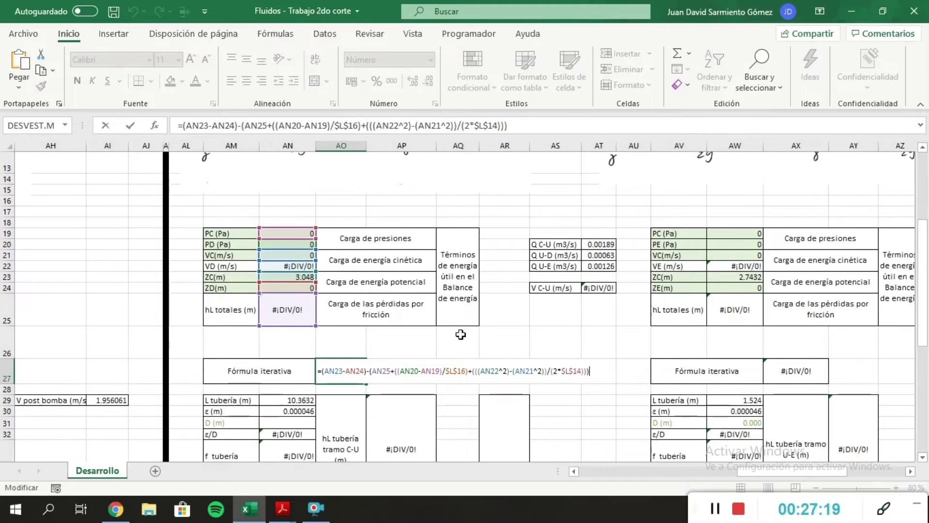
scroll(461, 334, "up", 2)
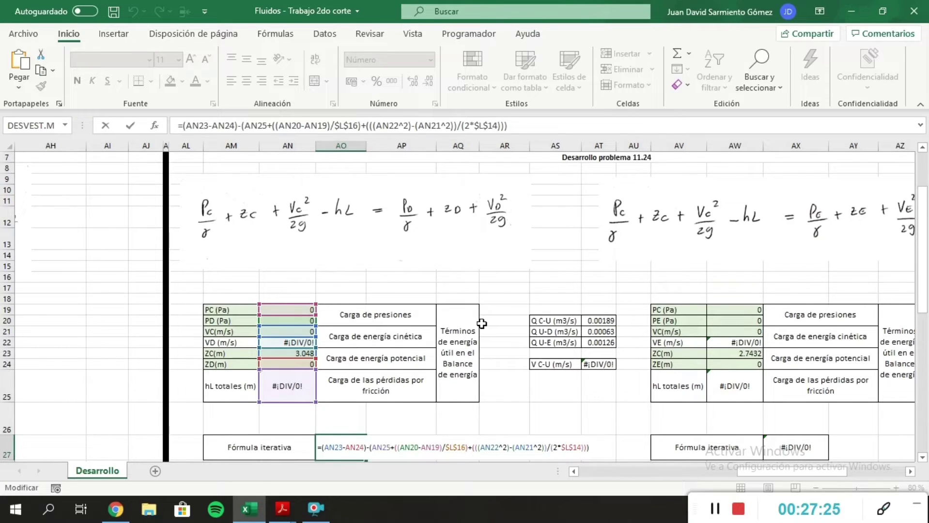
key("ctrl+Return")
scroll(481, 322, "down", 2)
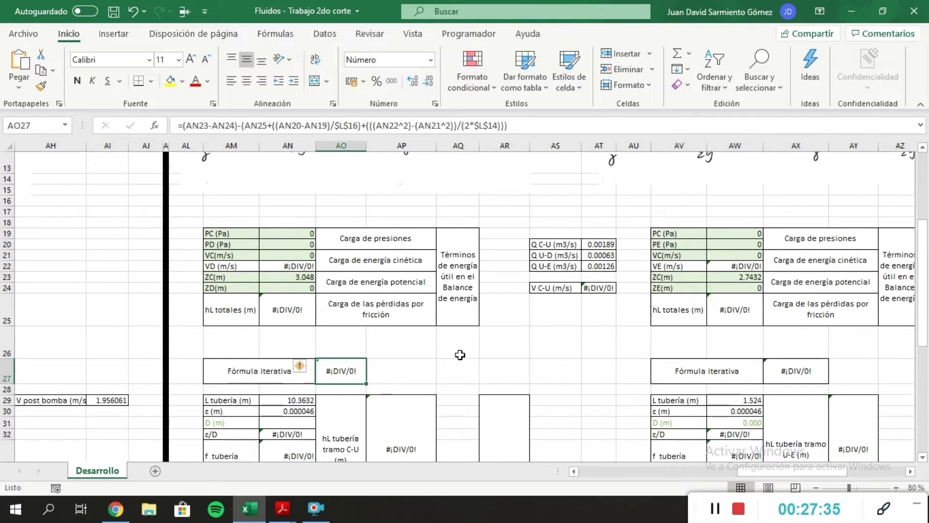
- Review the PC, PE and VC entries in cells AW19 to AW21 against the handwritten C-E energy balance
scroll(460, 356, "right", 3)
scroll(406, 308, "up", 2)
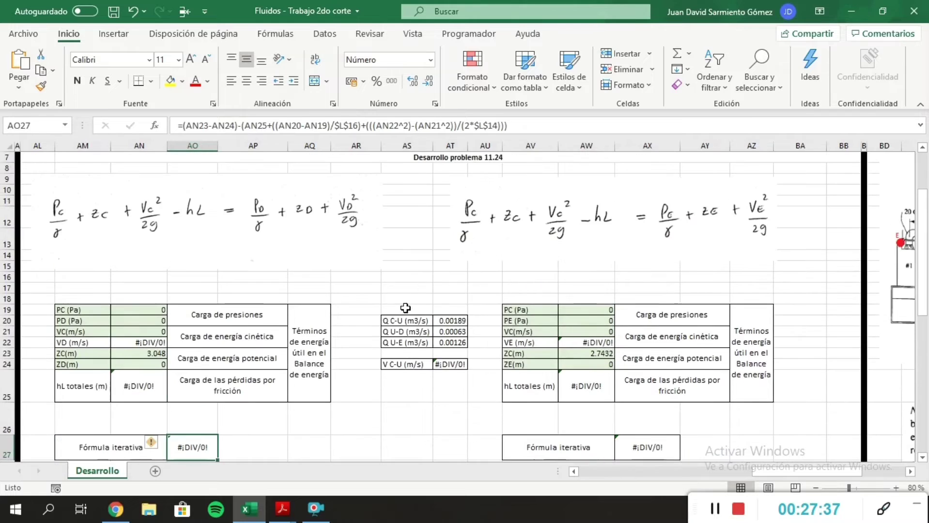
scroll(405, 308, "right", 2)
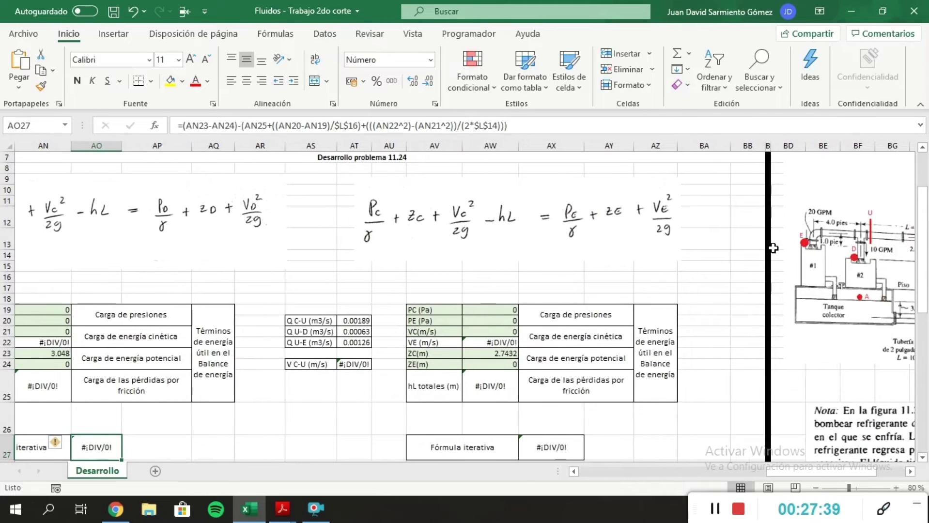
left_click(504, 309)
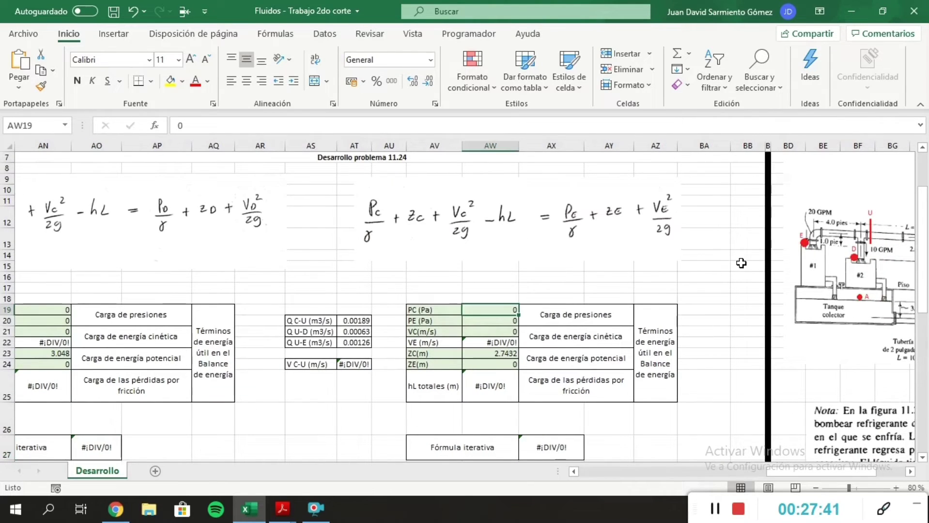
key("Down")
key("Down")
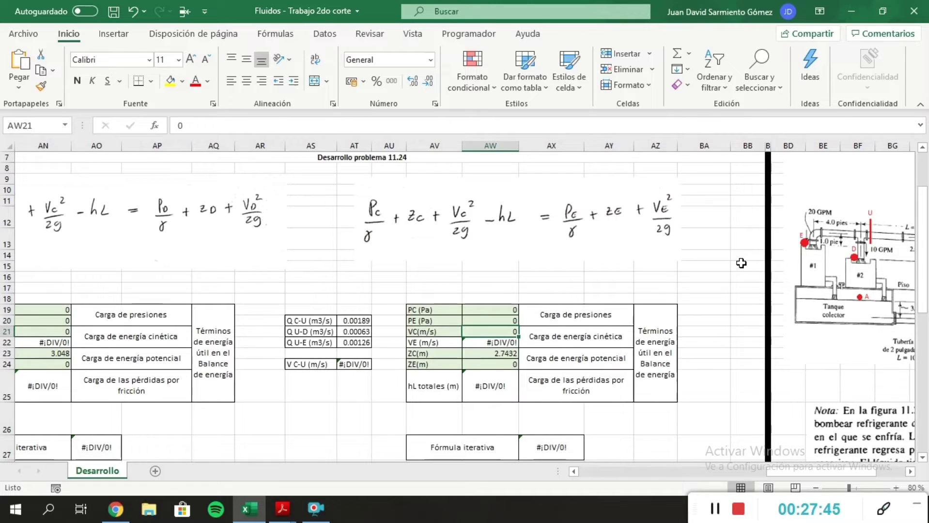
key("Left")
key("Right")
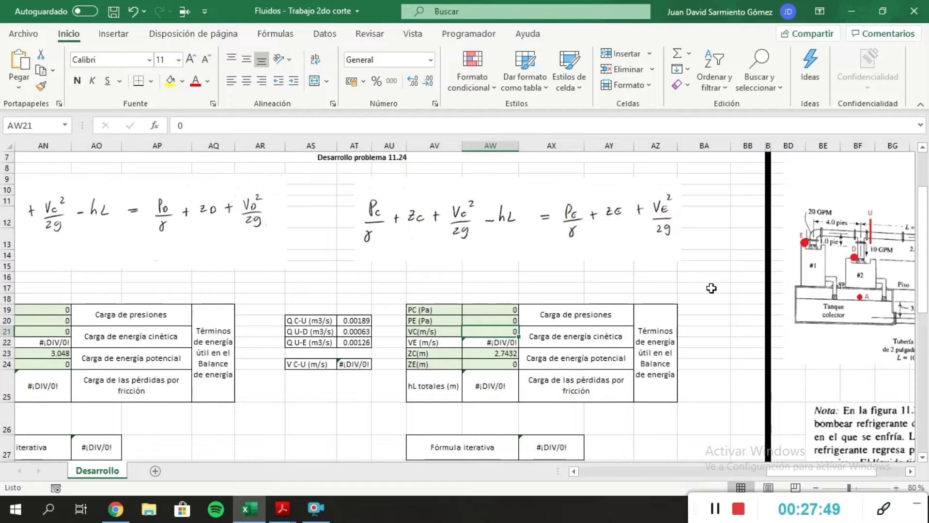
- Inspect the VE velocity formula in cell AW22 and the Q U-E flow formula in cell AT22
double_click(502, 340)
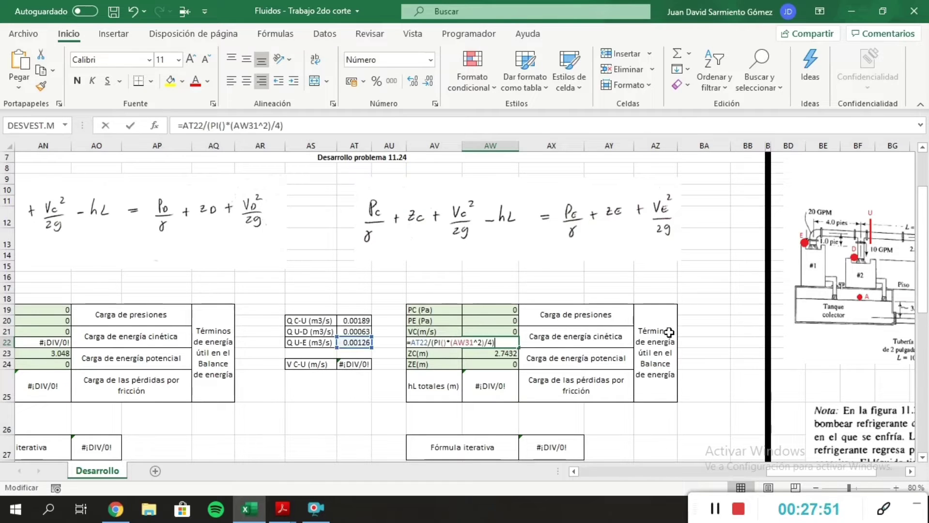
key("Escape")
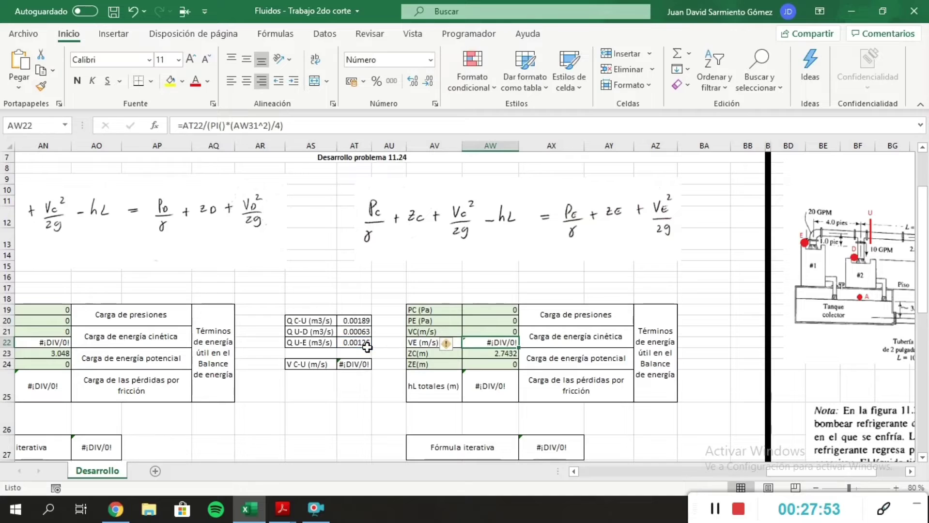
double_click(366, 344)
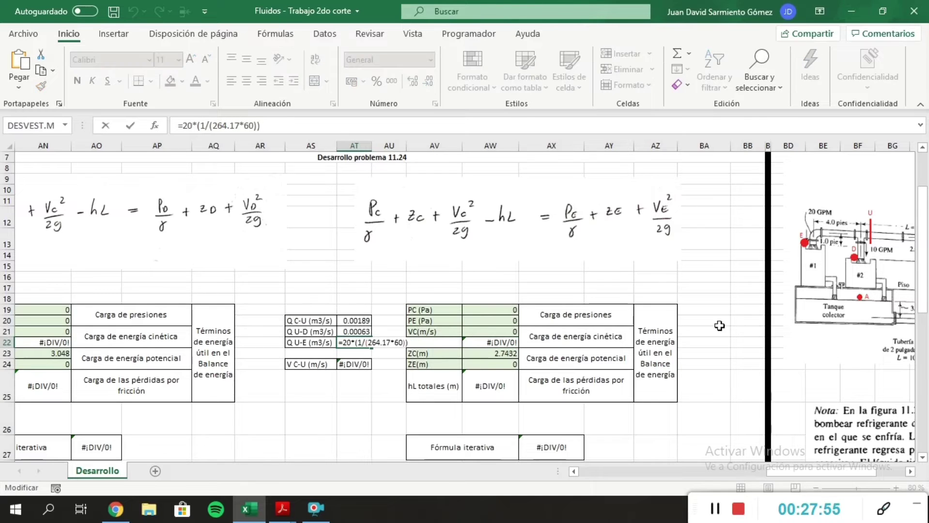
key("Escape")
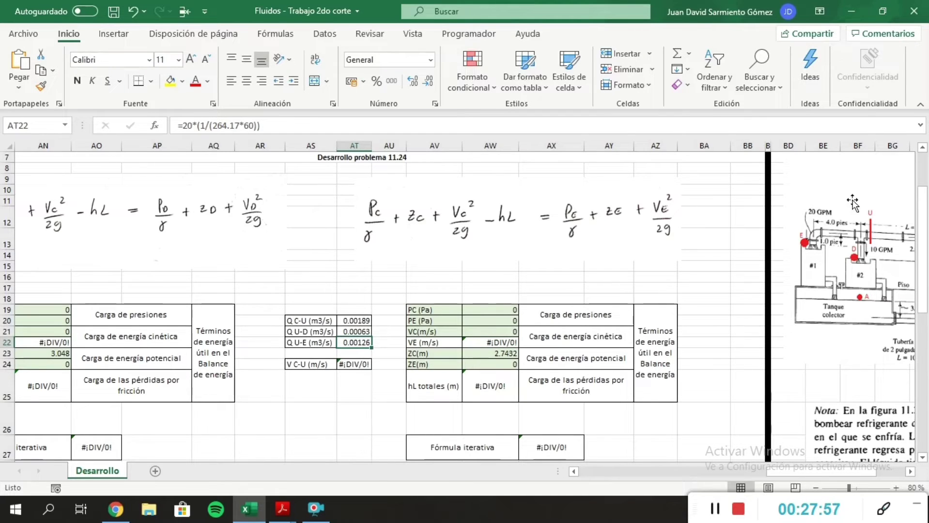
- Check the U-E pipe diameter cell AW31 and how the VE formula in AW22 references it
scroll(538, 364, "down", 2)
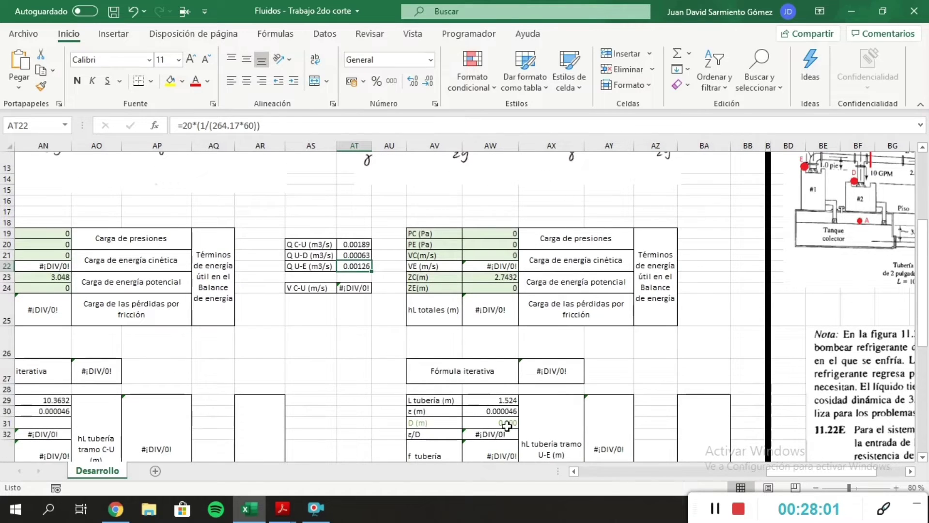
scroll(508, 412, "down", 1)
left_click(514, 379)
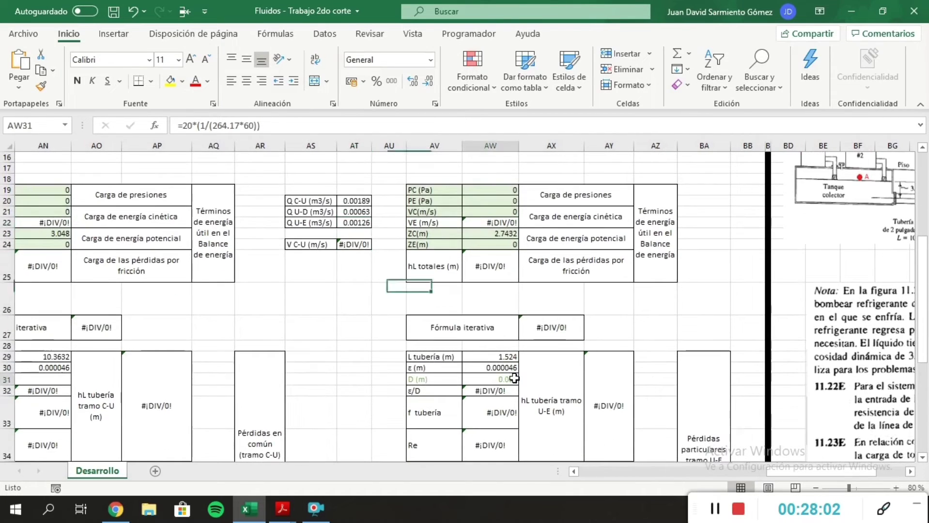
double_click(514, 222)
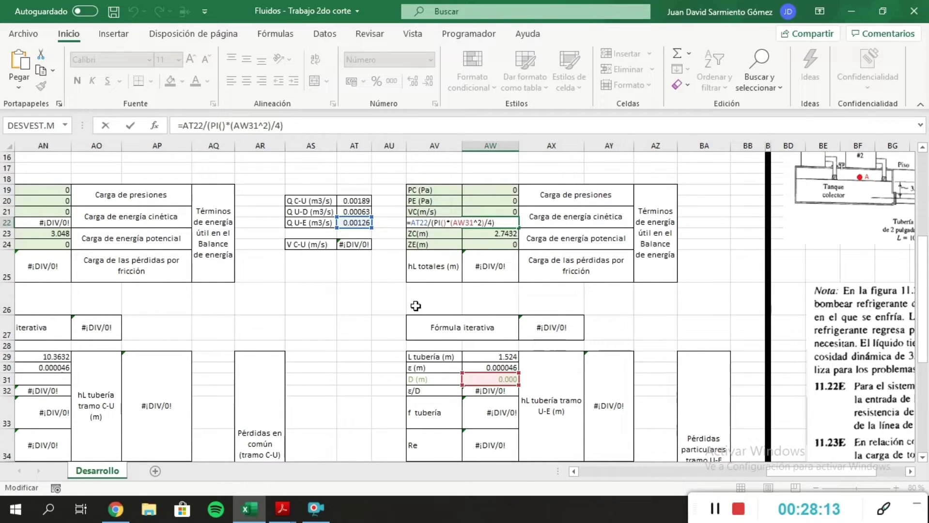
key("Return")
- Inspect the hL totales formula in cell AW25 and trace the common C-U and particular U-E losses it adds
left_click(485, 262)
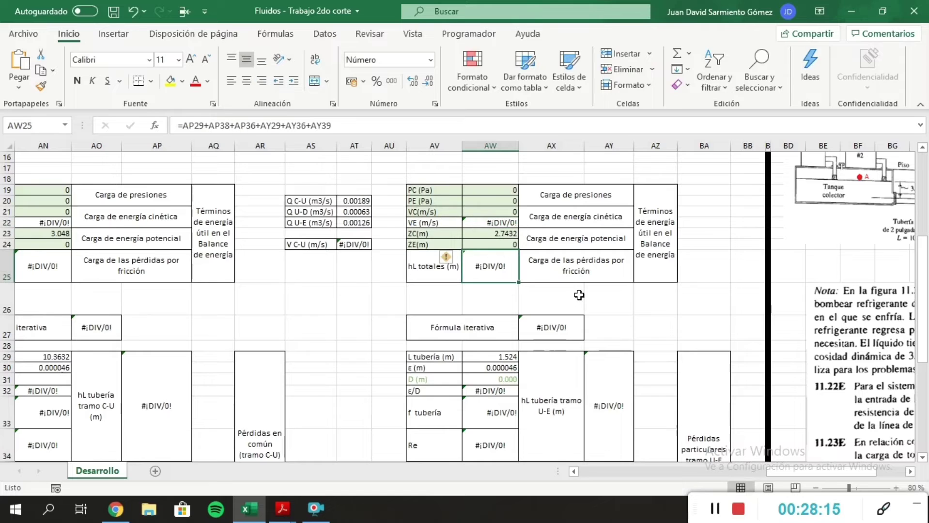
key("F2")
scroll(321, 295, "down", 3)
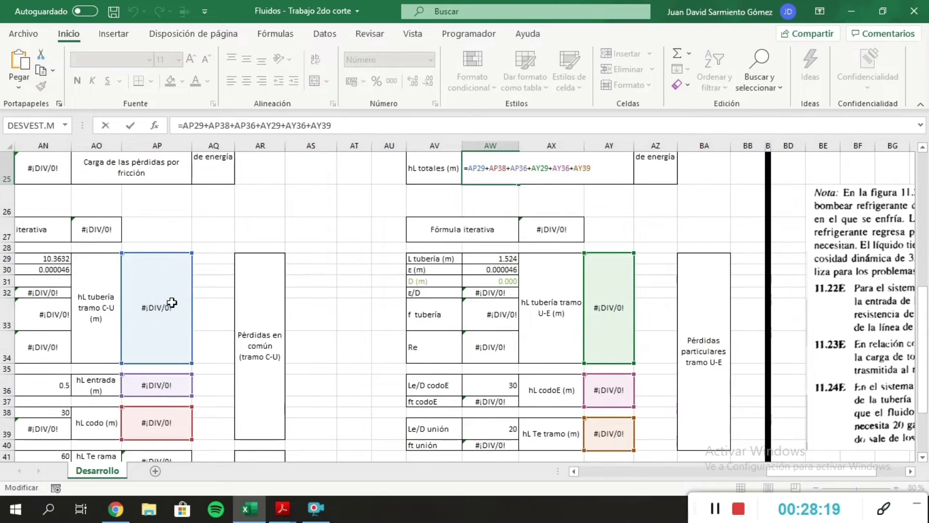
key("Escape")
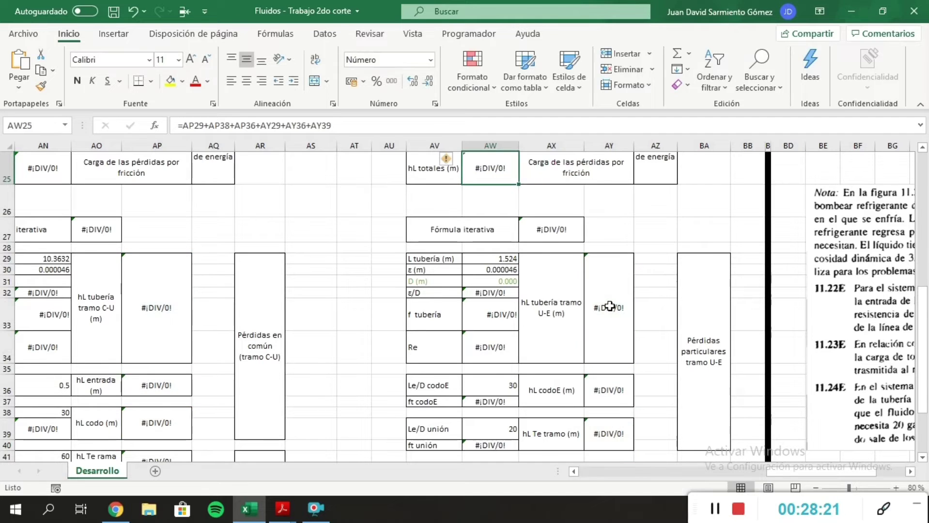
scroll(643, 251, "up", 3)
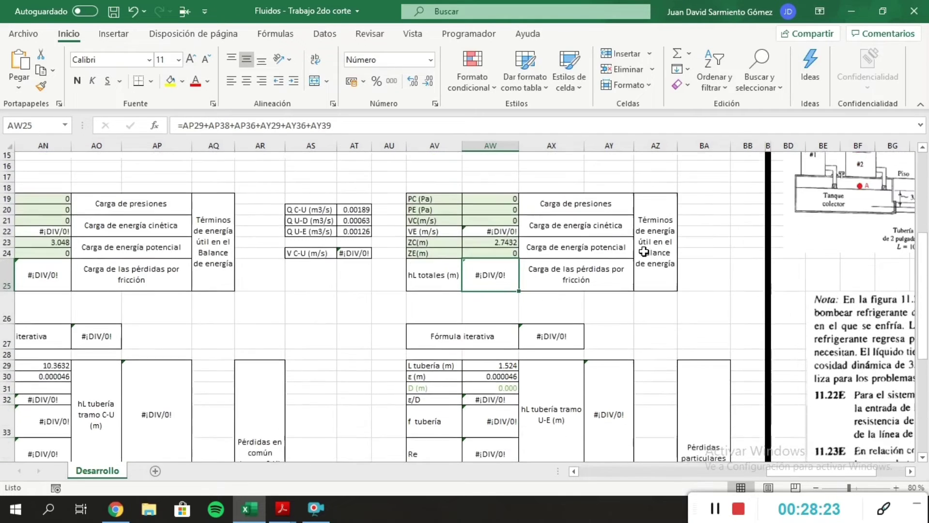
- Inspect the Fórmula iterativa in cell AX27 and compare its terms with the handwritten C-E energy balance
left_click(535, 326)
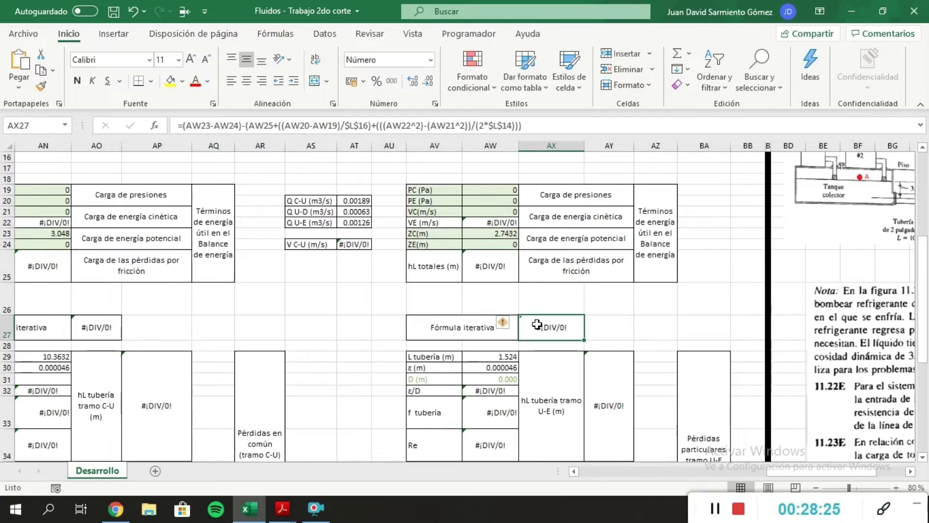
scroll(615, 310, "up", 1)
scroll(615, 310, "up", 2)
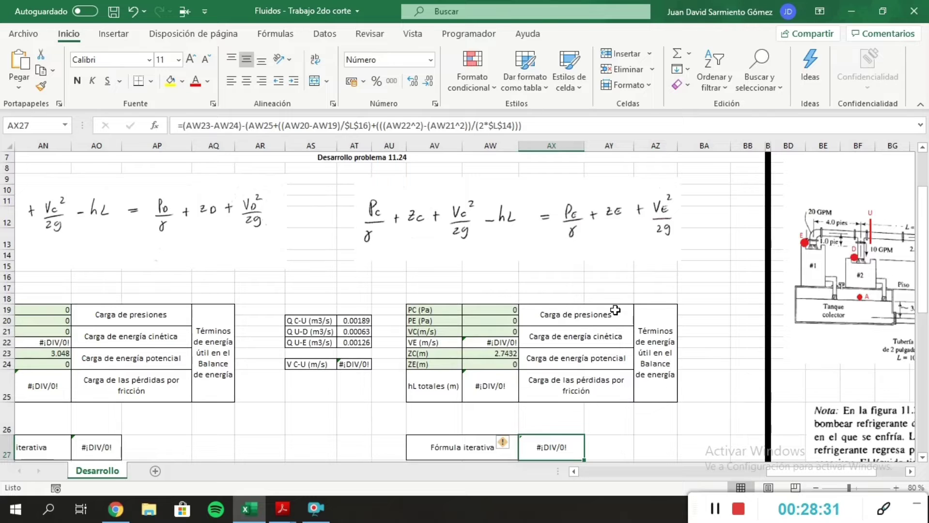
key("F2")
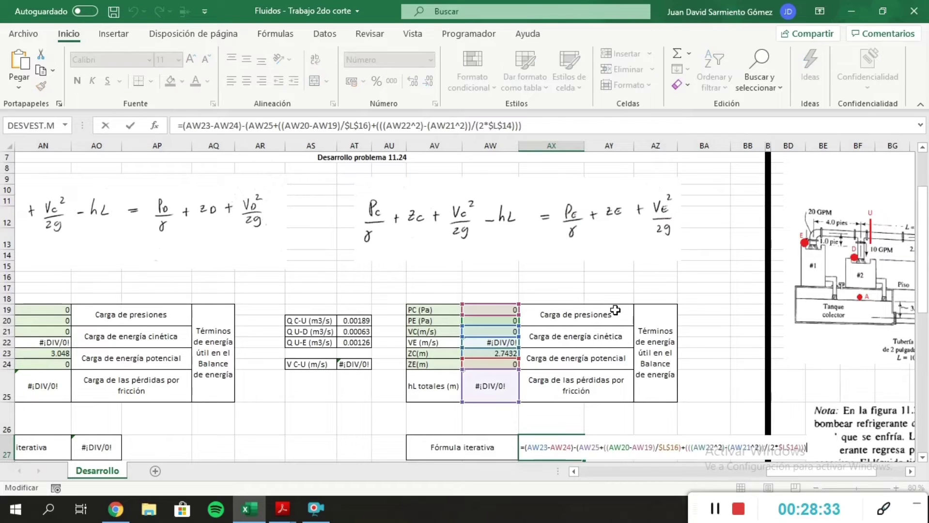
scroll(700, 319, "down", 1)
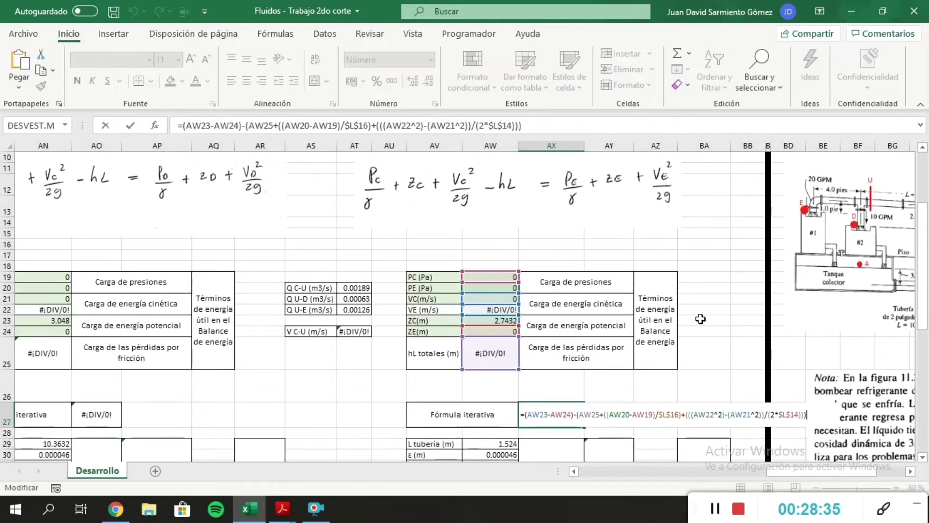
key("Escape")
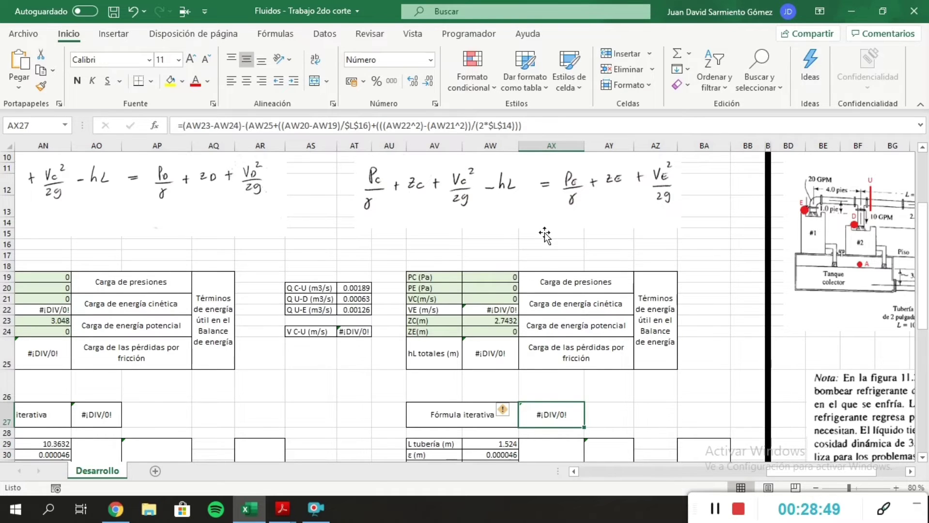
- Inspect the U-E pipe formulas for friction loss in AY29, Reynolds number in AW34, friction factor in AW33 and relative roughness in AW32
scroll(544, 236, "down", 3)
left_click(602, 345)
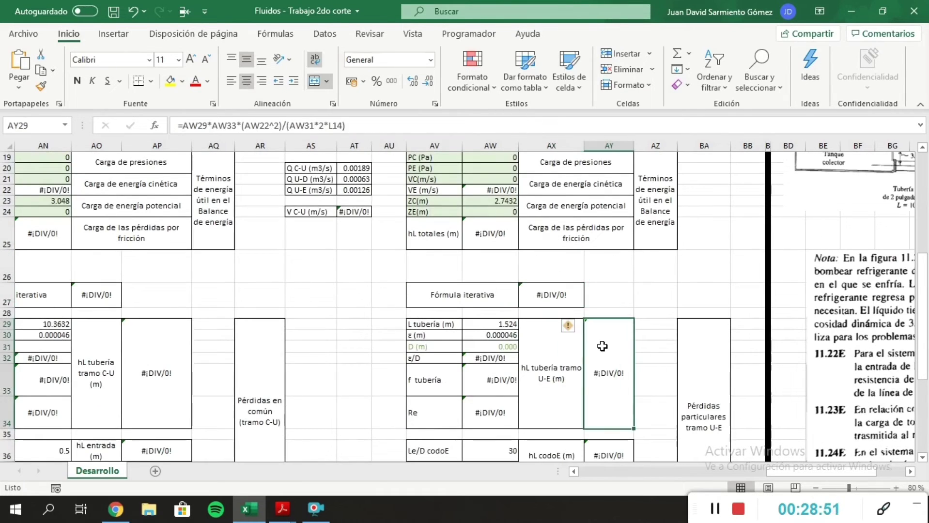
scroll(602, 346, "down", 1)
left_click(504, 387)
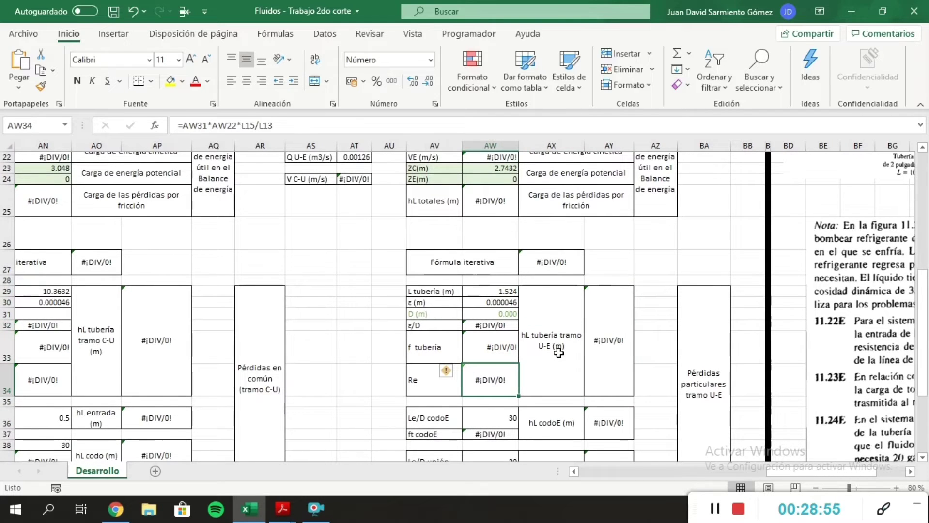
scroll(558, 353, "down", 2)
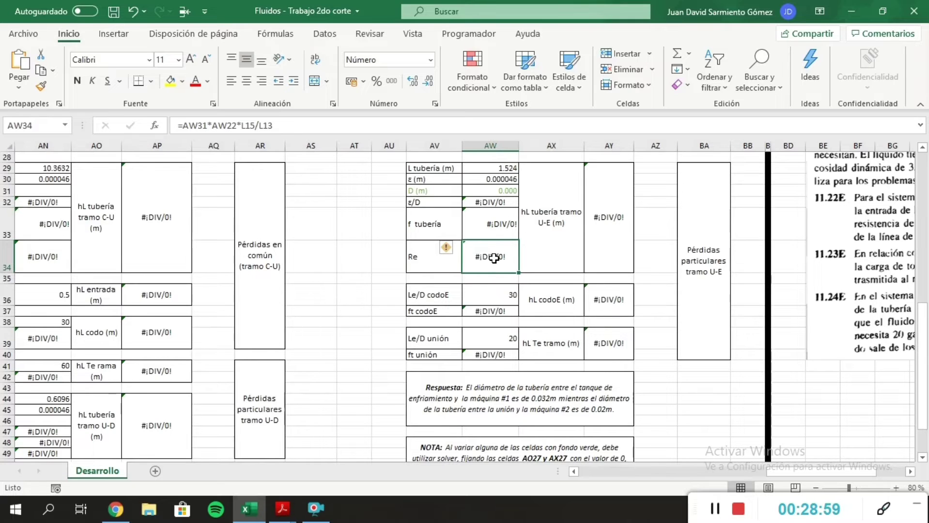
left_click(475, 222)
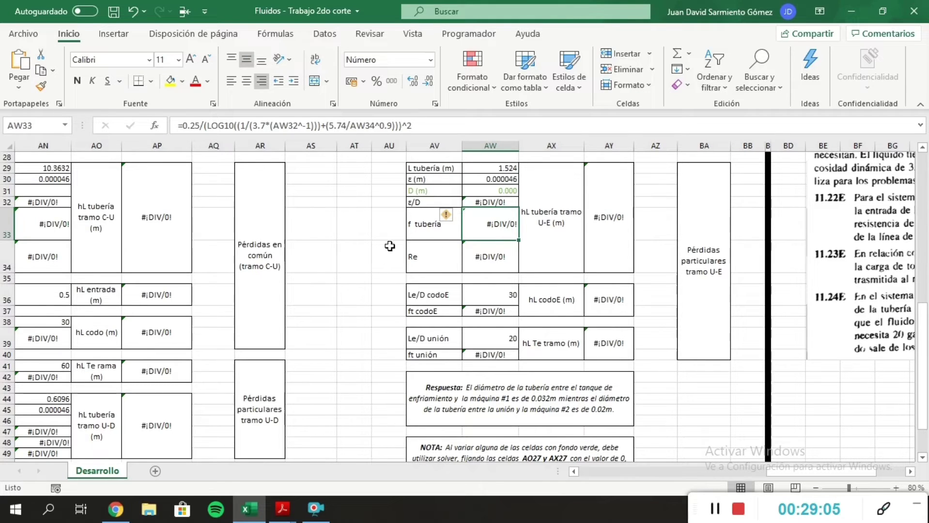
left_click(487, 202)
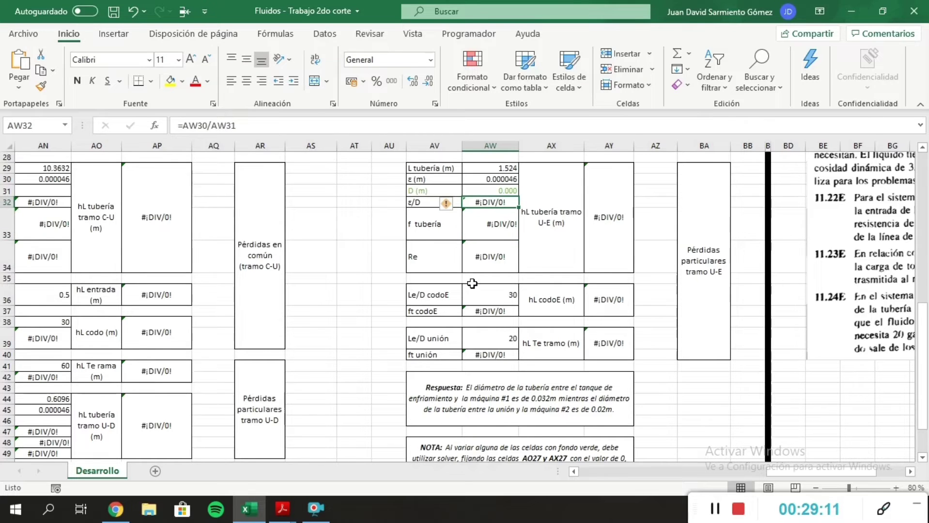
- Review the ft codoE and ft unión friction factor entries in the U-E losses table
left_click(467, 311)
left_click_drag(418, 312, 471, 312)
left_click_drag(451, 355, 473, 356)
left_click(335, 322)
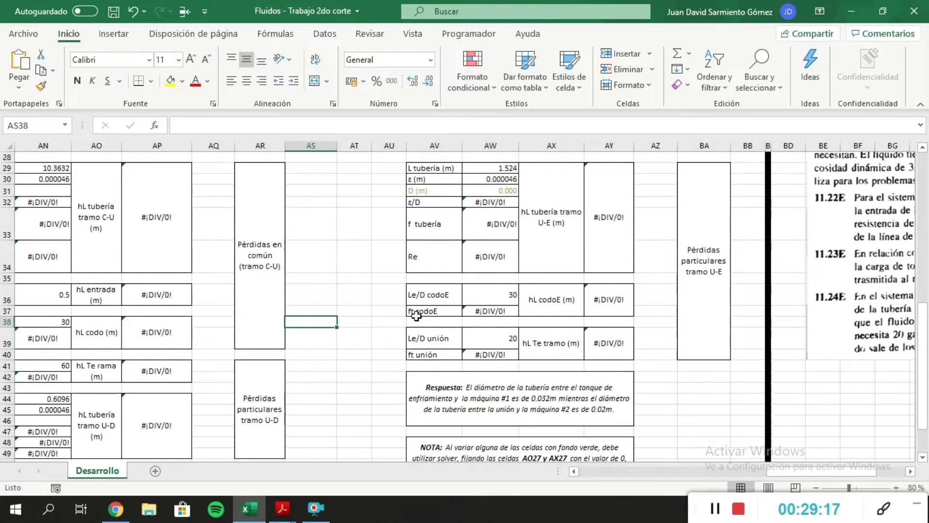
- Compare tee junction U in the diagram with the standard tee rows of the Acrobat Reader PDF's fittings table, returning to Excel
scroll(420, 302, "up", 3)
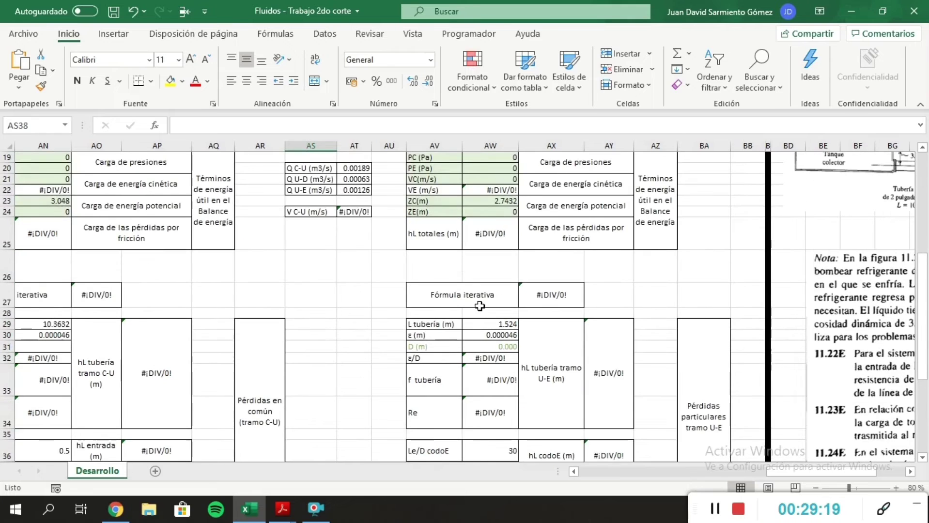
scroll(479, 307, "up", 1)
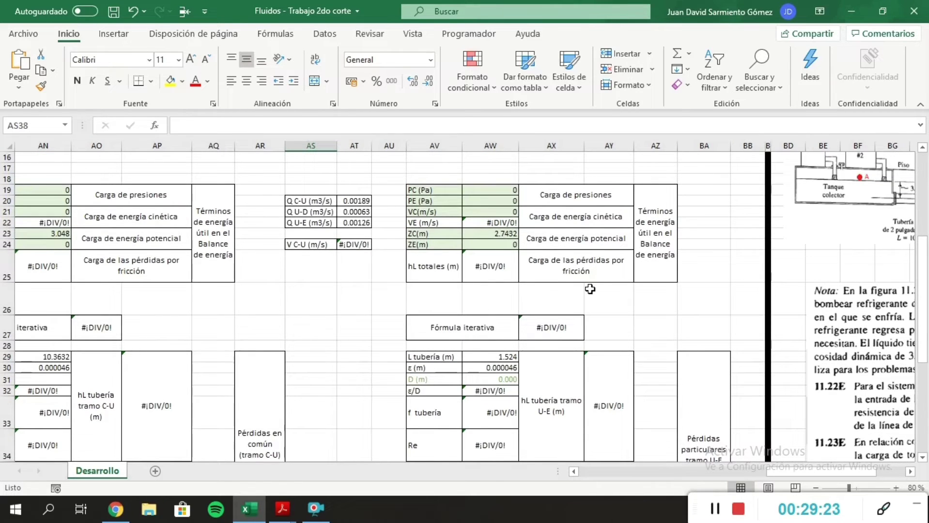
scroll(591, 287, "right", 3)
scroll(591, 289, "up", 3)
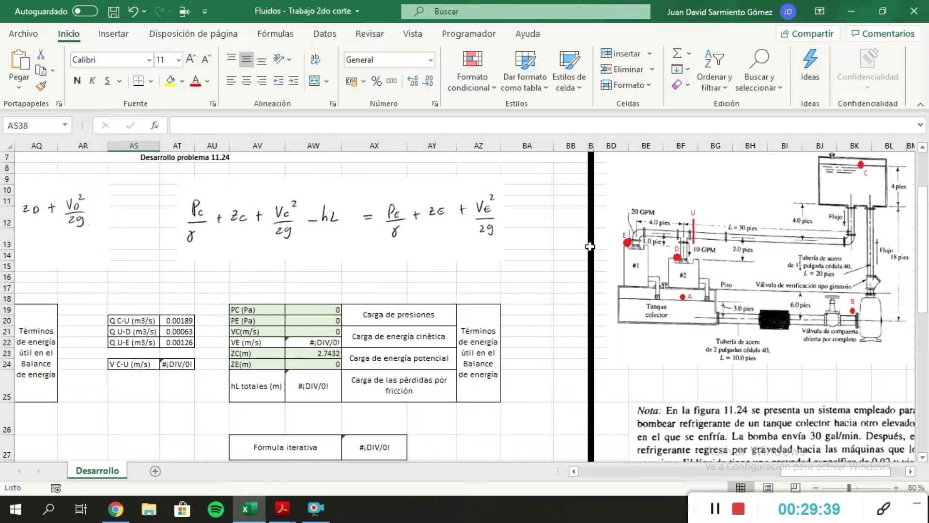
key("alt+Tab")
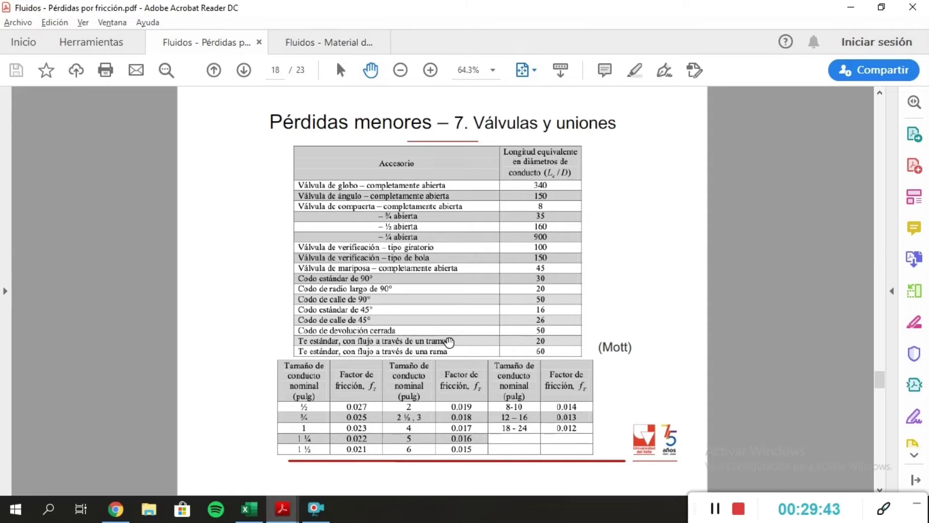
key("alt+Tab")
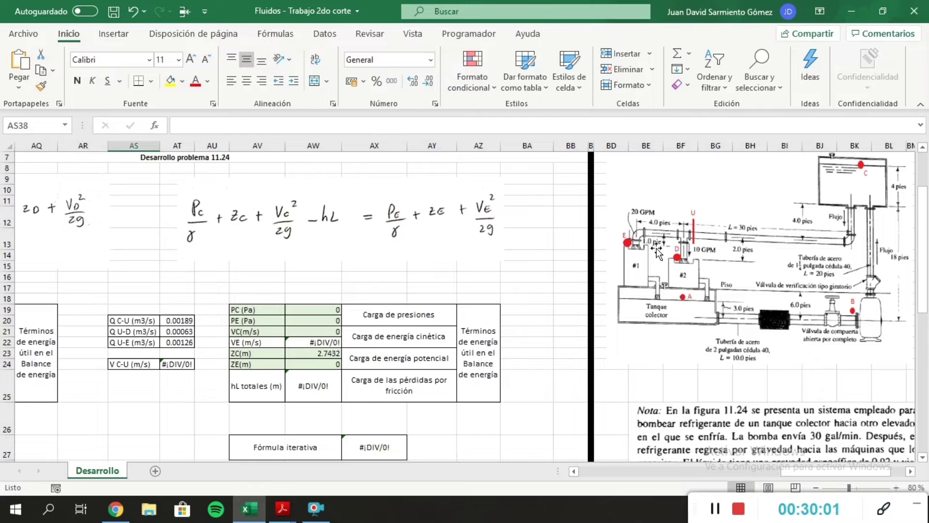
- Check the elbow near point E in the diagram against the standard 90° elbow row in the Acrobat Reader PDF's fittings table
scroll(586, 271, "down", 3)
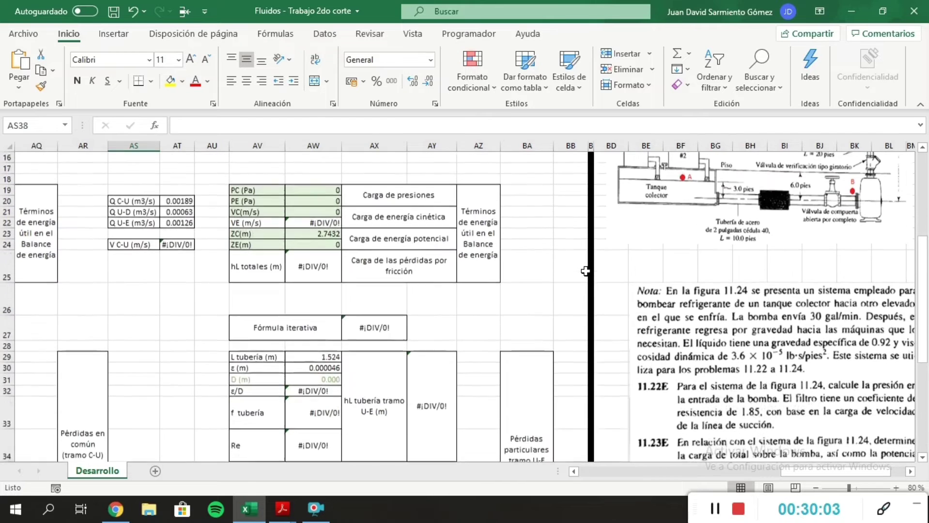
scroll(606, 251, "up", 2)
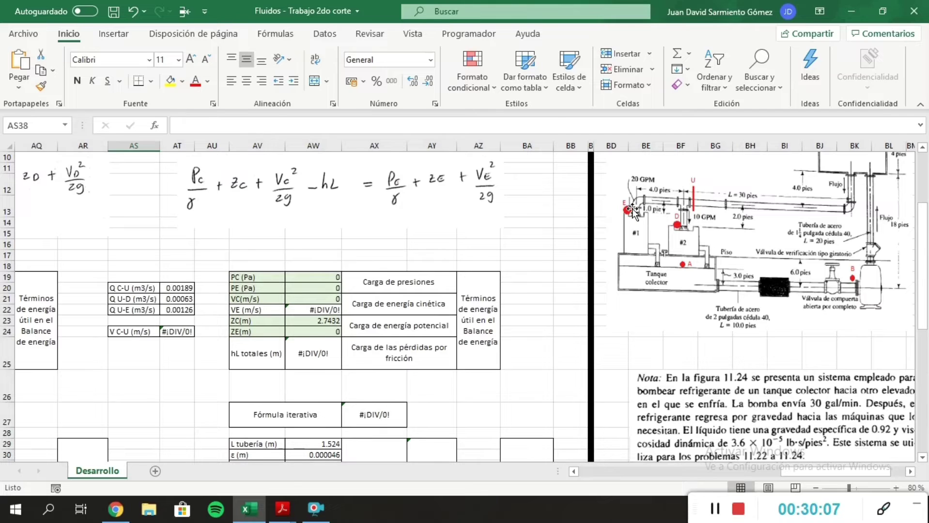
key("alt+Tab")
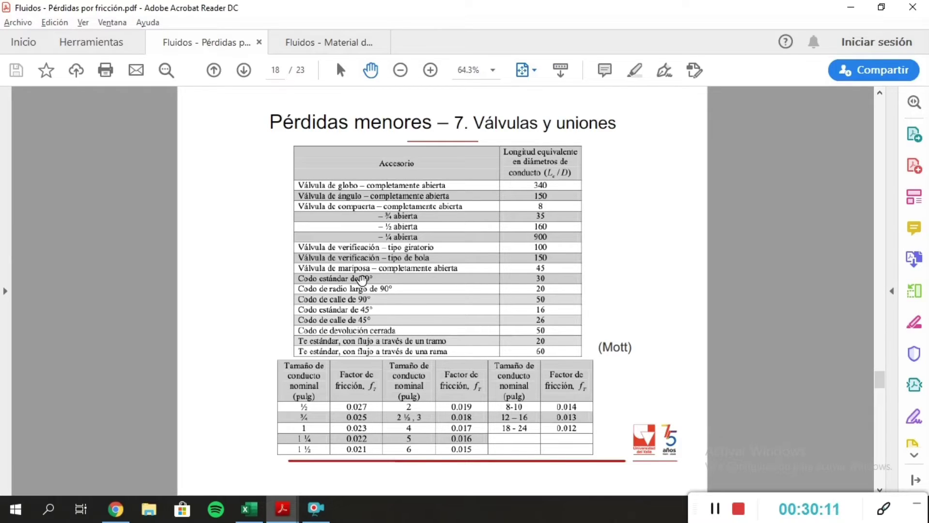
- Return to Excel and inspect the pipe length formula in AW29 of the U-E losses table without changing it
key("alt+Tab")
scroll(539, 284, "down", 5)
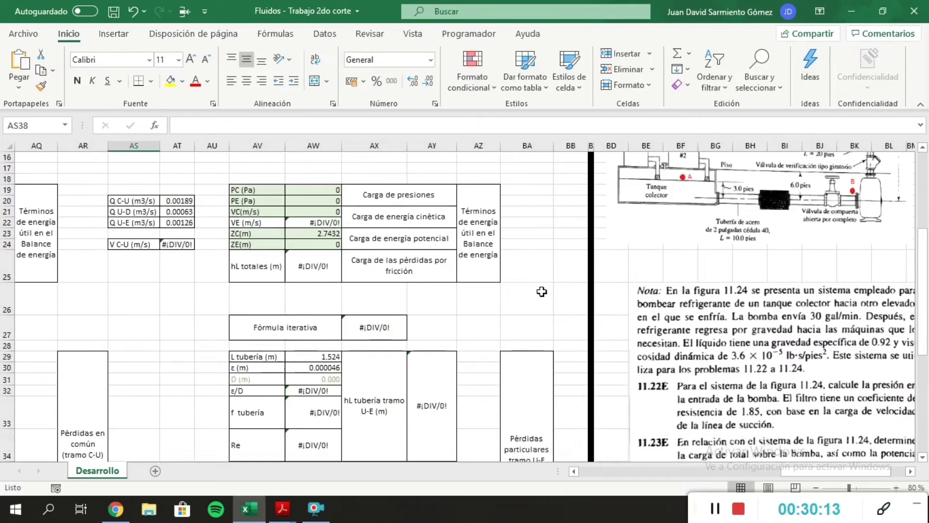
scroll(491, 319, "down", 2)
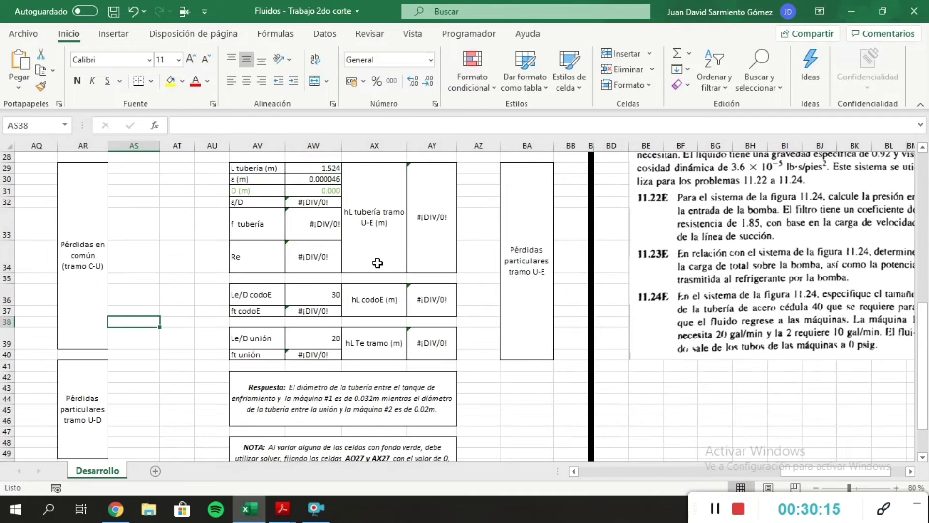
scroll(336, 267, "up", 2)
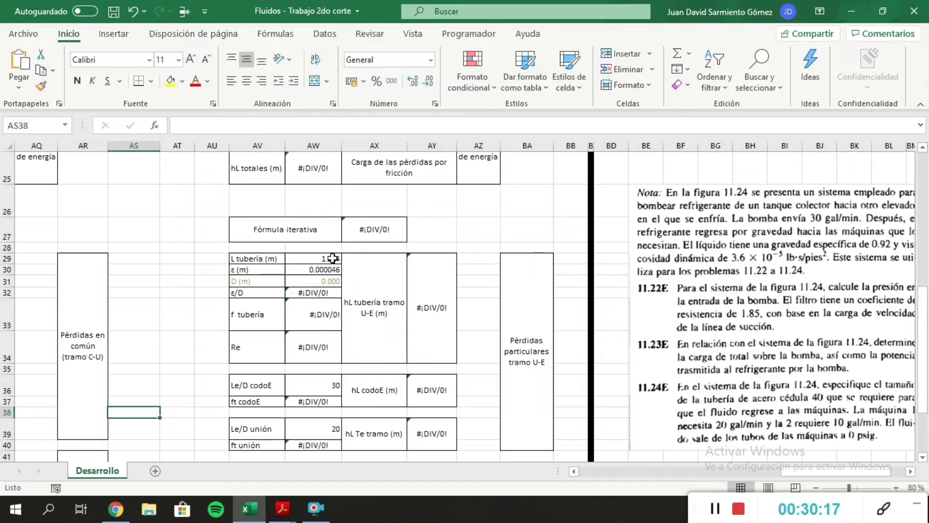
left_click(329, 258)
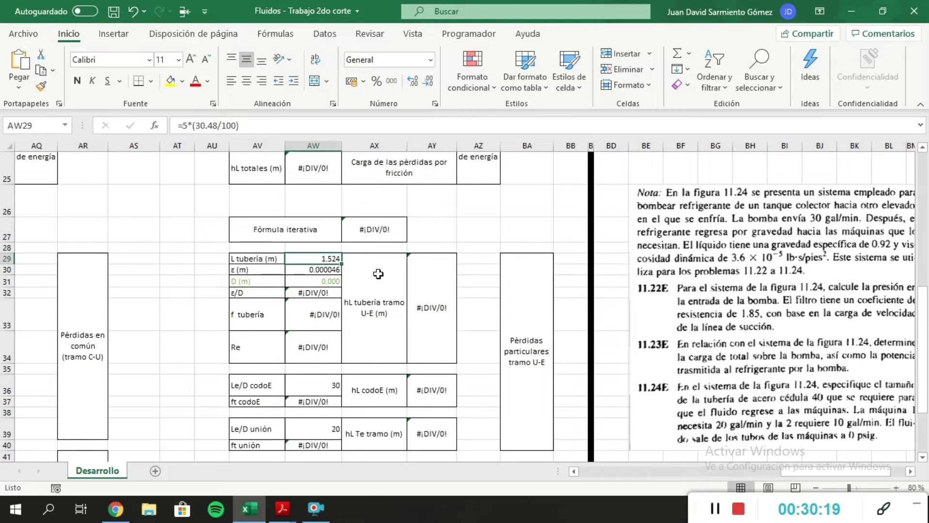
key("F2")
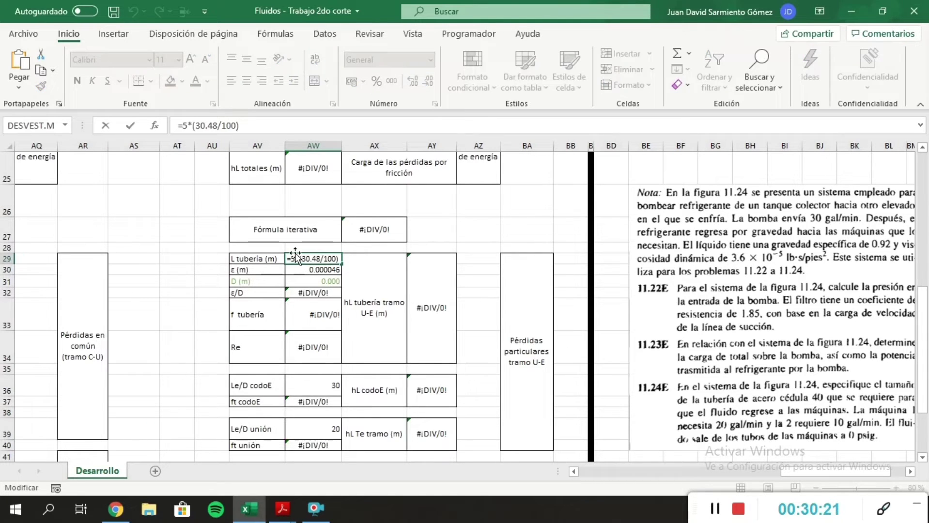
key("Escape")
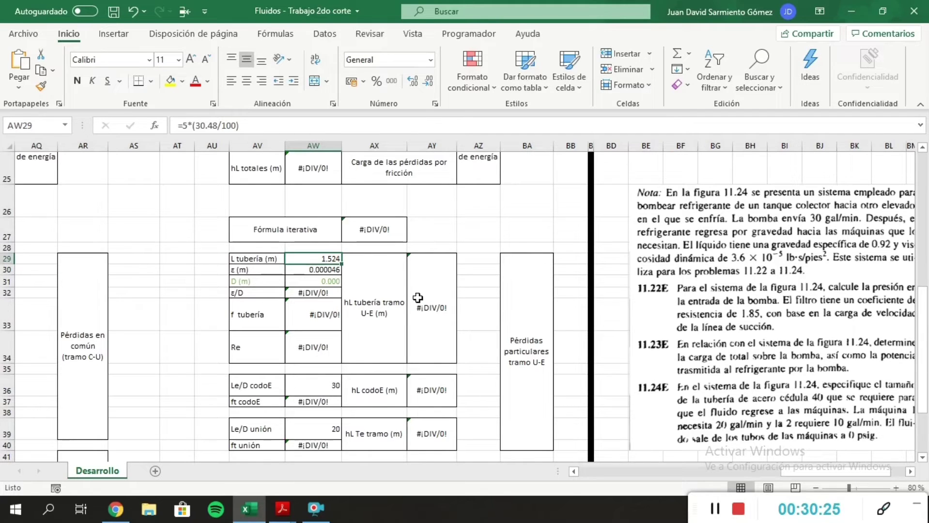
- Review the U-E friction losses for the pipe in AY29, elbow E in AX36 and the tee run in AX39
left_click(454, 294)
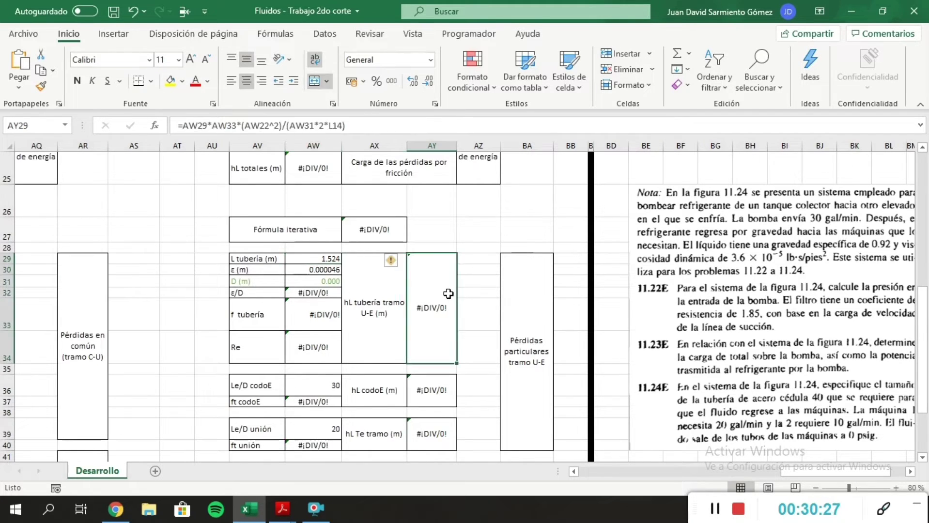
scroll(317, 323, "down", 1)
left_click(367, 296)
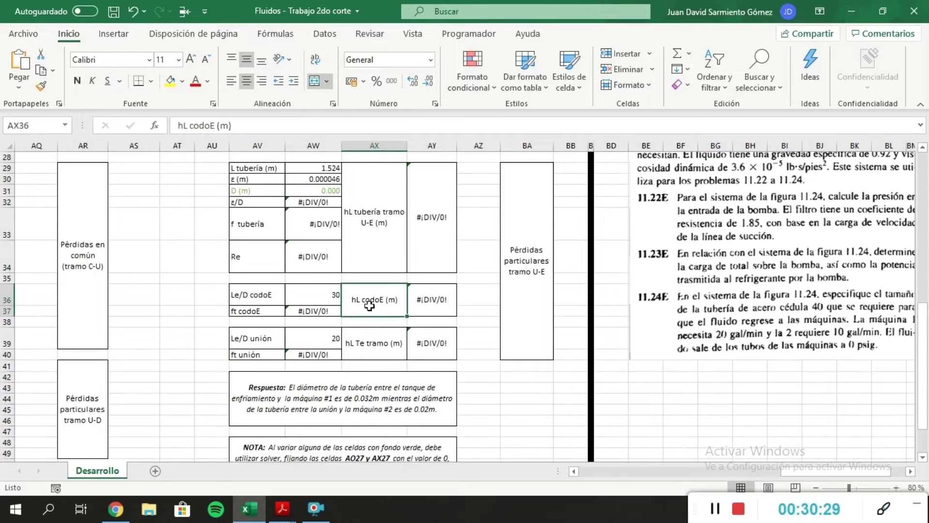
left_click(369, 334)
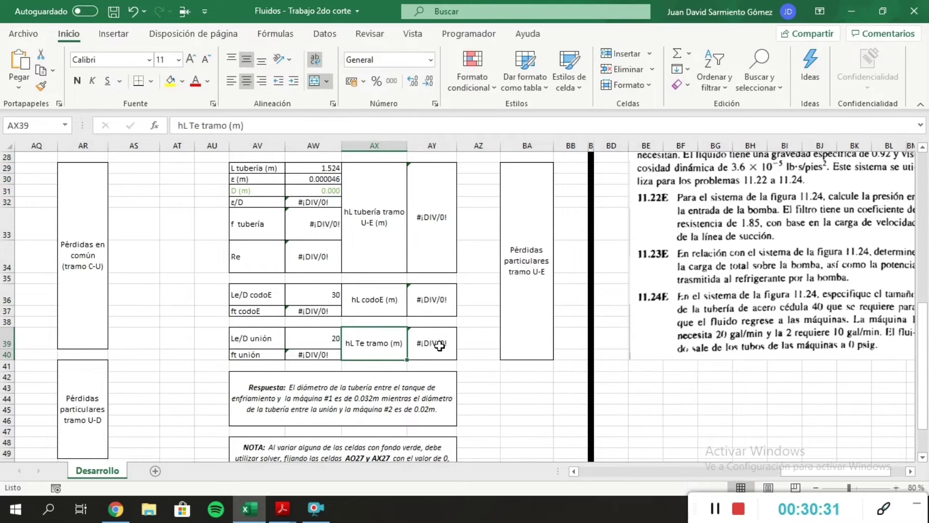
- Compare the C-D and C-E energy balances, with their equations, loss tables and iterative formulas, side by side
scroll(455, 308, "down", 1)
scroll(455, 310, "left", 2)
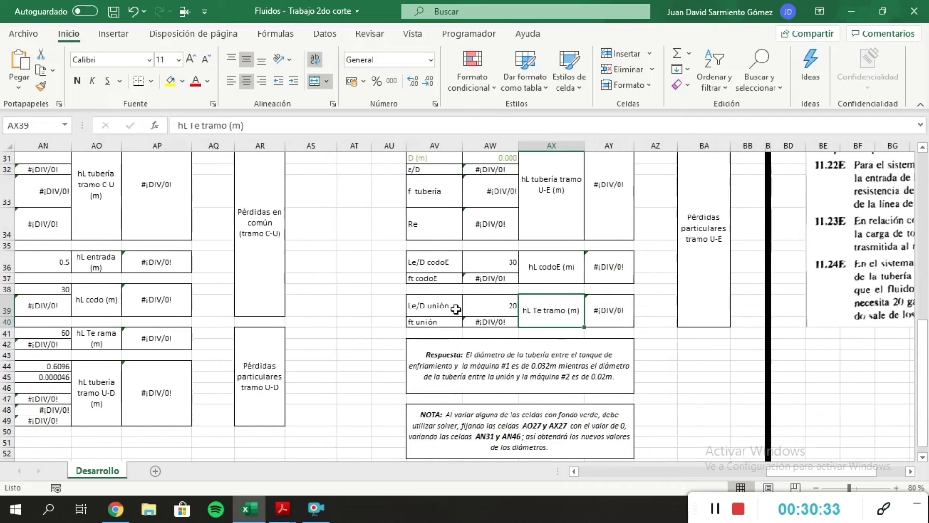
scroll(429, 363, "left", 2)
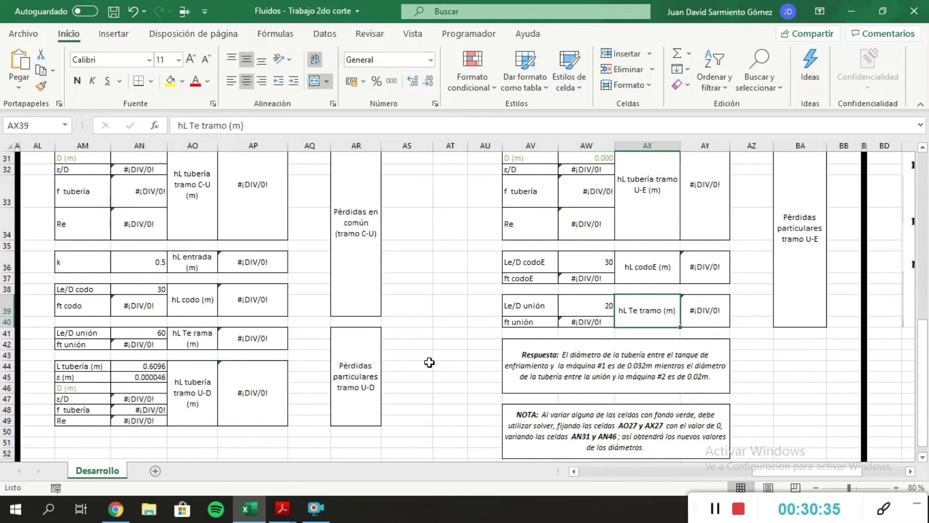
scroll(429, 362, "up", 6)
scroll(429, 363, "up", 2)
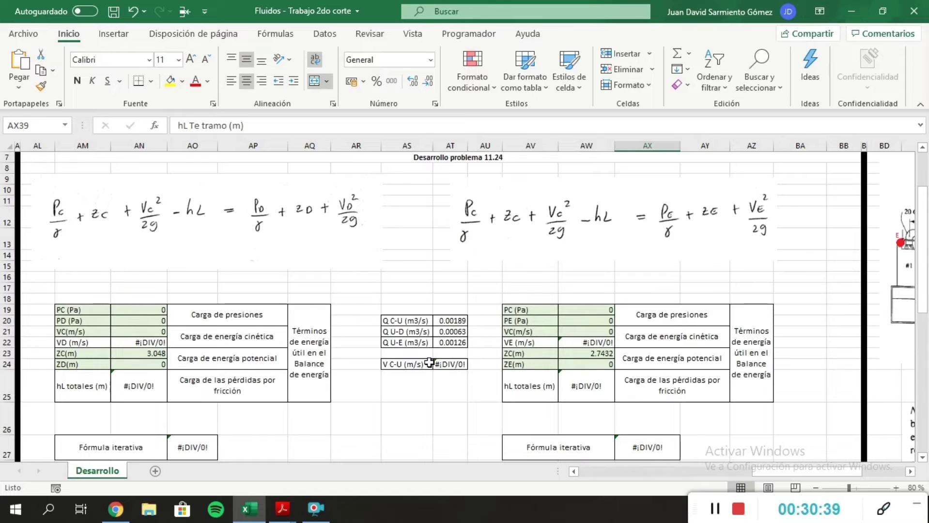
scroll(429, 362, "down", 3)
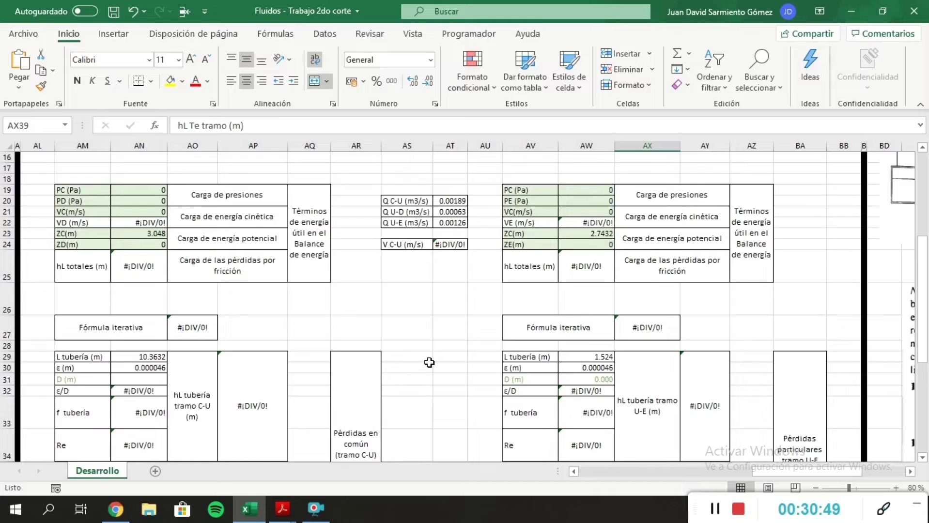
- Clear the diameter cell AW31 in the U-E losses table
left_click(577, 379)
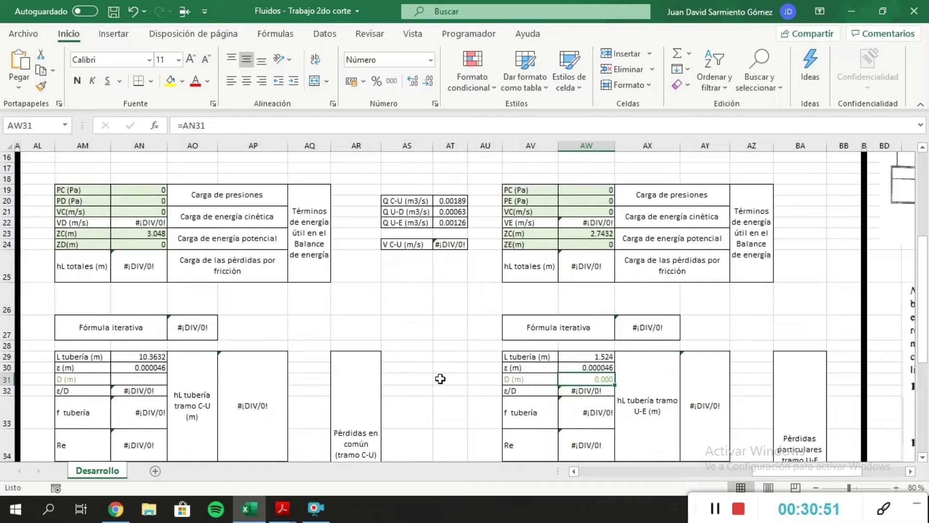
key("Delete")
left_click(460, 378)
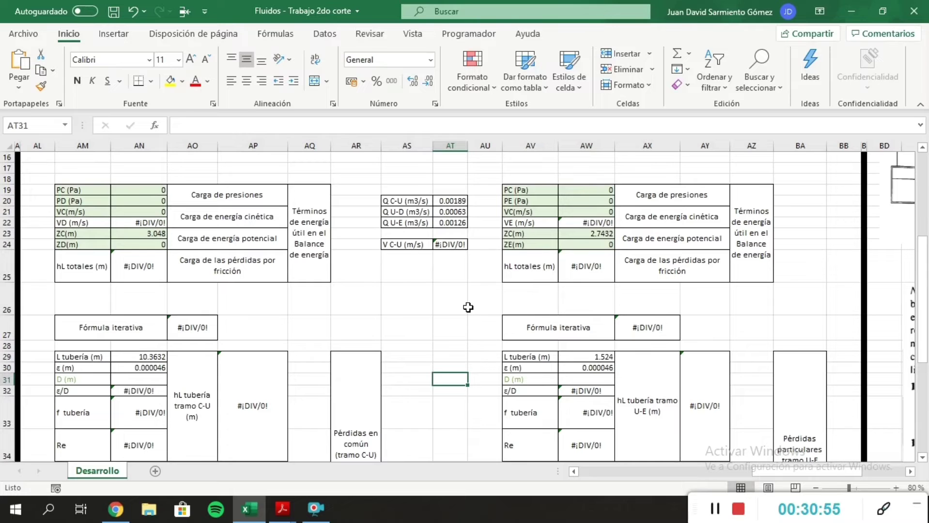
- Open Solver and reset all of its parameters, confirming the reset and repositioning the dialog
left_click(324, 34)
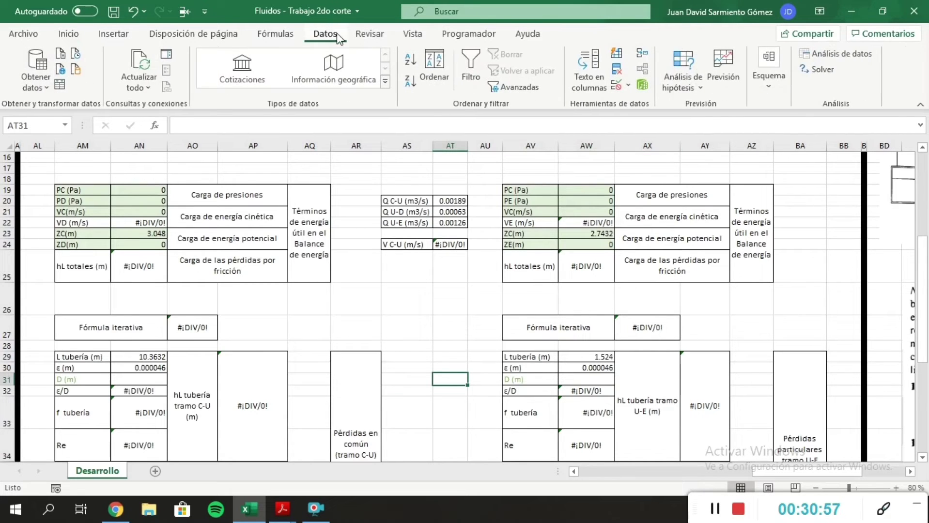
left_click(823, 69)
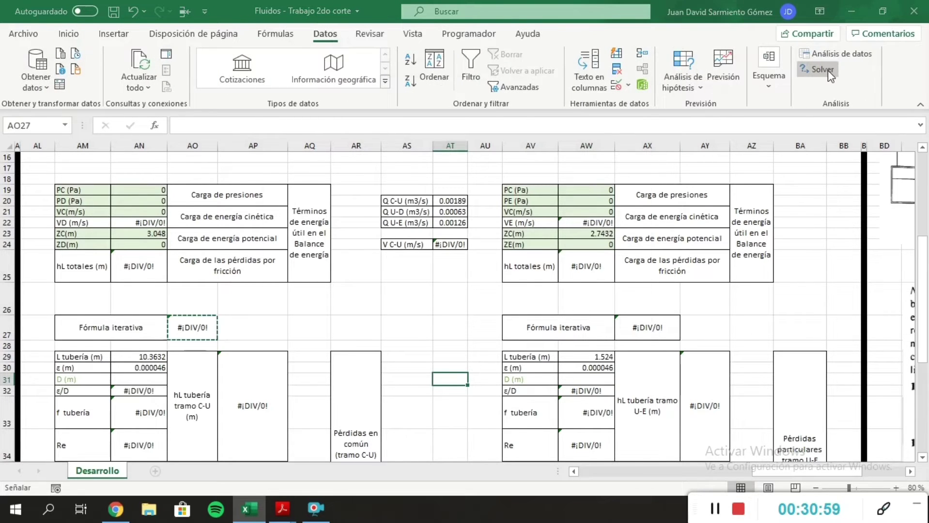
left_click(595, 302)
left_click(524, 305)
left_click_drag(426, 88, 428, 63)
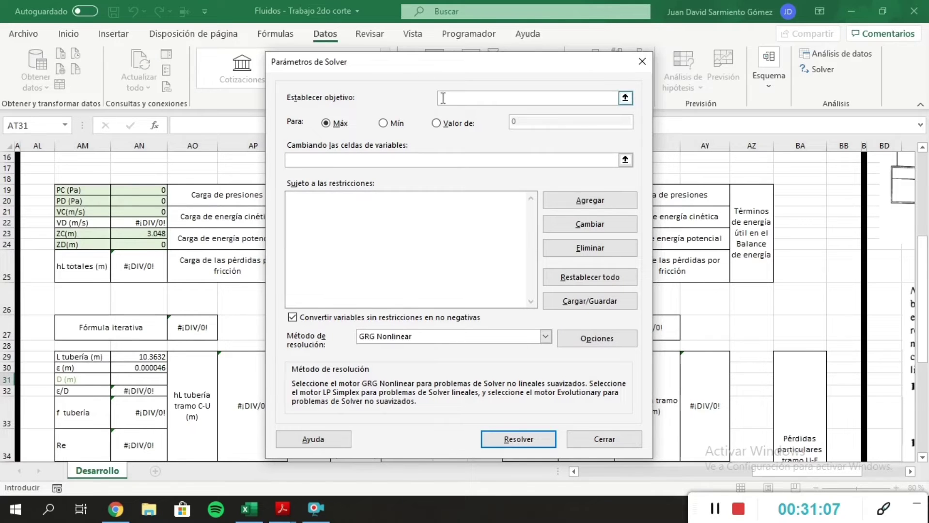
- Set the Solver objective AO27 to a value of 0, with AN31 as the variable cell
left_click(194, 327)
left_click(460, 123)
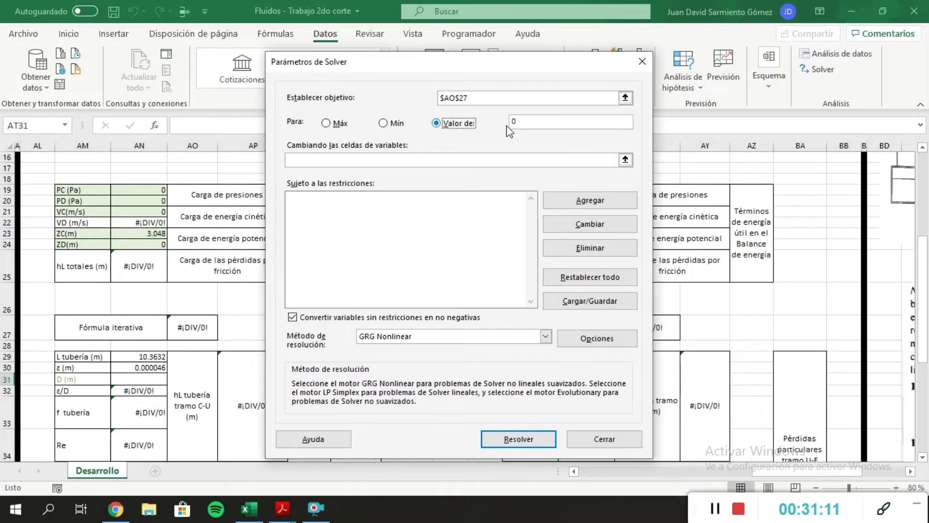
left_click(472, 159)
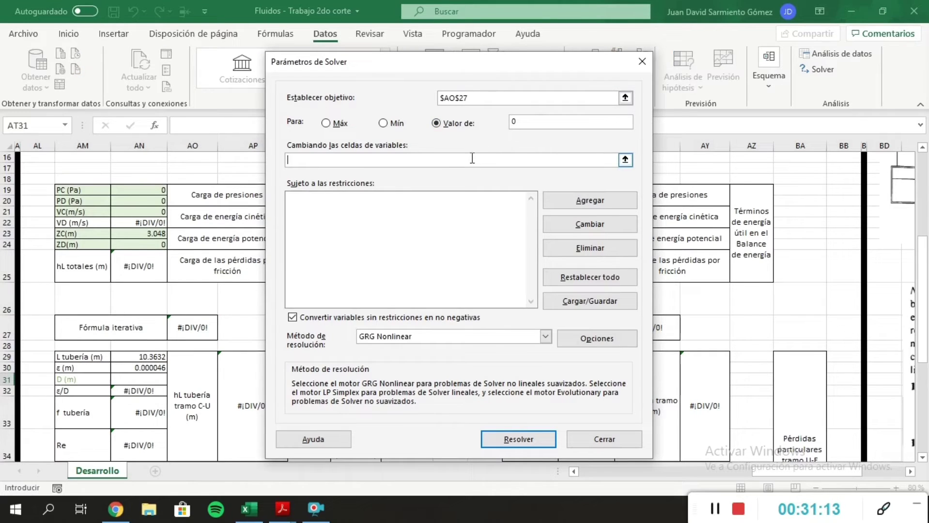
left_click(152, 381)
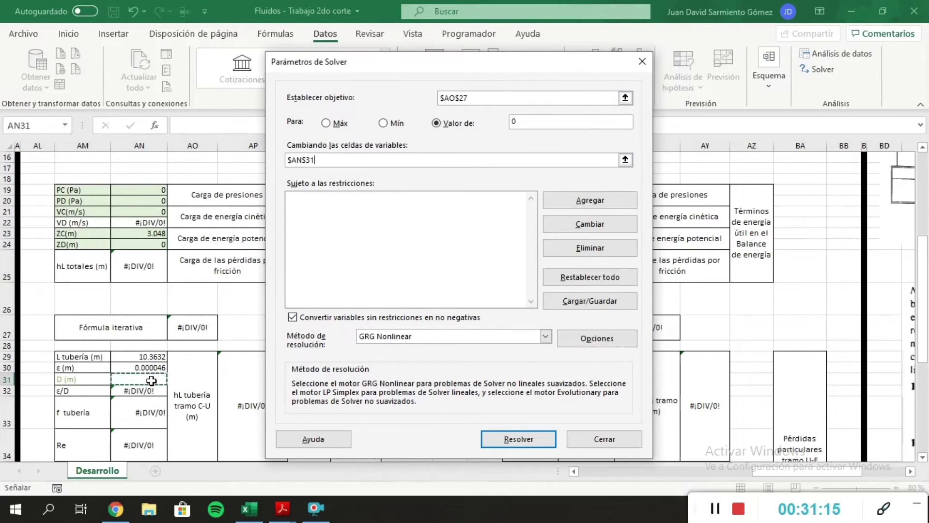
type(";")
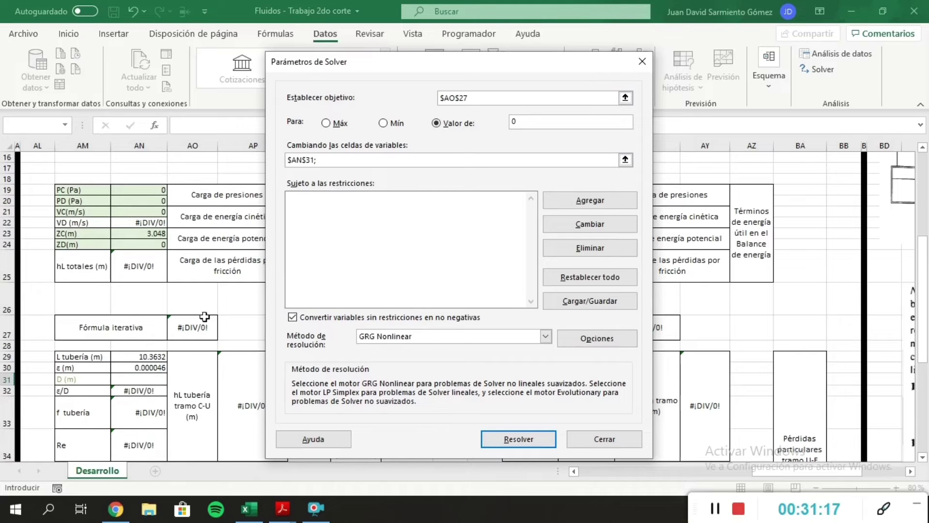
left_click_drag(482, 67, 428, 69)
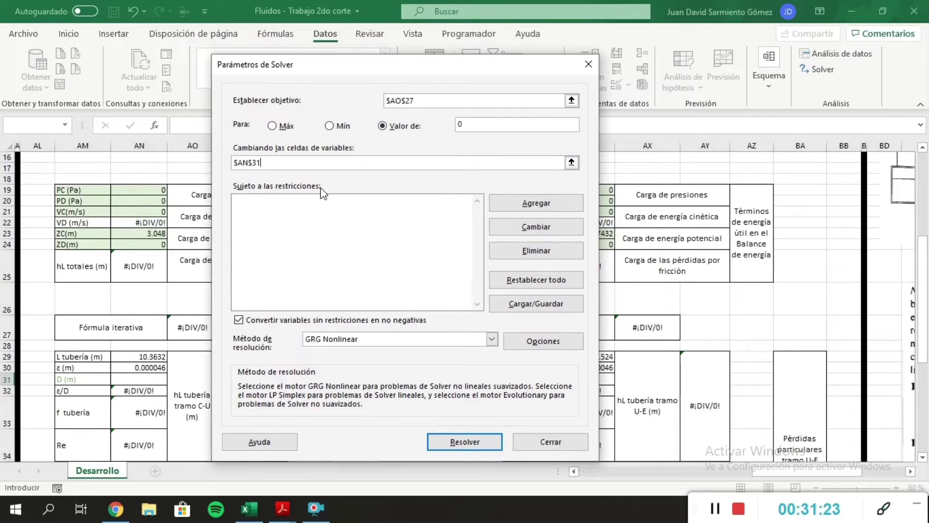
left_click_drag(402, 70, 478, 66)
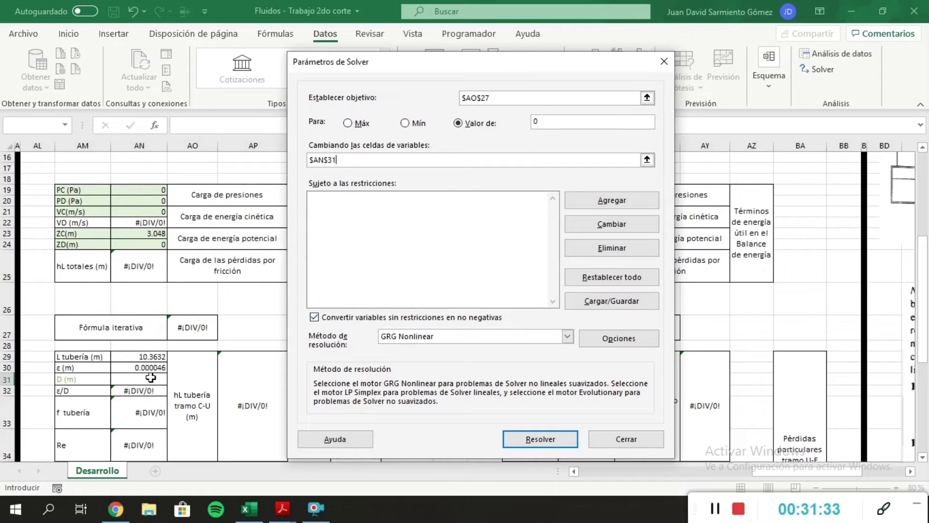
- Add a Solver constraint that makes the C-E iterative formula AX27 equal to 0
left_click(505, 201)
left_click(592, 199)
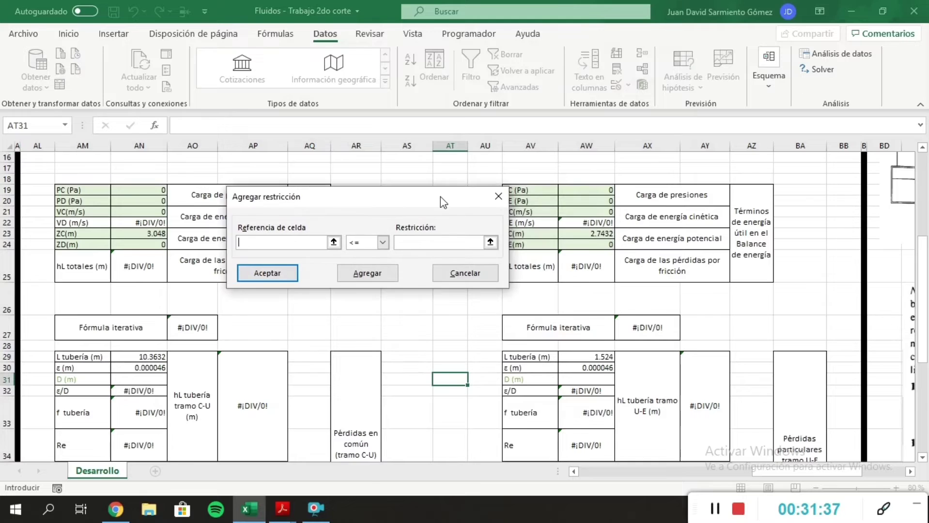
left_click(671, 328)
left_click(382, 242)
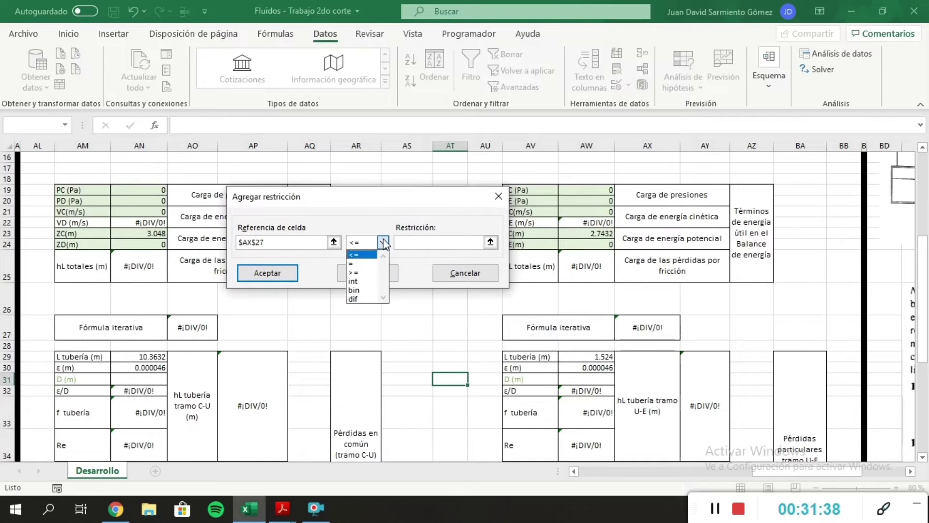
left_click(376, 264)
left_click(436, 246)
type("0")
left_click(362, 274)
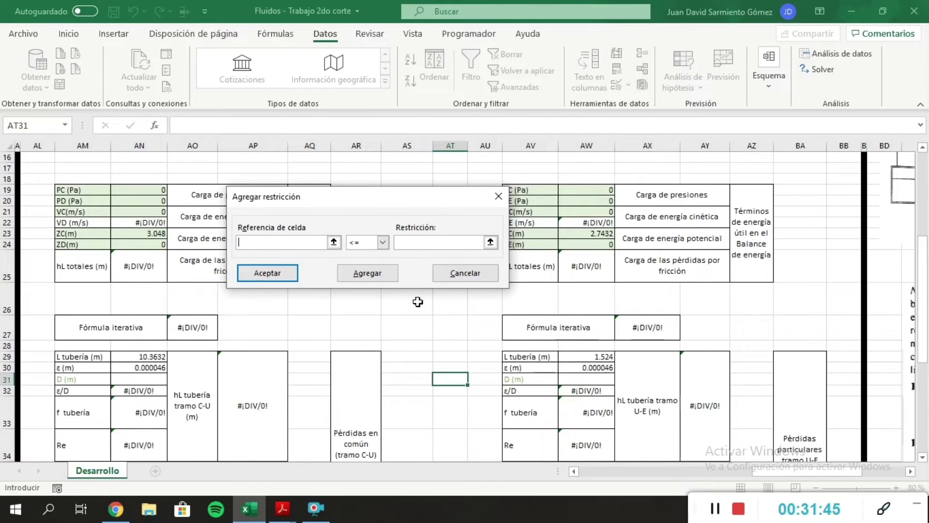
- Add a Solver constraint that makes the U-E diameter AW31 equal to the C-U diameter AN31
left_click(585, 380)
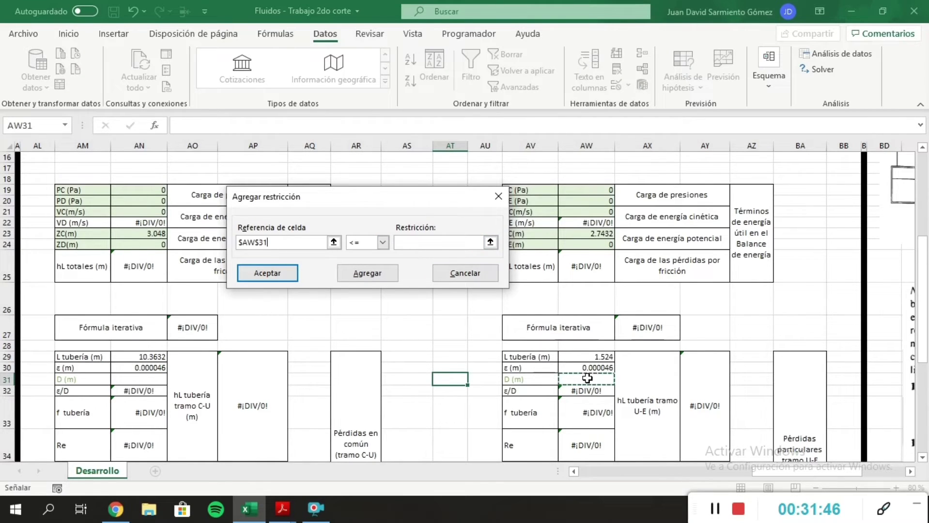
left_click(383, 243)
left_click(378, 264)
left_click(155, 381)
left_click(377, 274)
- Add a final Solver constraint that makes the U-D diameter AN46 equal to AN31, returning to the Solver parameters
scroll(358, 334, "down", 4)
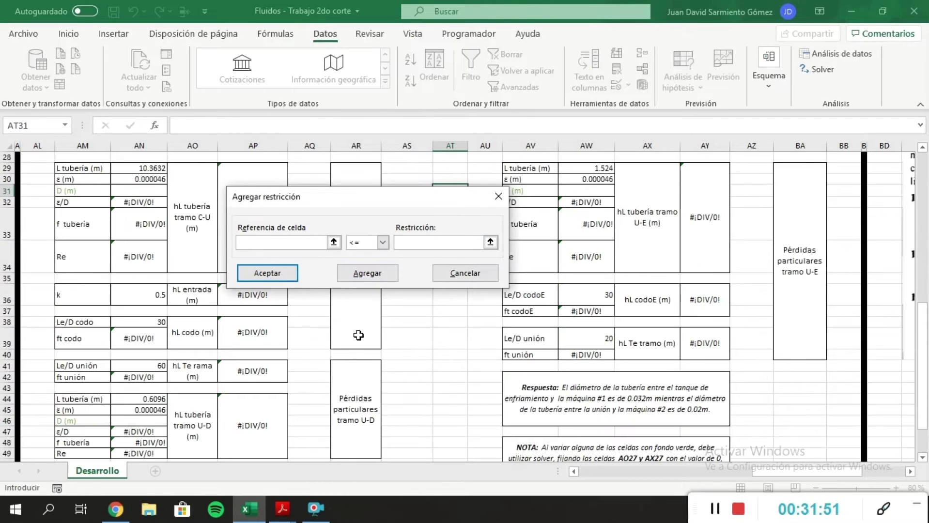
left_click(154, 419)
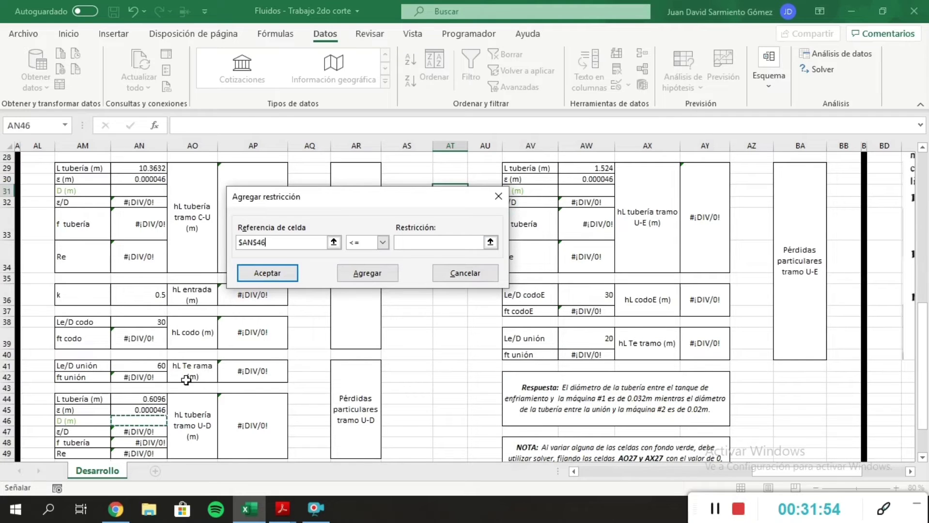
left_click(382, 242)
left_click(357, 264)
left_click(157, 190)
left_click(286, 276)
left_click_drag(399, 50, 490, 58)
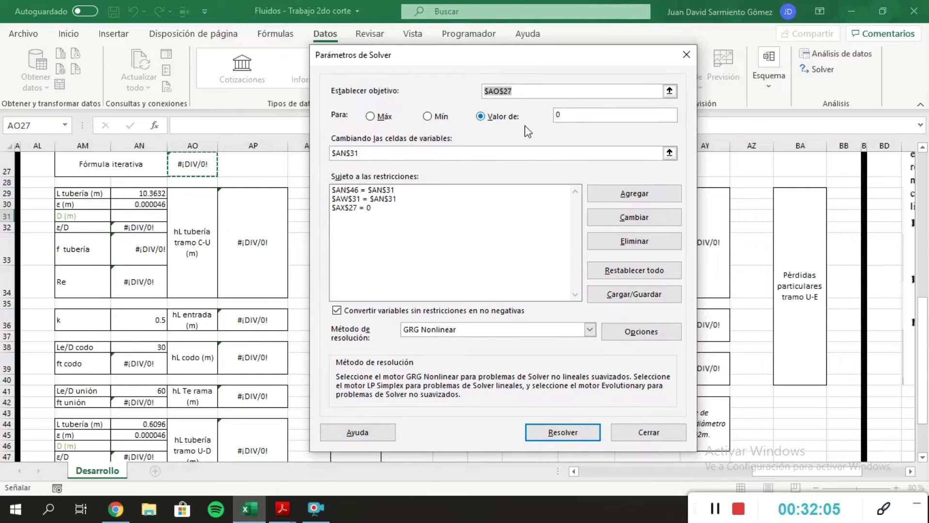
- Try to solve for the pipe diameters with the GRG Nonlinear method, keeping the Solver solution
scroll(526, 153, "up", 3)
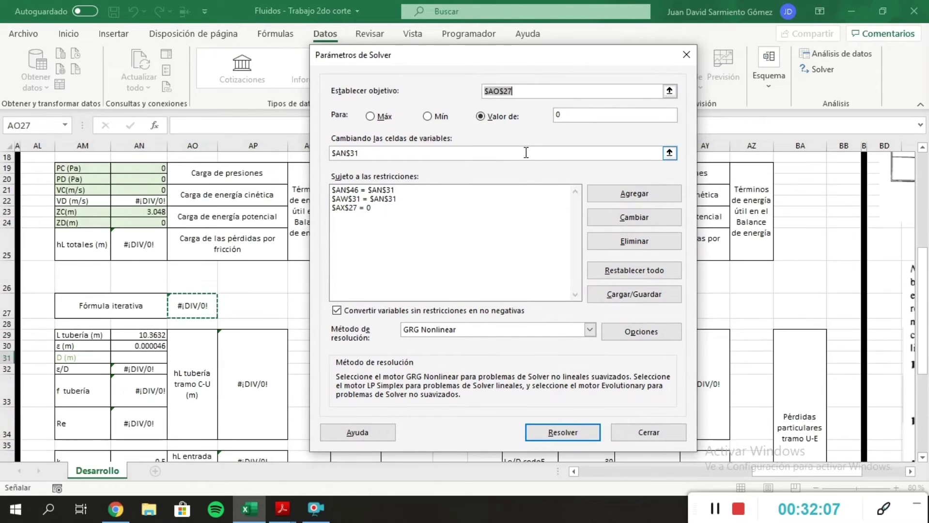
scroll(526, 152, "up", 1)
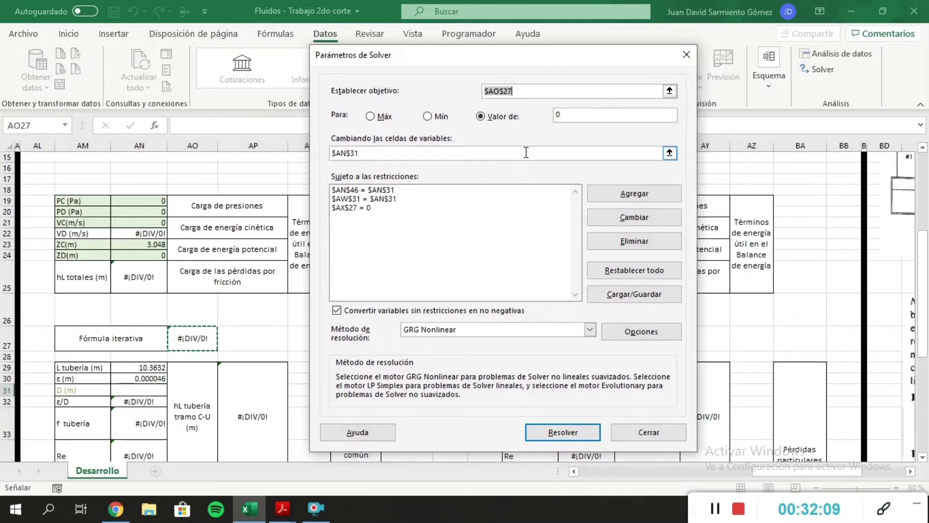
left_click(562, 432)
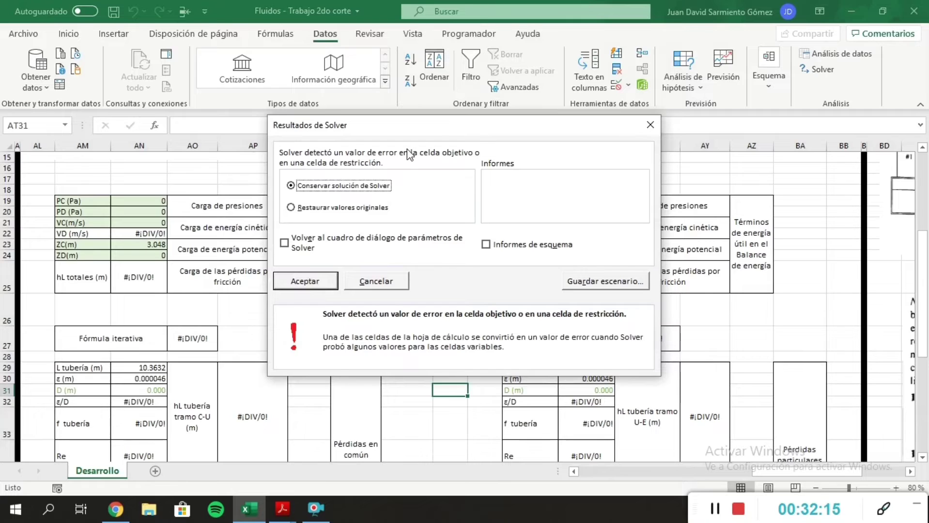
left_click(318, 281)
- Set the C-U pipe diameter in AN31 to 0.03 m as a starting guess
left_click(157, 390)
type("0.0")
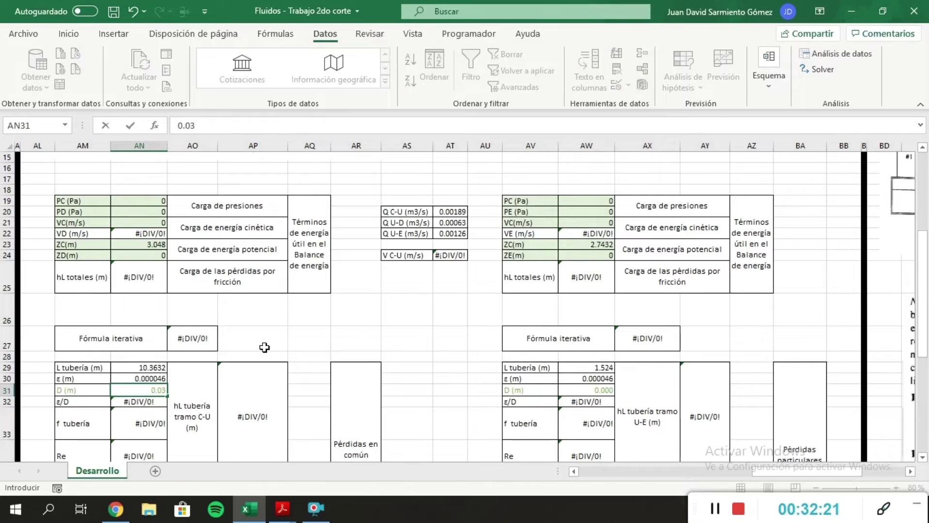
key("Return")
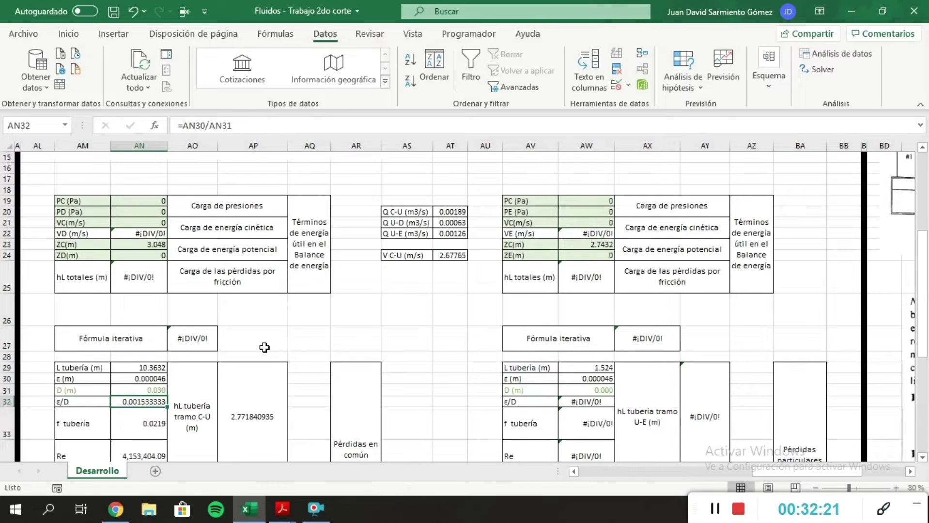
- Try to solve for the diameters again with the existing Solver parameters, discarding the result
left_click(805, 71)
left_click(558, 429)
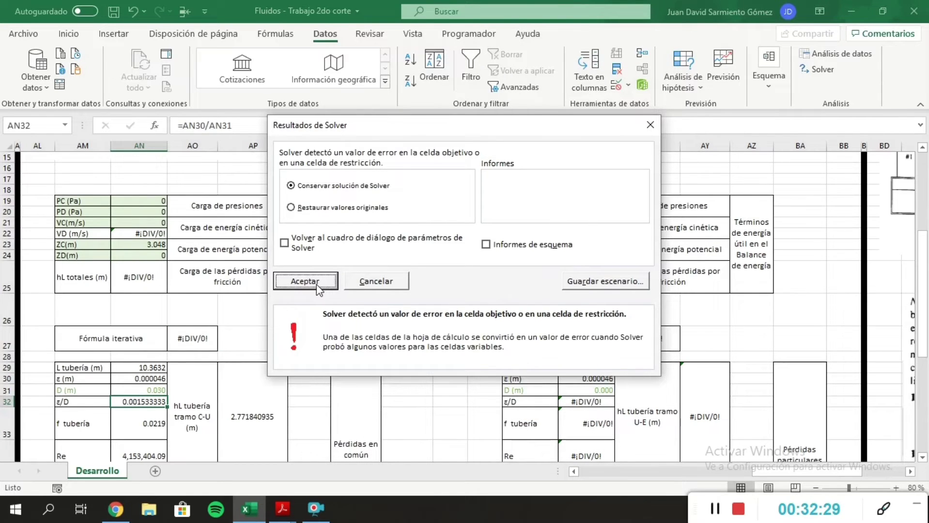
left_click(357, 284)
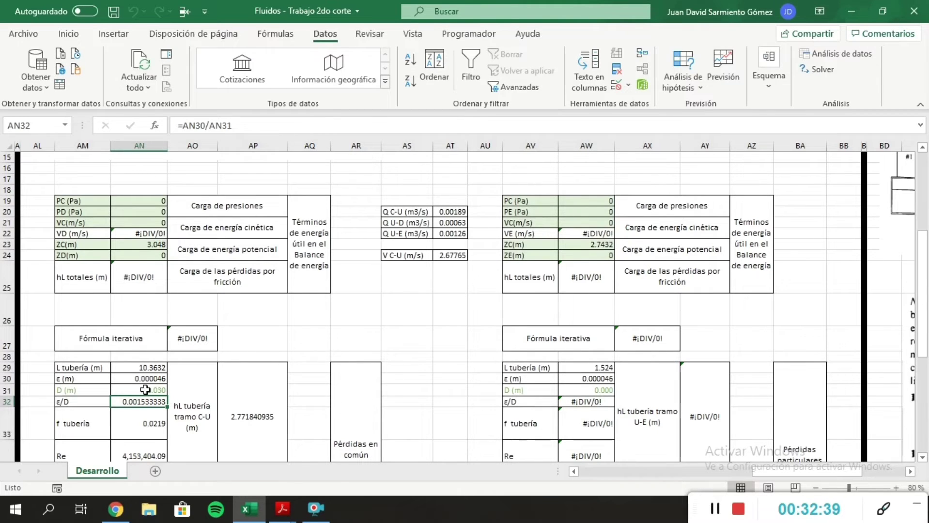
- Link the U-E pipe diameter in AW31 to the C-U diameter with the formula =AN31
left_click(581, 390)
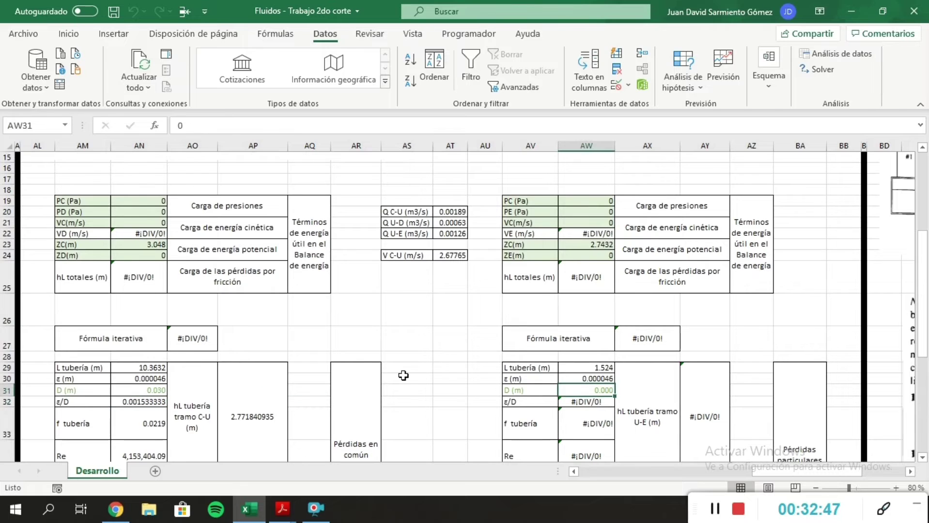
type("=")
left_click(126, 390)
key("Return")
- Examine the piping diagram for the line from tank C through union U to machine #1 at point E
scroll(363, 307, "down", 1)
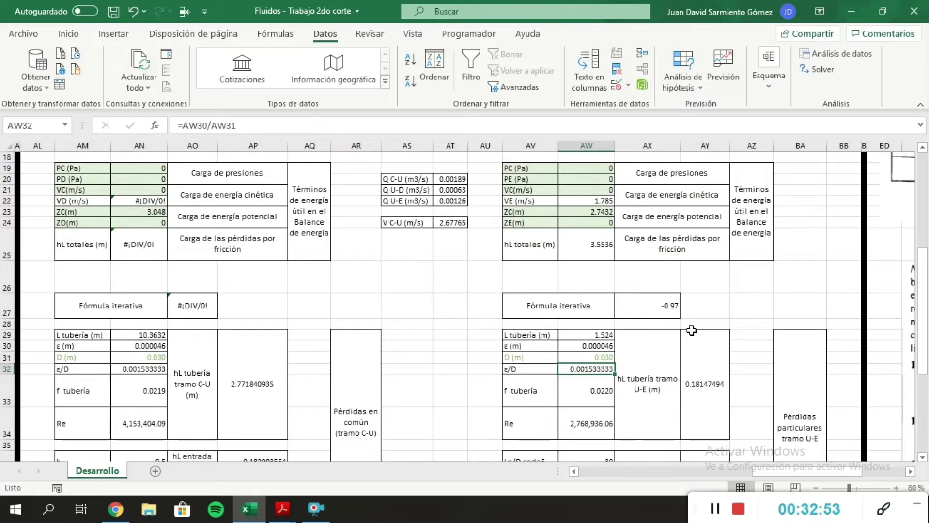
scroll(691, 331, "up", 3)
scroll(691, 330, "right", 2)
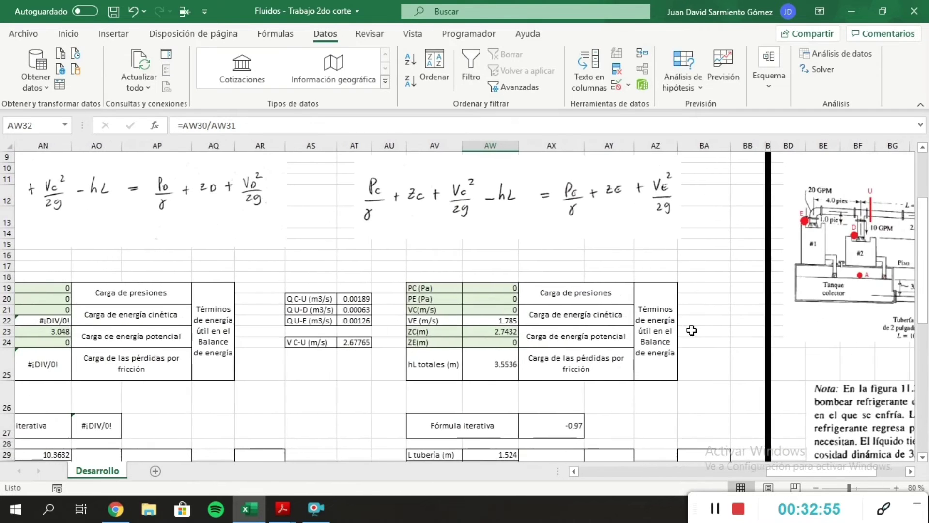
scroll(691, 330, "right", 3)
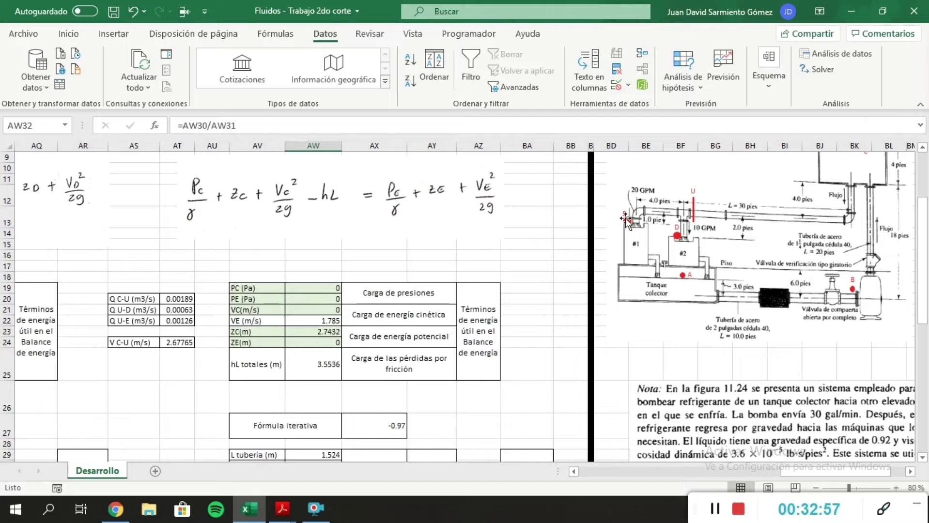
scroll(625, 219, "up", 1)
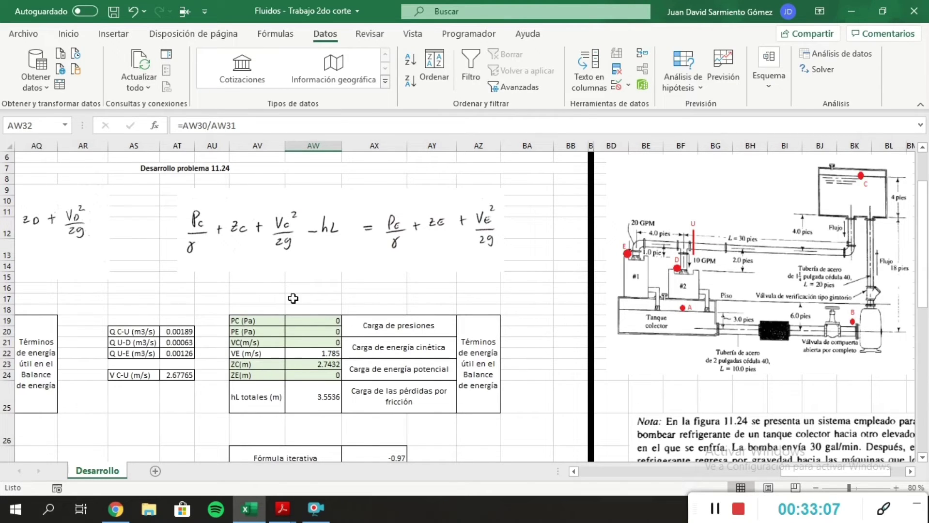
scroll(311, 323, "down", 4)
scroll(311, 323, "left", 3)
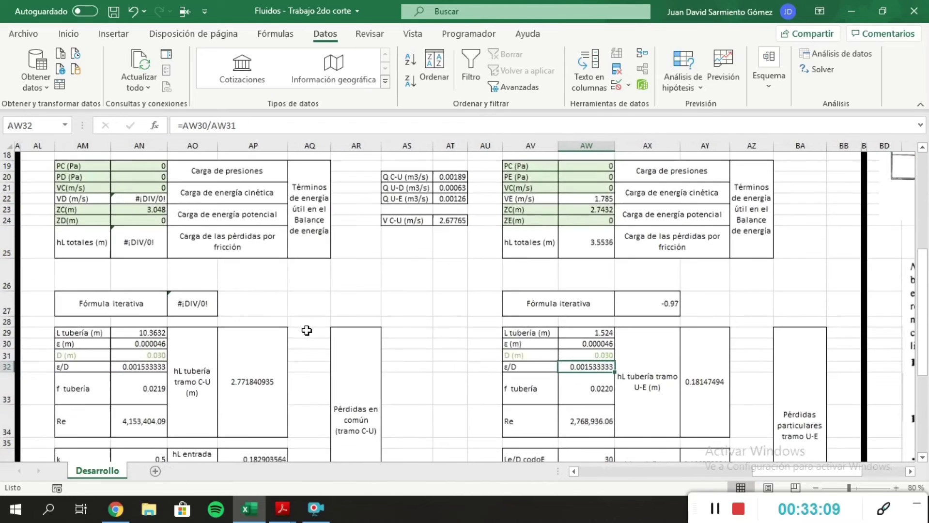
- Review the diameter cells AN46, AW31 and AN31 to see which ones Solver has to vary
scroll(311, 324, "down", 5)
left_click(138, 364)
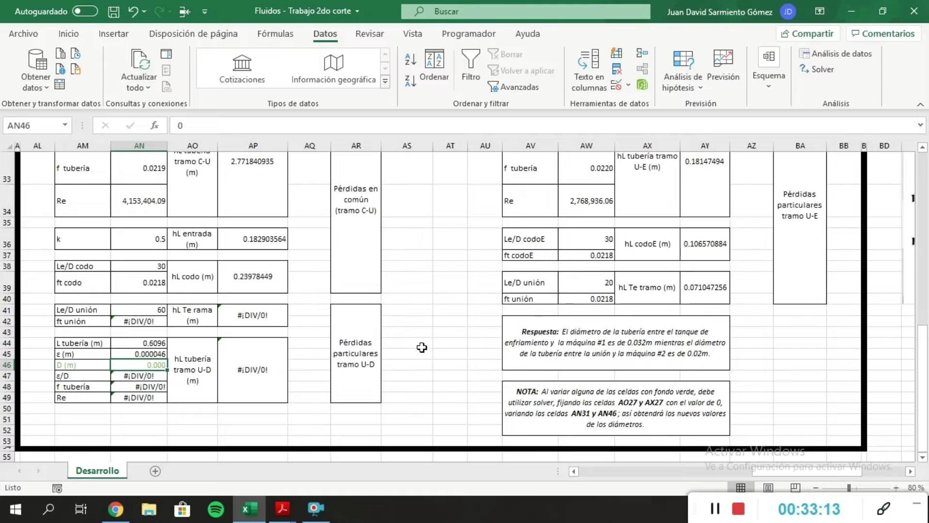
scroll(417, 344, "up", 3)
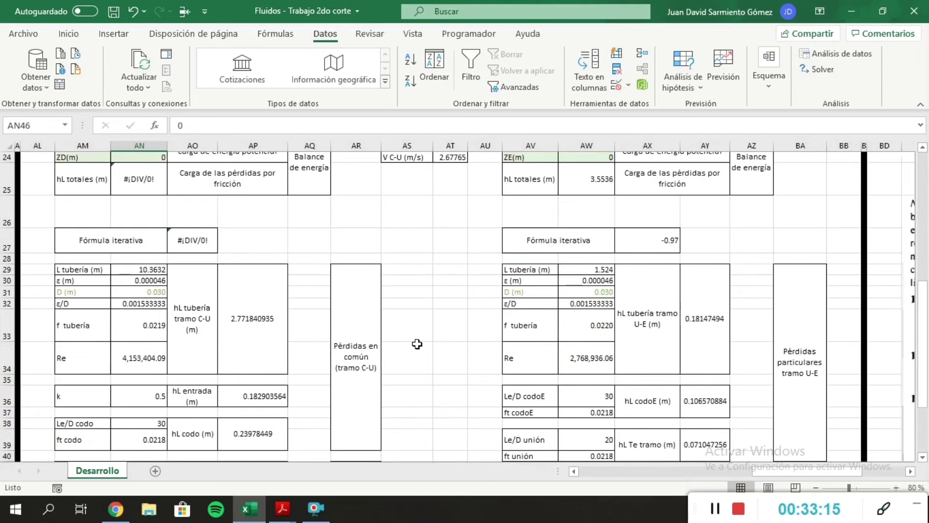
scroll(417, 344, "up", 1)
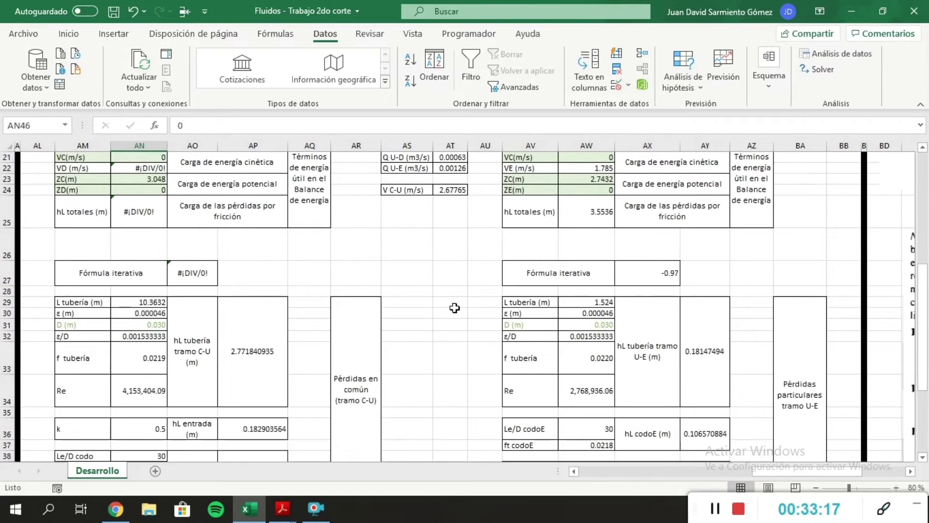
left_click(599, 322)
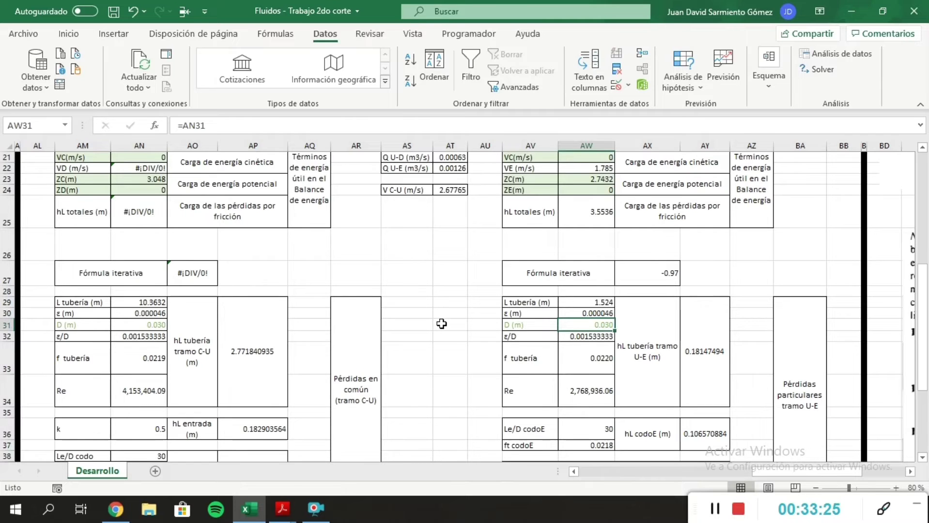
scroll(442, 324, "down", 1)
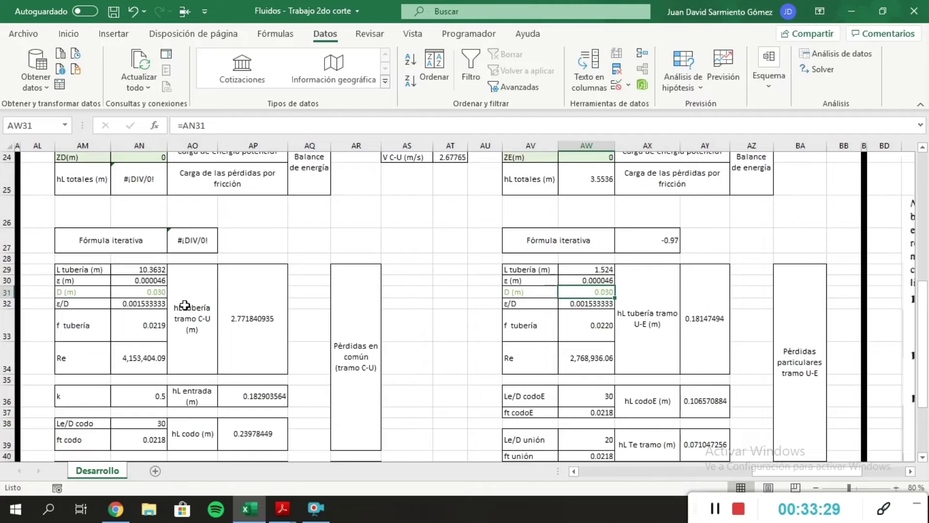
left_click(117, 295)
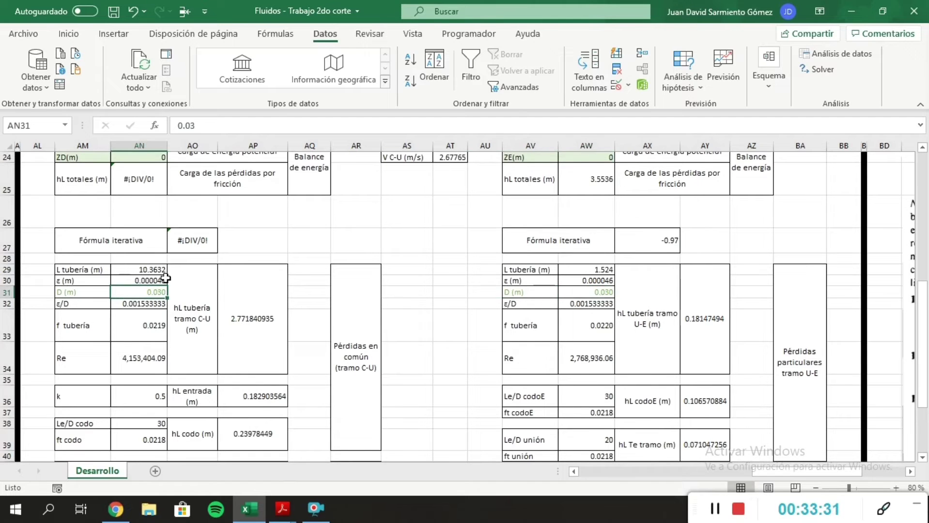
scroll(146, 296, "down", 3)
left_click(158, 365, "ctrl")
scroll(383, 339, "up", 4)
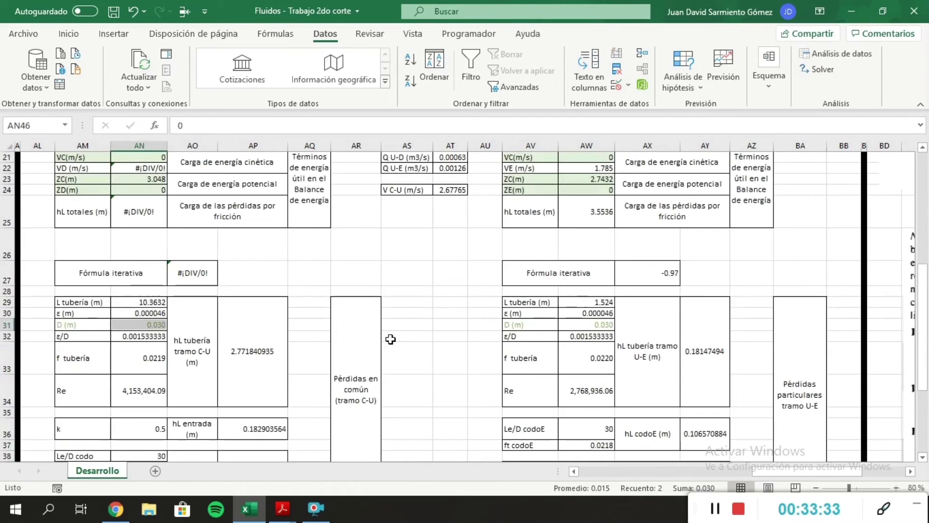
- Compare the branches at union U in the piping diagram with the linked diameter cells AW31 and AN31
scroll(389, 335, "right", 5)
scroll(664, 256, "up", 3)
scroll(663, 257, "up", 1)
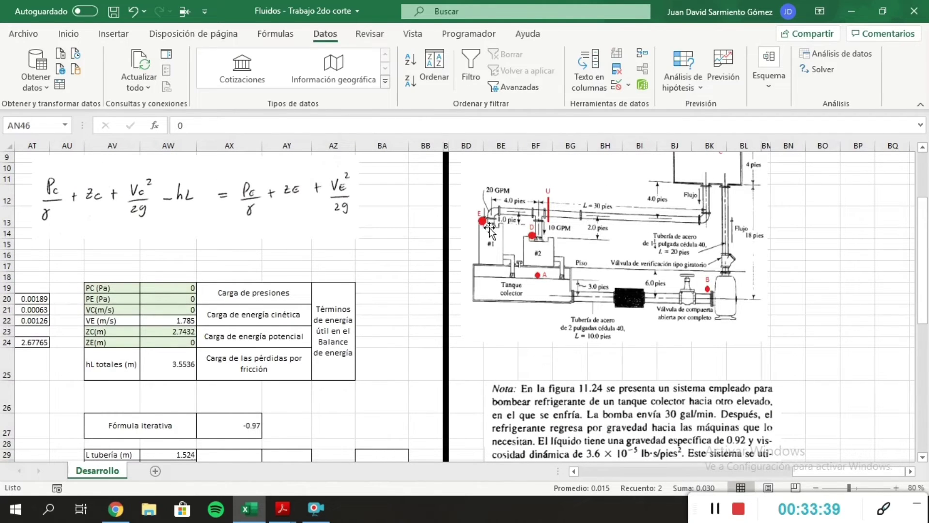
scroll(324, 363, "left", 3)
scroll(325, 363, "left", 1)
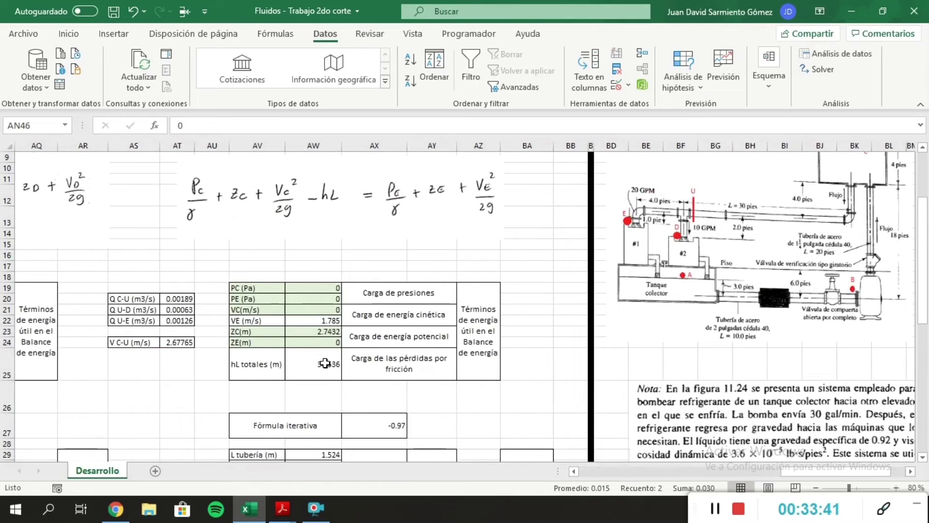
scroll(325, 363, "left", 3)
scroll(515, 325, "right", 6)
scroll(501, 263, "up", 1)
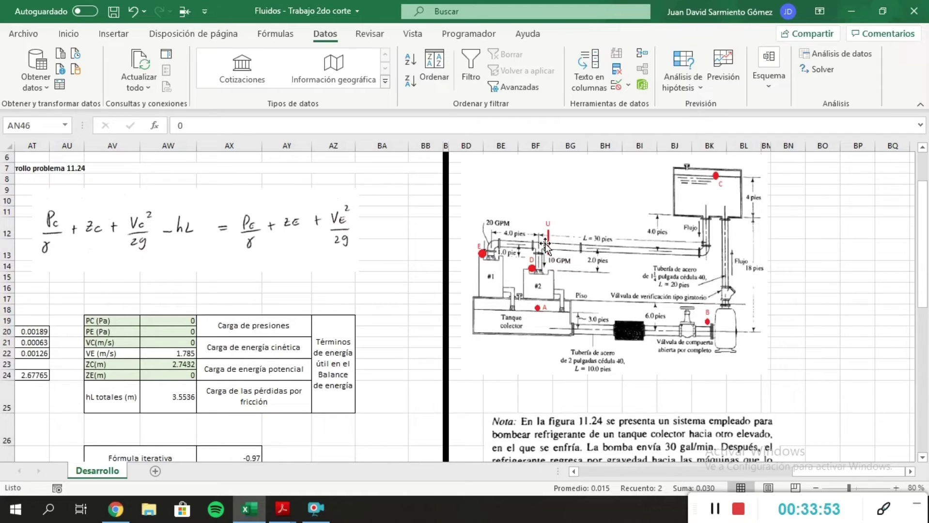
scroll(545, 246, "left", 3)
scroll(464, 350, "down", 3)
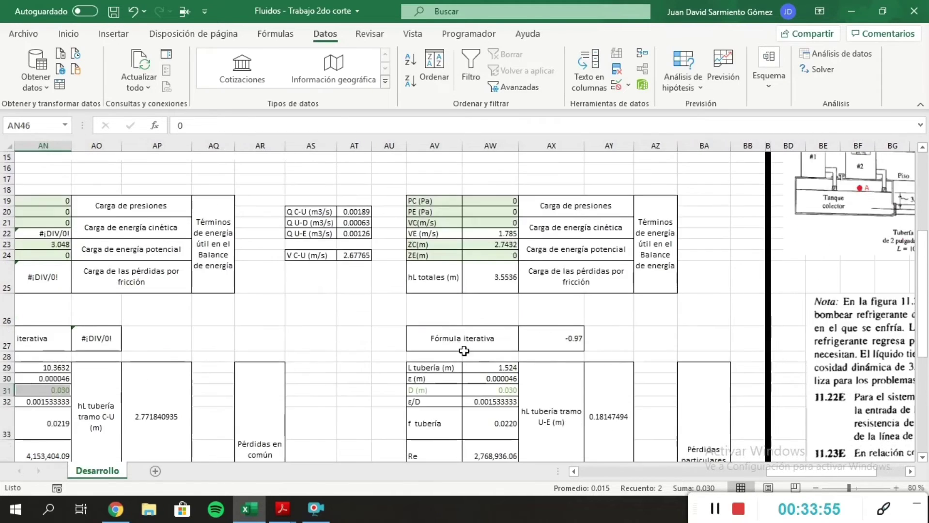
left_click(478, 389)
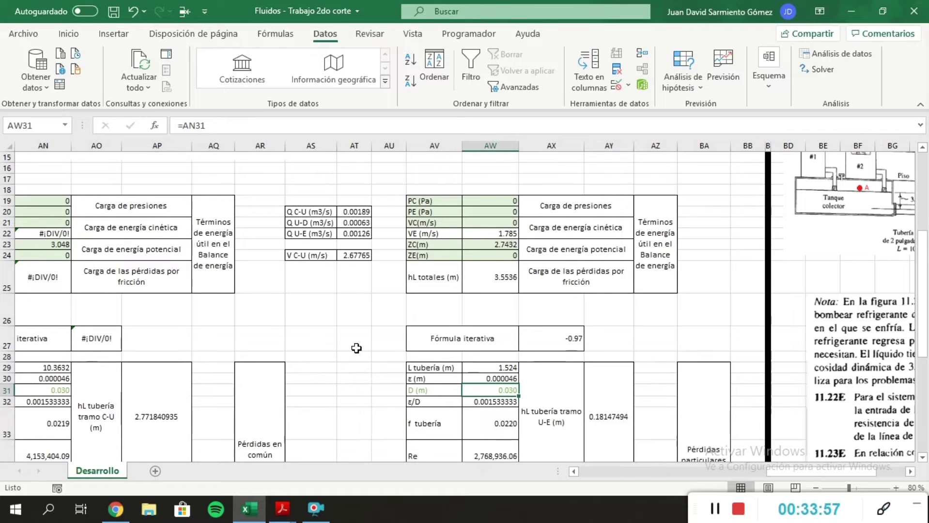
scroll(357, 348, "down", 1)
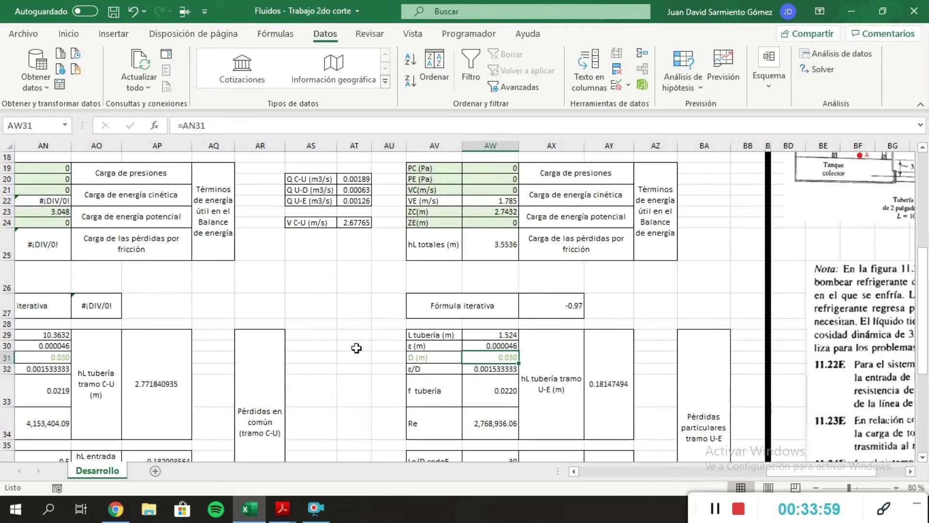
left_click(60, 357)
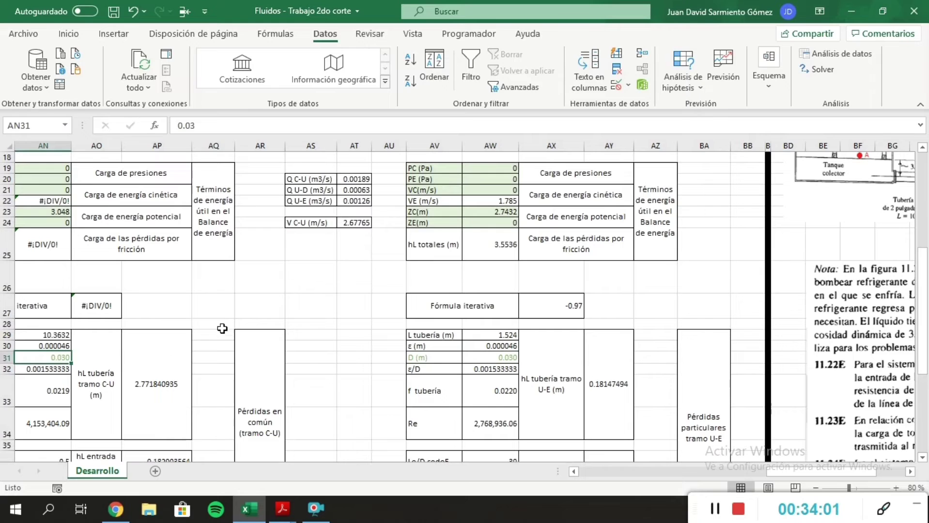
- Set the U-D pipe diameter in AN46 to 0.03 m as a starting guess
scroll(309, 352, "down", 5)
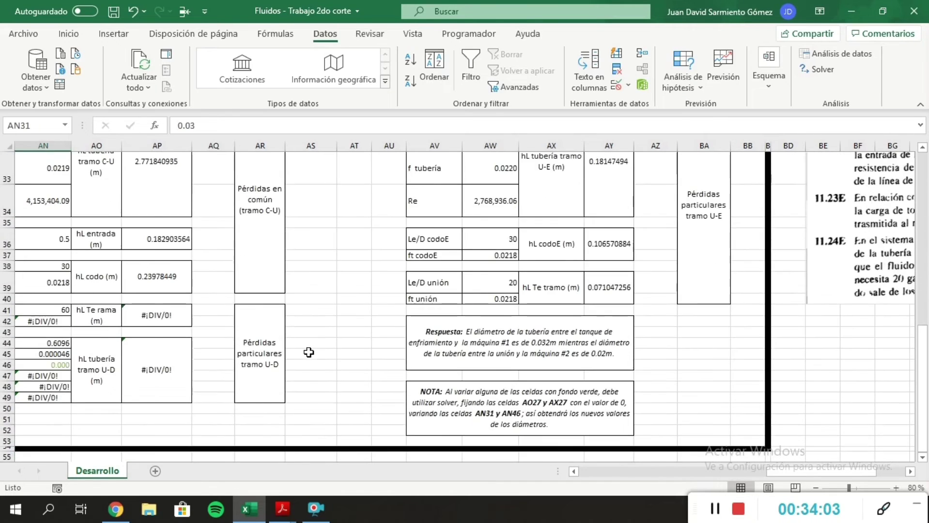
scroll(309, 352, "left", 2)
left_click(166, 367)
scroll(433, 286, "up", 5)
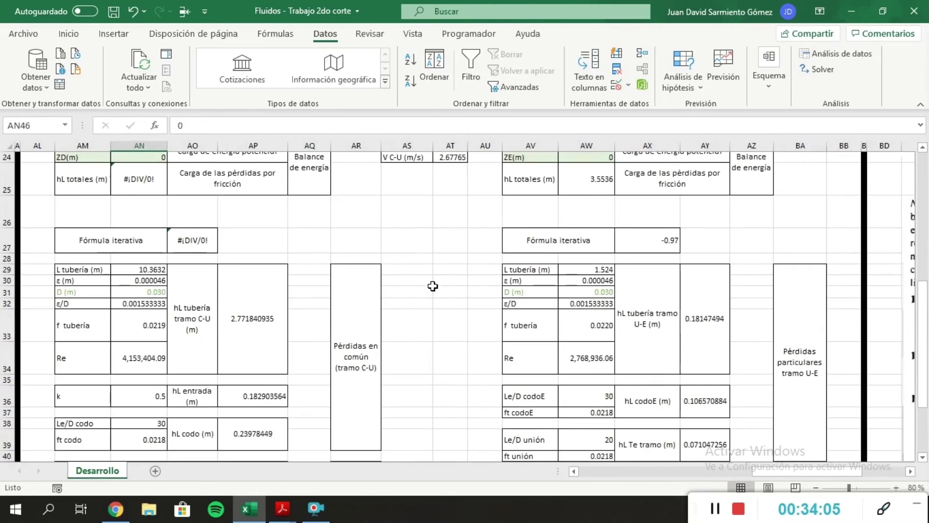
scroll(421, 329, "down", 4)
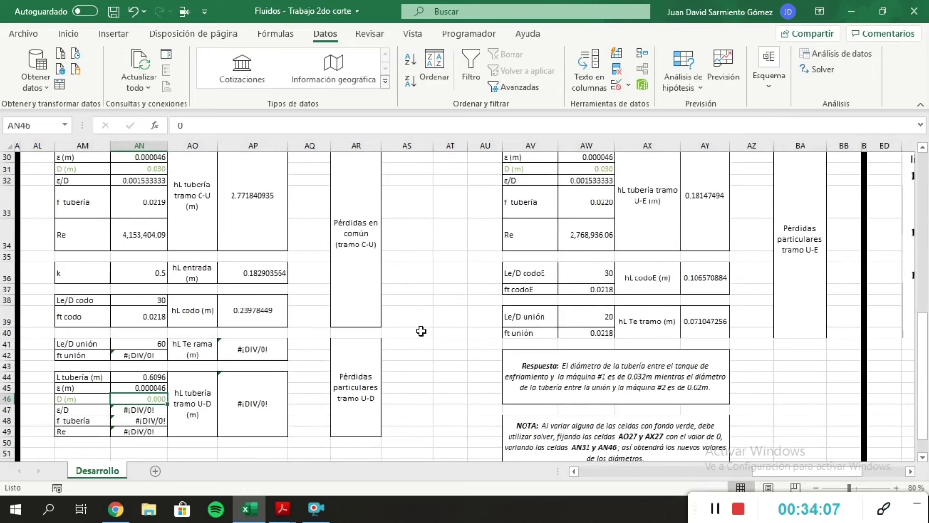
type("0.03")
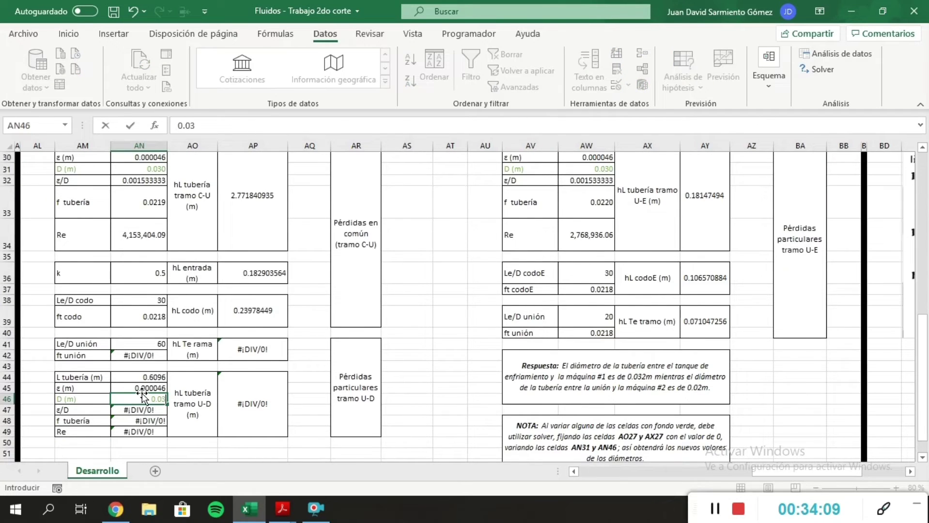
key("Return")
- Reset all Solver options and cell selections, including the previous constraints
scroll(500, 350, "up", 7)
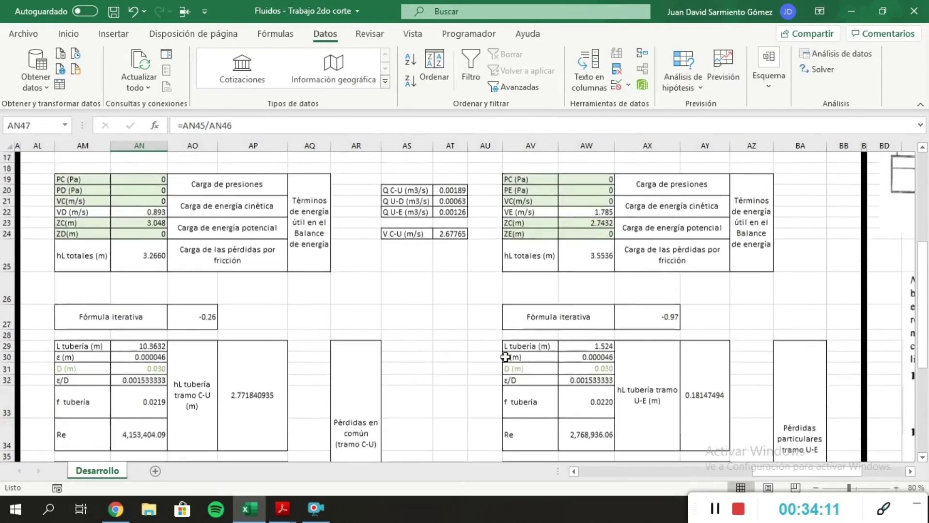
left_click(822, 72)
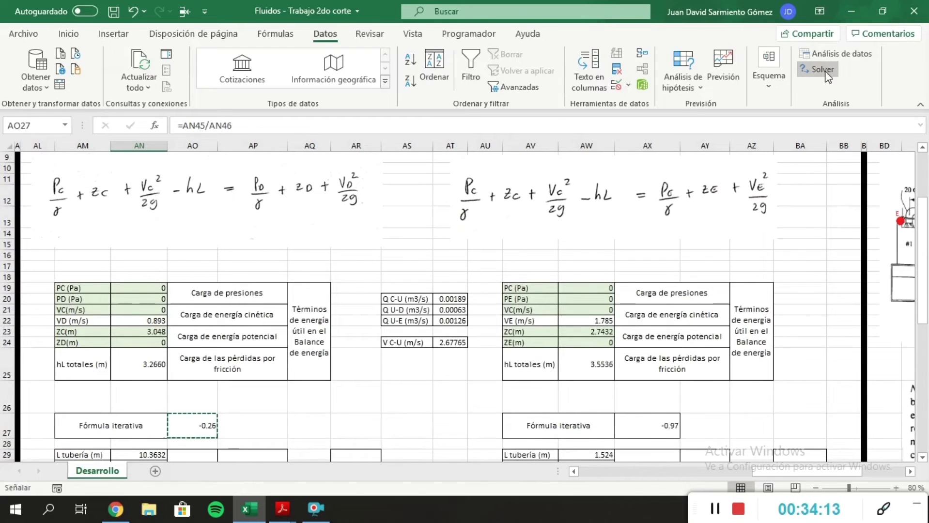
left_click(671, 269)
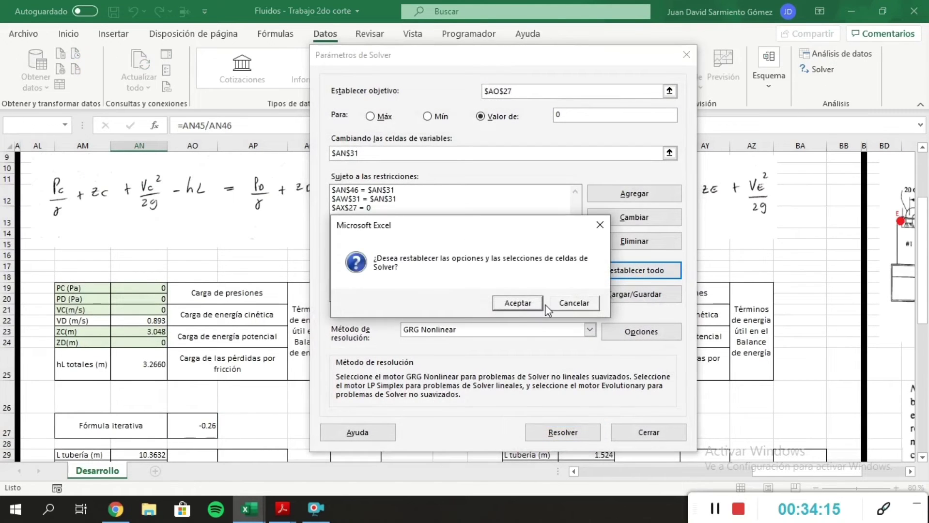
left_click(518, 303)
- Set the Solver objective to the C-D iterative formula AO27 with a target value of 0
left_click_drag(487, 62, 466, 93)
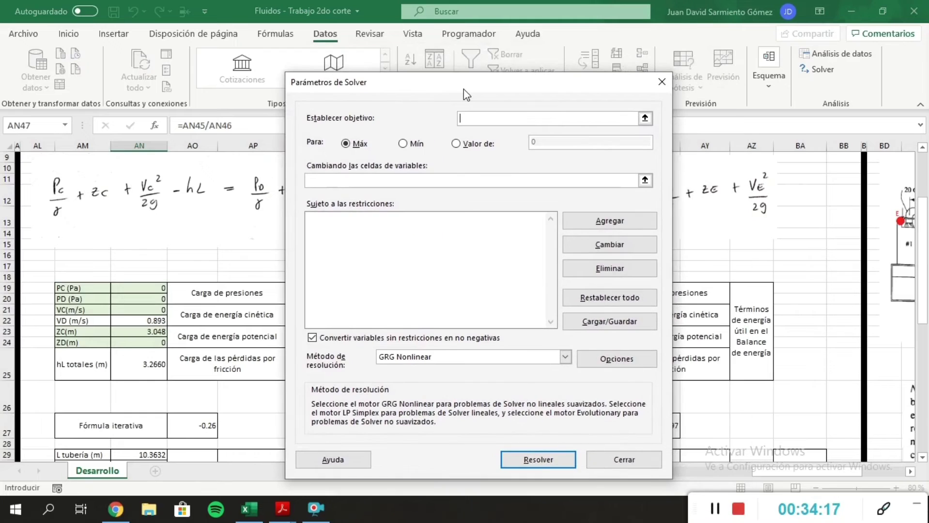
left_click(172, 426)
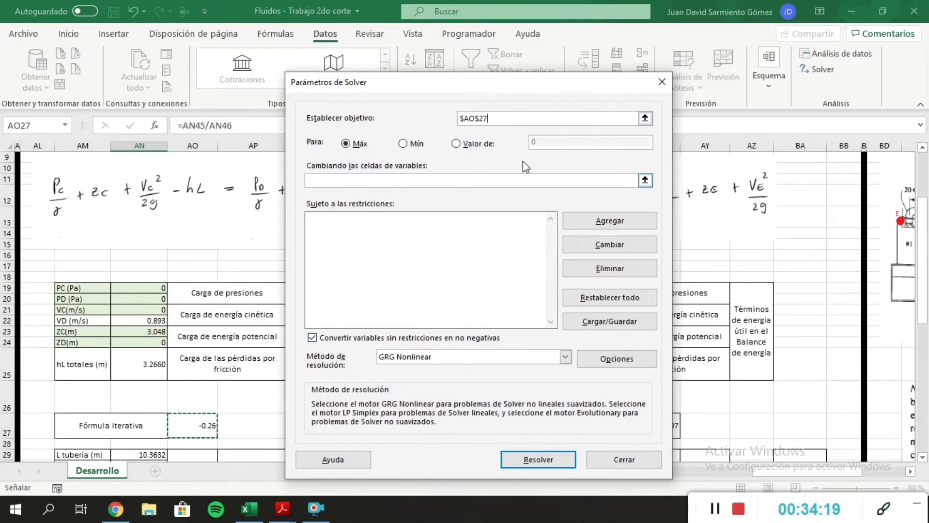
left_click(458, 143)
- Set the Solver variable cells to the C-U diameter AN31 and the U-D diameter AN46
left_click_drag(543, 93, 527, 66)
scroll(310, 286, "down", 2)
left_click(146, 387)
type(";")
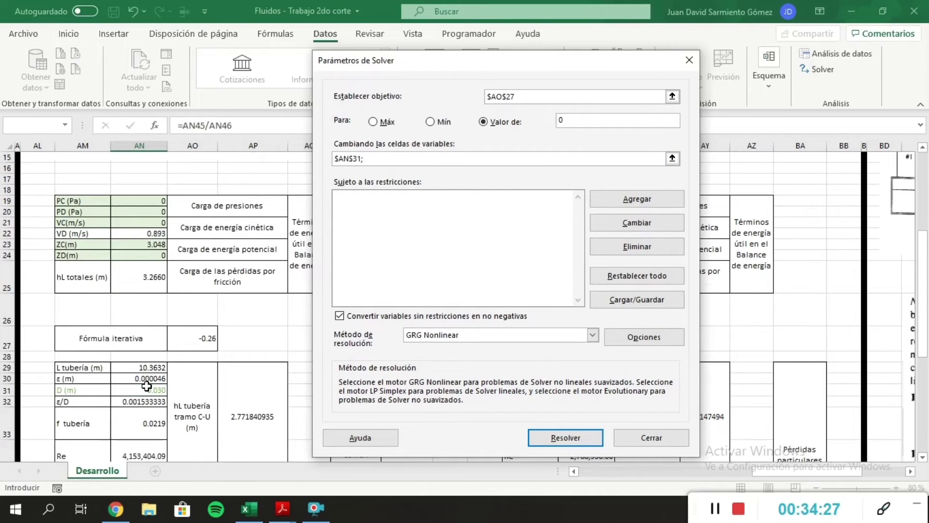
scroll(147, 365, "down", 1)
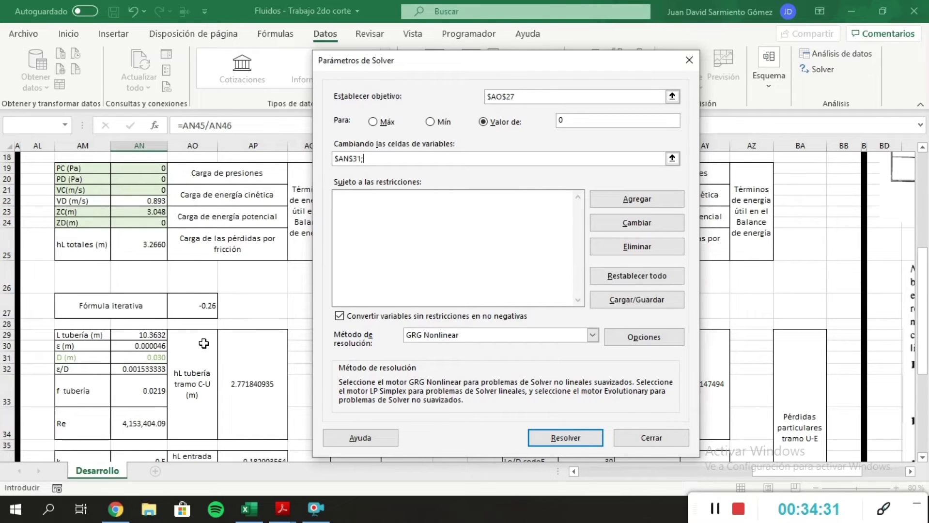
scroll(203, 343, "down", 4)
left_click(145, 398)
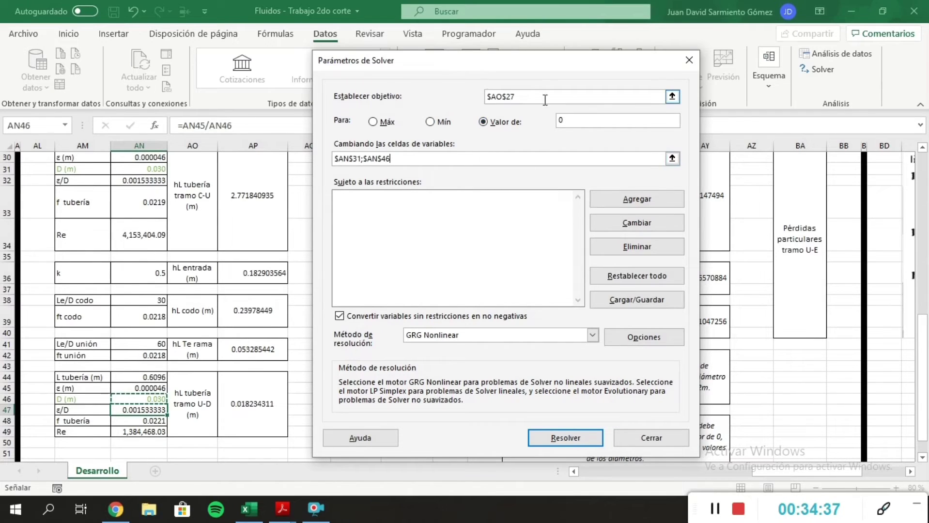
- Add a Solver constraint that makes the C-E iterative formula AX27 equal to 0
left_click_drag(532, 65, 344, 72)
scroll(618, 315, "up", 2)
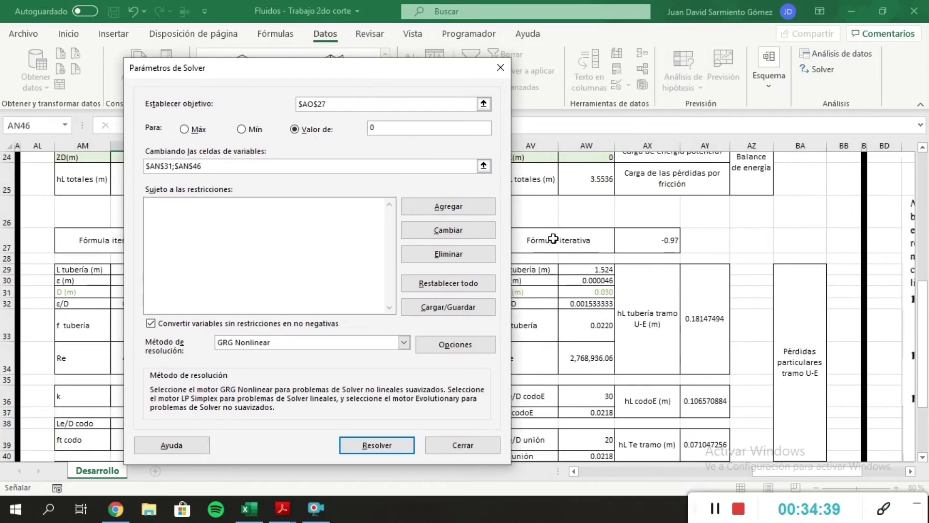
left_click_drag(439, 75, 396, 72)
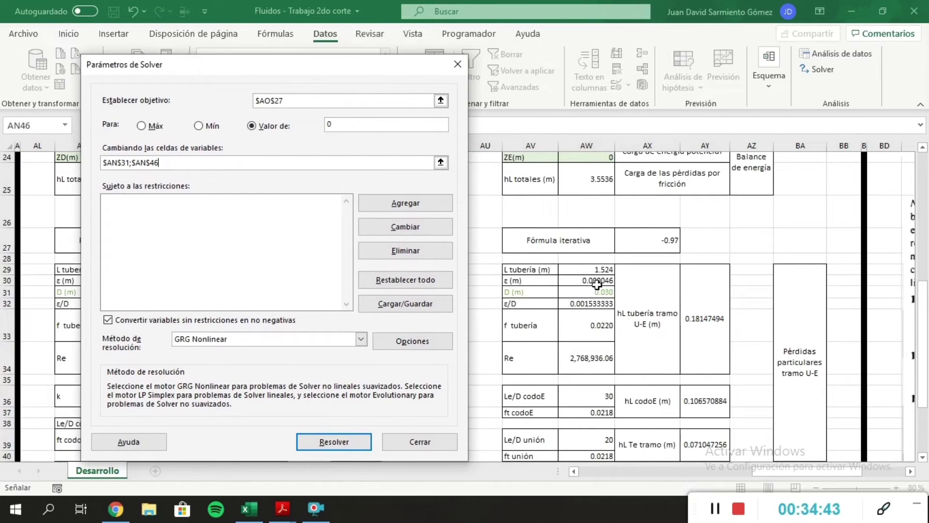
left_click(268, 214)
left_click(405, 202)
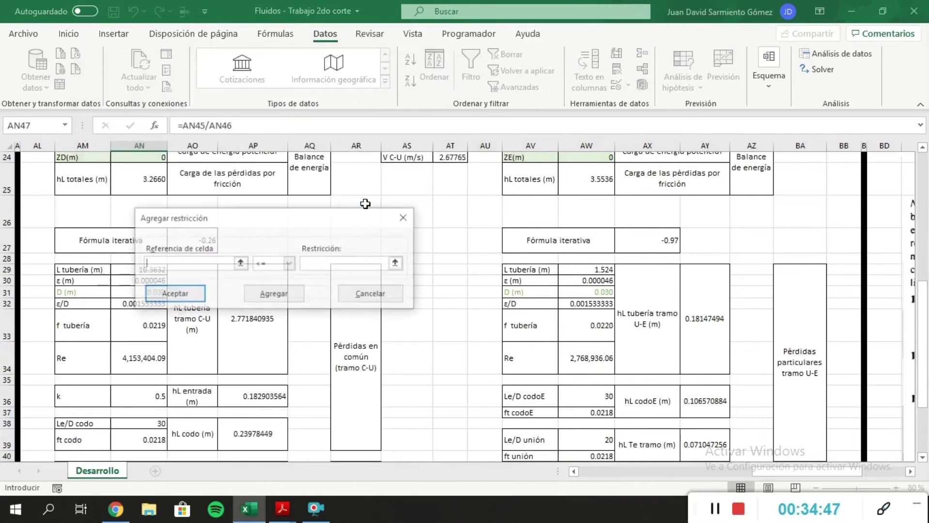
left_click(659, 241)
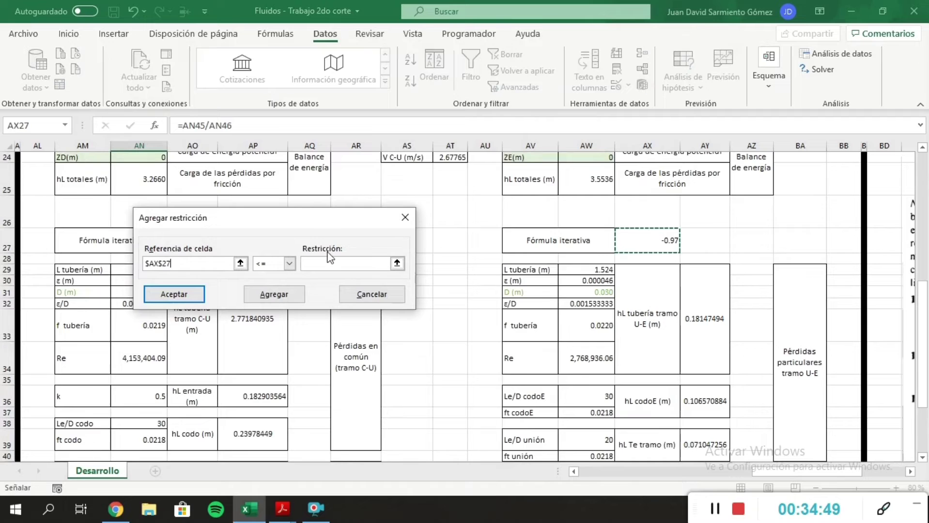
left_click(289, 264)
left_click(269, 285)
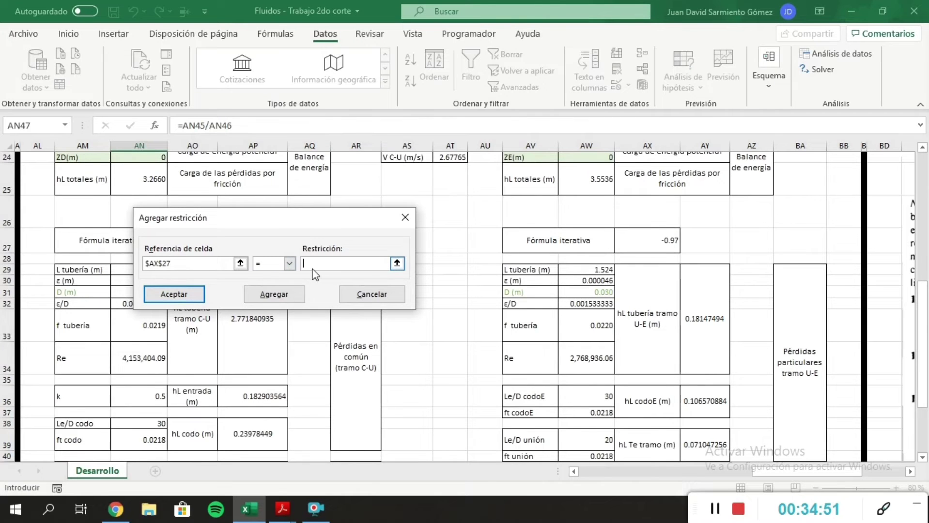
left_click(173, 294)
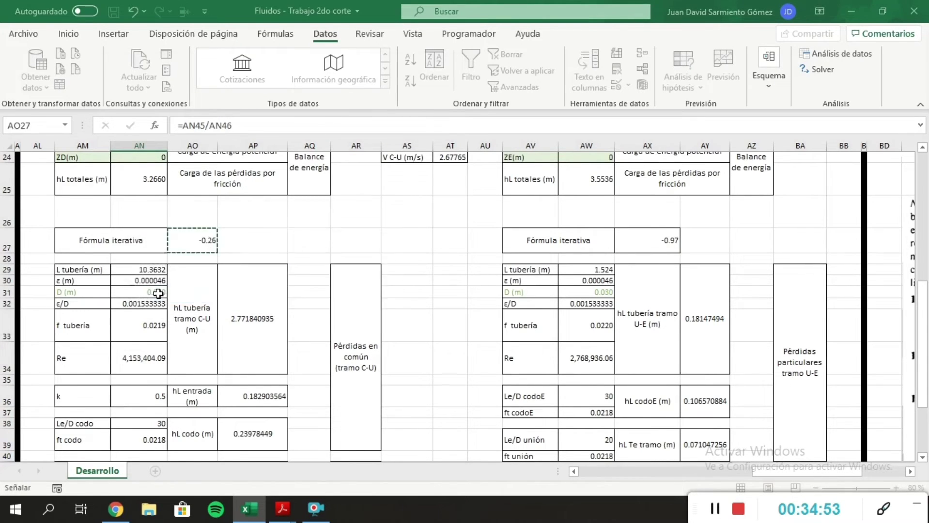
- Run Solver with the GRG Nonlinear method and keep its solution
left_click(334, 443)
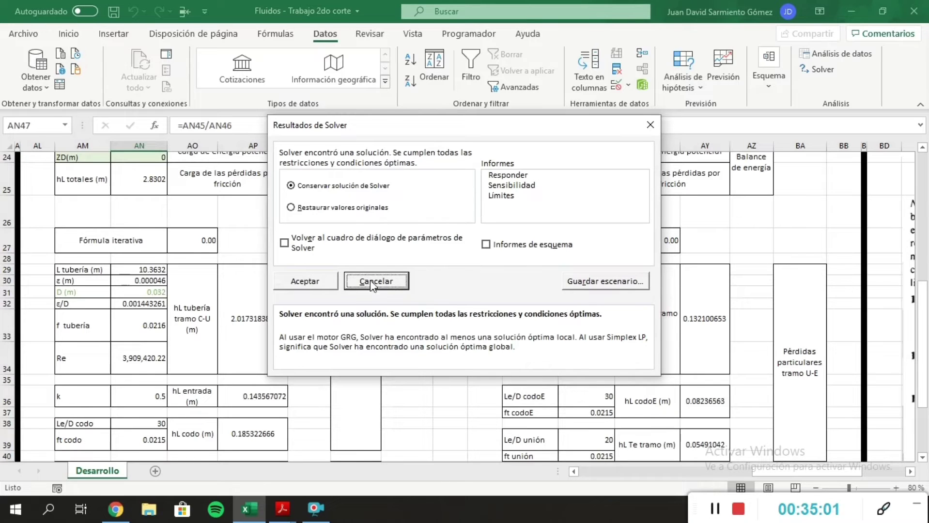
left_click(325, 284)
left_click(444, 293)
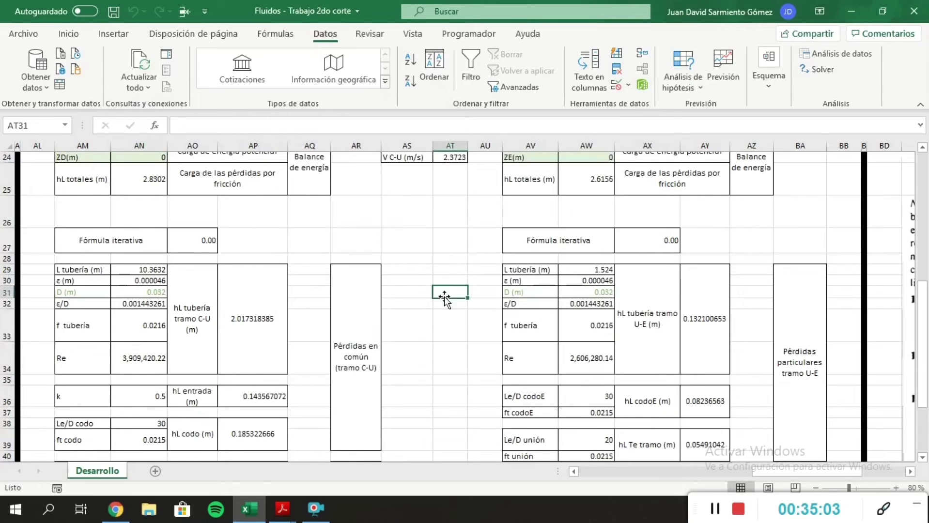
- Check the solved diameters of sections U-E, C-U and U-D against the problem statement and piping diagram
left_click_drag(534, 292, 567, 292)
left_click_drag(91, 292, 126, 293)
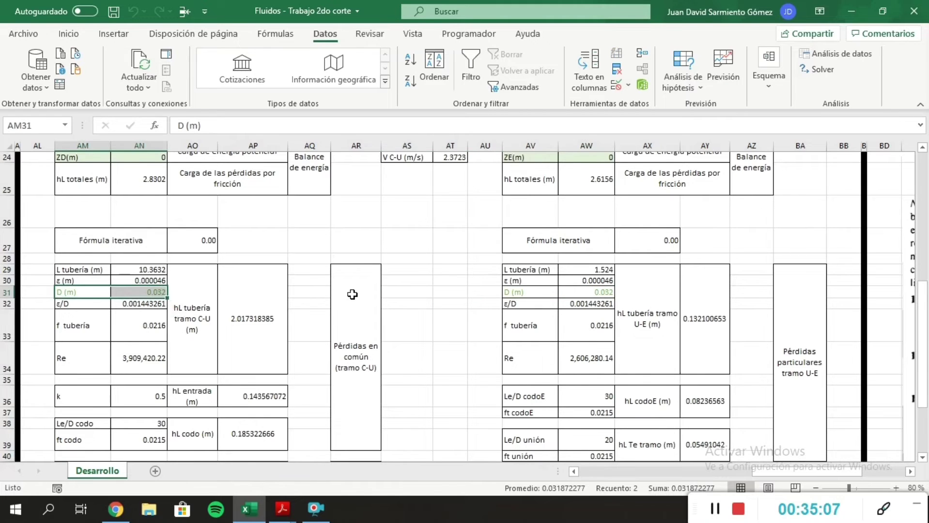
scroll(352, 292, "down", 3)
left_click_drag(91, 365, 131, 366)
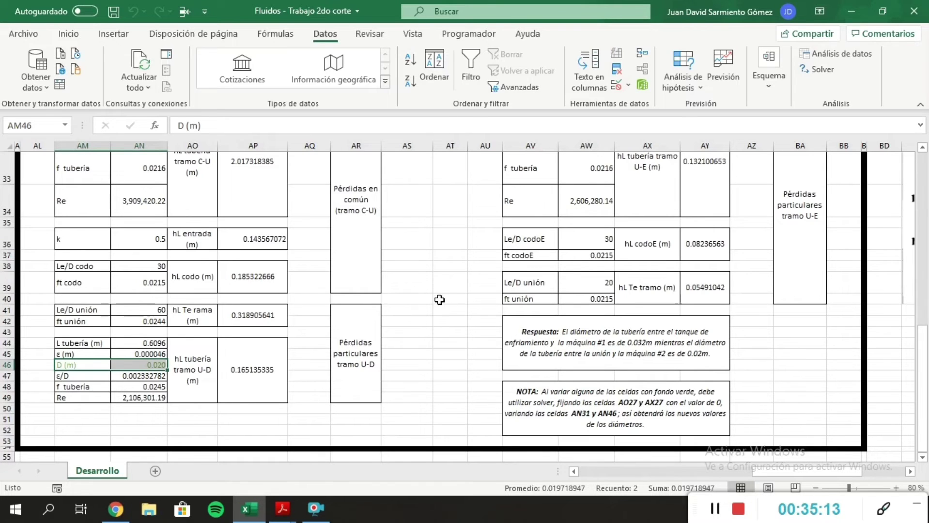
scroll(440, 295, "up", 3)
scroll(440, 307, "right", 4)
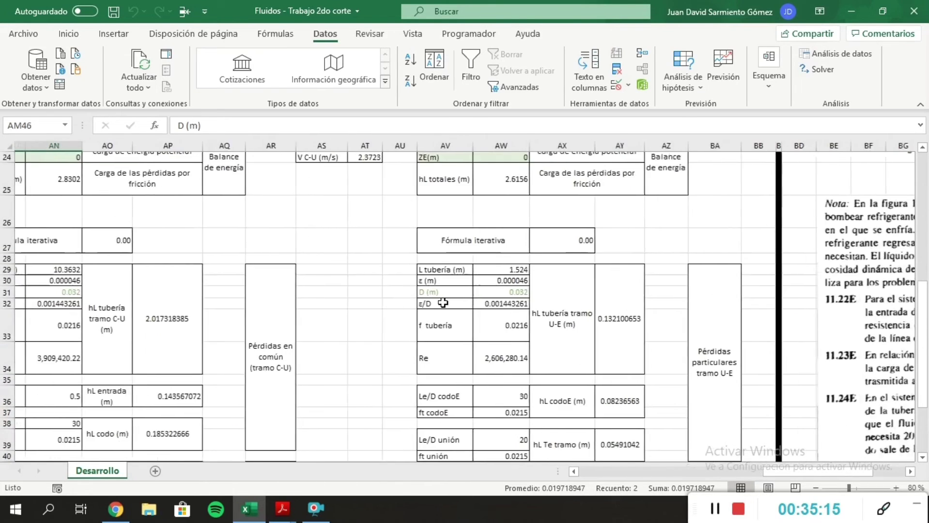
scroll(554, 276, "down", 5)
scroll(554, 277, "up", 10)
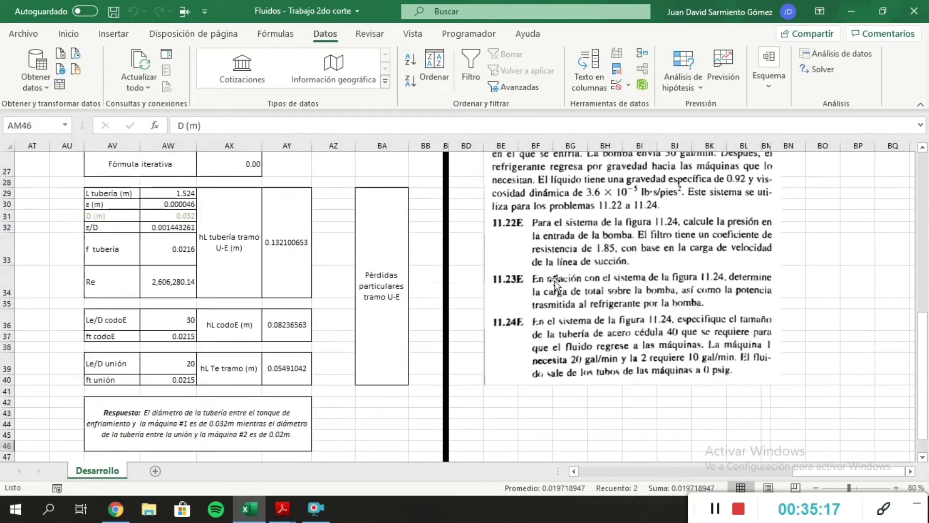
scroll(555, 284, "up", 1)
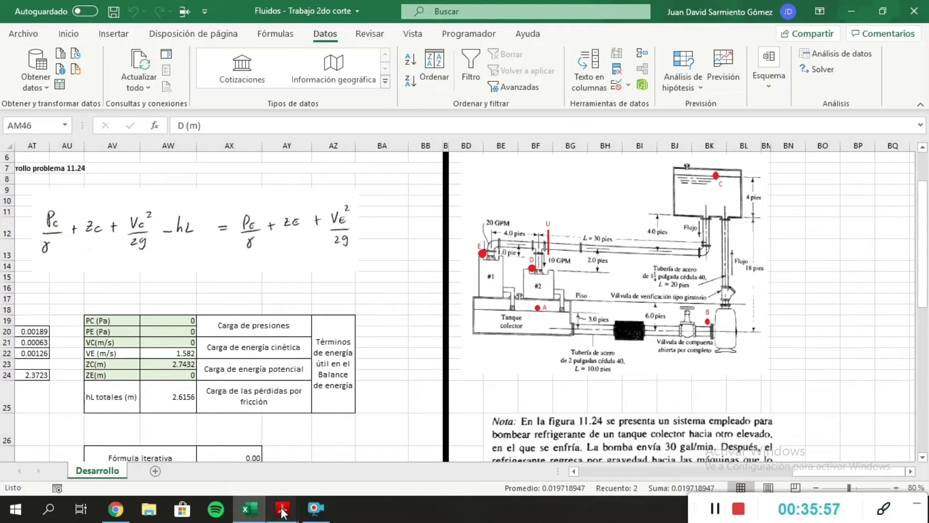
- Switch to the friction-loss PDF in Acrobat Reader and review the sudden contraction formula and its K coefficient table
mouse_move(282, 509)
left_click(271, 484)
scroll(154, 324, "up", 5)
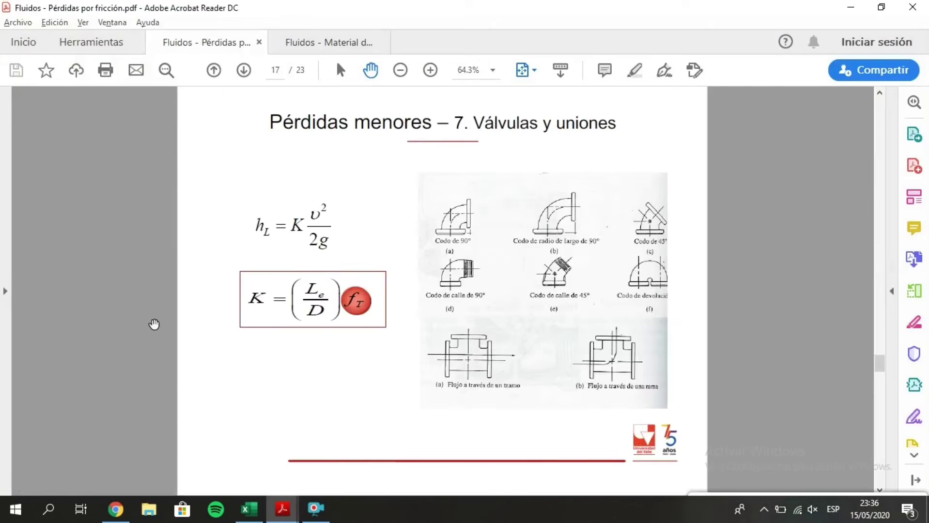
scroll(154, 324, "down", 1)
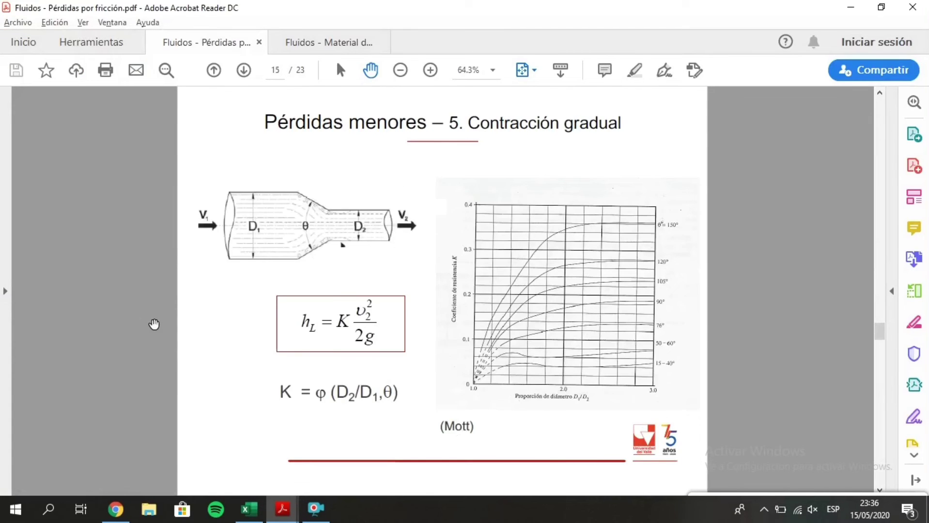
scroll(154, 324, "up", 1)
scroll(154, 324, "down", 1)
scroll(154, 324, "up", 2)
scroll(154, 324, "down", 1)
scroll(154, 324, "up", 1)
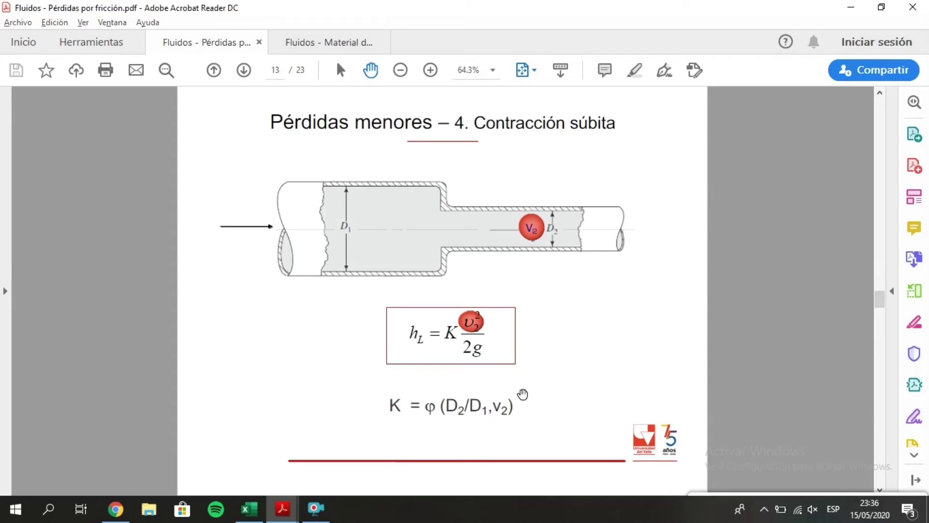
scroll(522, 394, "down", 1)
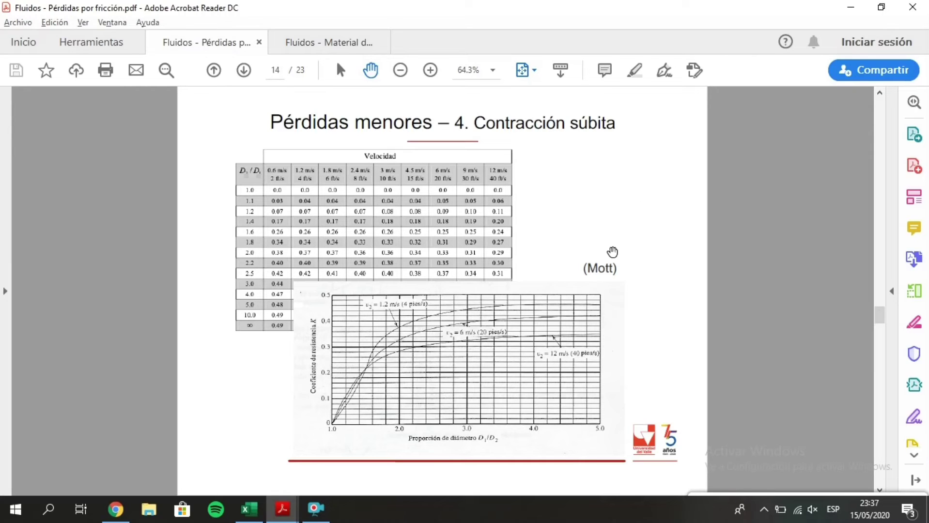
- Return to the Excel workbook and review the energy balances, section losses and written answer for problem 11.24
left_click(249, 509)
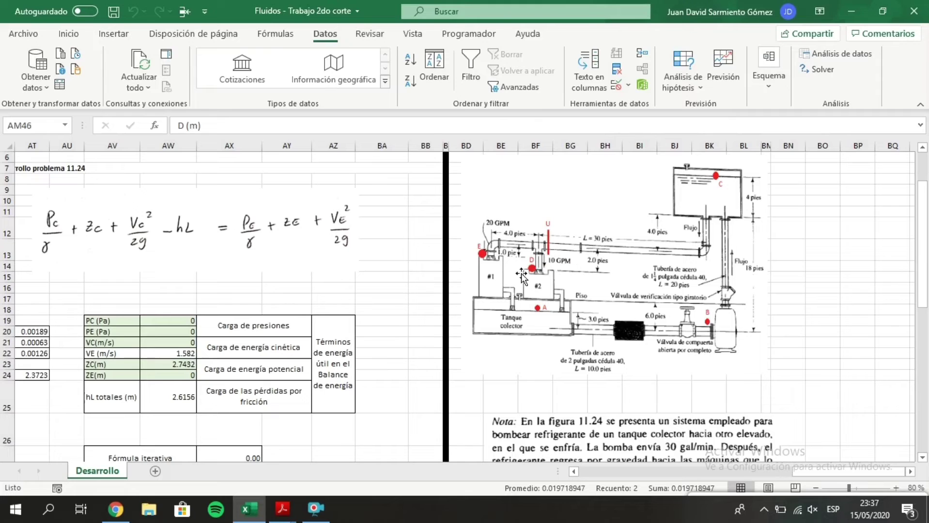
scroll(392, 322, "down", 3)
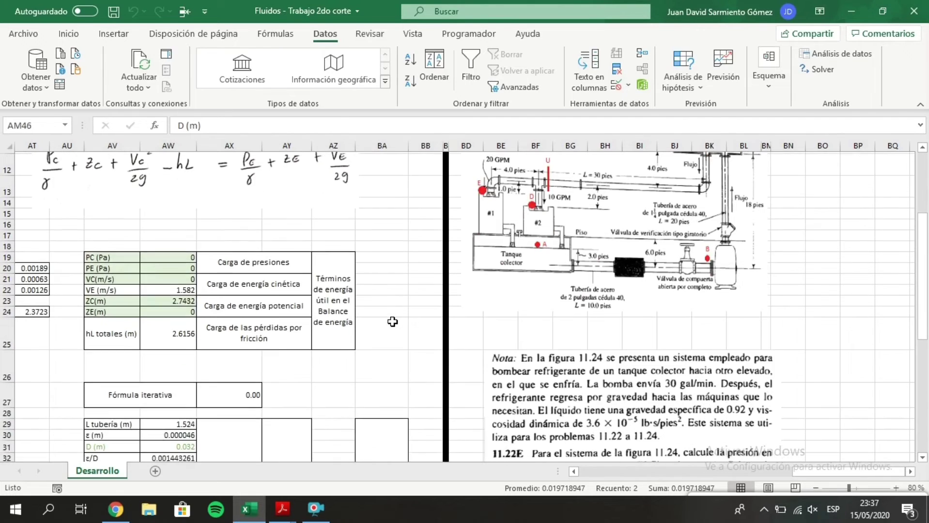
scroll(392, 321, "up", 2)
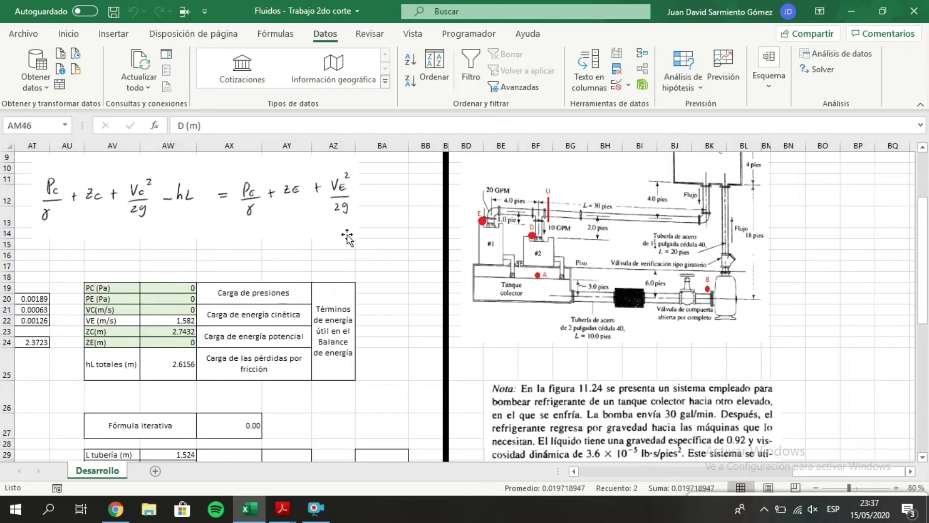
scroll(387, 314, "down", 2)
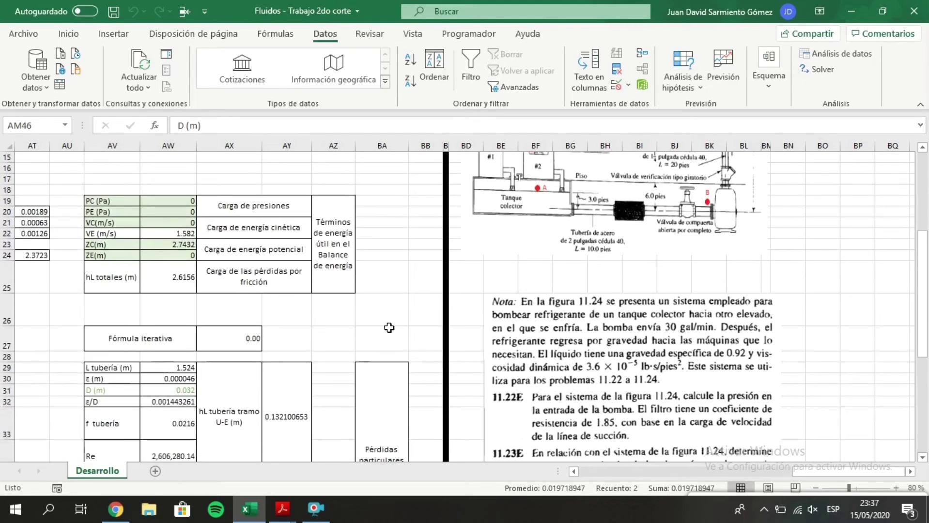
scroll(389, 328, "left", 5)
scroll(390, 320, "down", 3)
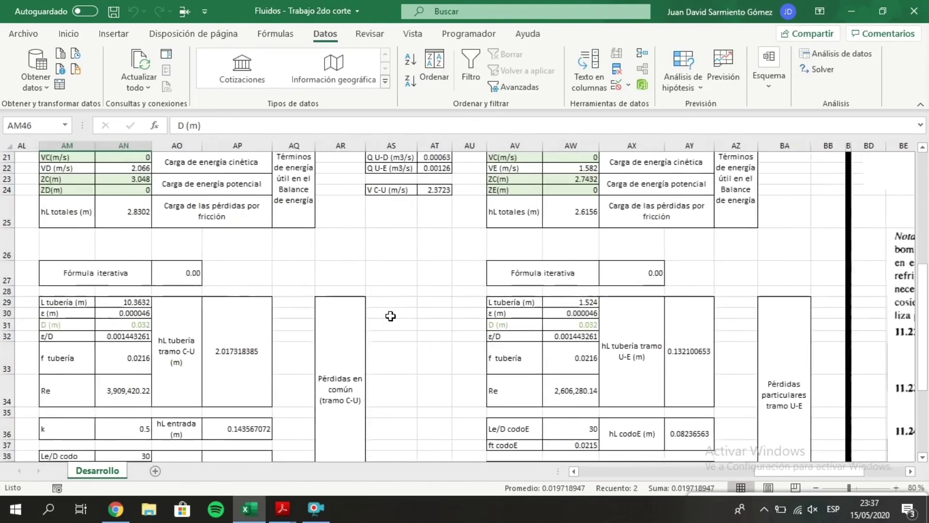
scroll(392, 313, "down", 1)
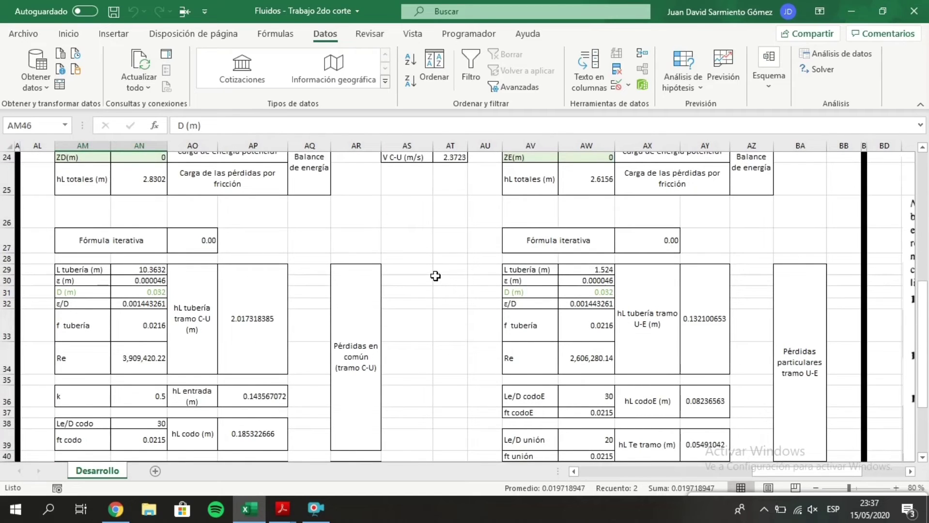
scroll(451, 295, "down", 5)
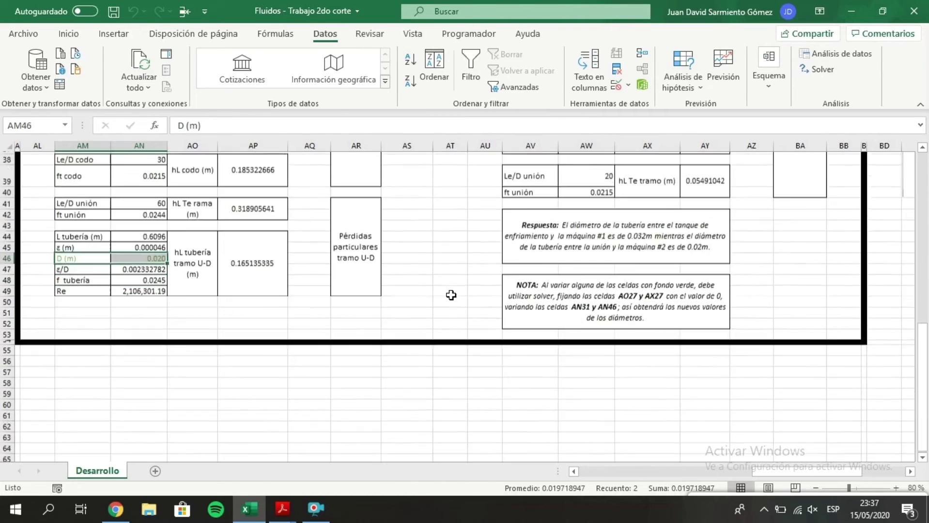
scroll(450, 295, "up", 3)
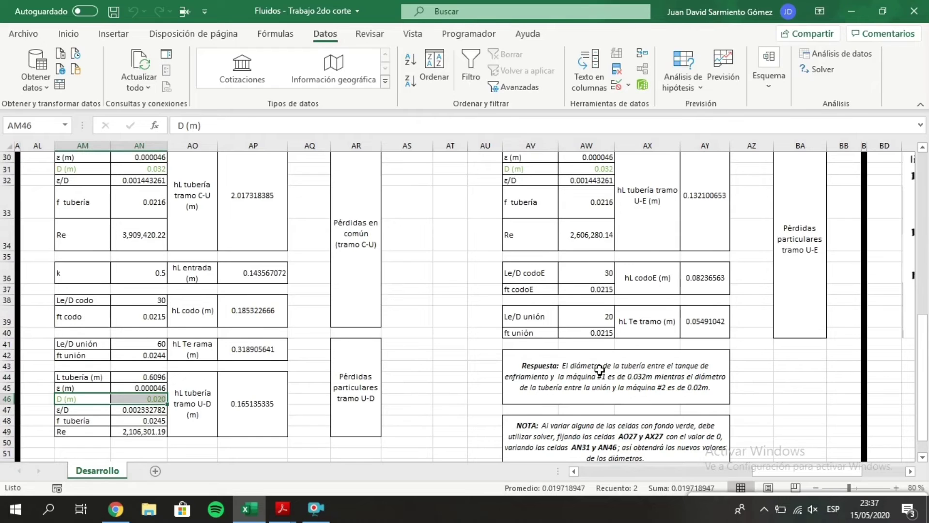
scroll(583, 392, "up", 2)
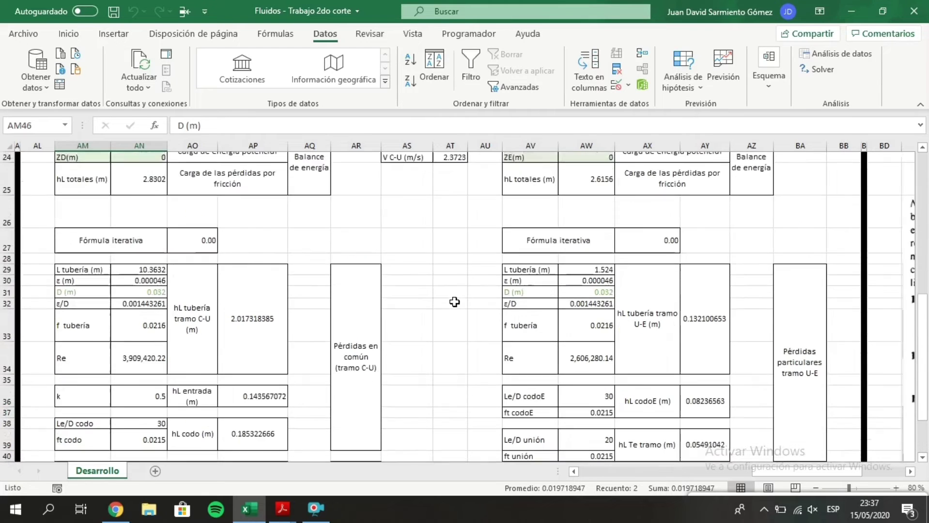
- Inspect the linked U-E diameter in AW31 and compare it with the branch from U to E in the piping diagram
left_click(599, 292)
scroll(484, 279, "down", 1)
scroll(484, 280, "up", 3)
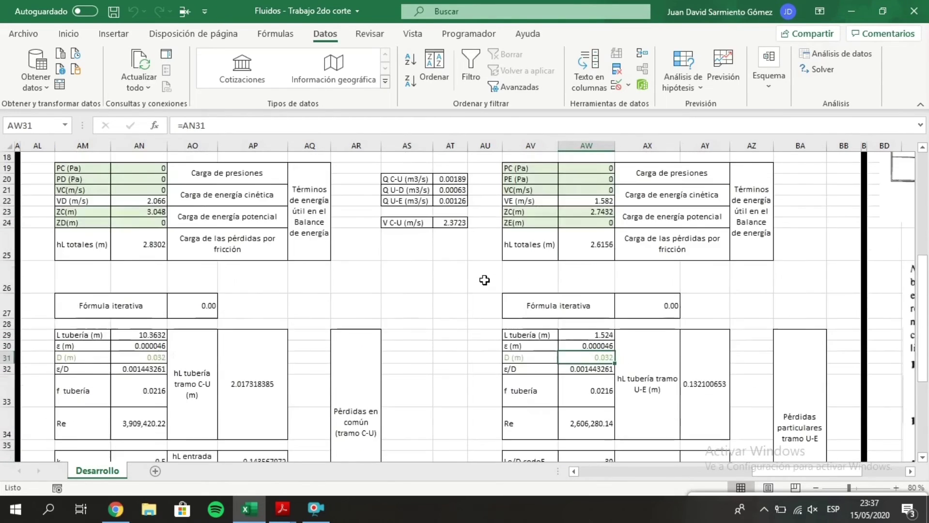
scroll(485, 279, "right", 5)
scroll(485, 280, "up", 4)
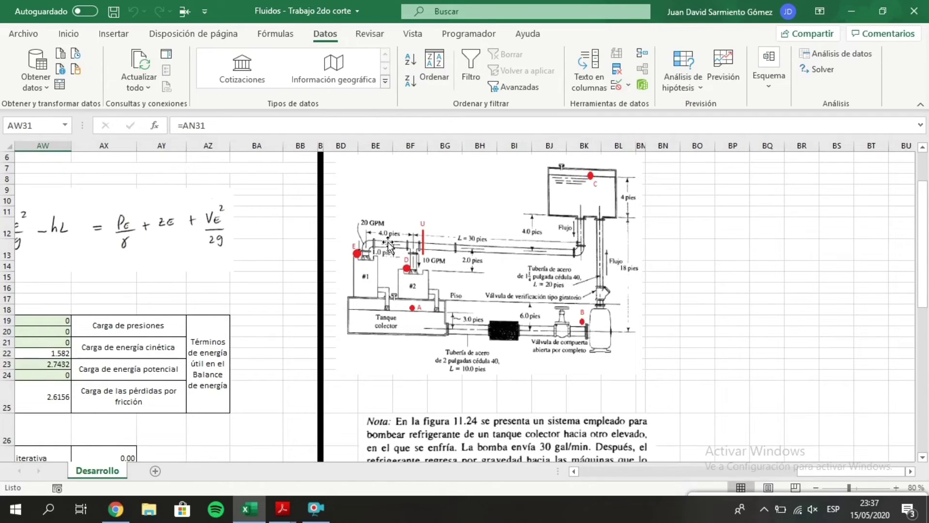
scroll(353, 306, "down", 2)
scroll(342, 309, "left", 2)
scroll(342, 309, "down", 6)
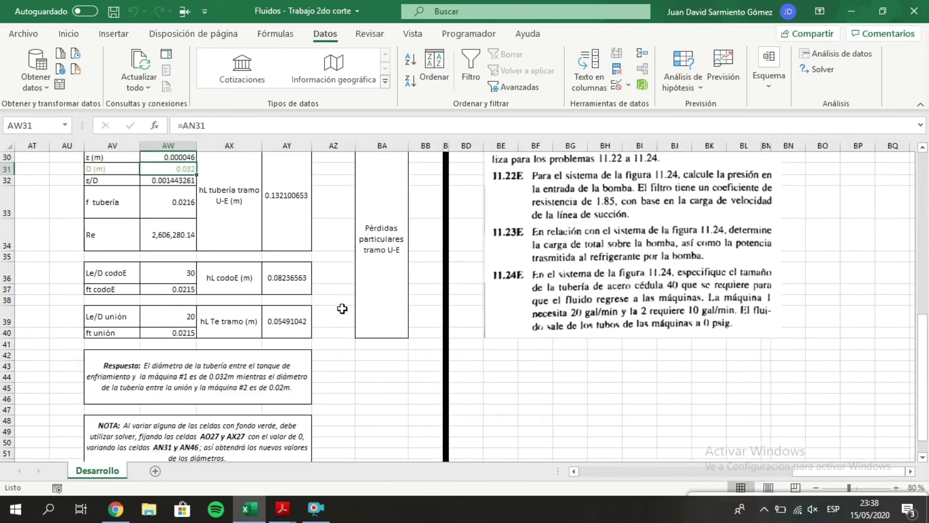
- Read the note on rerunning Solver when green cells change and look back over the input data tables
scroll(342, 308, "left", 3)
scroll(342, 308, "down", 2)
left_click(425, 274)
left_click(412, 321)
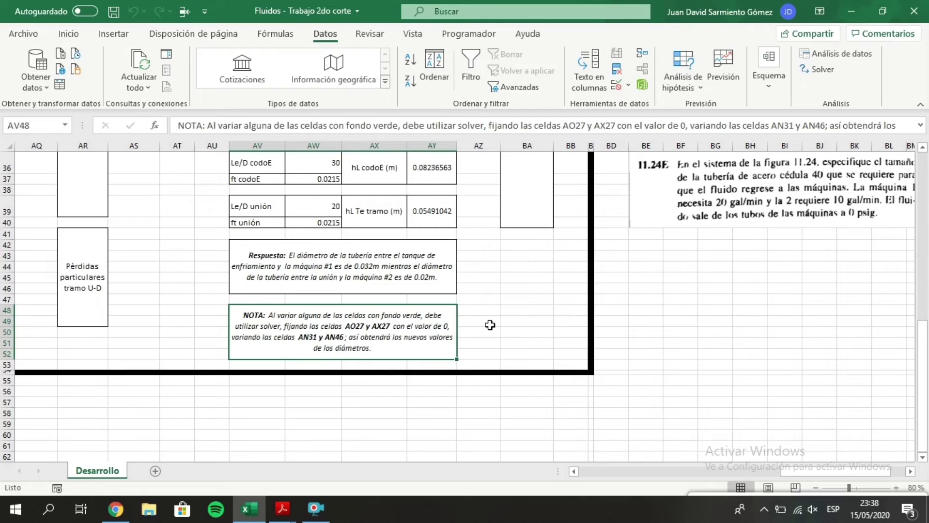
scroll(187, 246, "left", 3)
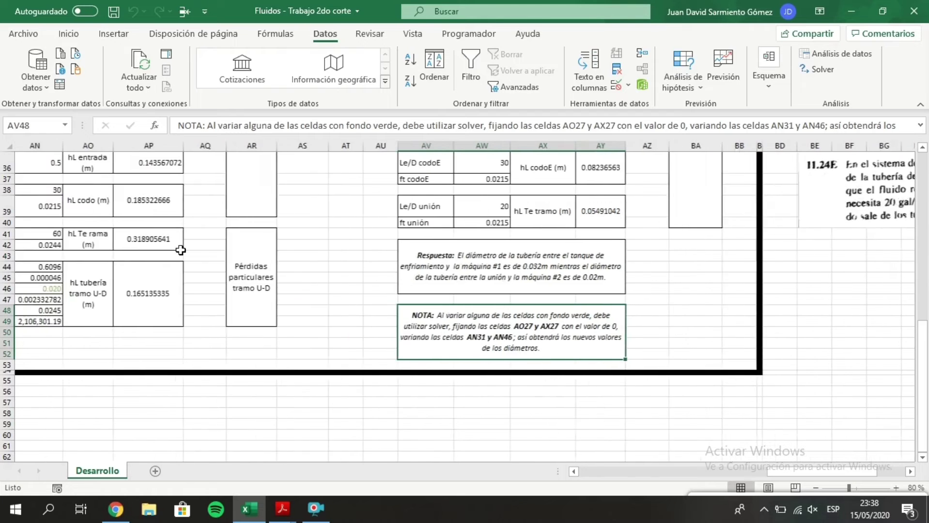
scroll(186, 246, "up", 8)
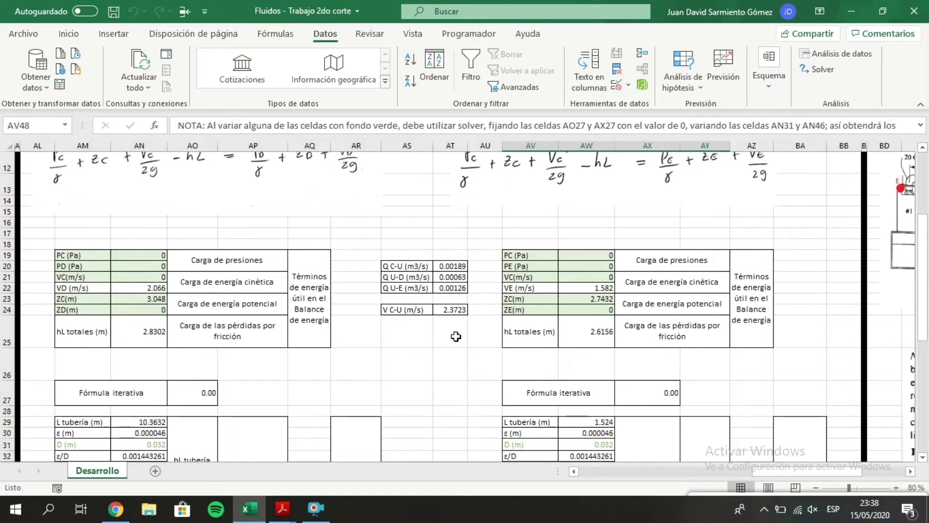
- Read the note on using Solver and inspect the iterative formulas in AO27 and AX27 that it refers to
scroll(470, 324, "down", 7)
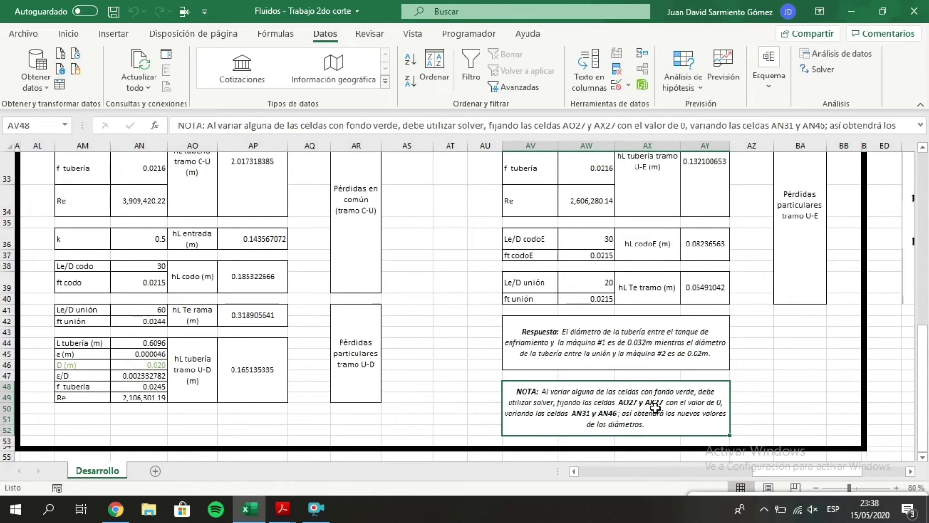
scroll(647, 406, "up", 4)
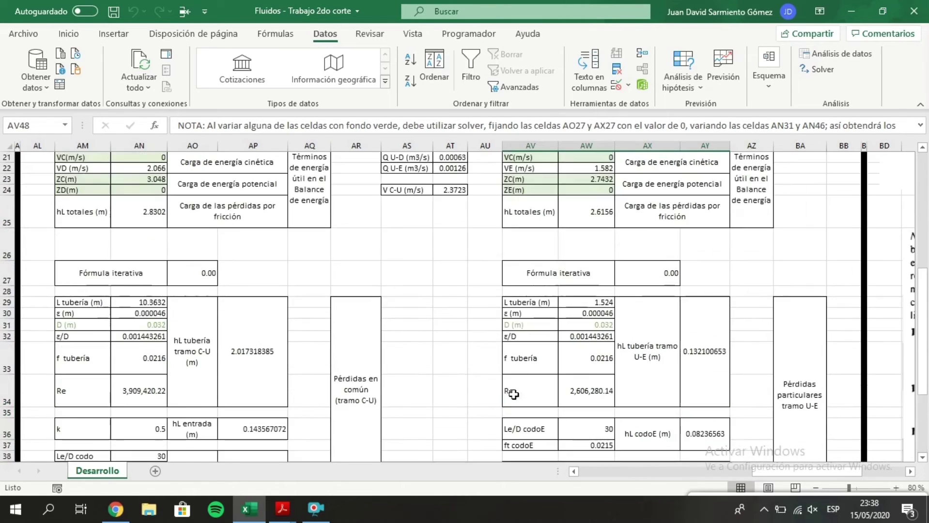
left_click(145, 273)
left_click(193, 273)
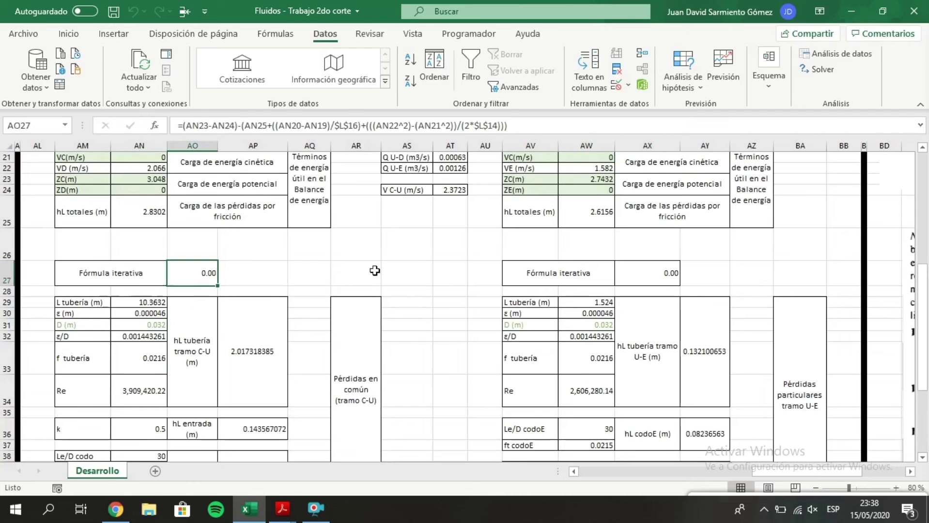
left_click(667, 271)
scroll(436, 334, "down", 4)
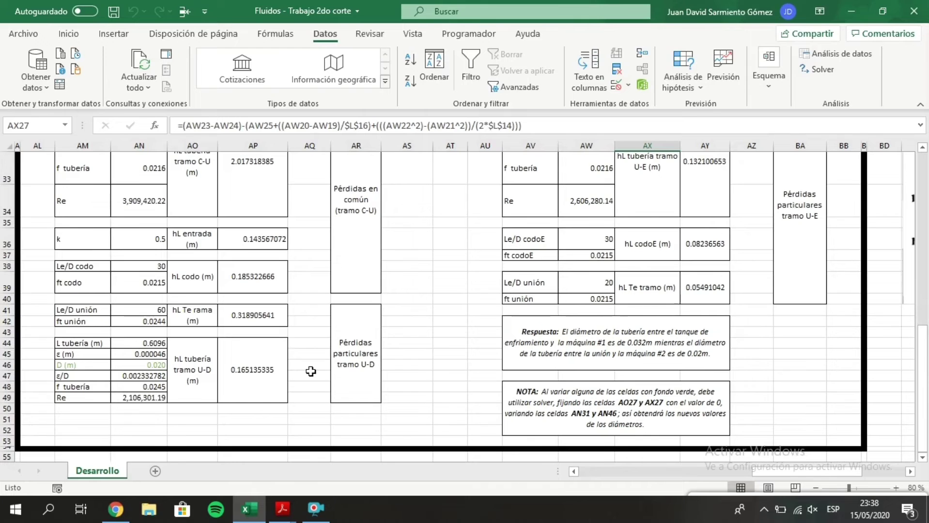
- Inspect the diameters in AN31 and AN46 and the linked diameter in AW31, and reread the written answer
scroll(202, 366, "up", 3)
left_click(124, 291)
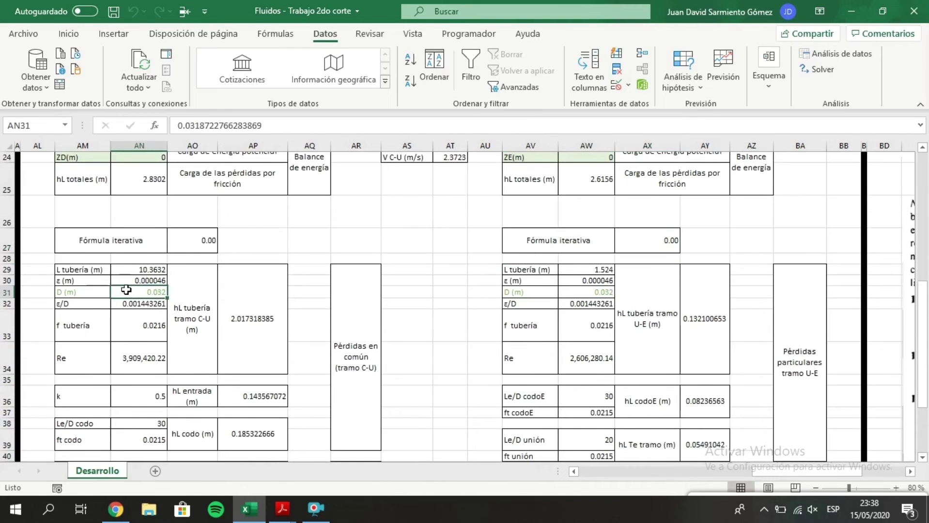
scroll(131, 301, "down", 3)
left_click(140, 364)
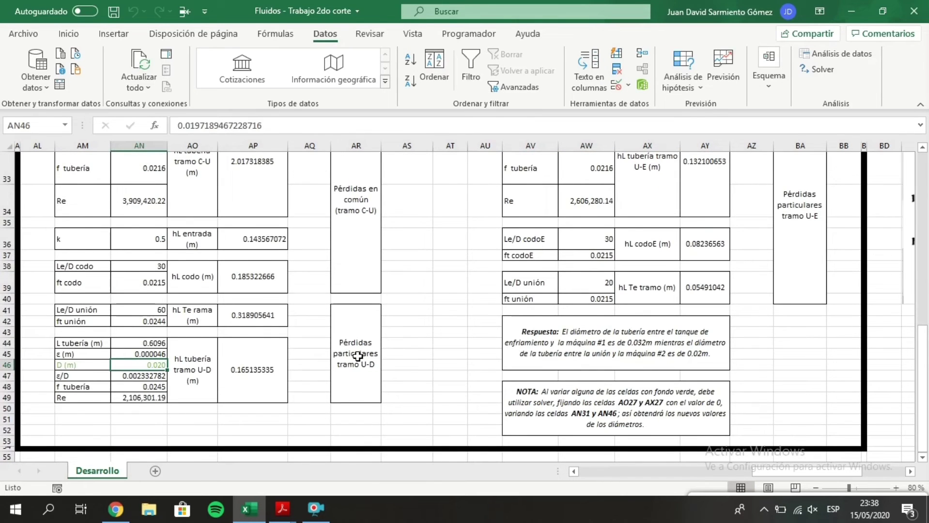
scroll(357, 356, "up", 4)
left_click(587, 324)
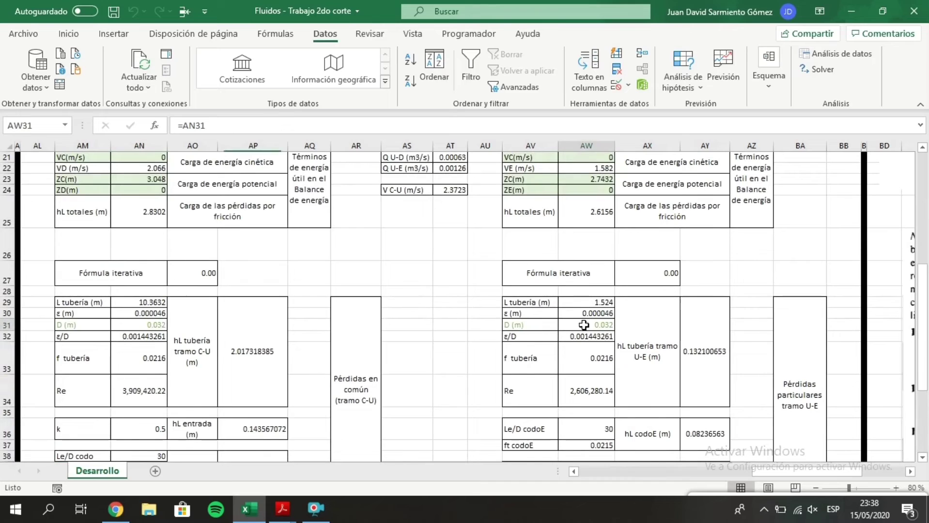
left_click(162, 326)
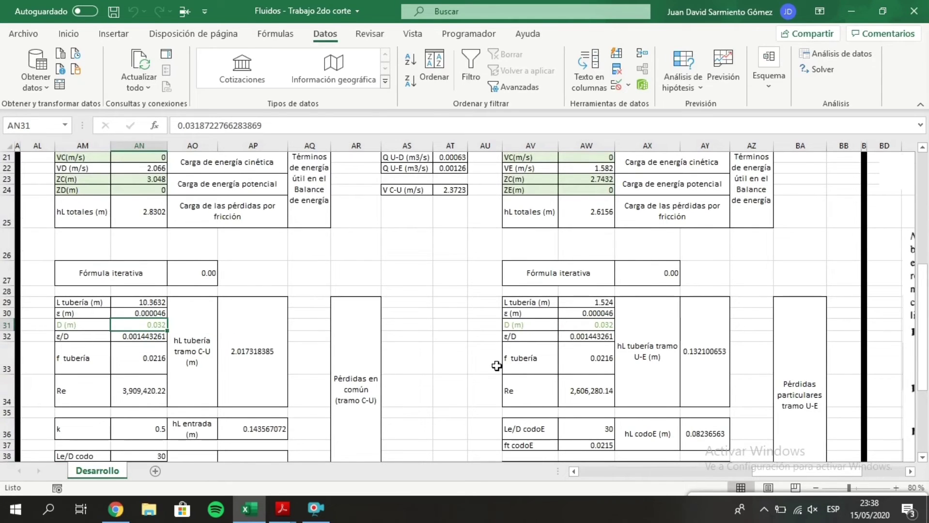
scroll(494, 363, "down", 4)
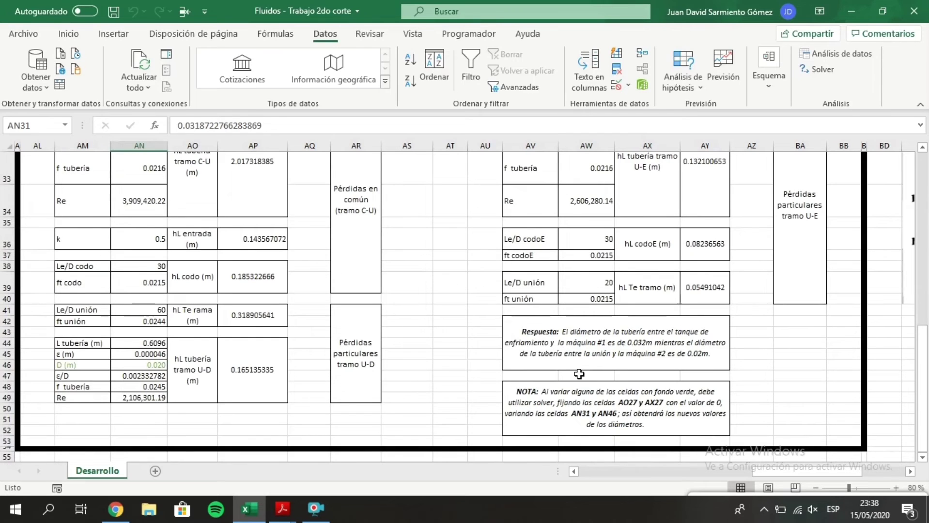
scroll(579, 374, "up", 5)
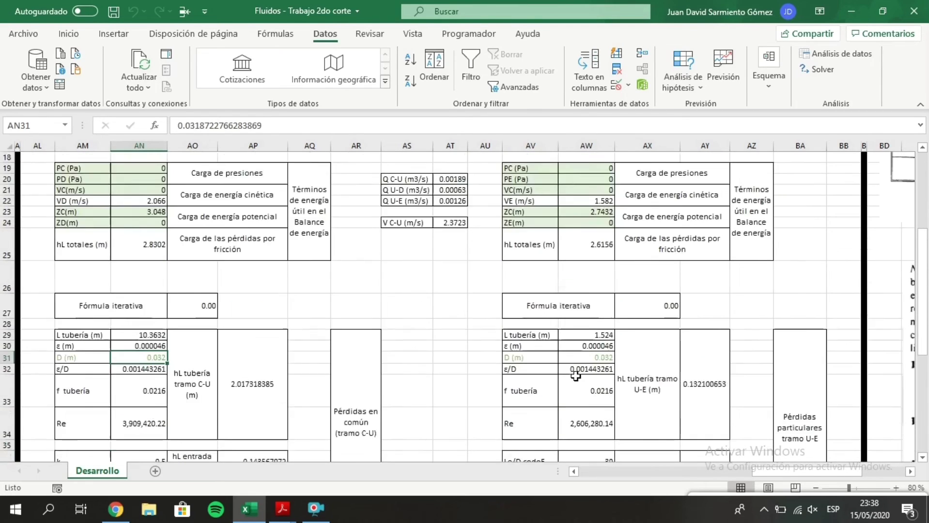
scroll(575, 375, "down", 4)
scroll(451, 311, "up", 1)
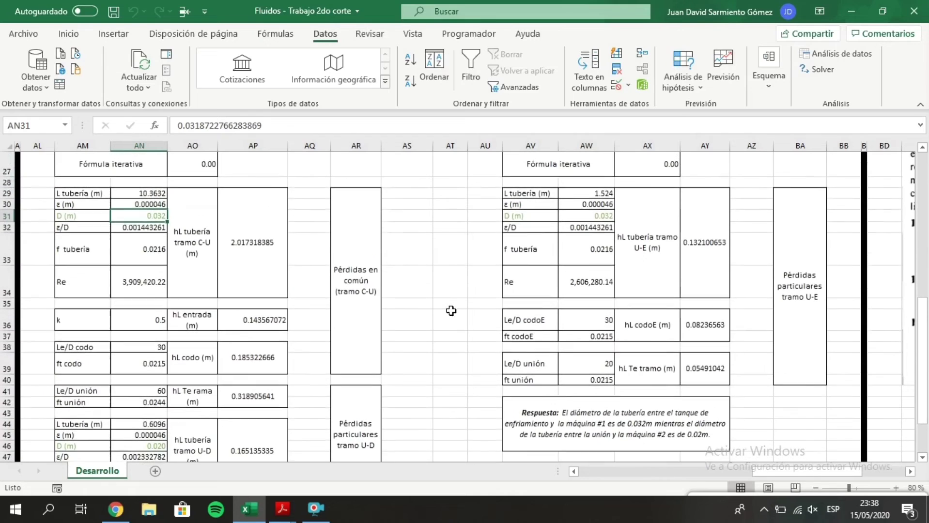
- Label AS33 as D(mm) and convert the U-E diameter to millimetres in AT33 with =AW31*1000
left_click(430, 244)
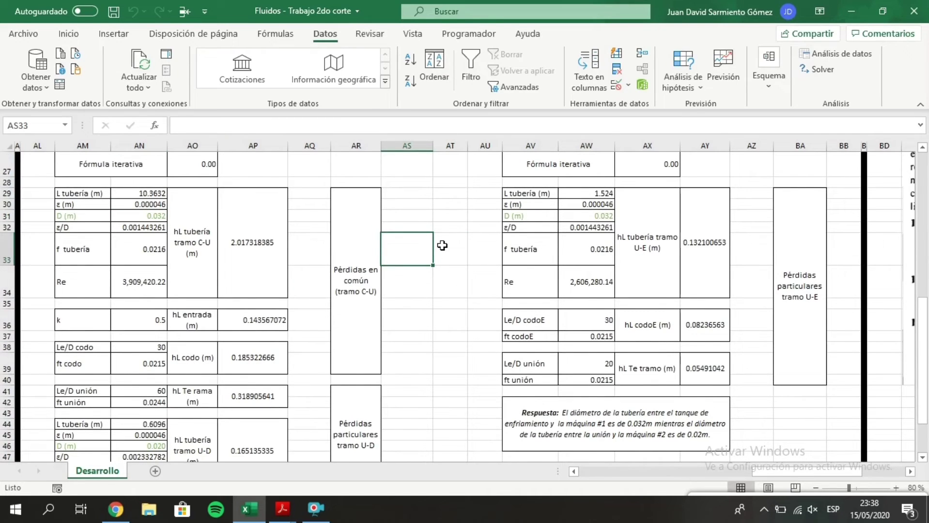
type("D(mm")
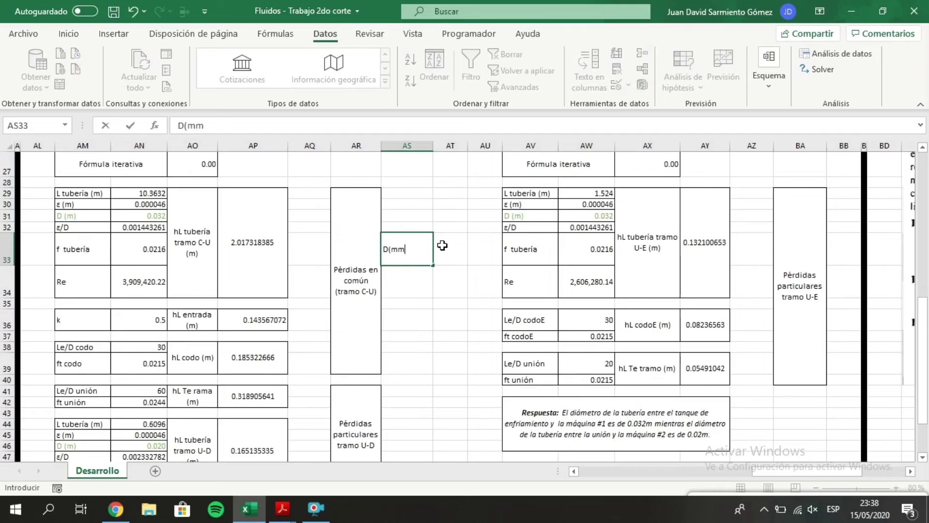
type(")")
left_click(442, 246)
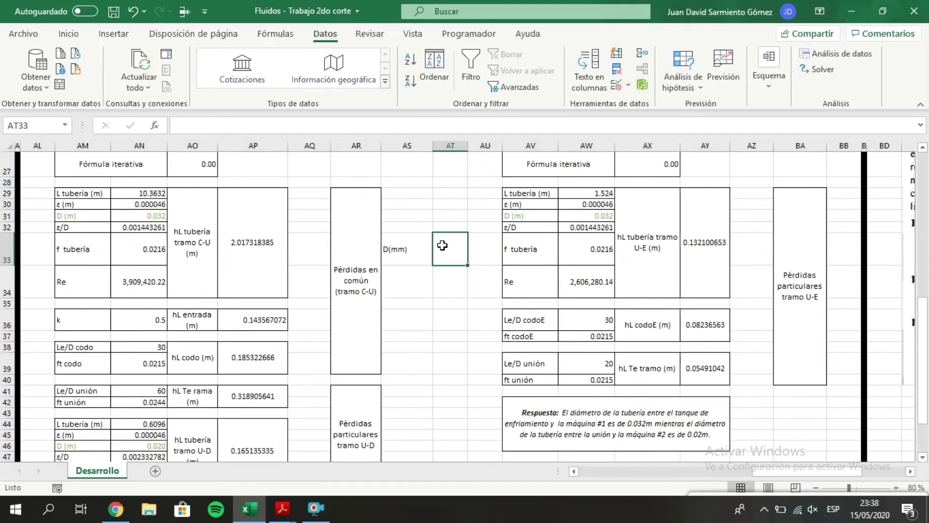
type("=")
left_click(571, 214)
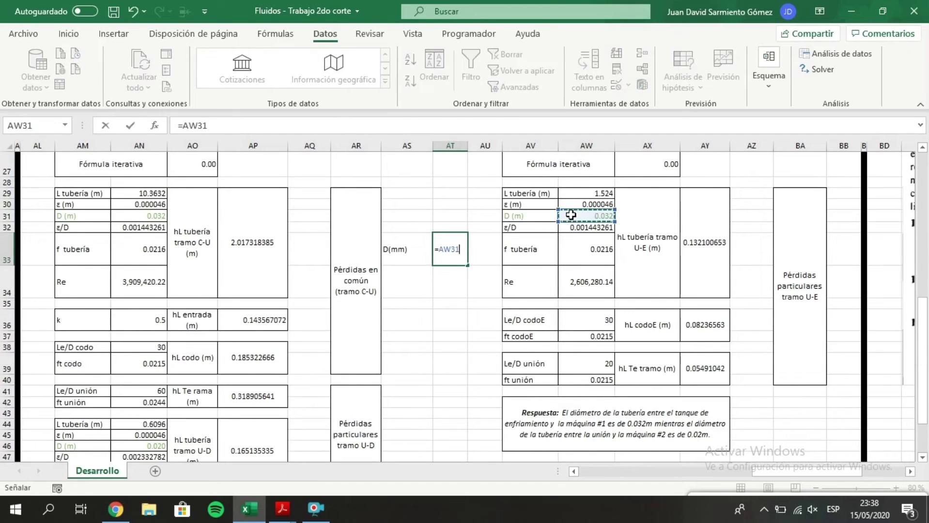
type("/1000")
key("BackSpace")
key("BackSpace")
key("Return")
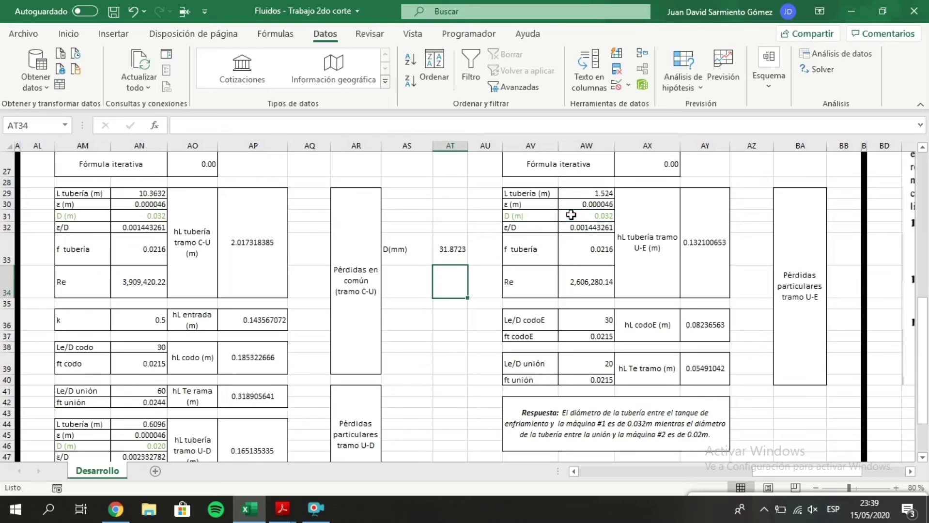
left_click(409, 259)
left_click_drag(458, 262, 431, 256)
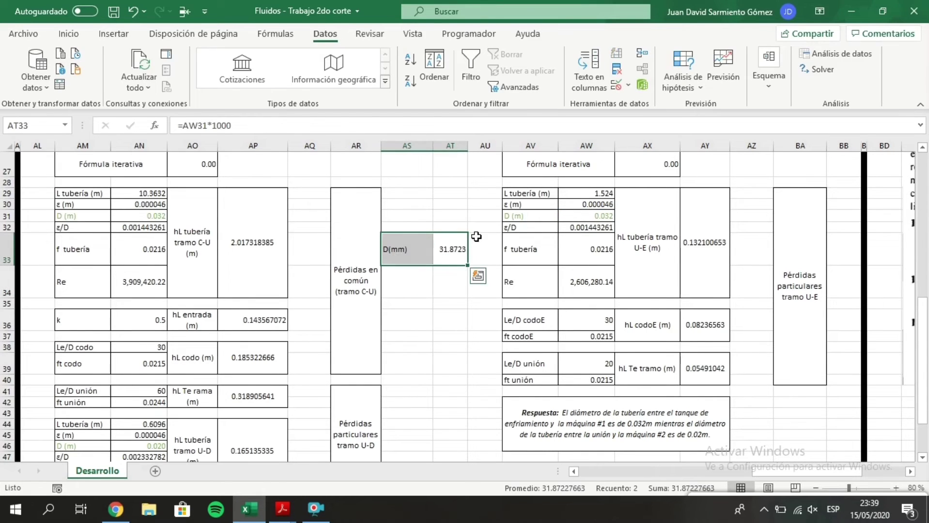
left_click(454, 256)
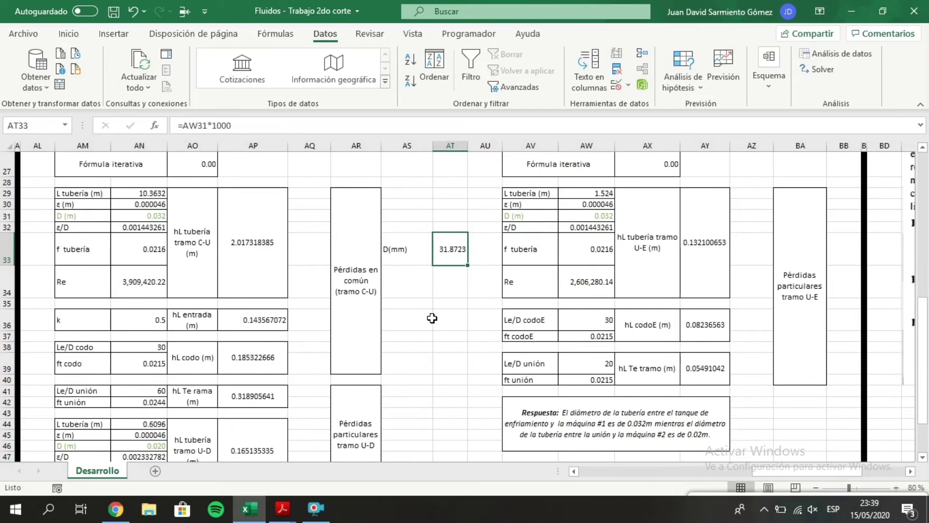
- Insert the word "interno" after both mentions of "diámetro" in the written answer for problem 11.24
scroll(450, 331, "down", 1)
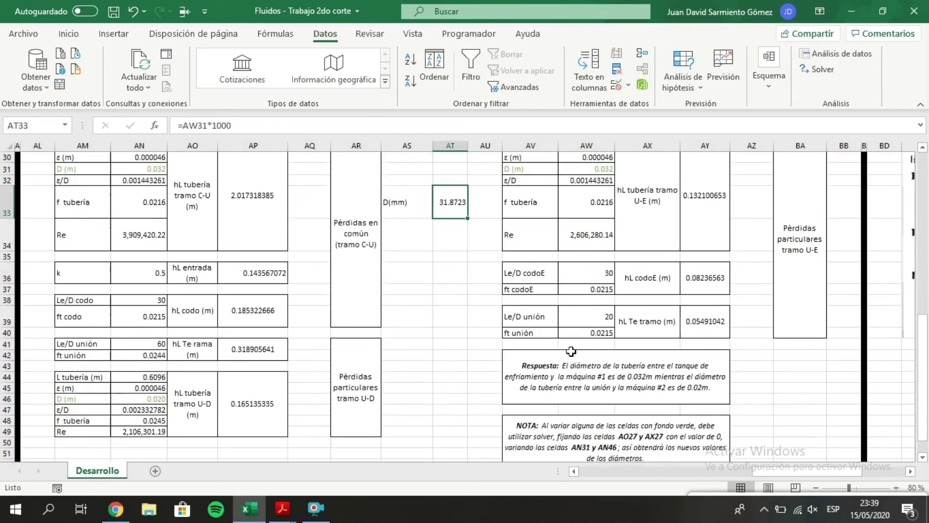
left_click(623, 378)
double_click(609, 366)
type("interno ")
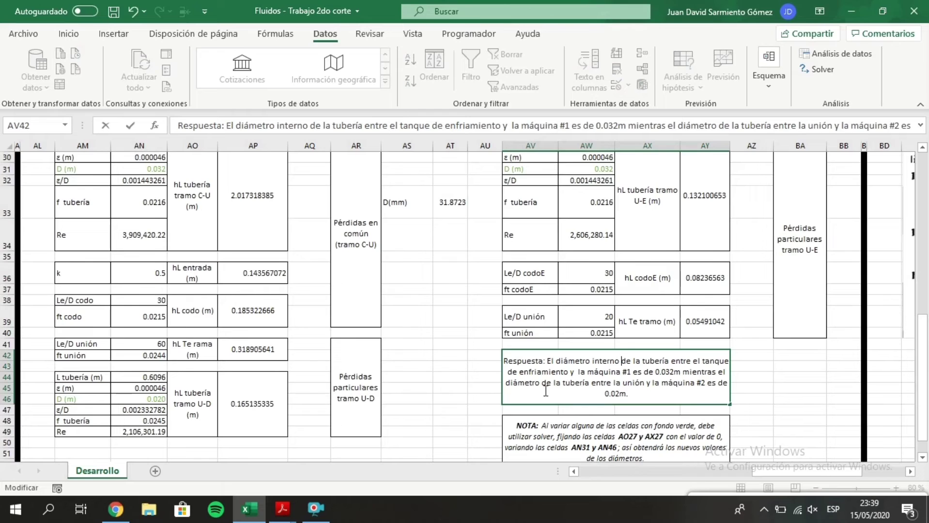
type("interno")
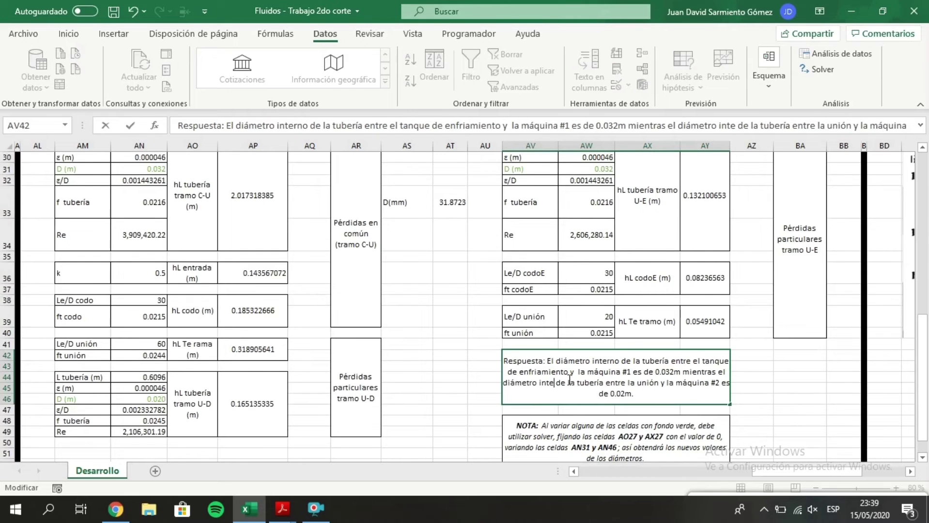
key("Return")
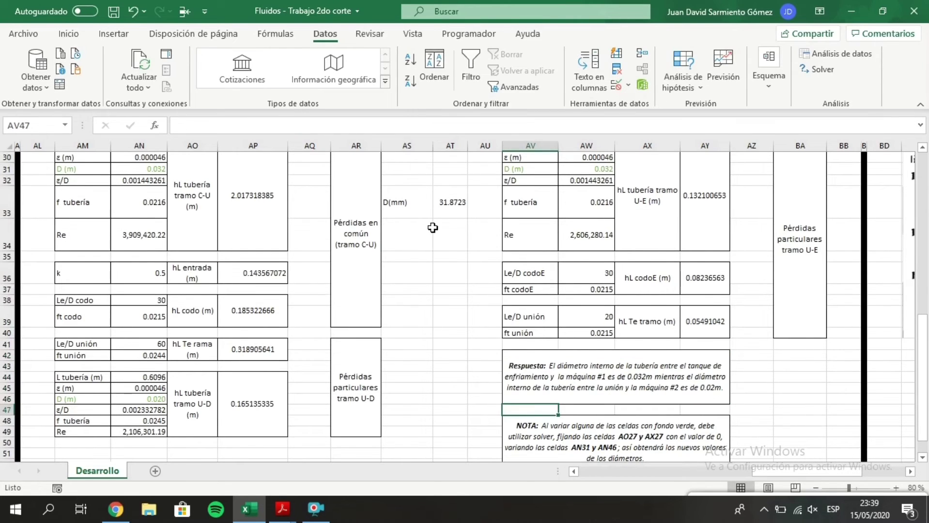
- Compare the millimetre diameter in AT33 with the inner diameters in the schedule 40 steel pipe table of the Acrobat Reader PDF
scroll(428, 244, "up", 1)
left_click_drag(420, 254, 438, 251)
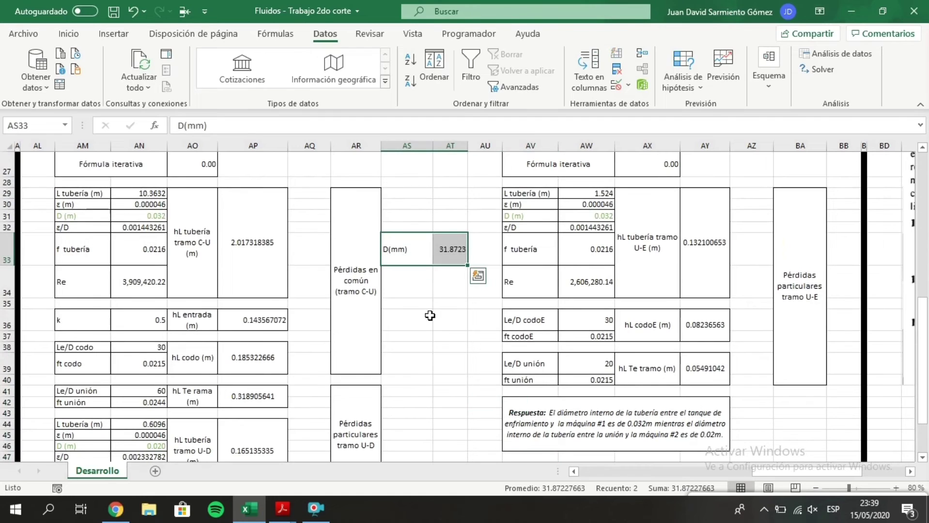
left_click(448, 276)
left_click(310, 468)
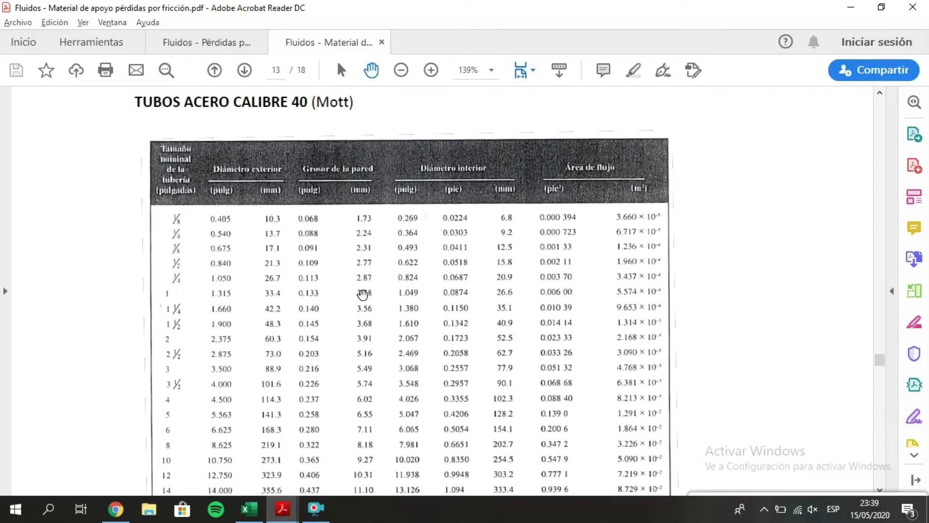
key("alt+Tab")
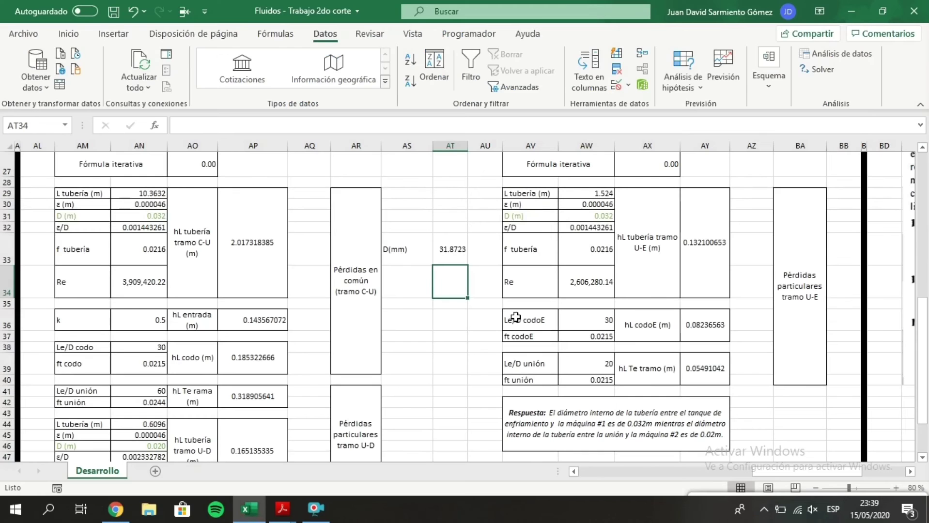
left_click(463, 256)
key("alt+Tab")
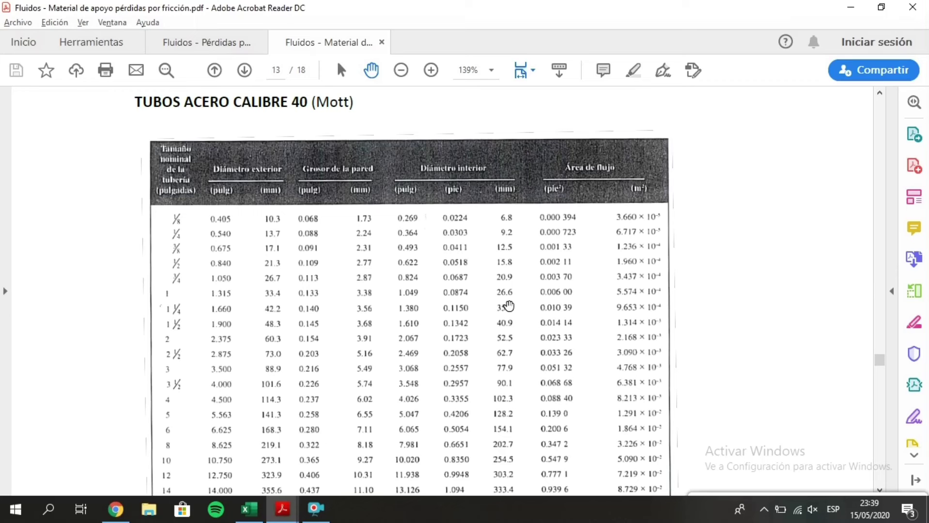
key("alt+Tab")
key("alt+Tab")
key("alt+Tab")
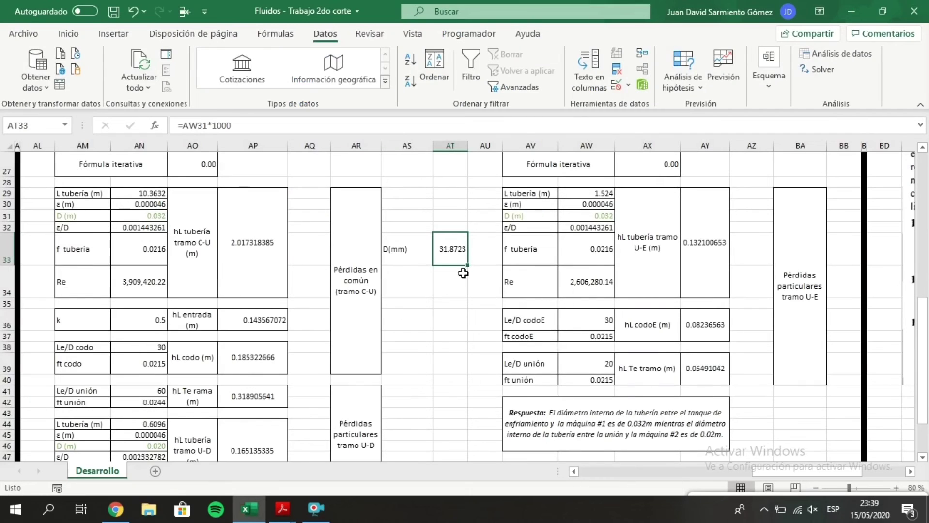
left_click(403, 245)
left_click_drag(420, 281, 450, 278)
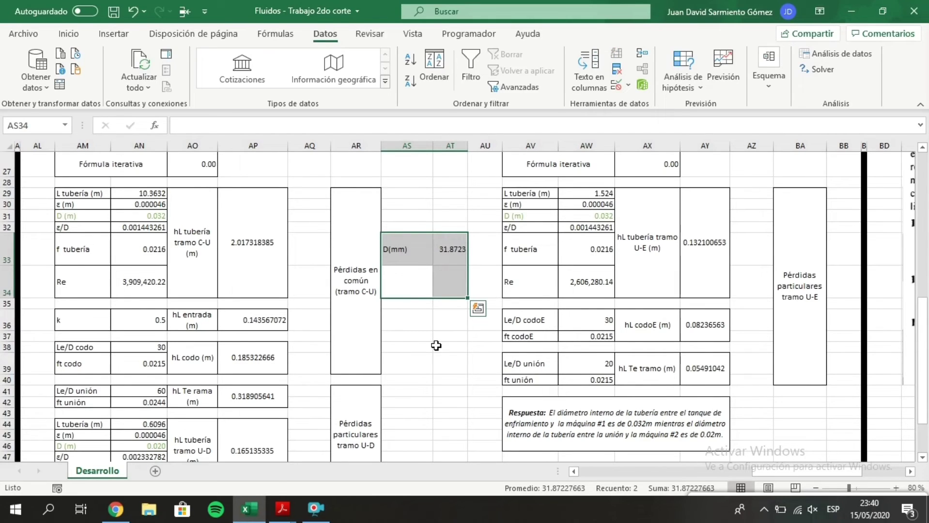
left_click(436, 346)
- Review the piping diagram and inspect the ZE and ZC elevations in AW24 and AW23 against its heights
scroll(436, 345, "up", 5)
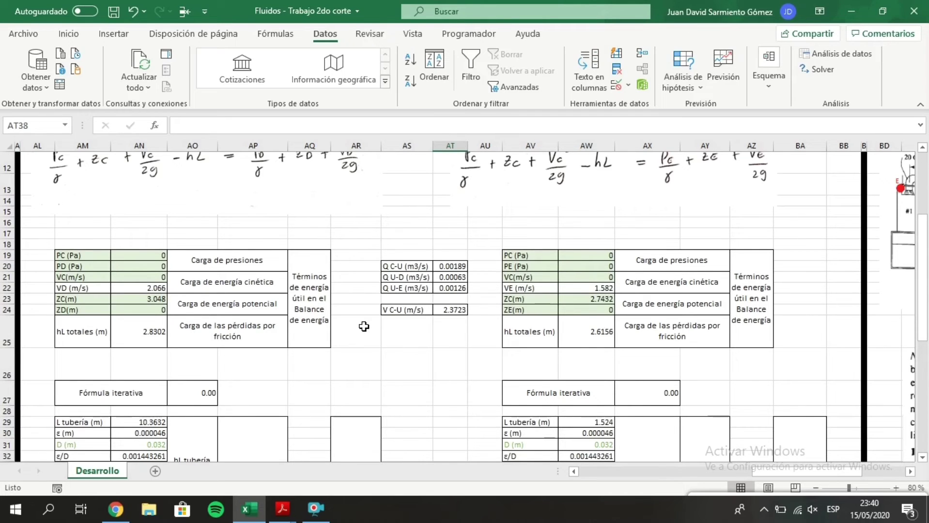
scroll(364, 326, "right", 8)
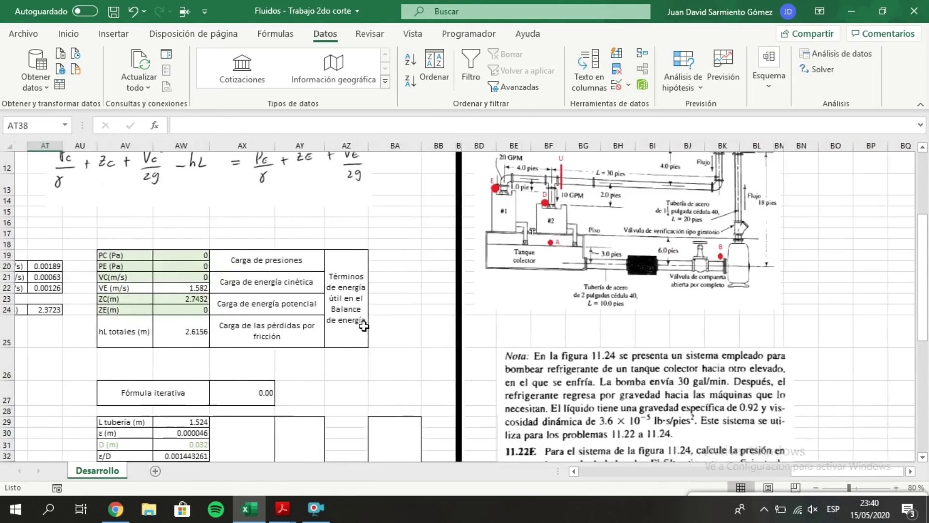
scroll(376, 363, "up", 3)
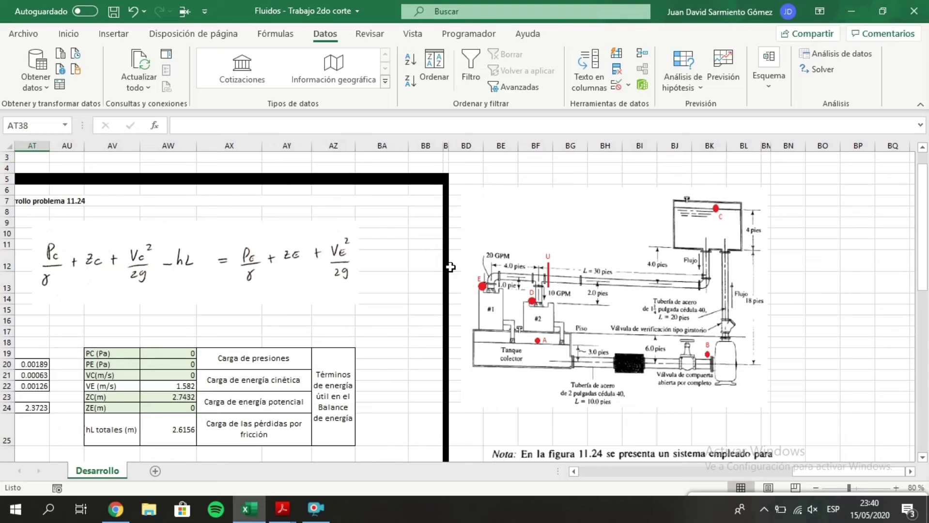
scroll(524, 305, "down", 2)
scroll(524, 305, "left", 3)
scroll(524, 305, "left", 3)
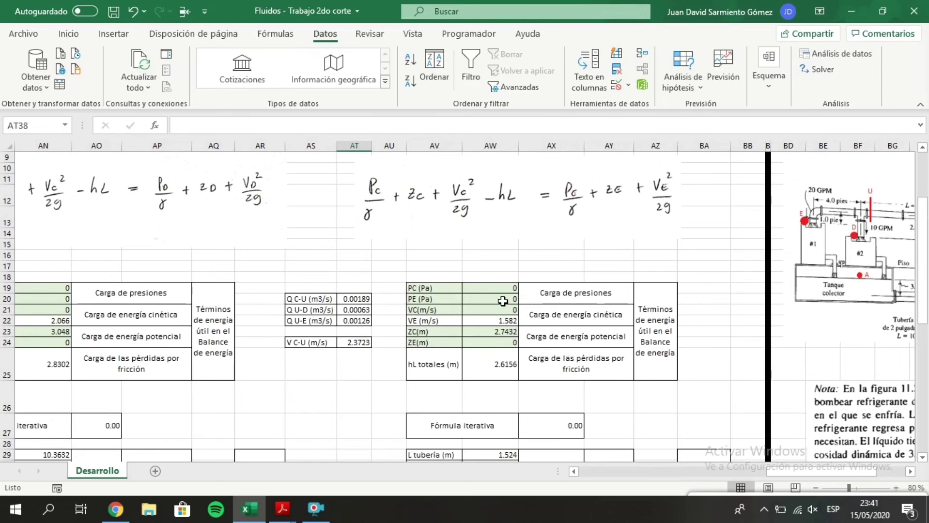
left_click(499, 342)
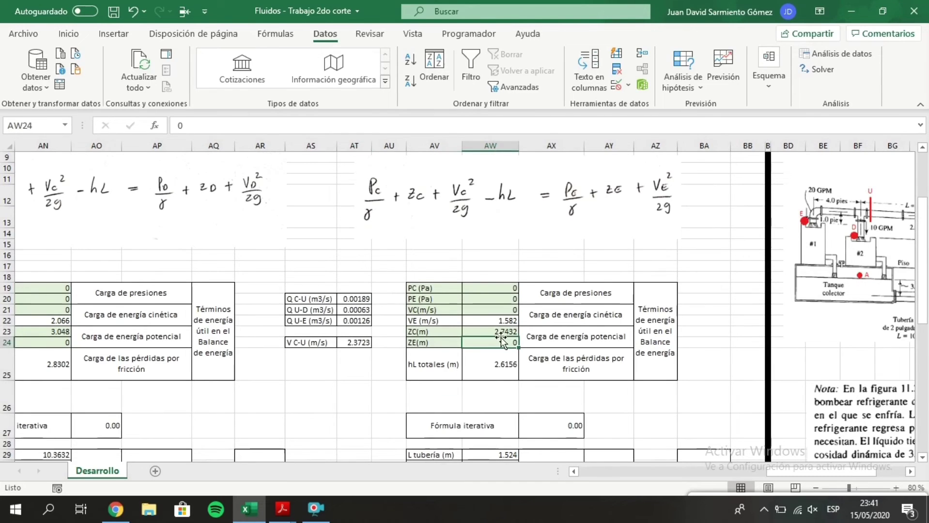
scroll(780, 333, "up", 2)
scroll(789, 336, "right", 3)
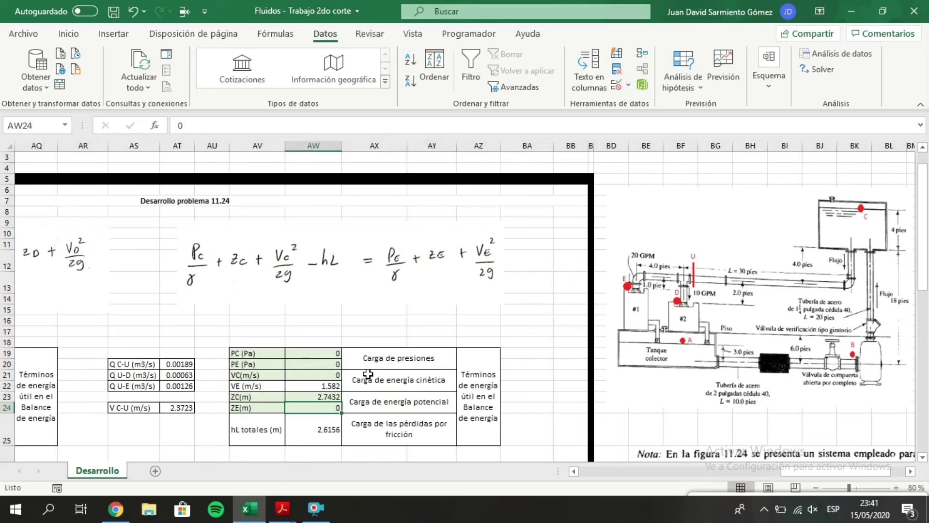
key("Up")
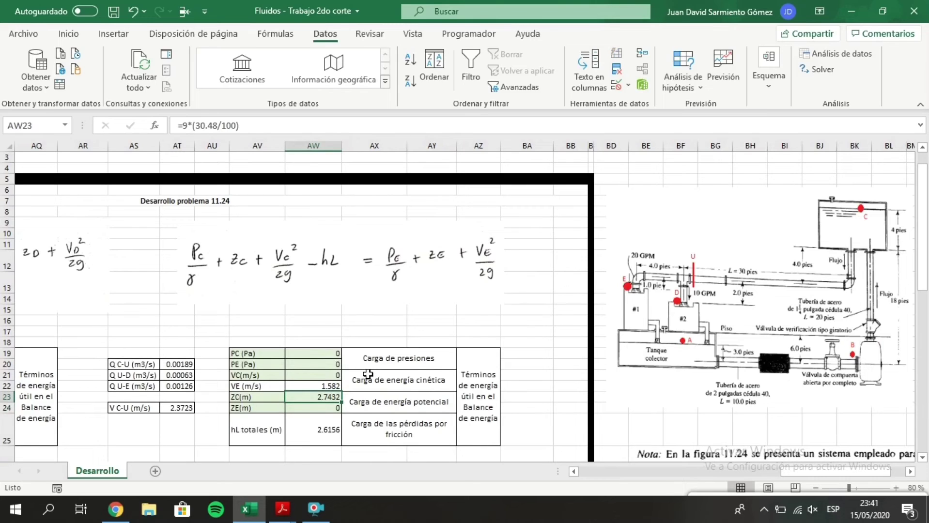
- Change the ZC elevation formula in AW23 to =15*(30.48/100)
key("F2")
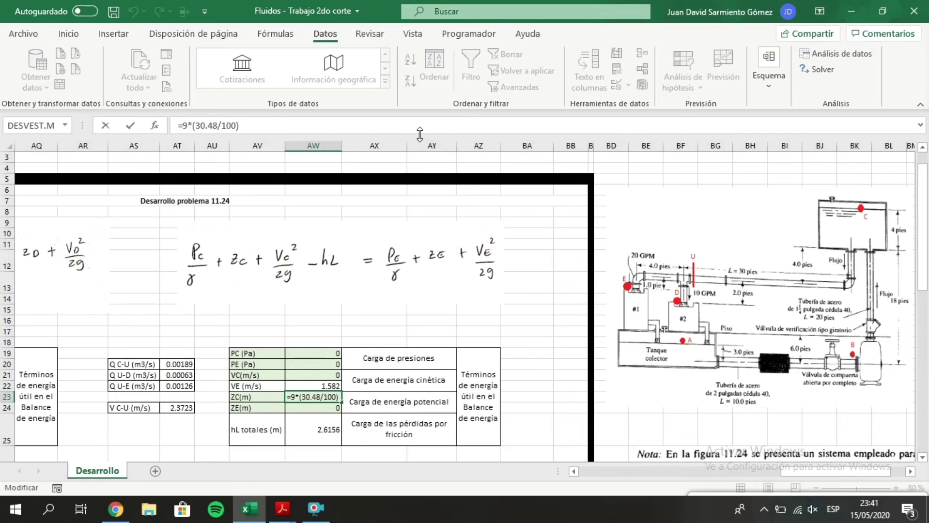
key("Delete")
type("15")
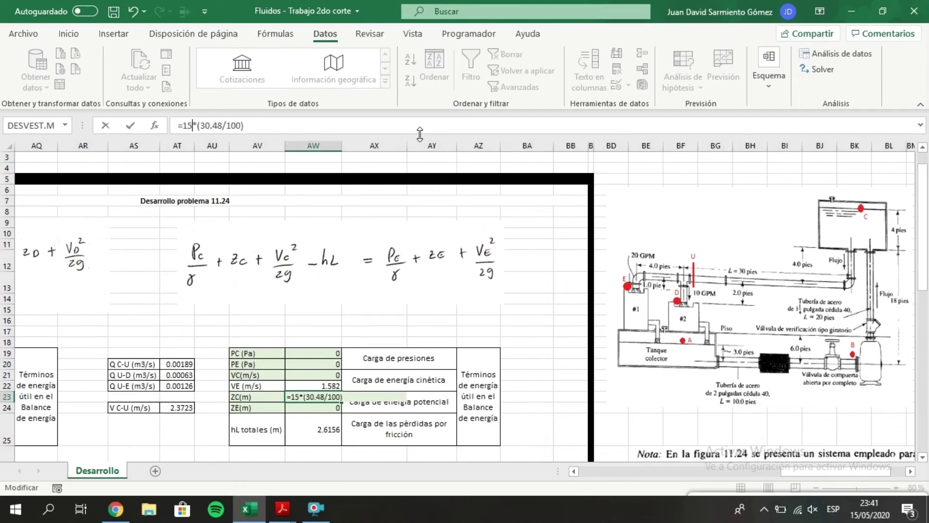
key("Return")
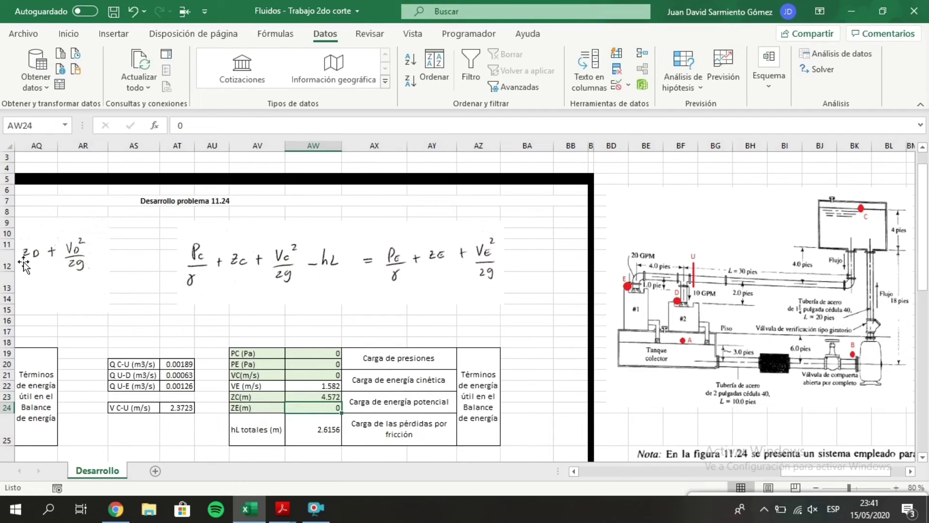
- Try to solve AO27 for 0 with Solver by varying AN31 and AN46 under the constraint AX27 = 0, keeping its values
scroll(294, 320, "left", 5)
scroll(310, 321, "down", 3)
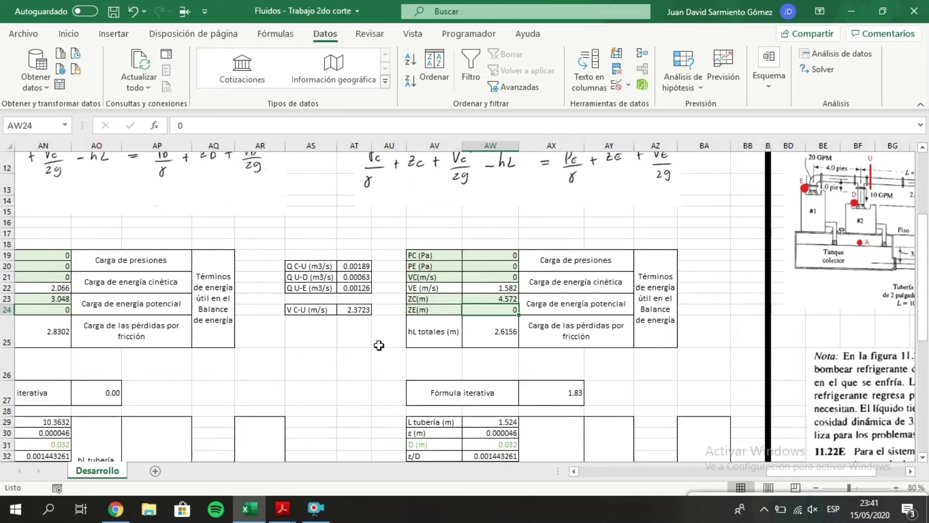
scroll(368, 343, "left", 2)
scroll(361, 341, "left", 1)
scroll(361, 342, "down", 1)
left_click(675, 340)
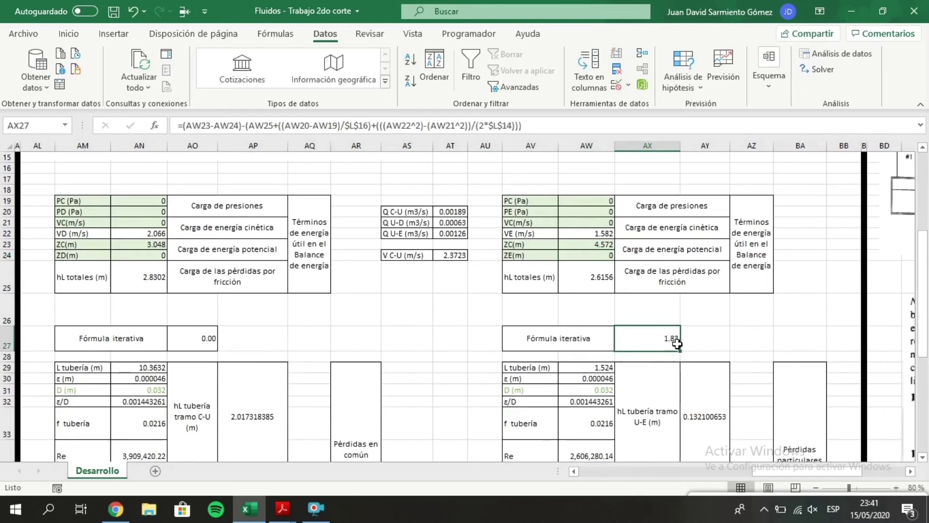
left_click(819, 68)
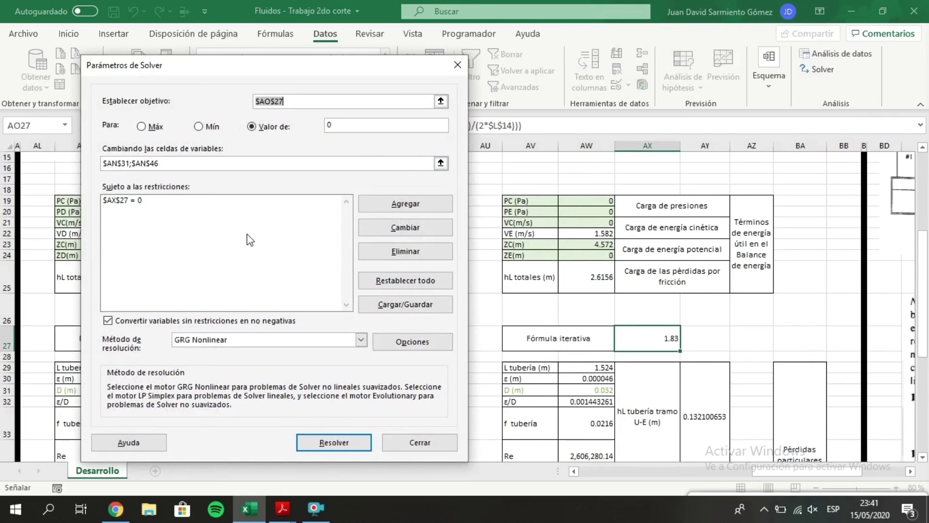
left_click(356, 442)
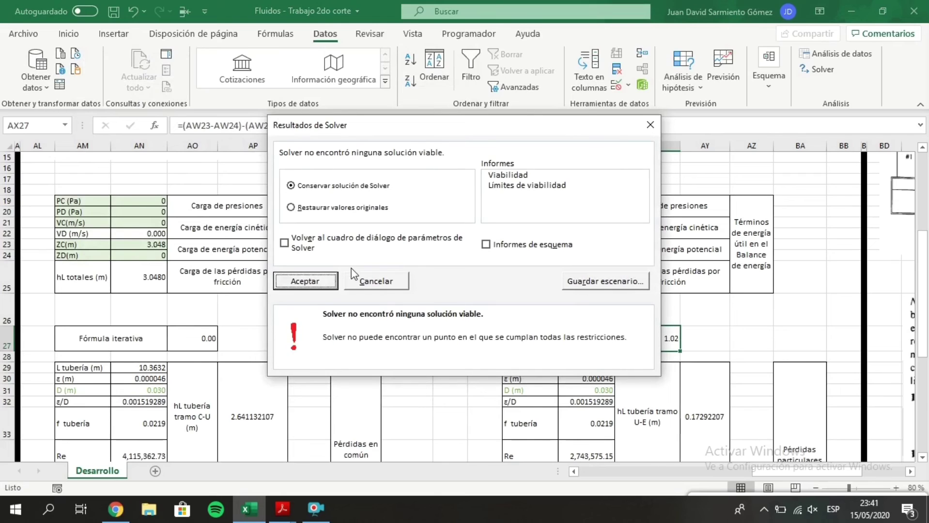
left_click_drag(427, 132, 440, 74)
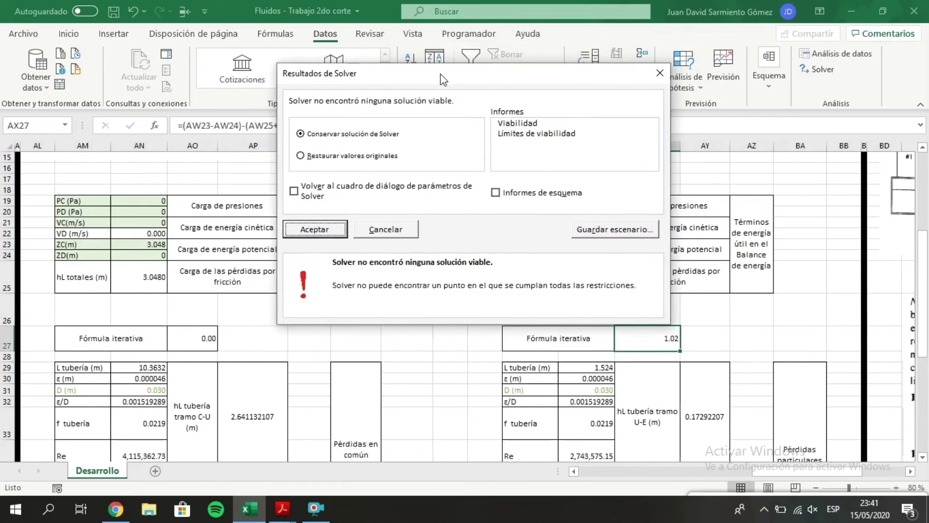
left_click(339, 229)
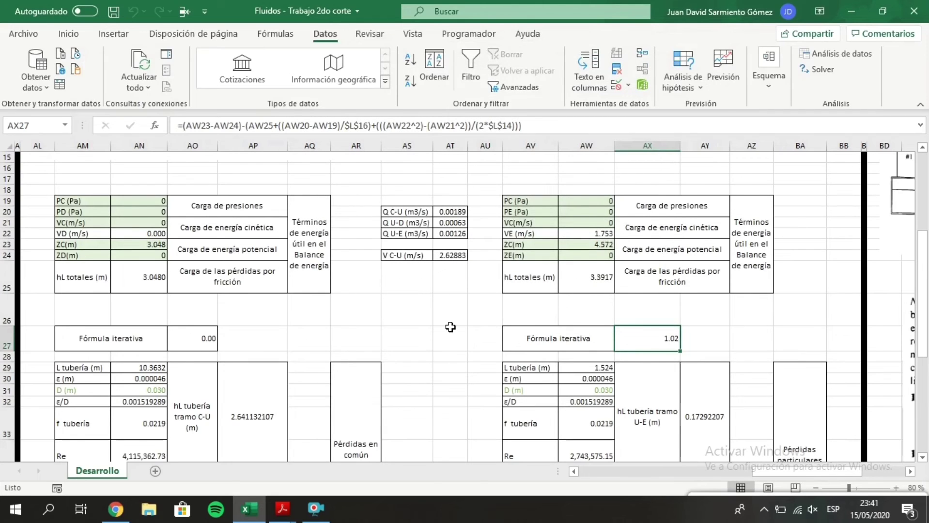
- Inspect the U-D pipe diameter in AN46 and the surrounding loss calculations after the Solver run
scroll(448, 330, "down", 6)
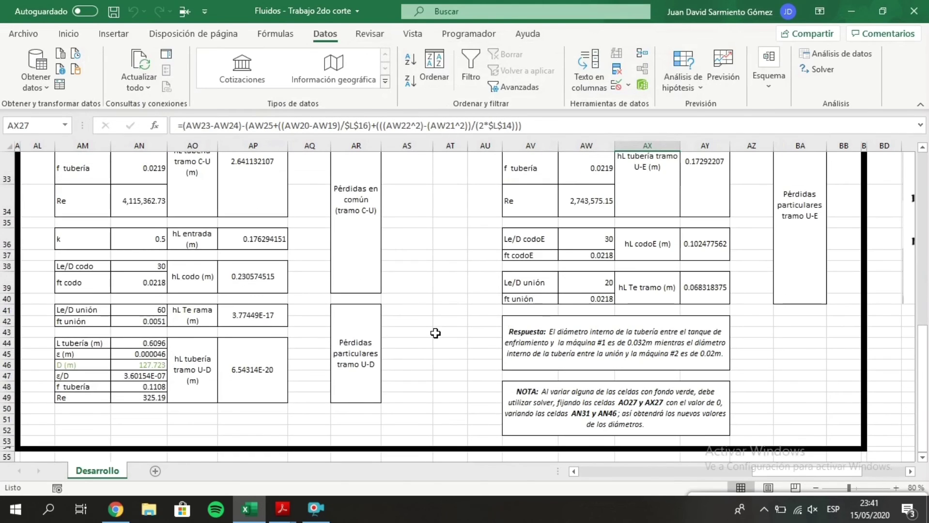
scroll(136, 388, "up", 1)
left_click_drag(109, 398, 146, 398)
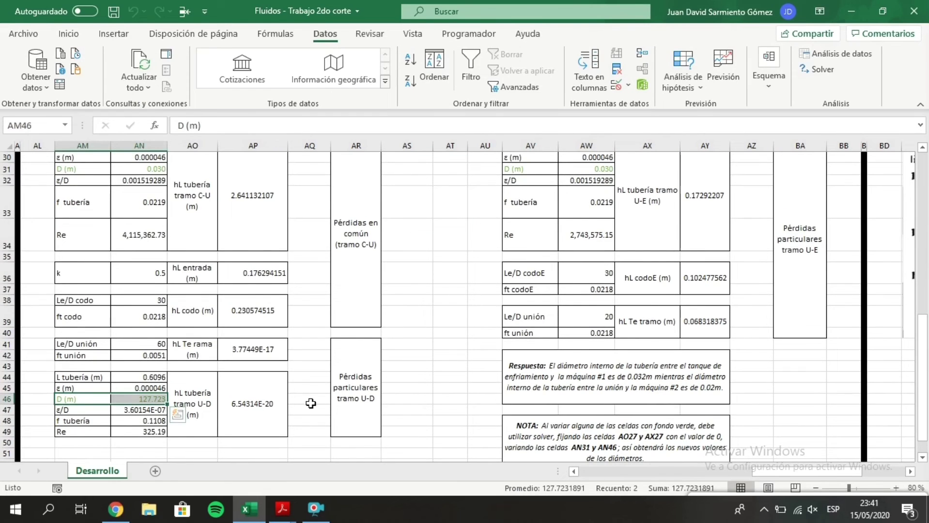
left_click(158, 398)
scroll(464, 338, "up", 1)
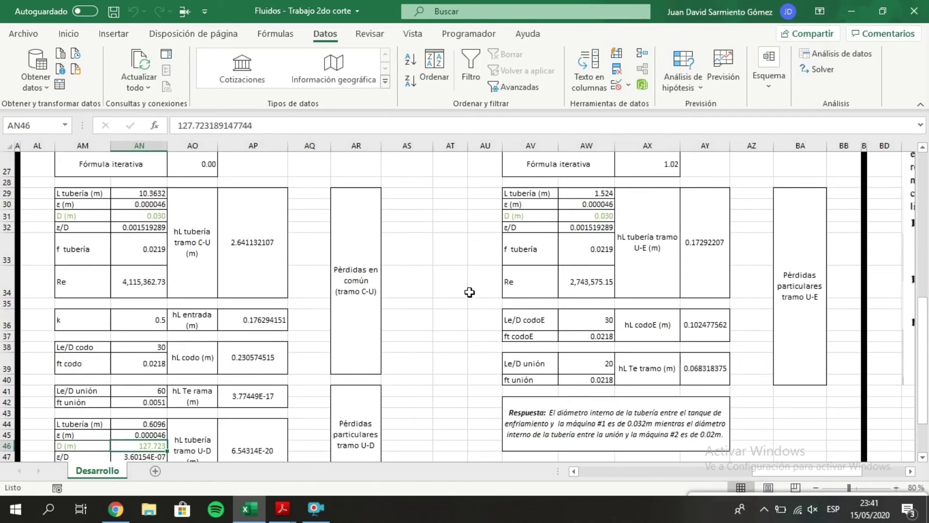
left_click(421, 287)
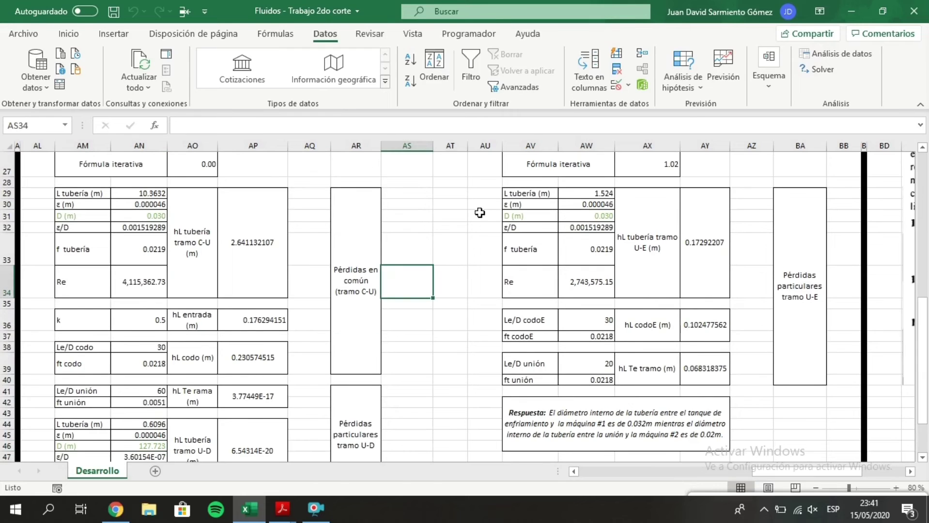
left_click(818, 69)
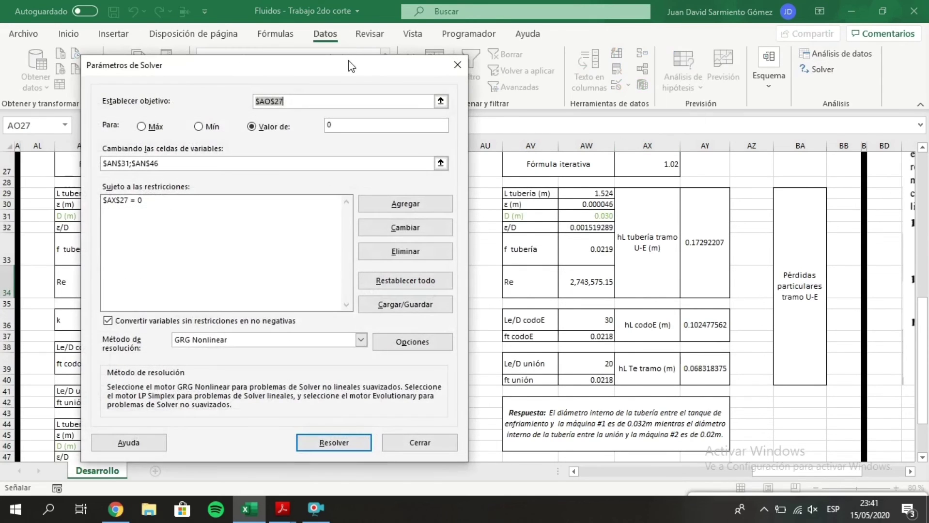
left_click_drag(400, 54, 436, 51)
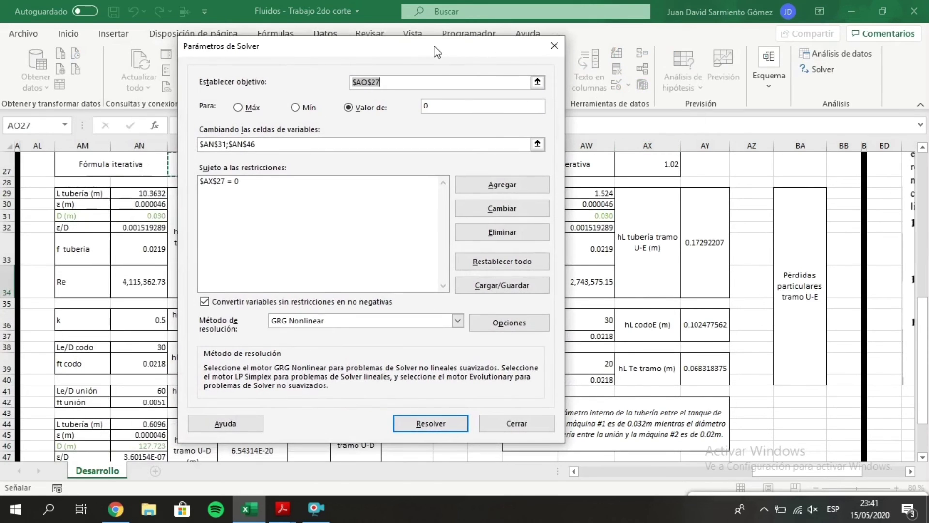
left_click(311, 143)
left_click(310, 143)
type(";")
left_click(513, 425)
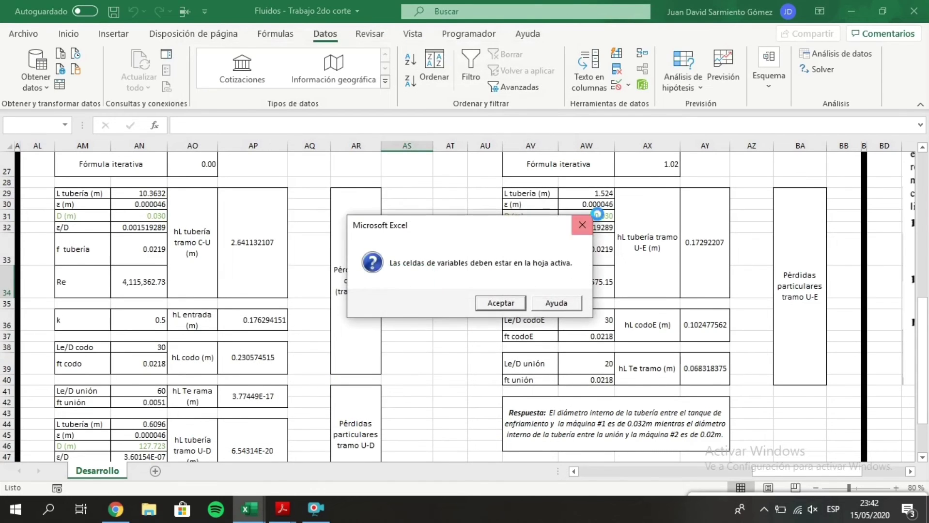
left_click(521, 303)
- Replace the linked U-E pipe diameter in AW31 with the independent starting value 0.03
left_click(591, 217)
key("Delete")
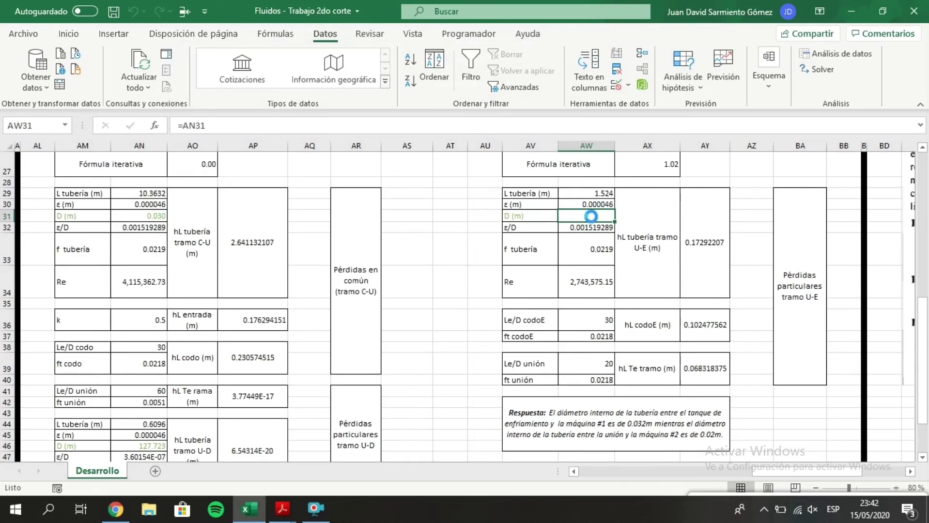
type("0.03")
key("Return")
- Set Solver's variable cells to AN31, AN46 and AW31, solve for AO27 = 0 and keep the solution
left_click(818, 69)
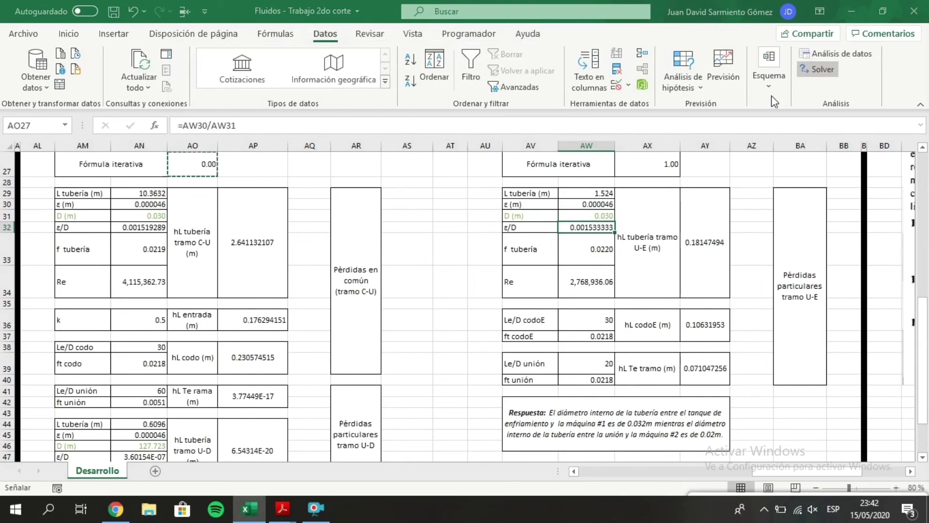
left_click(338, 144)
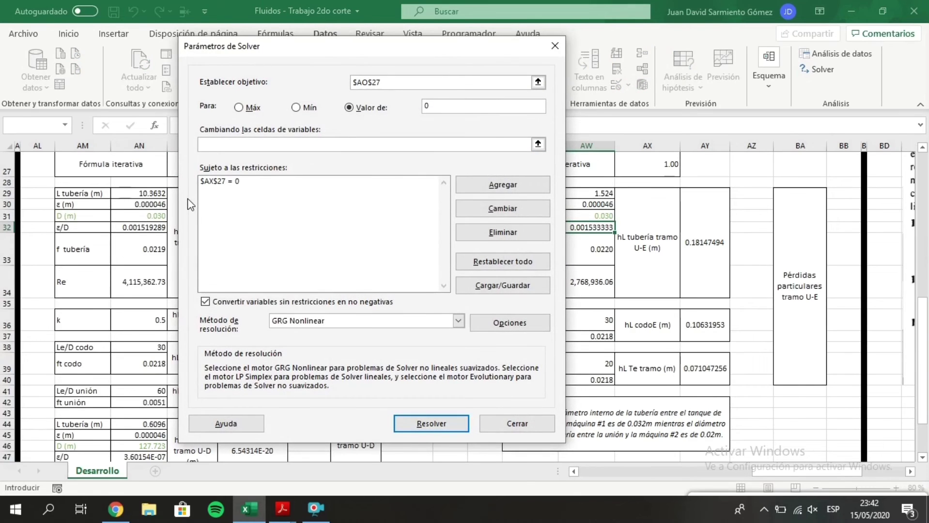
left_click(150, 215)
type(";")
left_click(136, 445)
type(";")
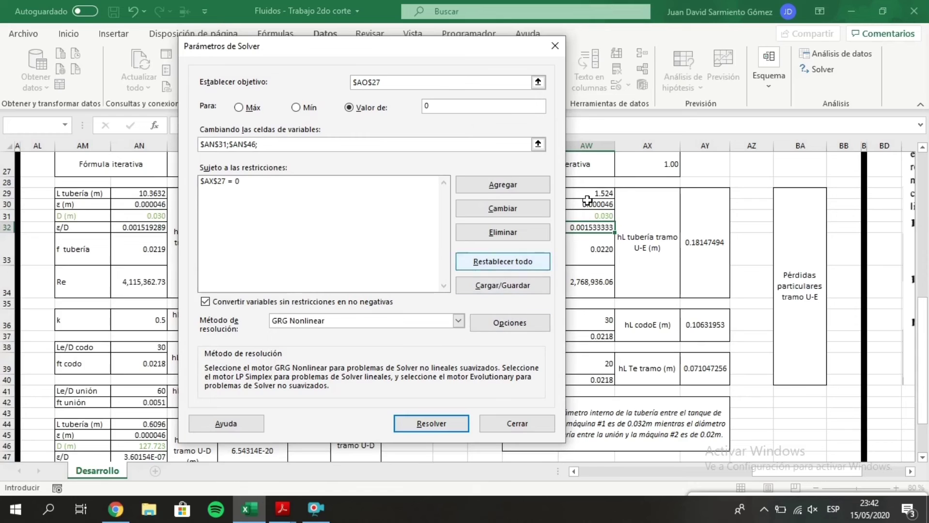
left_click(593, 215)
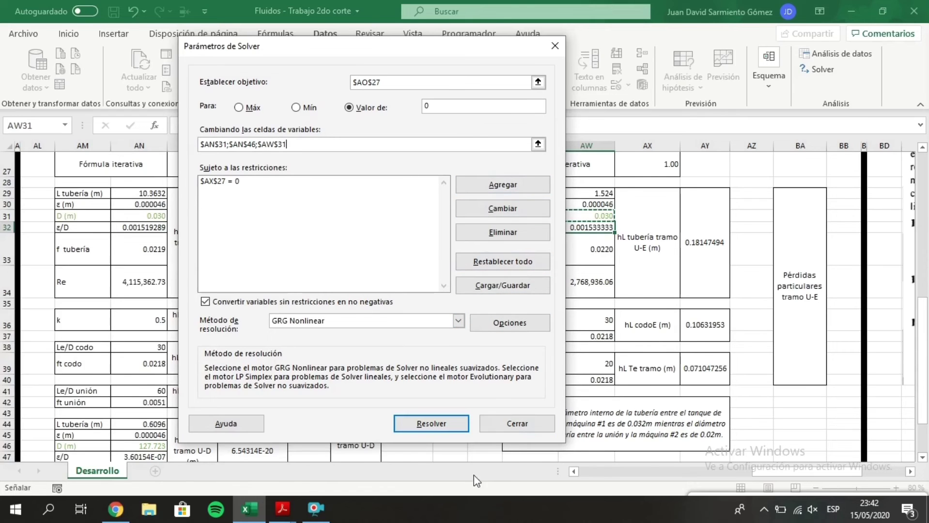
left_click(450, 427)
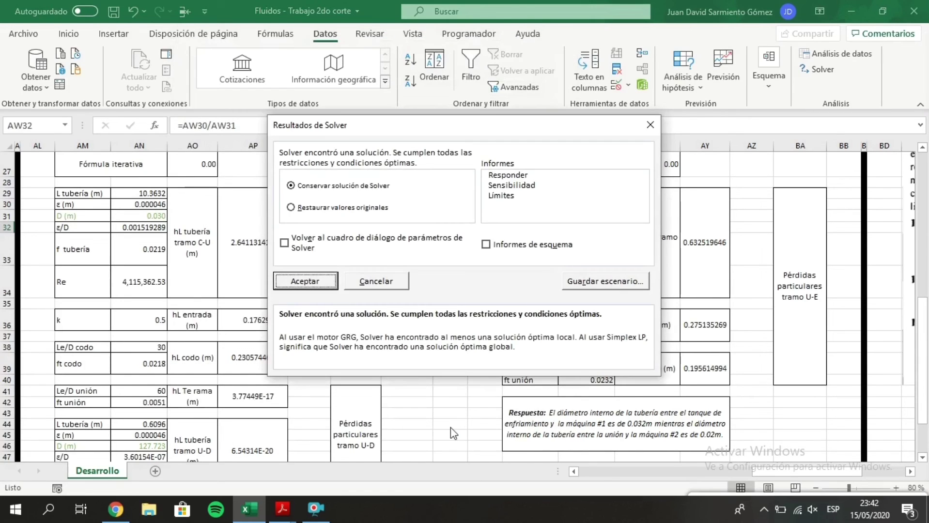
left_click(313, 283)
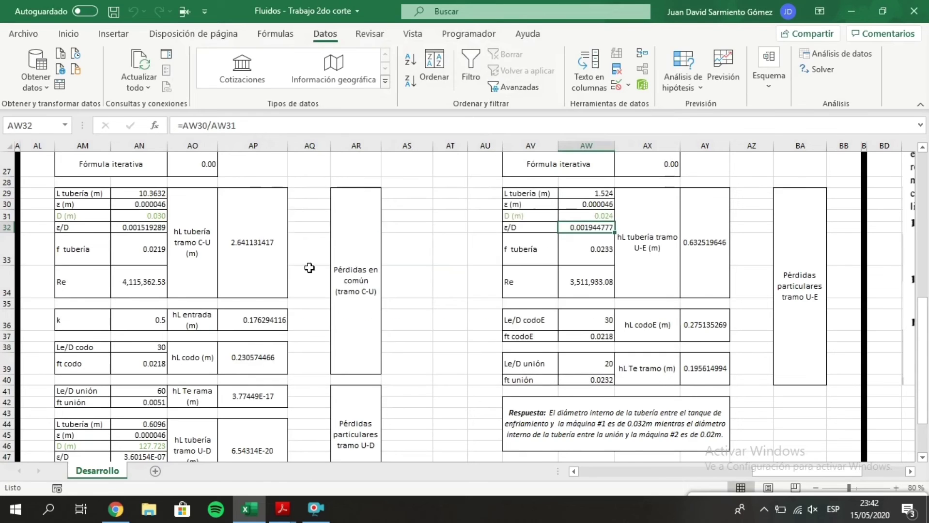
- Set the U-D diameter in AN46 to 0.03, rerun Solver with the same parameters and keep its solution
left_click(197, 222)
left_click(159, 216)
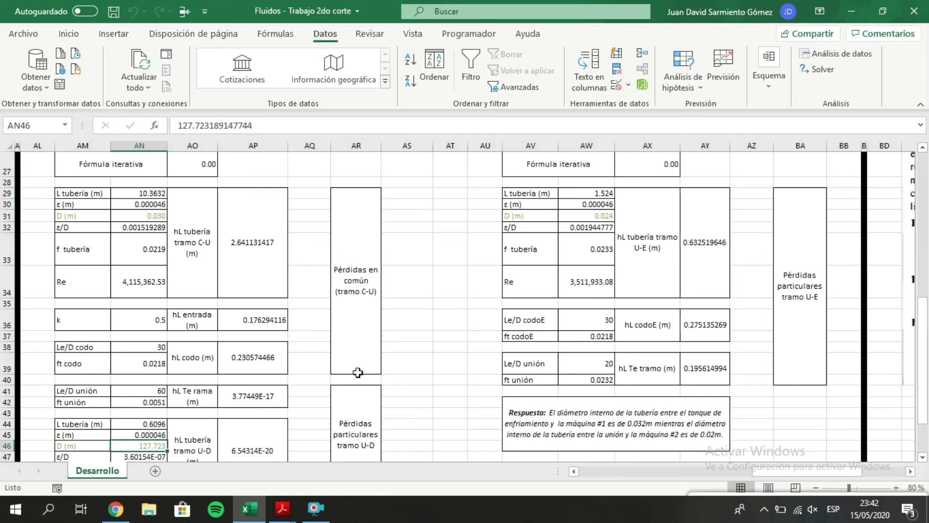
type("0.03")
key("Return")
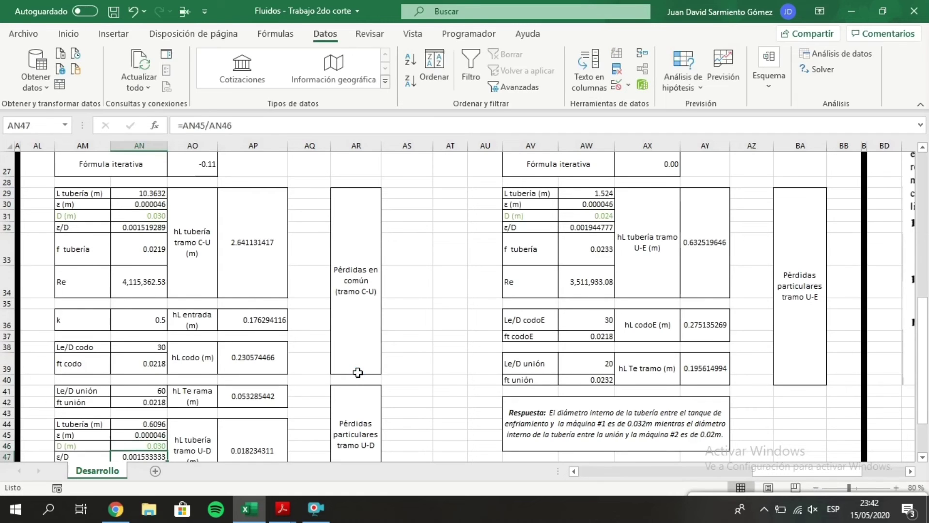
left_click(820, 72)
left_click(430, 422)
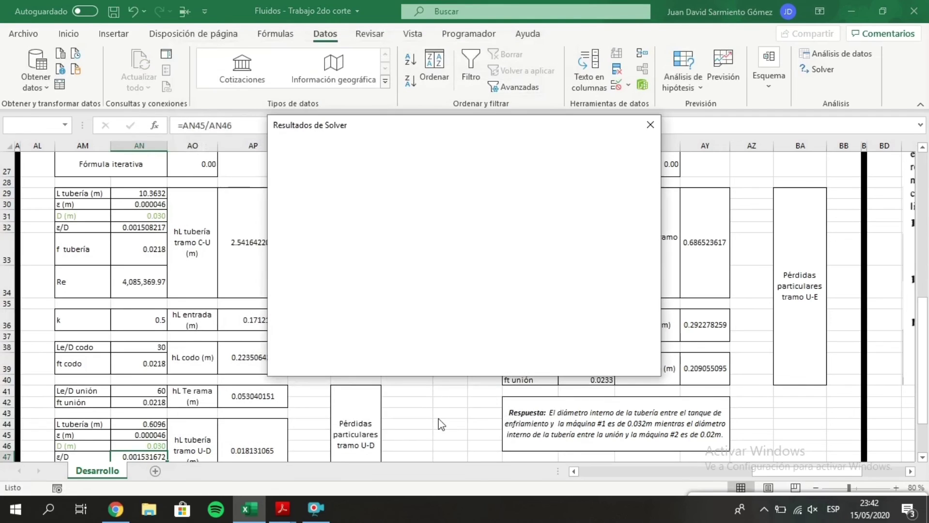
left_click(326, 282)
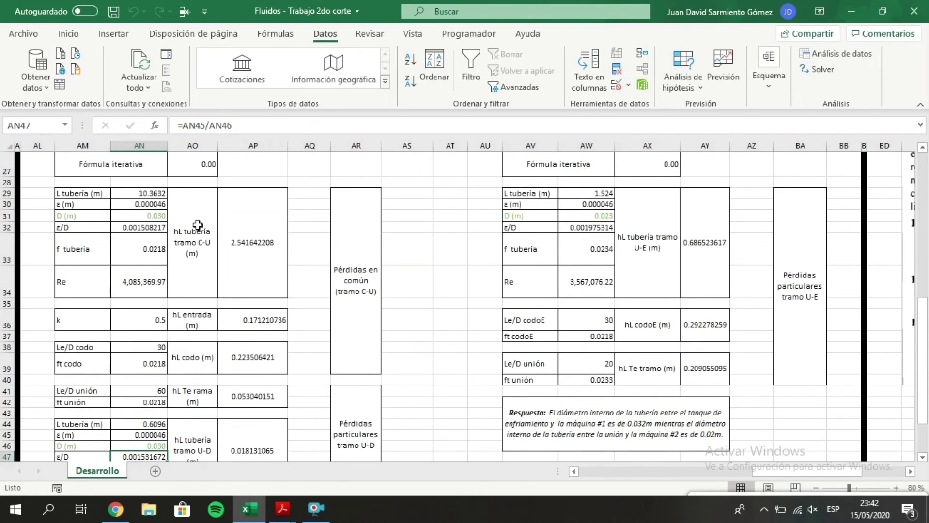
- Compare the solved diameters of sections C-U, U-D and U-E in AN31, AN46 and AW31
left_click(128, 218)
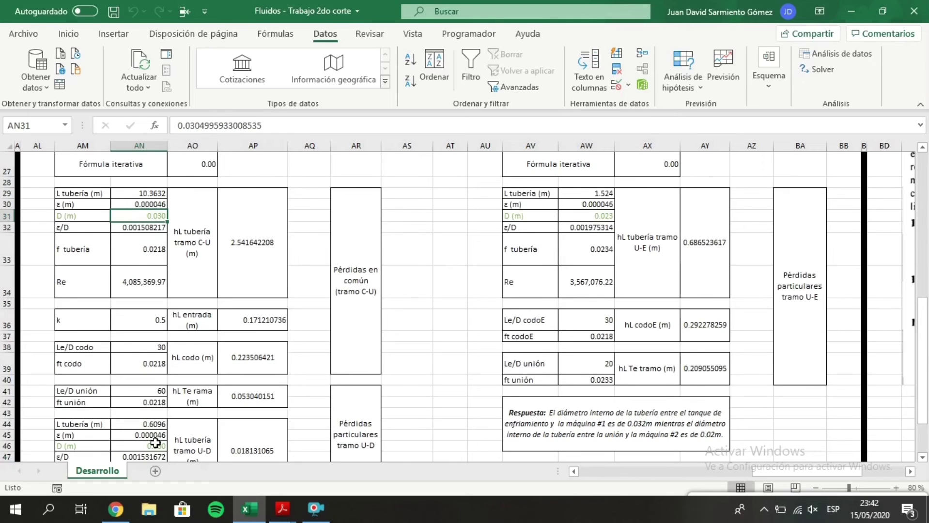
left_click(154, 446)
left_click(145, 219)
left_click(207, 243)
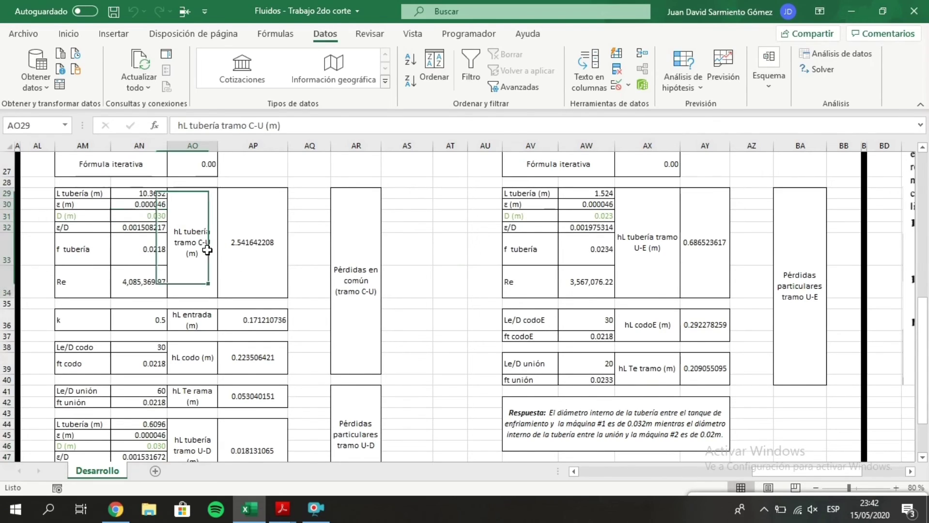
left_click(199, 433)
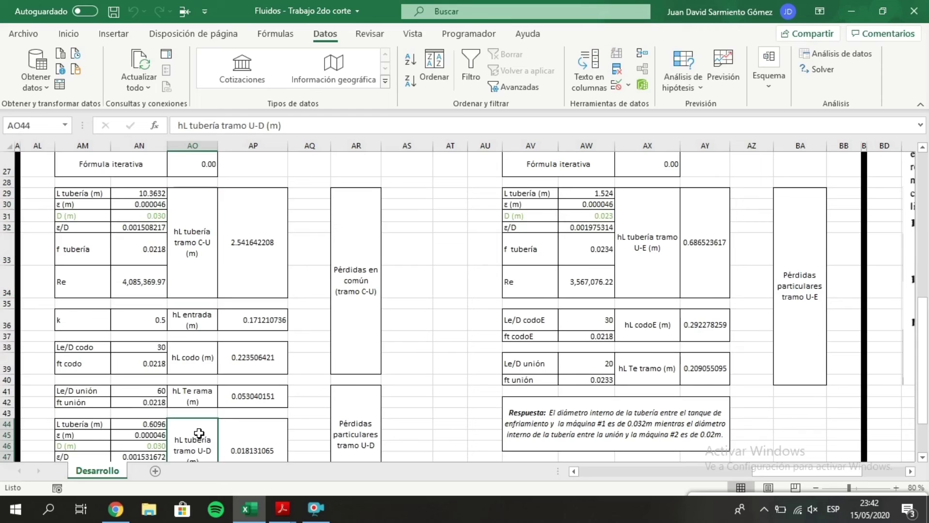
left_click(162, 217)
left_click(153, 446)
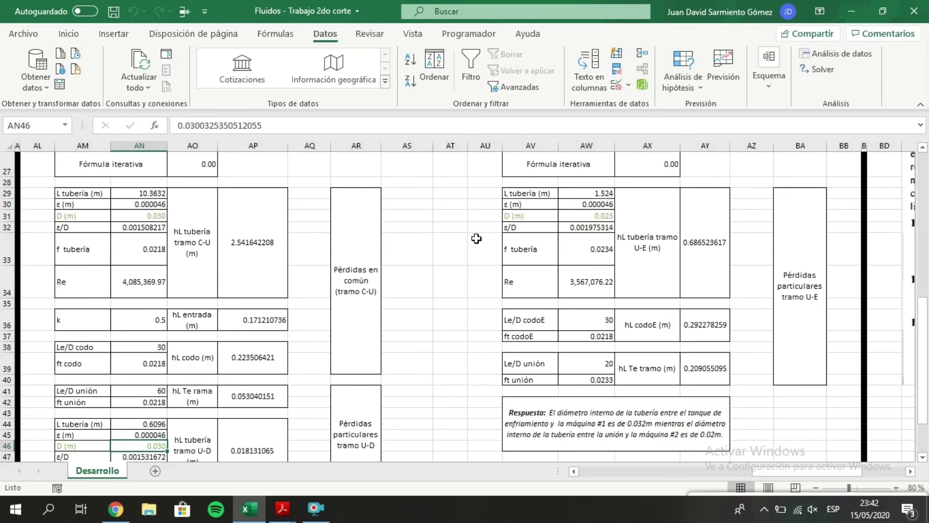
left_click(591, 217)
- Reread the 11.24 problem statement and check the ZC formula in AW23 against the heights in the piping diagram
scroll(484, 305, "right", 5)
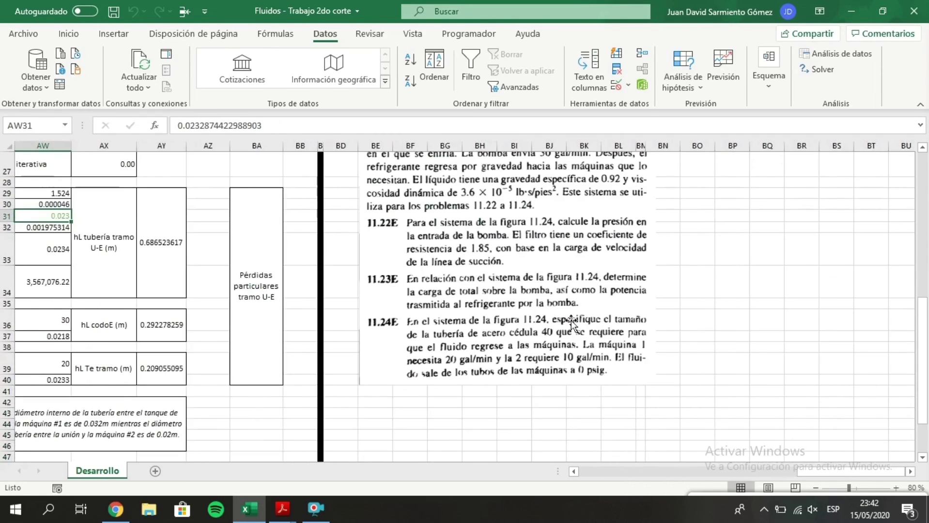
scroll(570, 320, "up", 8)
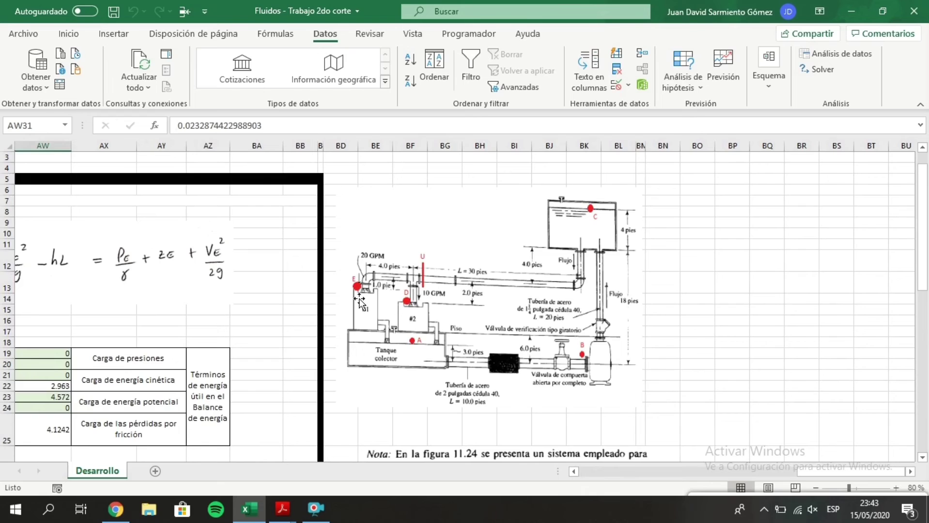
scroll(358, 310, "left", 3)
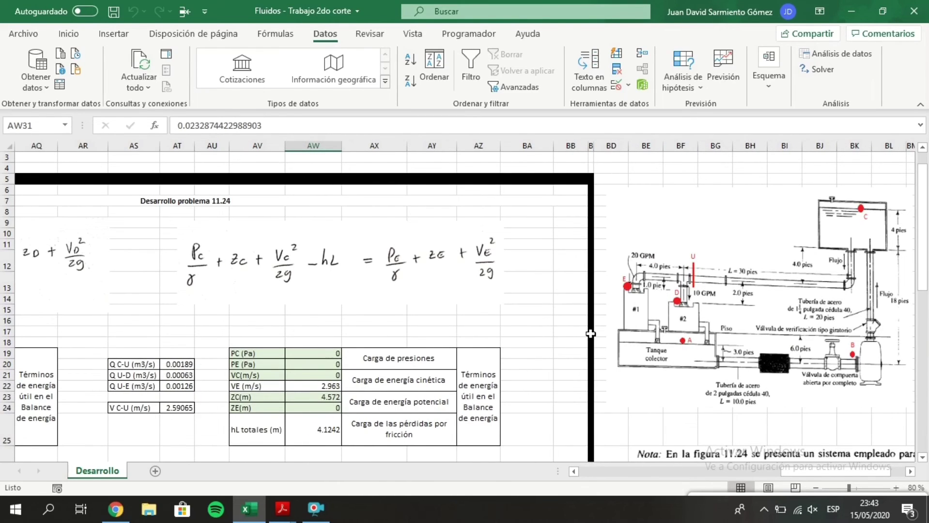
left_click(309, 398)
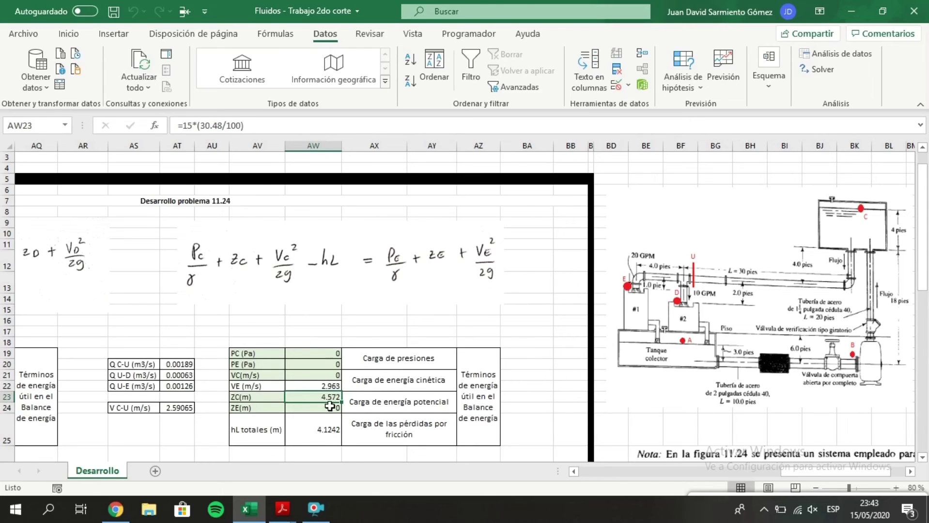
- Set the ZC elevation in AN23 of the C-D energy balance to =15*(30.48/100)
scroll(329, 405, "left", 5)
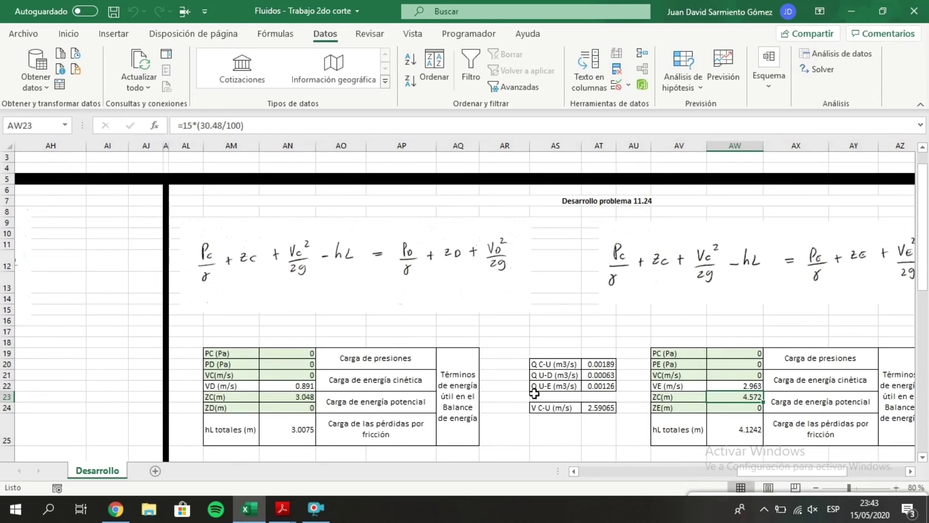
left_click(293, 398)
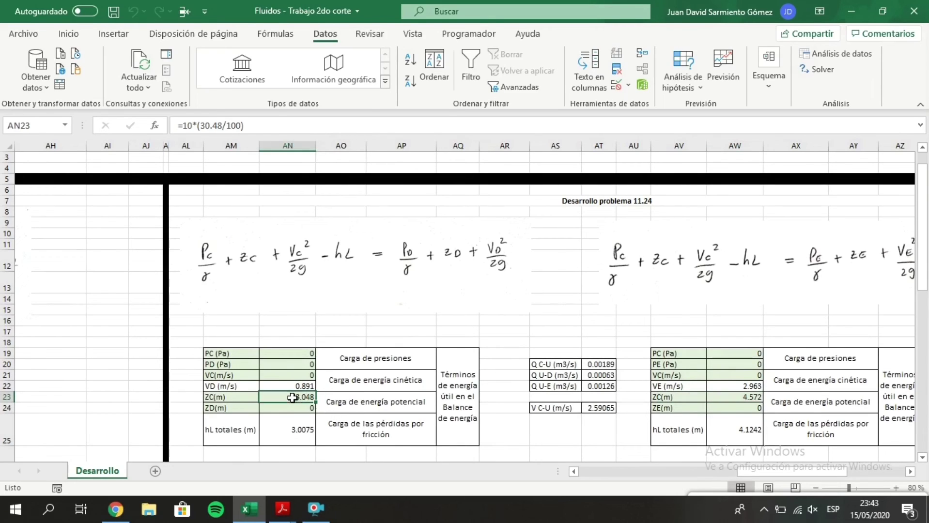
left_click(194, 126)
key("BackSpace")
key("BackSpace")
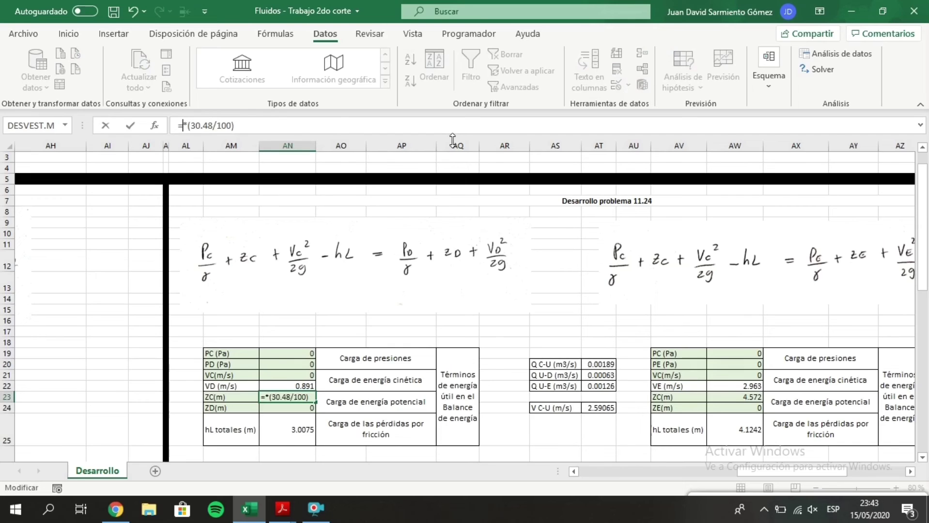
type("15")
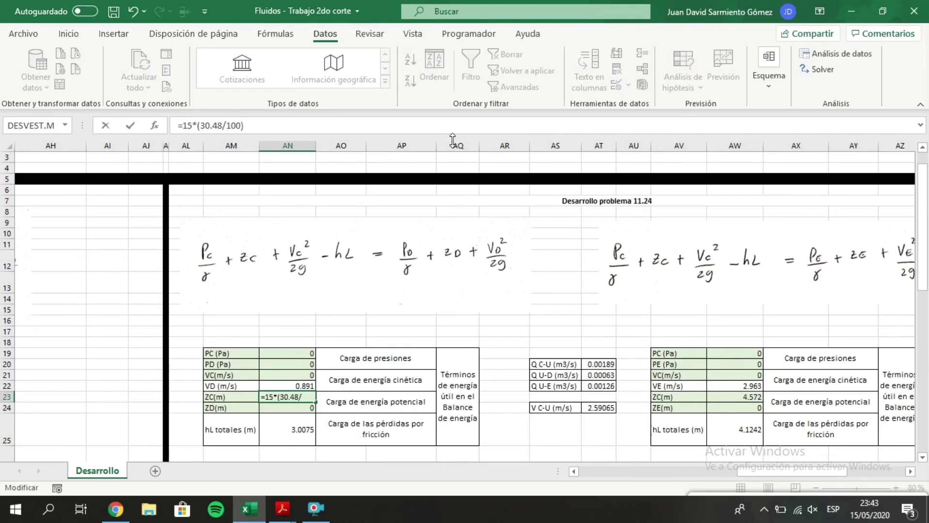
key("Return")
- Rerun Solver with the existing parameters and keep its solution
scroll(441, 349, "down", 2)
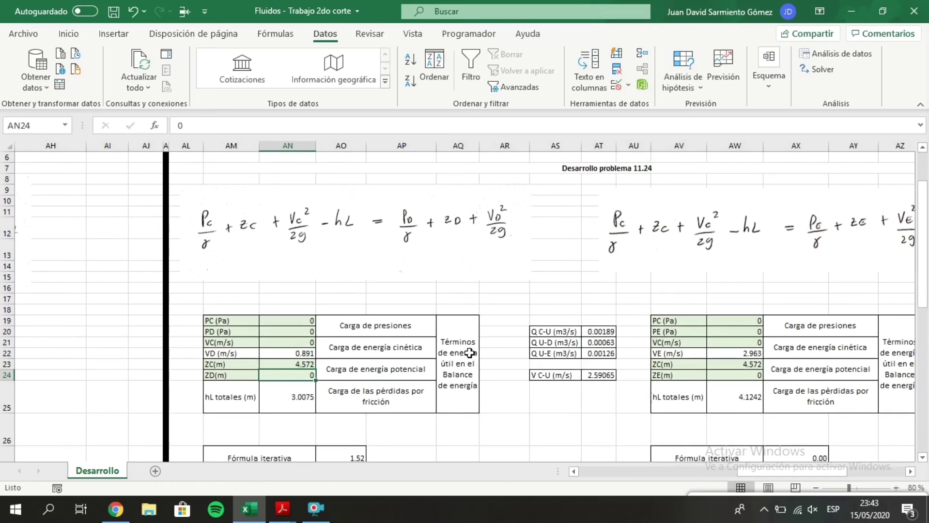
left_click(817, 72)
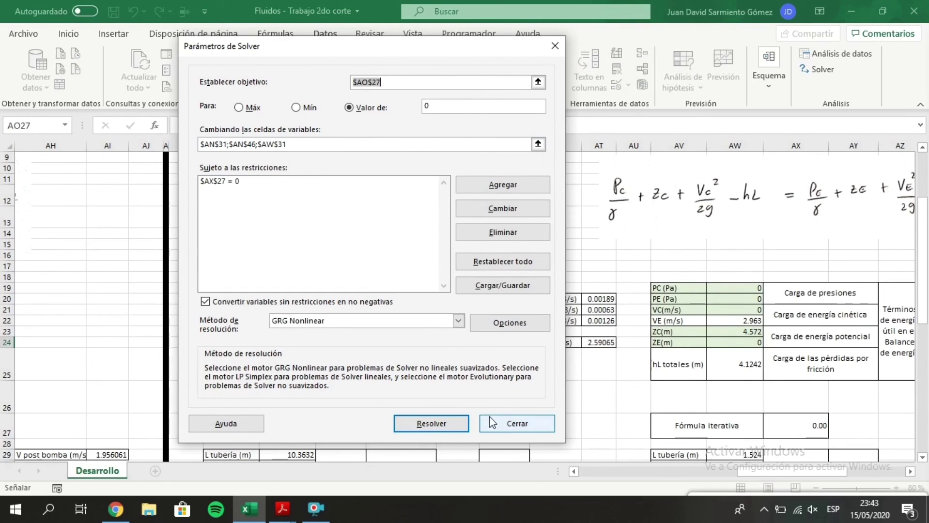
left_click(431, 423)
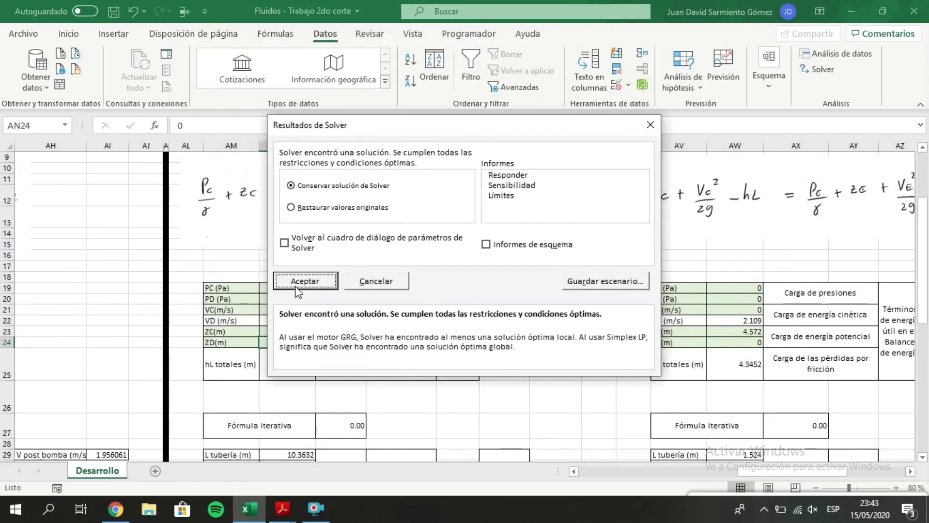
left_click(305, 281)
- Compare the solved diameters in AN31, AW31 and AN46 and check them against the piping diagram
scroll(523, 339, "down", 5)
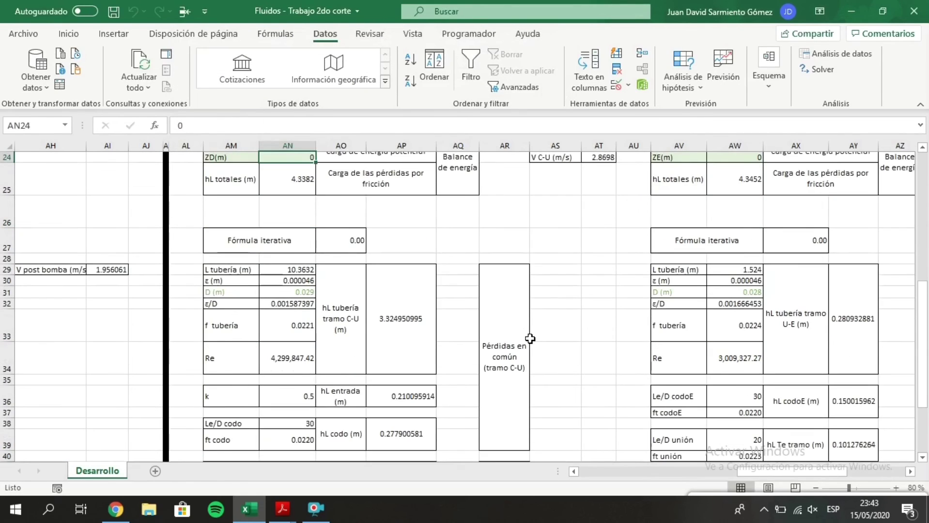
left_click(305, 292)
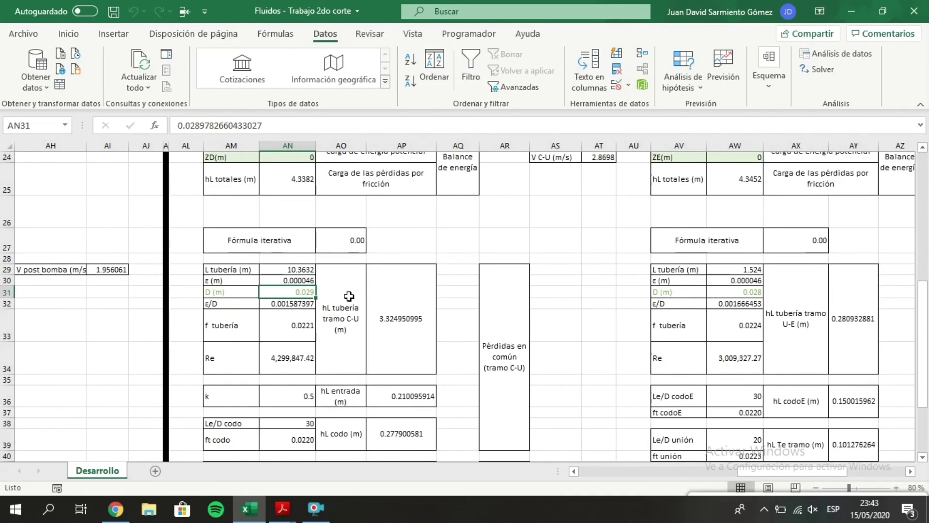
left_click(742, 293)
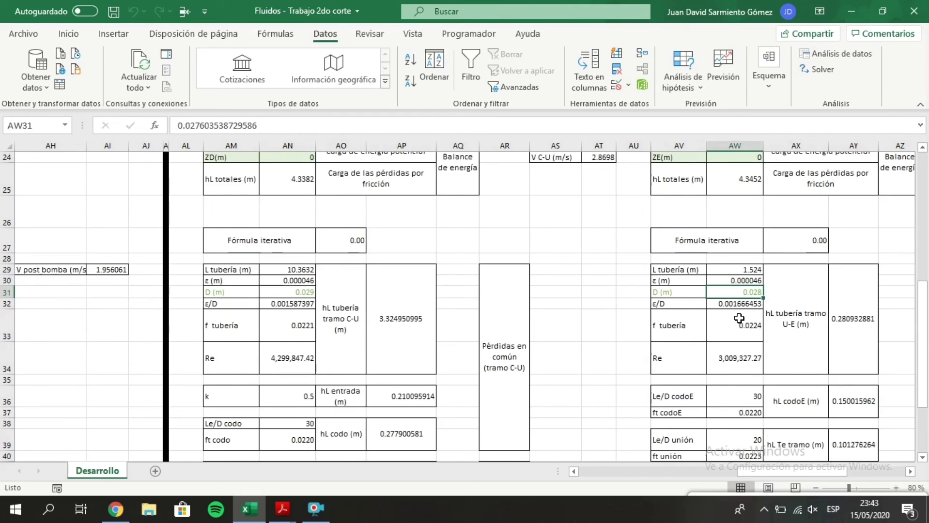
scroll(694, 308, "up", 7)
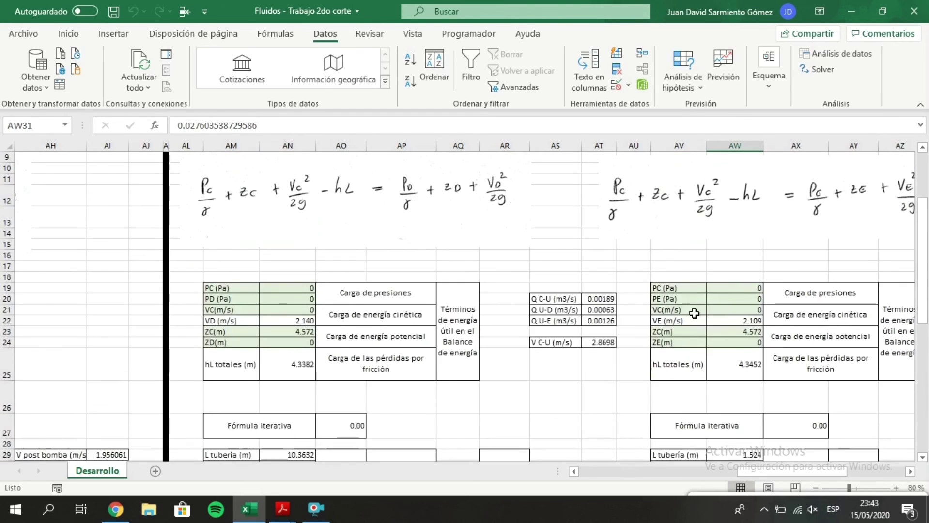
scroll(694, 310, "right", 10)
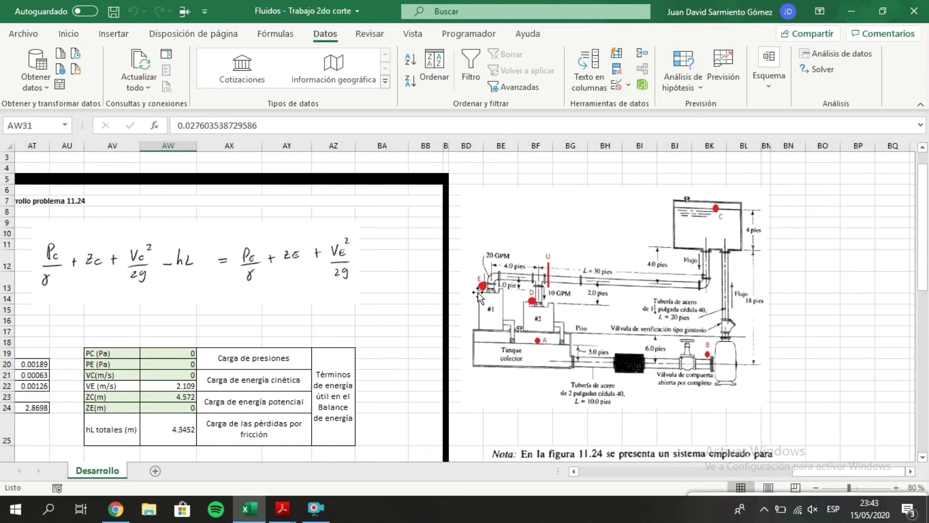
scroll(224, 347, "down", 4)
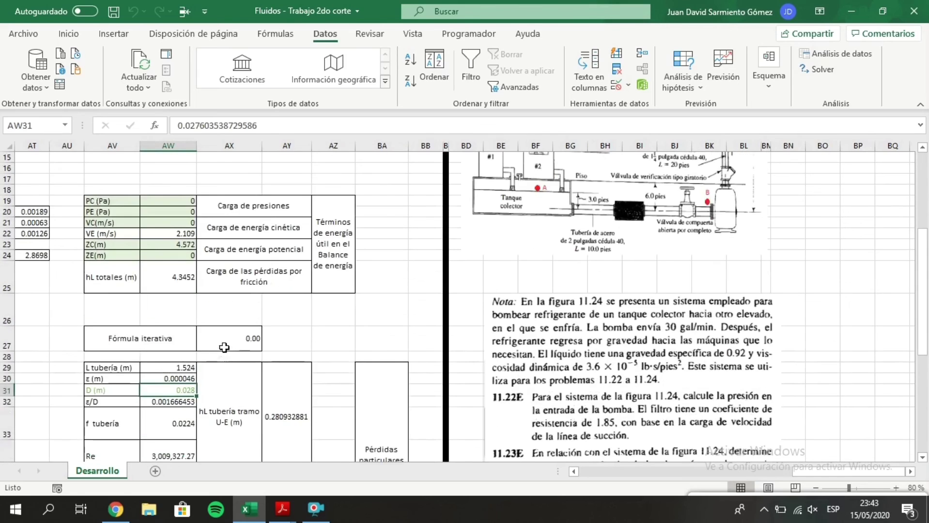
scroll(238, 351, "left", 6)
scroll(248, 353, "down", 4)
scroll(248, 353, "left", 2)
scroll(310, 353, "down", 2)
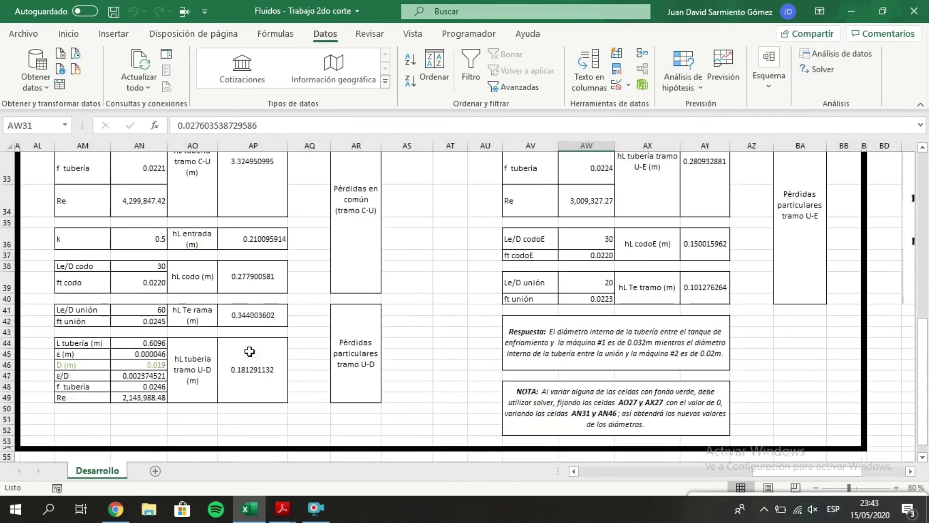
left_click(162, 364)
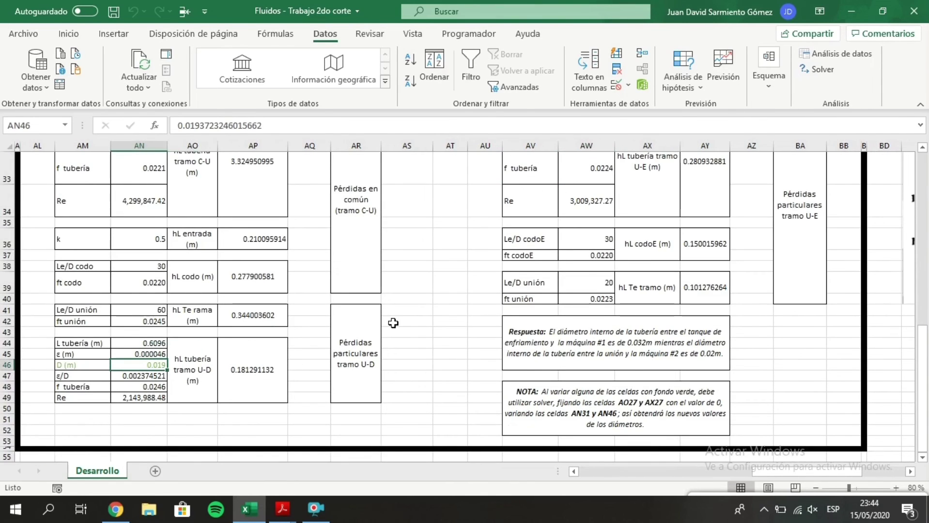
scroll(393, 323, "up", 6)
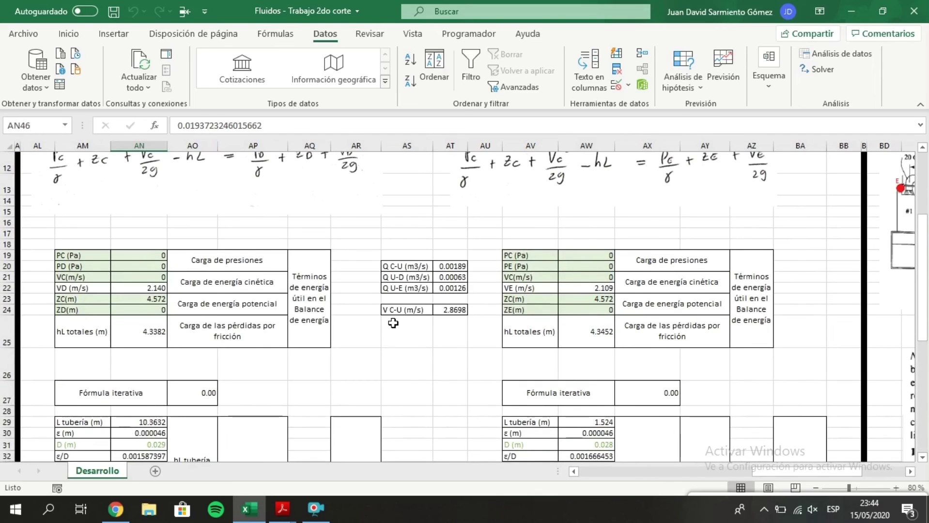
- Set the ZC elevation in AW23 of the C-E energy balance to =9*(30.48/100)
left_click(590, 301)
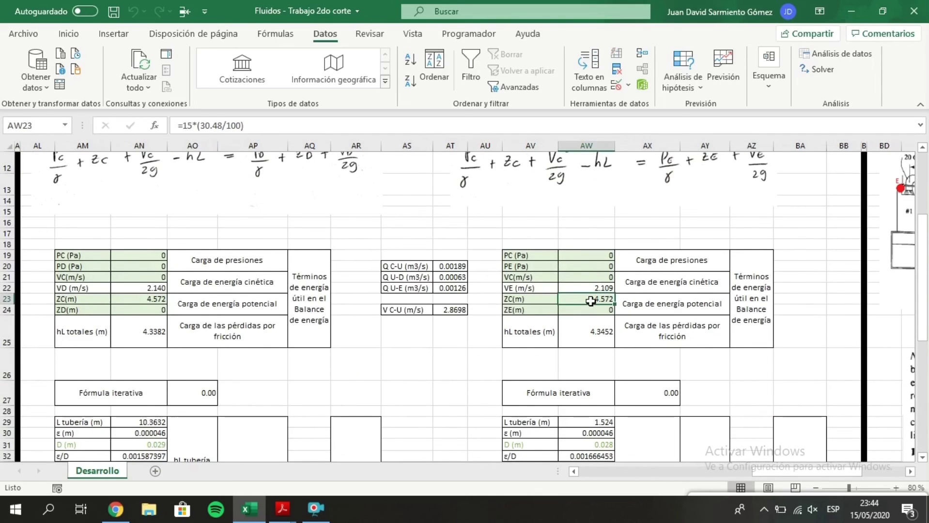
left_click(183, 125)
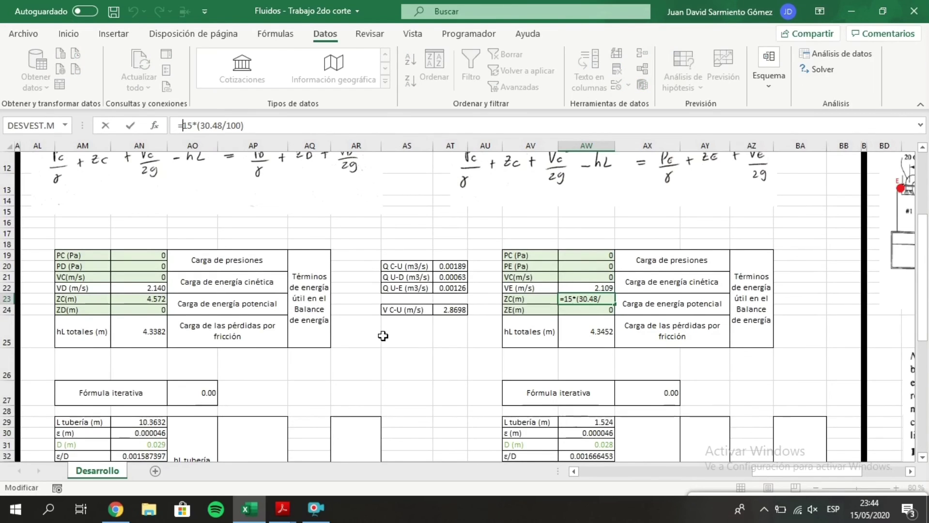
key("Delete")
key("Delete")
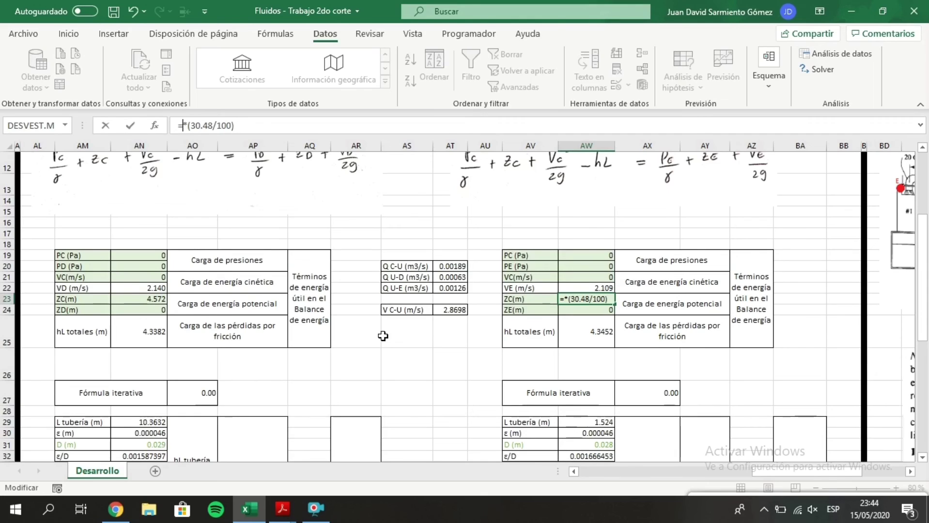
type("9")
key("Return")
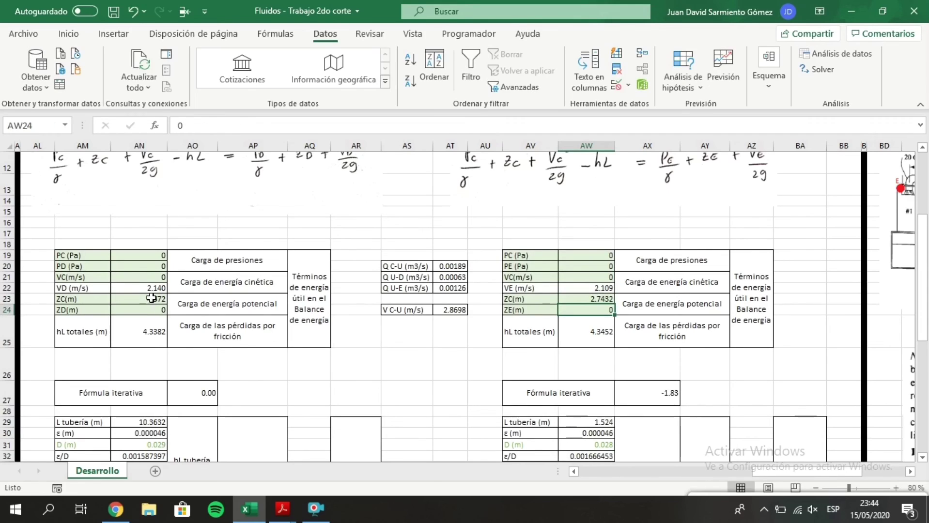
- Set the ZC elevation in AN23 of the C-D energy balance to =10*(30.48/100)
left_click(150, 298)
left_click(180, 125)
key("Delete")
key("Delete")
type("10*(30.48/100")
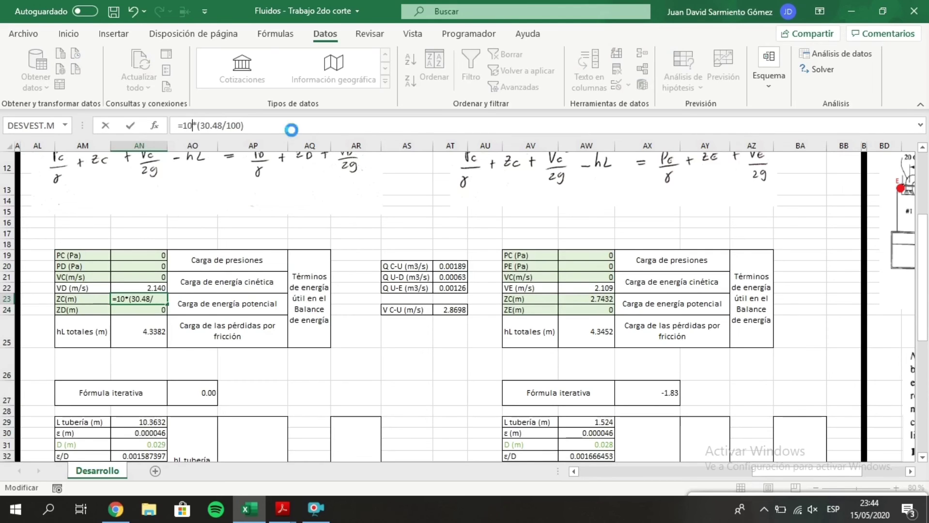
key("Return")
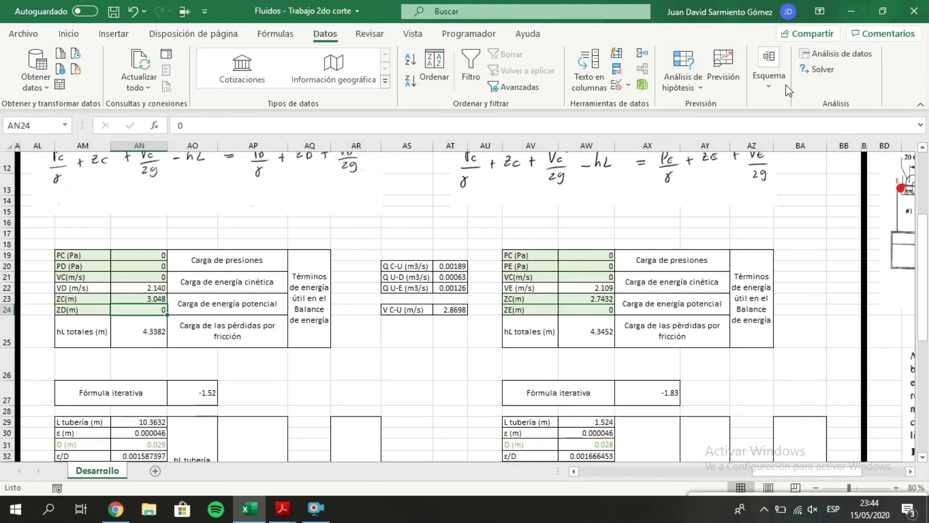
left_click(823, 69)
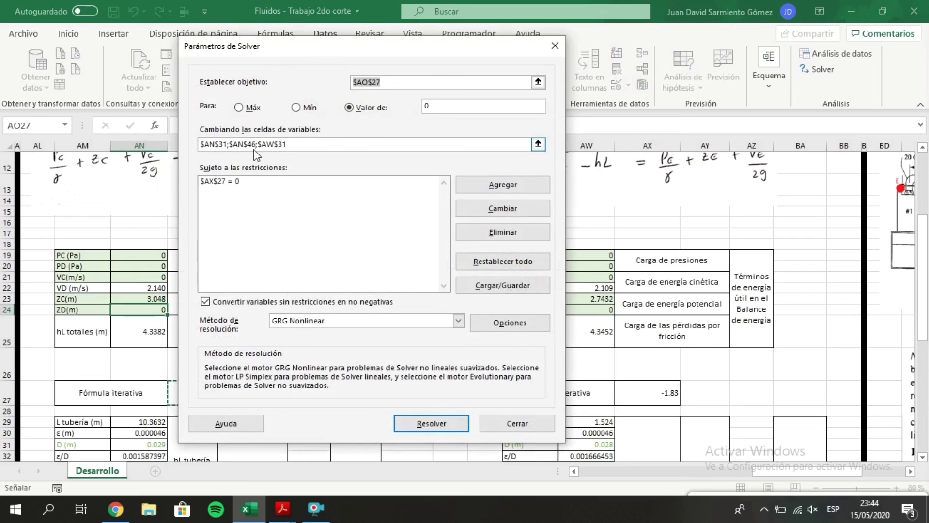
left_click(517, 423)
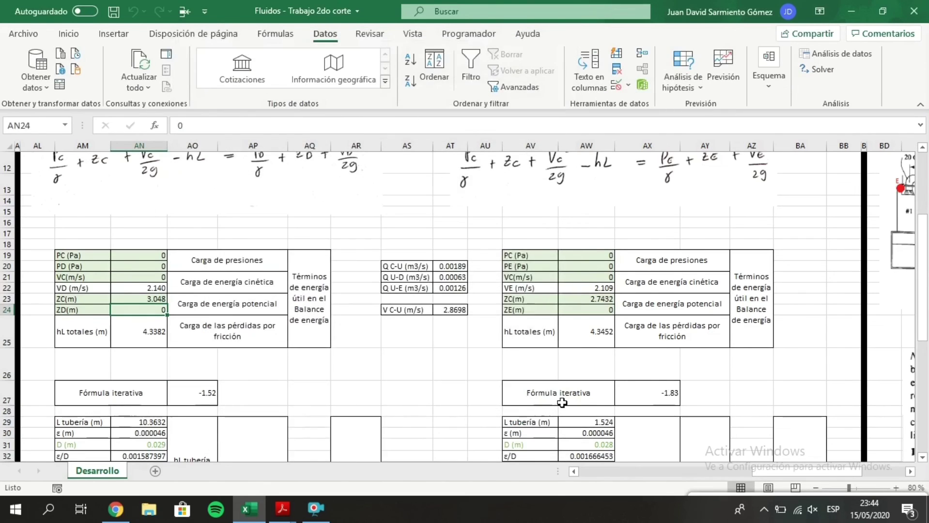
scroll(571, 387, "down", 2)
left_click(603, 356)
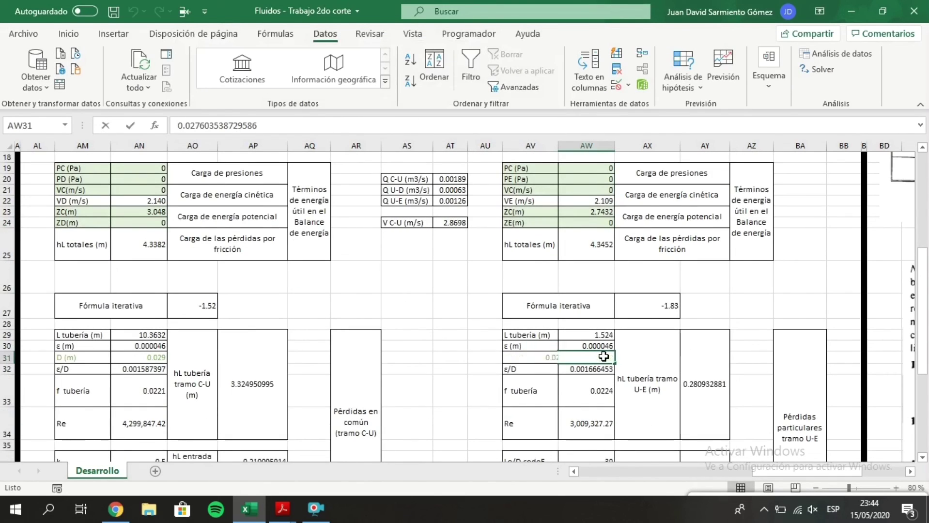
key("BackSpace")
key("Escape")
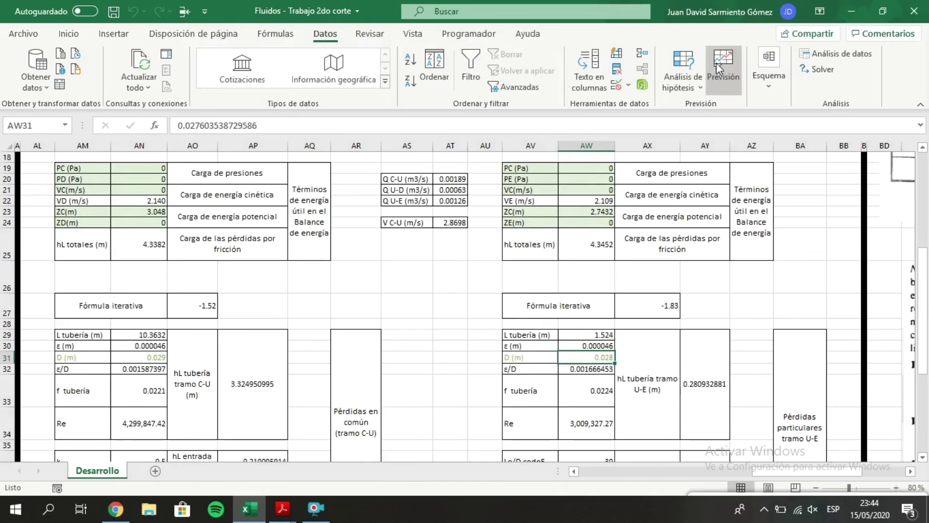
- Add the constraint AW31 = AN31 to Solver, solve for AO27 = 0 and keep the solution
left_click(804, 72)
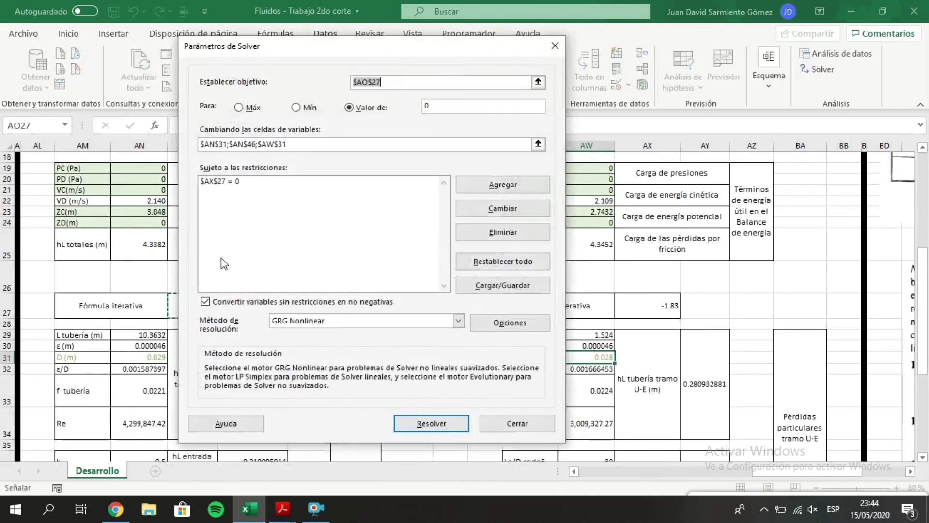
left_click(460, 185)
left_click(600, 357)
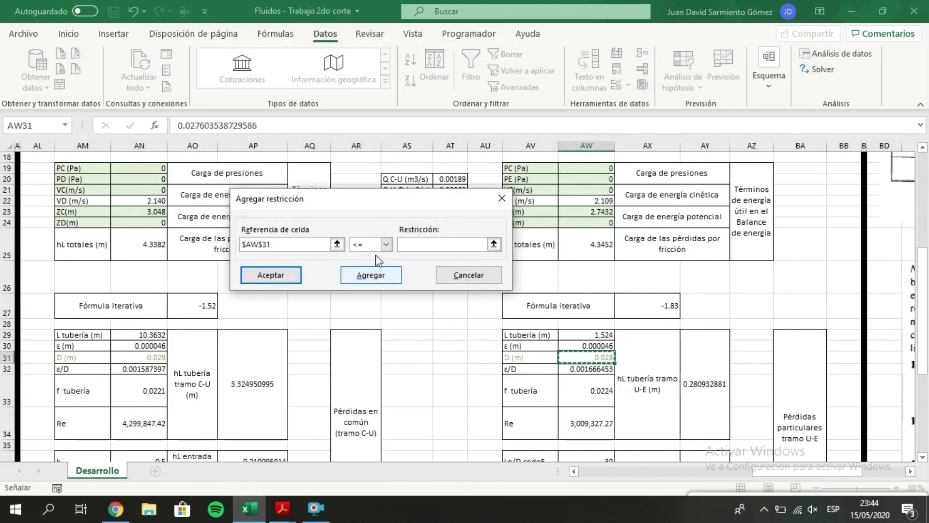
left_click(385, 244)
left_click(378, 266)
left_click(410, 244)
left_click(126, 357)
left_click(282, 284)
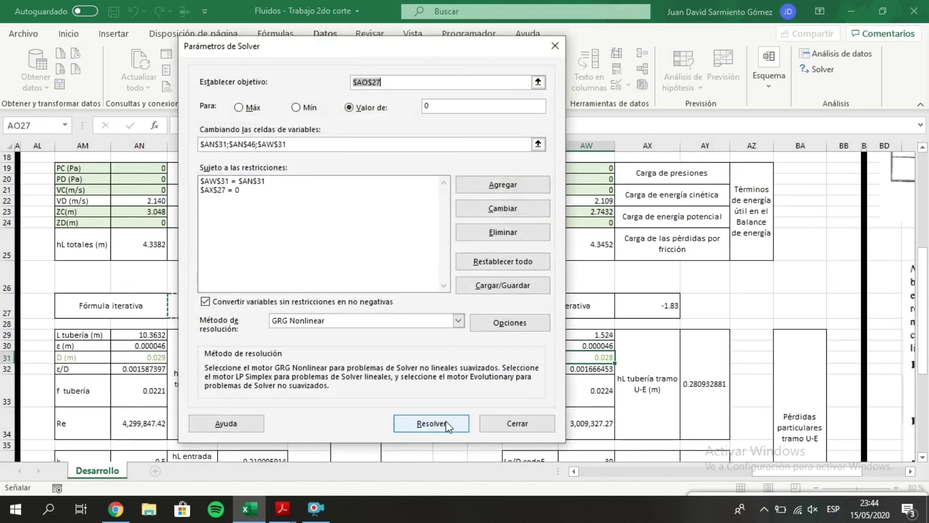
left_click(433, 423)
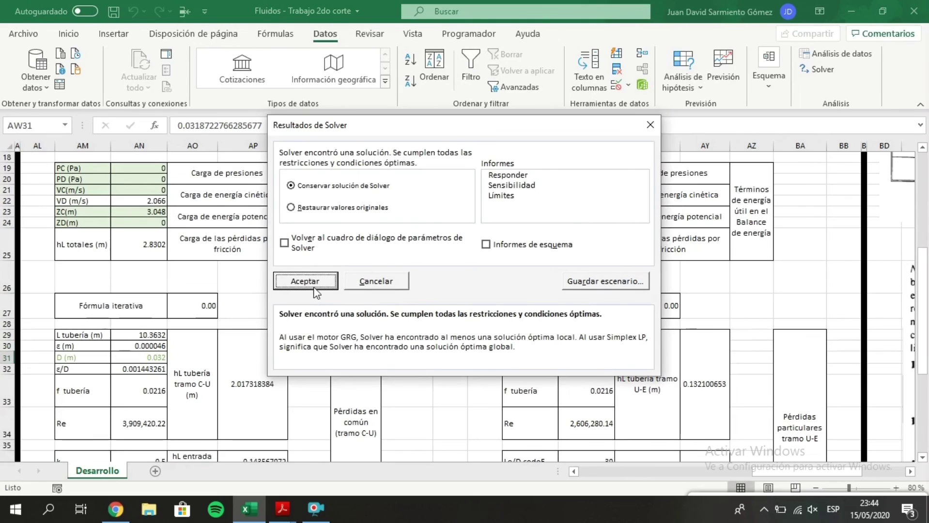
left_click(306, 276)
- Review the solved diameters and energy terms of problem 11.24, and return to the problem 11.23 development
scroll(489, 331, "down", 4)
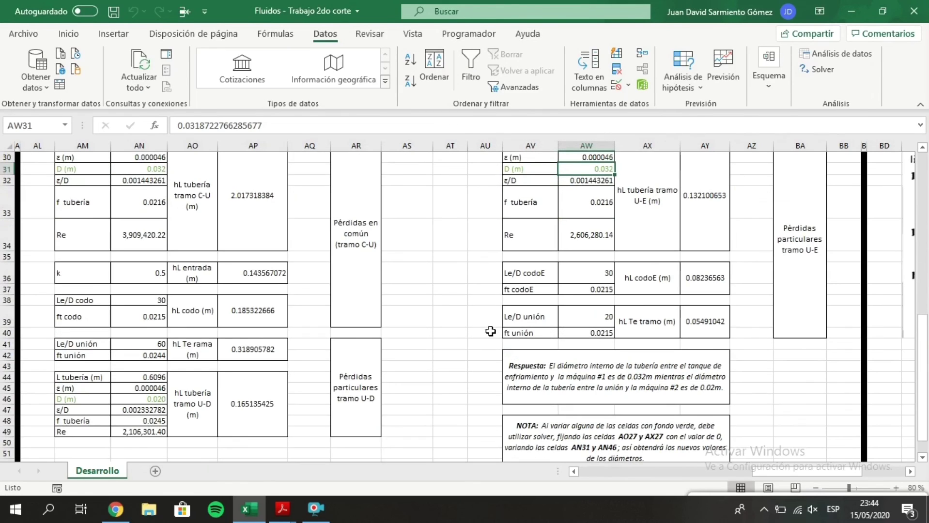
scroll(453, 284, "up", 7)
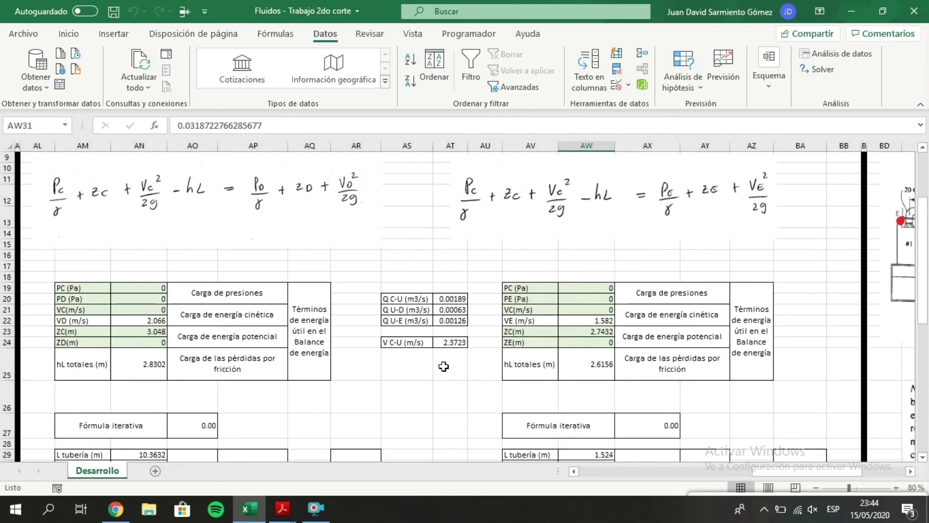
scroll(444, 366, "up", 1)
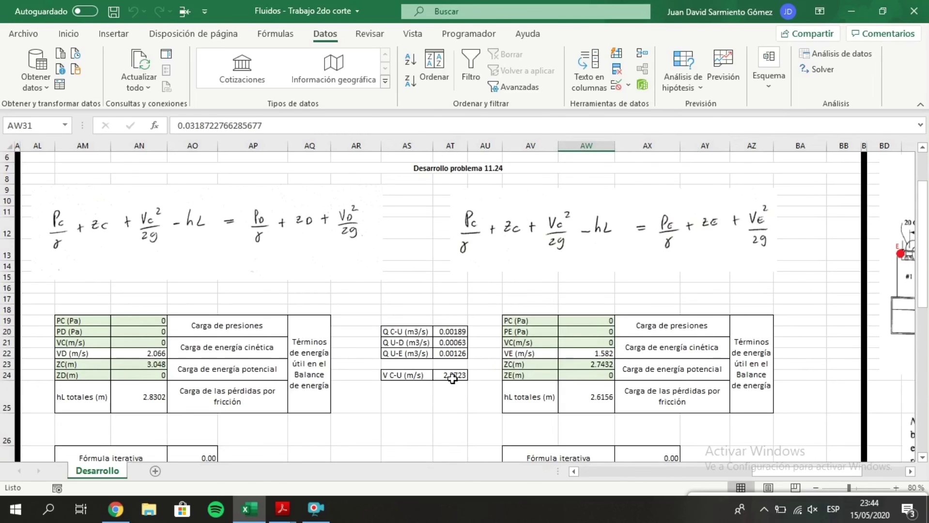
scroll(449, 379, "left", 5)
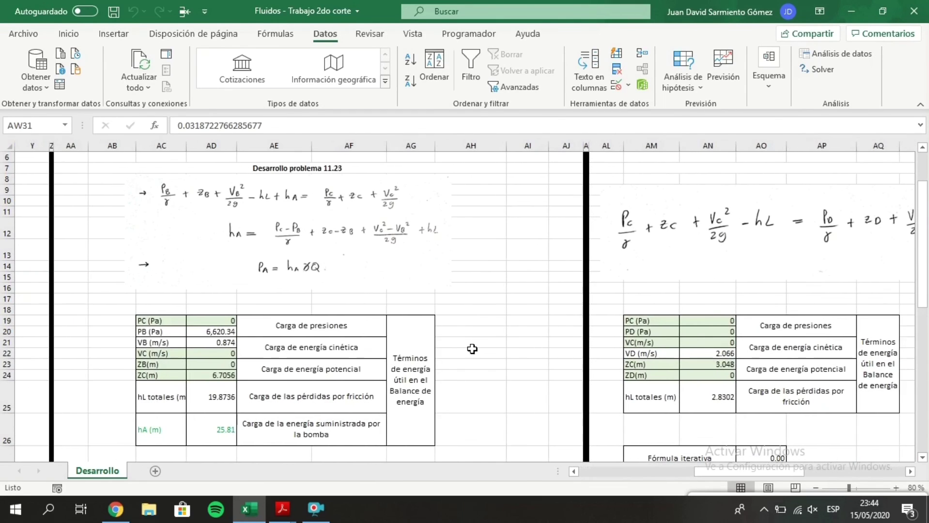
scroll(455, 343, "left", 2)
scroll(452, 329, "down", 1)
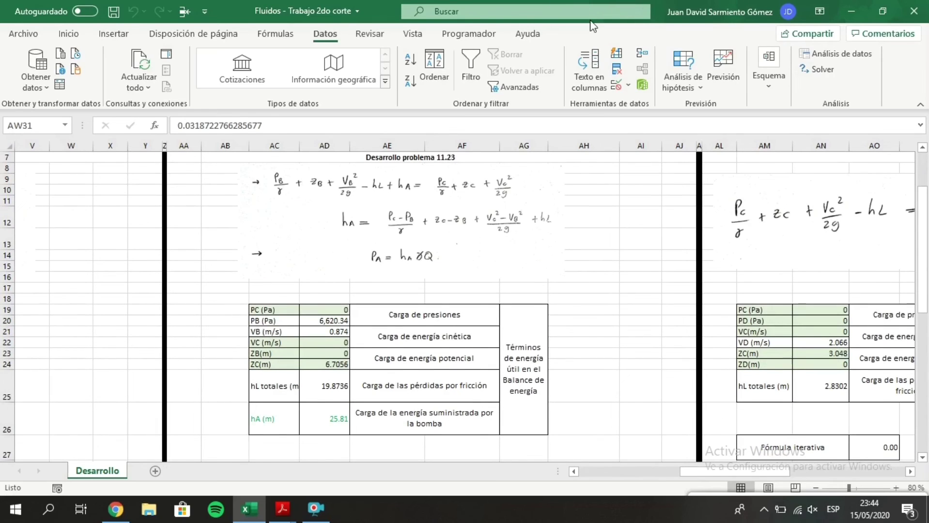
- Set the PA pressure in Q19 of problem 11.22 to 1000 Pa and compare the pump power in AC29 with and without it
scroll(273, 377, "left", 3)
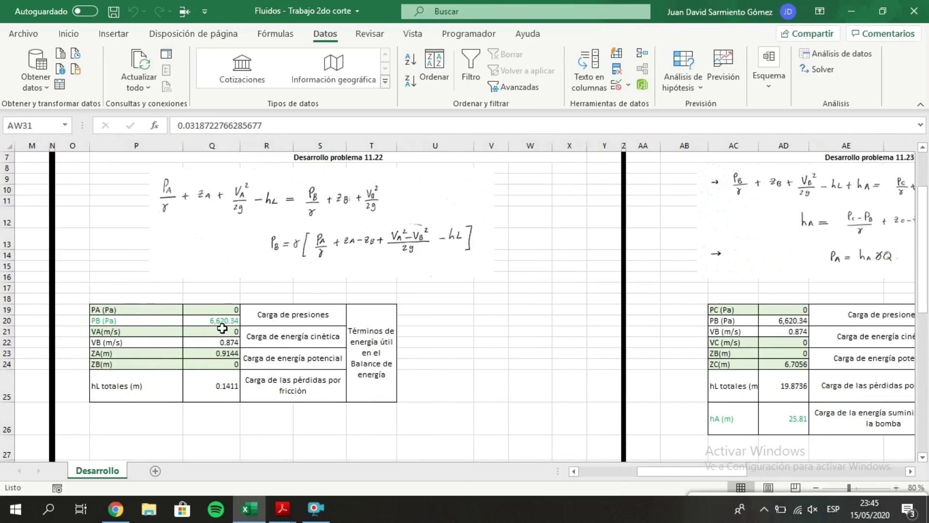
left_click(225, 313)
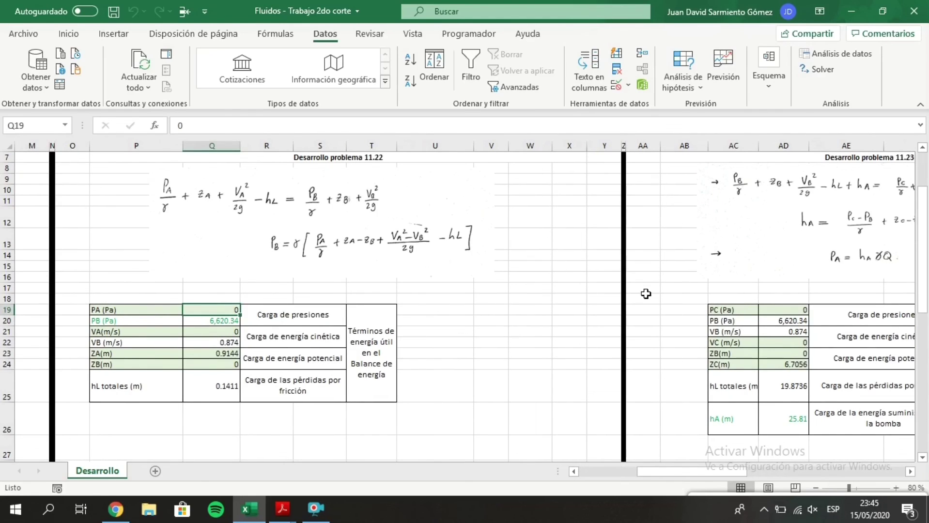
type("1000")
key("Return")
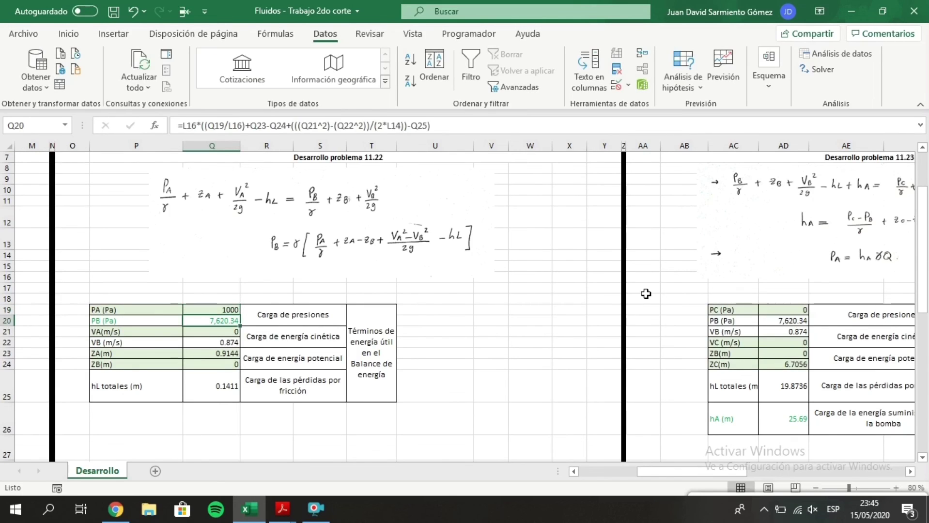
scroll(826, 430, "down", 1)
scroll(780, 438, "down", 1)
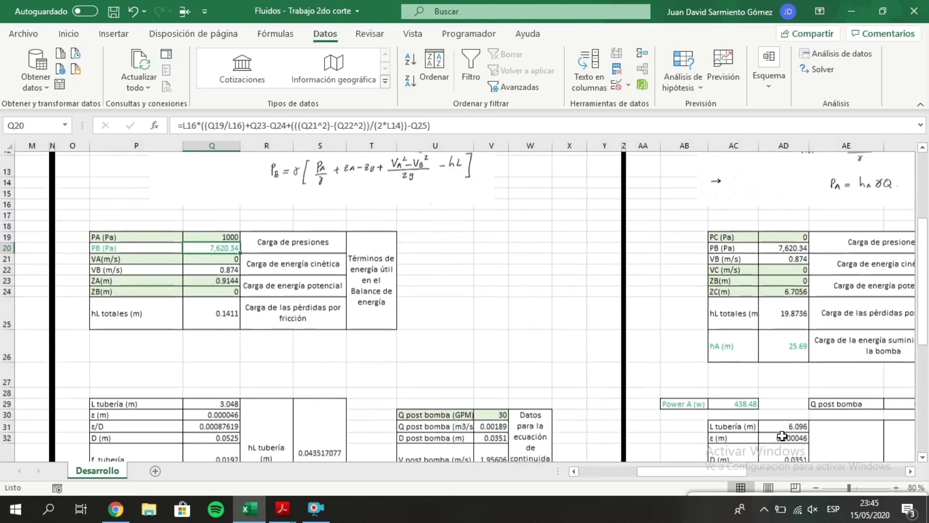
key("Up")
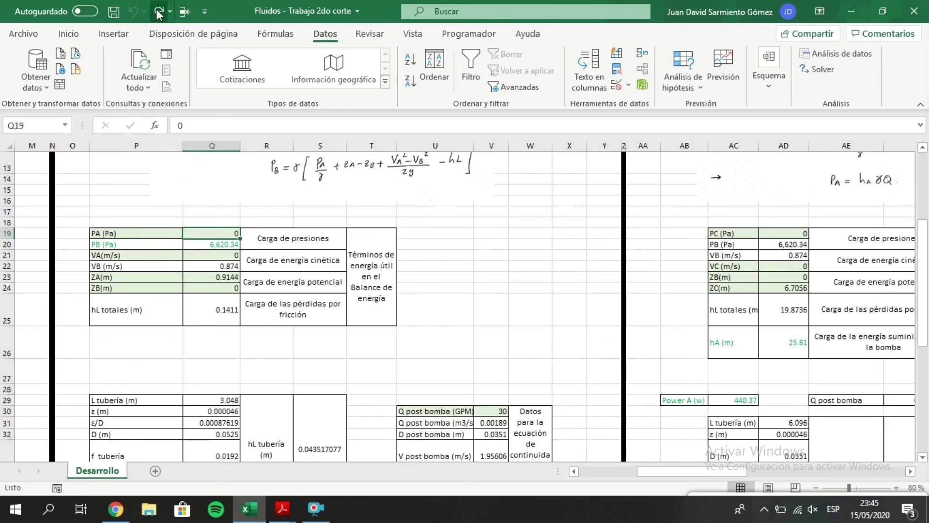
left_click(746, 403)
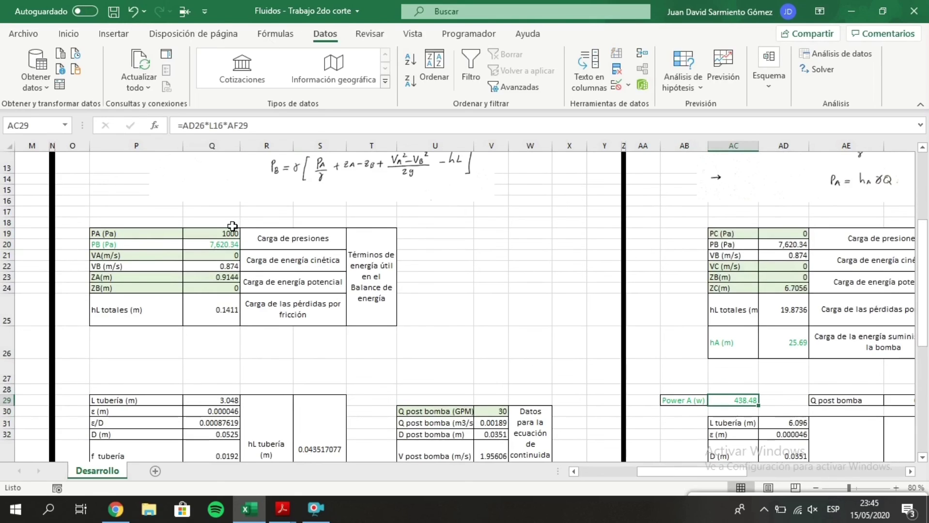
left_click(234, 228)
left_click(746, 404)
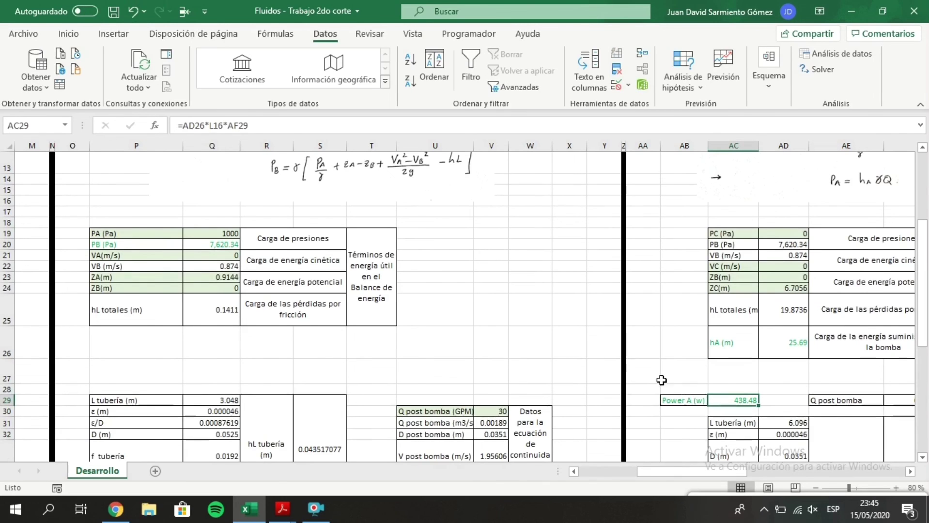
- Check the problem statement and figure 11.24, and clear the PA pressure value in Q19 of problem 11.22
scroll(644, 375, "left", 5)
scroll(595, 365, "up", 1)
scroll(596, 365, "left", 1)
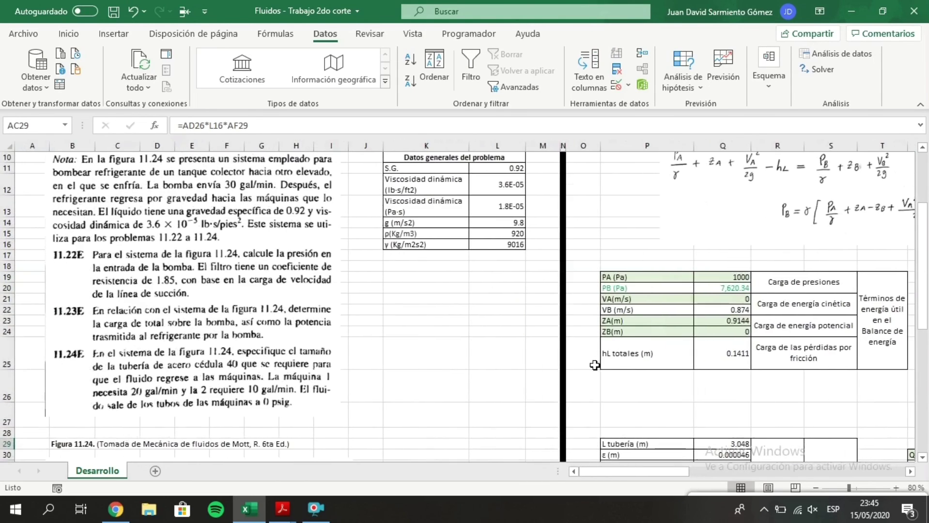
scroll(596, 366, "down", 6)
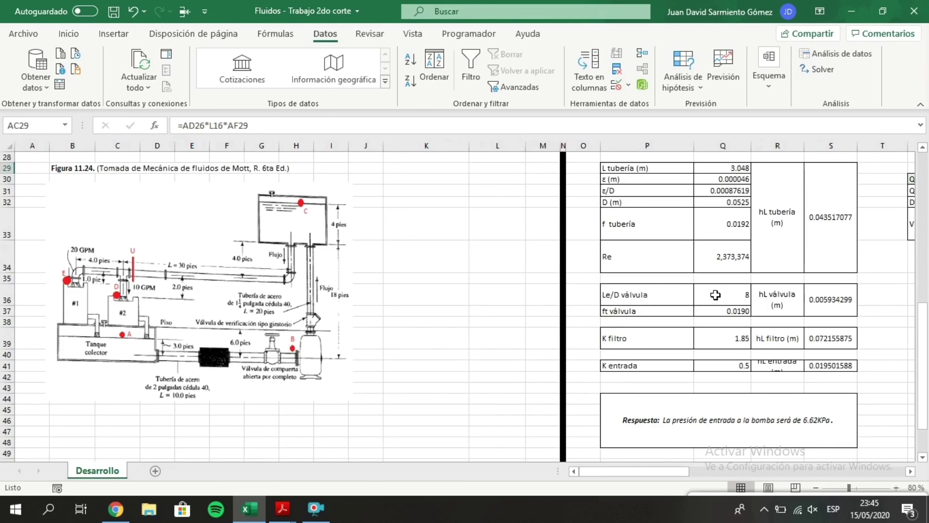
scroll(696, 293, "up", 5)
left_click(735, 232)
key("Delete")
scroll(744, 308, "right", 5)
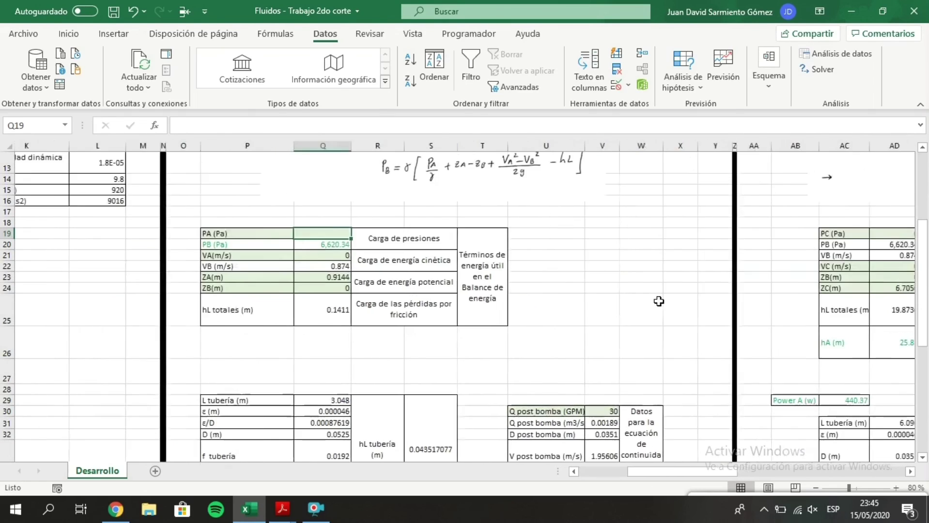
- Widen column U to fit its labels, set the post-pump flow in V30 to 90 GPM and check the pump power in AC29
scroll(702, 320, "down", 2)
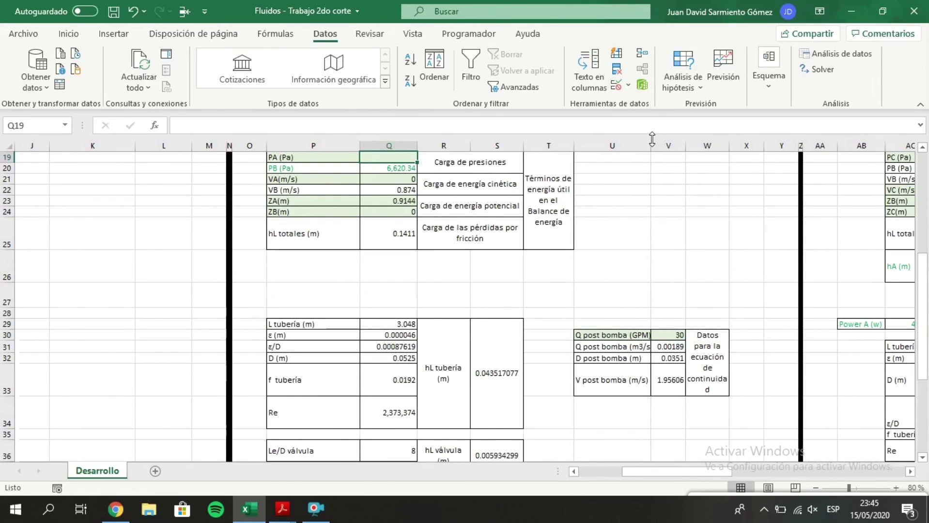
left_click_drag(650, 144, 654, 144)
left_click(683, 334)
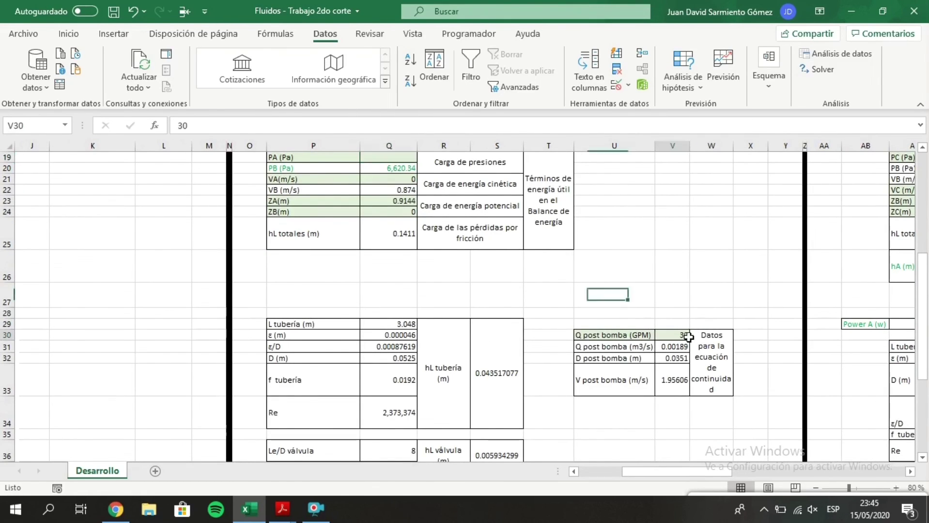
type("90")
key("Return")
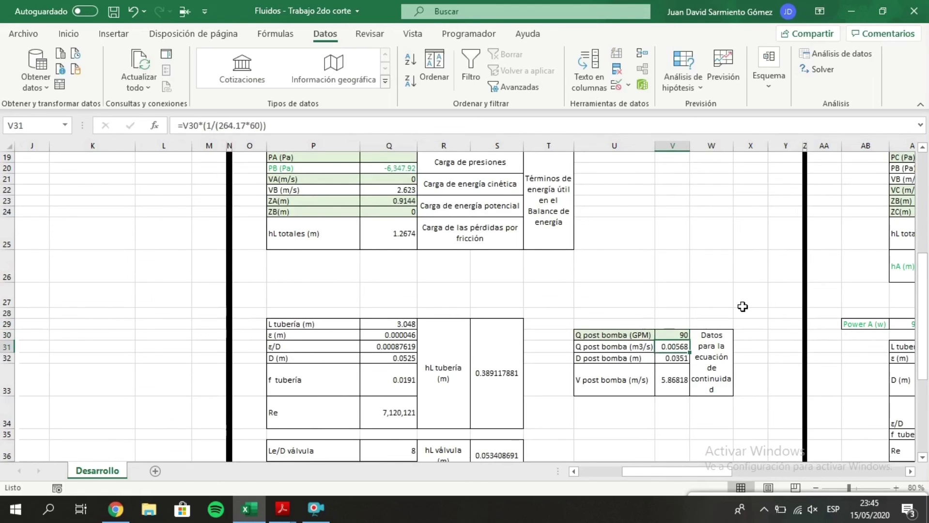
scroll(569, 170, "right", 3)
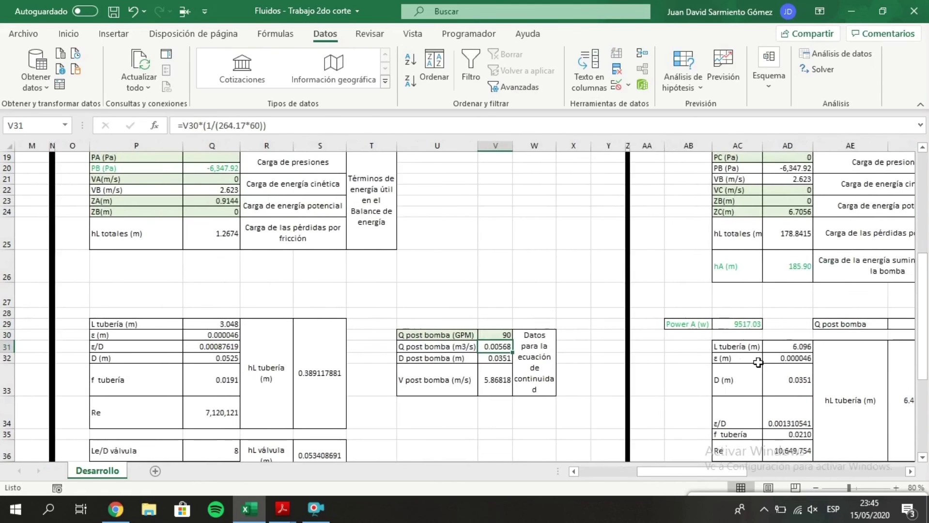
left_click(748, 324)
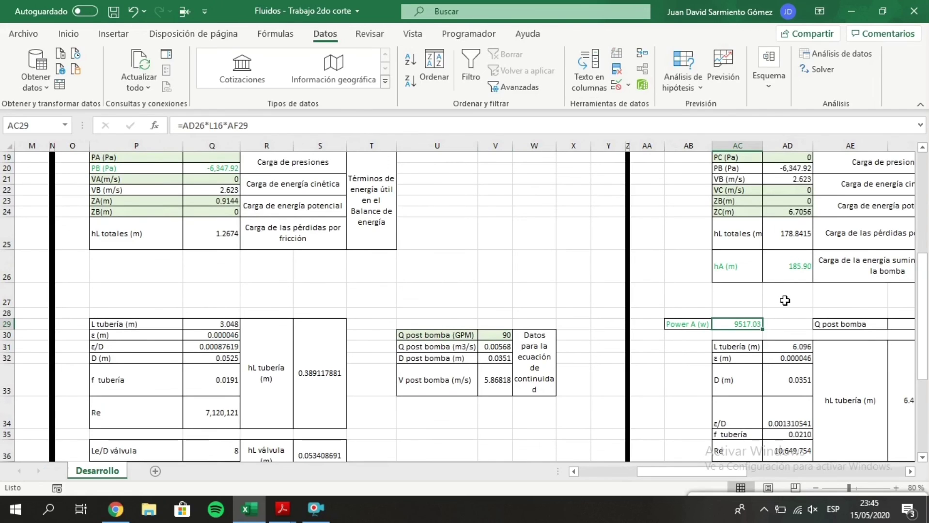
left_click(133, 12)
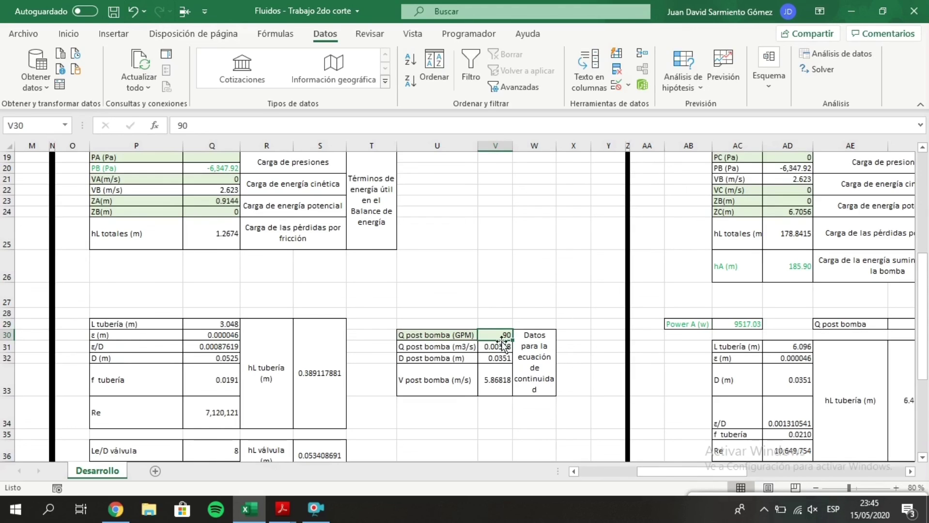
left_click_drag(500, 334, 466, 333)
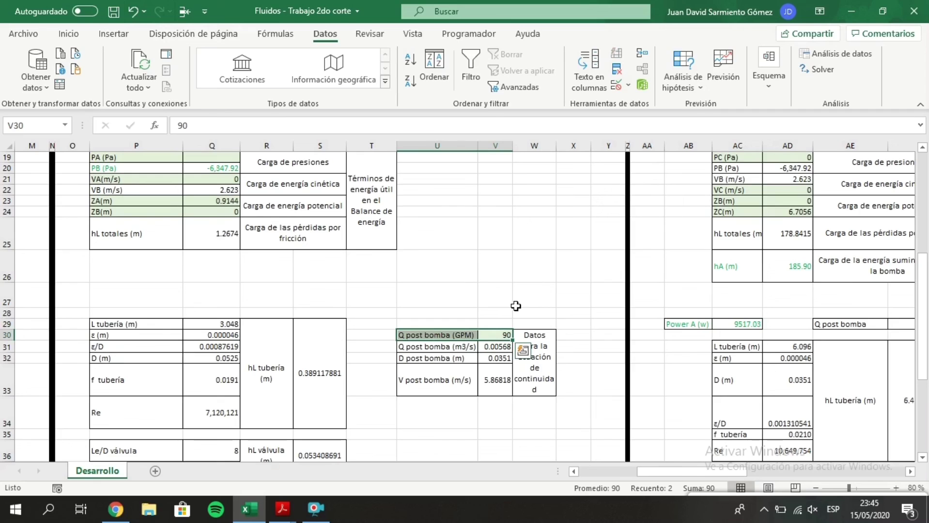
left_click(516, 306)
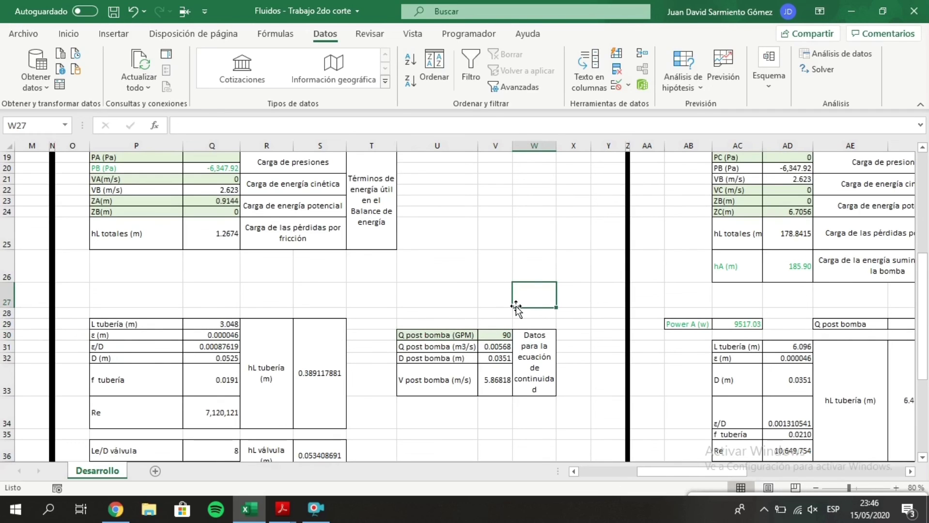
- Examine the C-U, U-D and U-E flows of problem 11.24, including the formula in AT20, against the flows in the system diagram
scroll(516, 306, "right", 6)
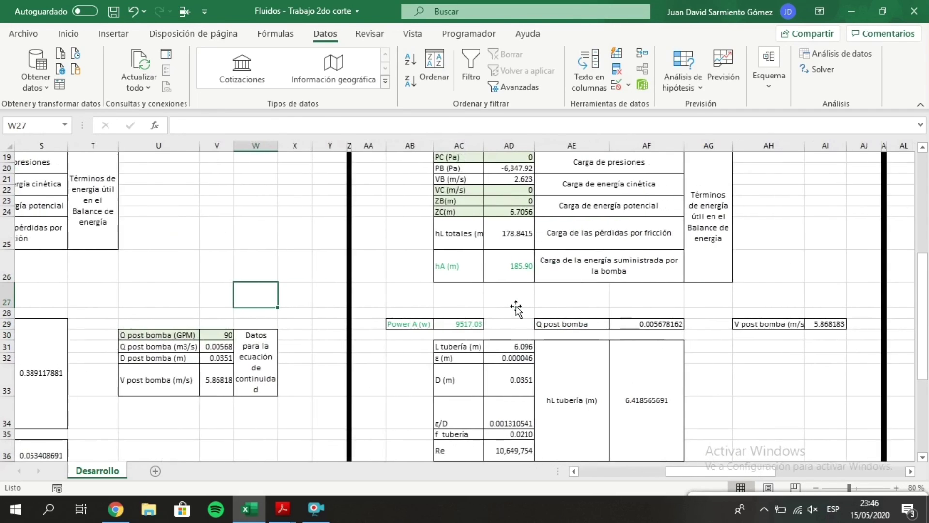
scroll(515, 306, "right", 5)
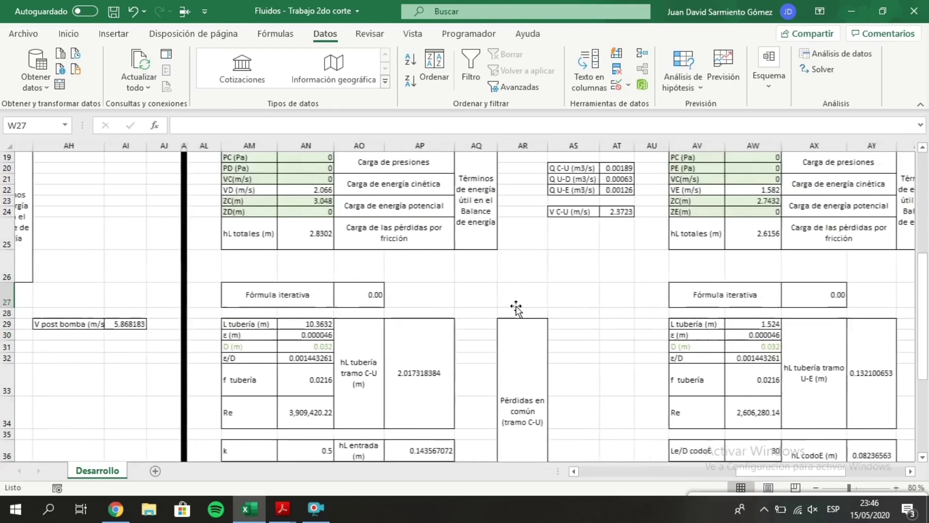
scroll(516, 306, "up", 3)
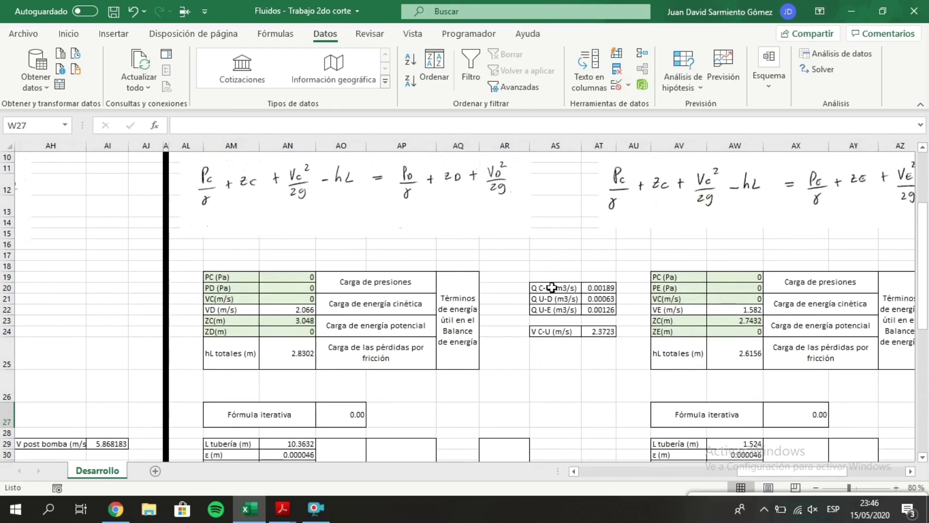
left_click(607, 287)
left_click(188, 125)
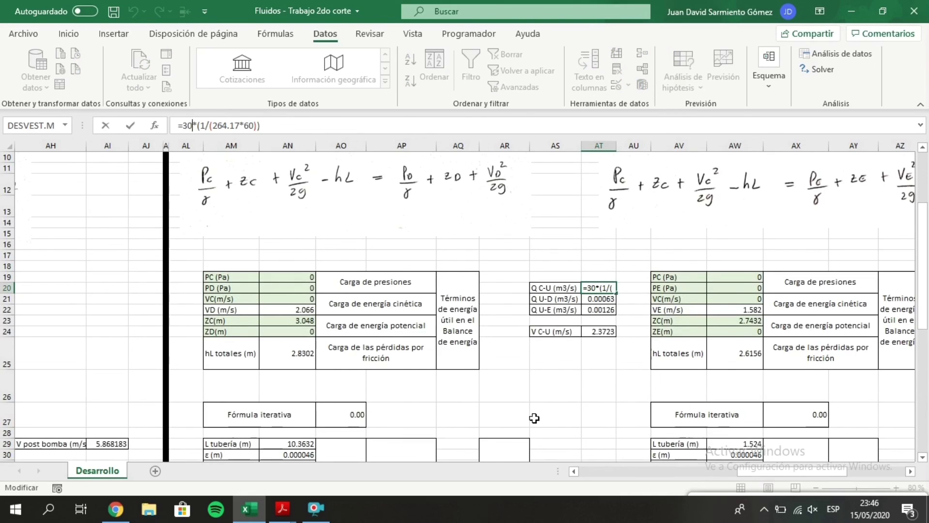
key("Return")
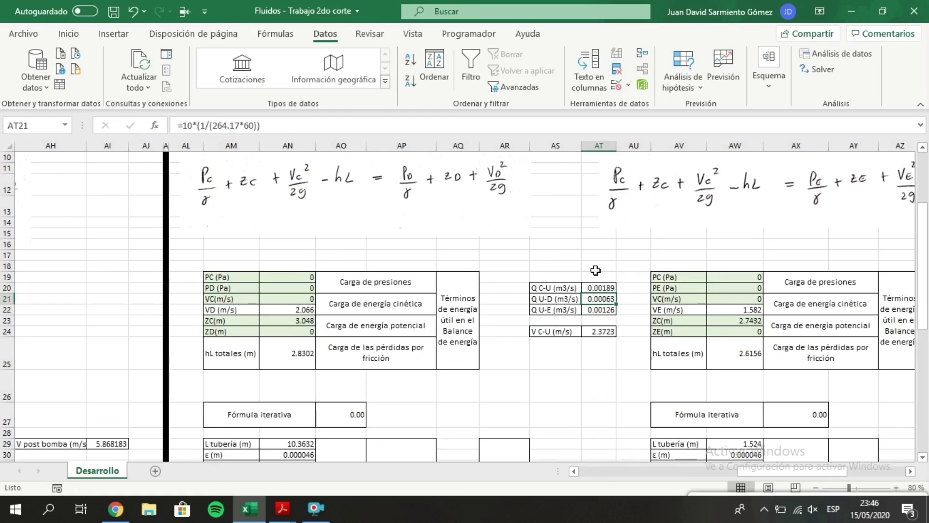
left_click_drag(561, 288, 592, 310)
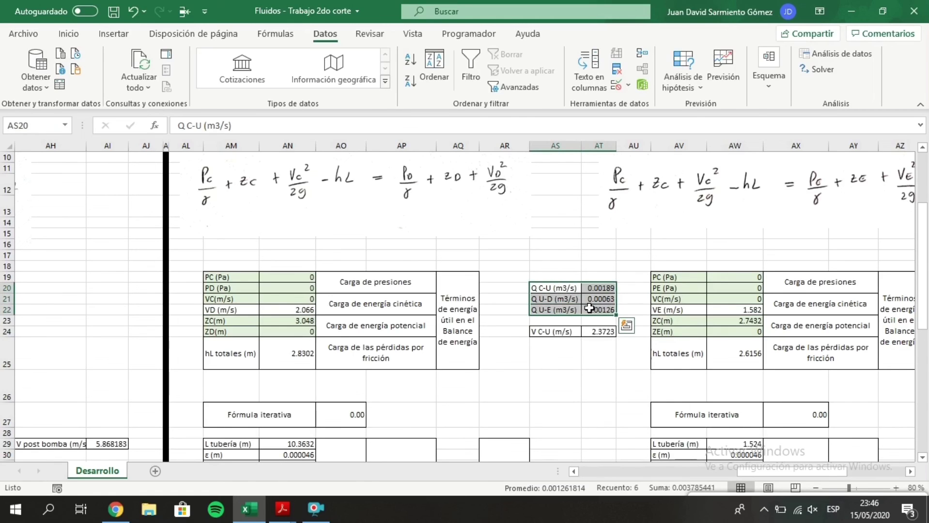
scroll(576, 377, "right", 10)
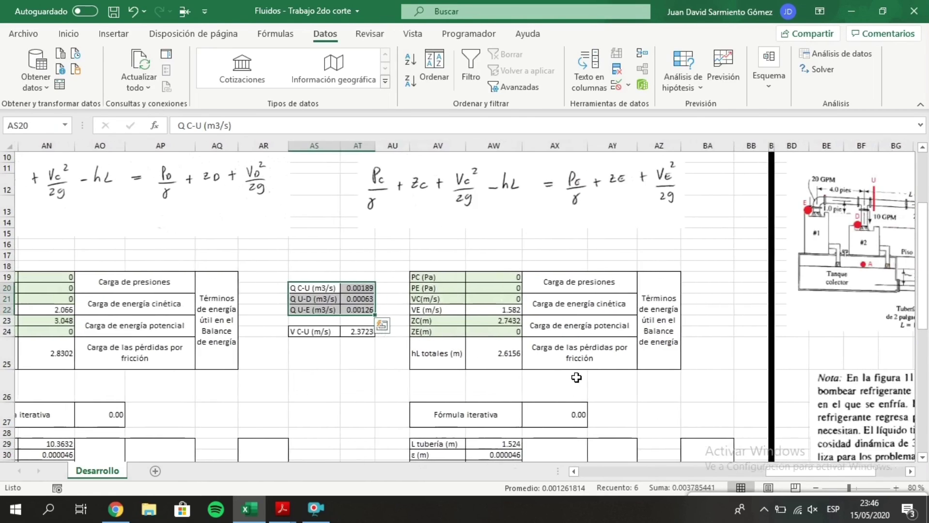
scroll(546, 320, "up", 2)
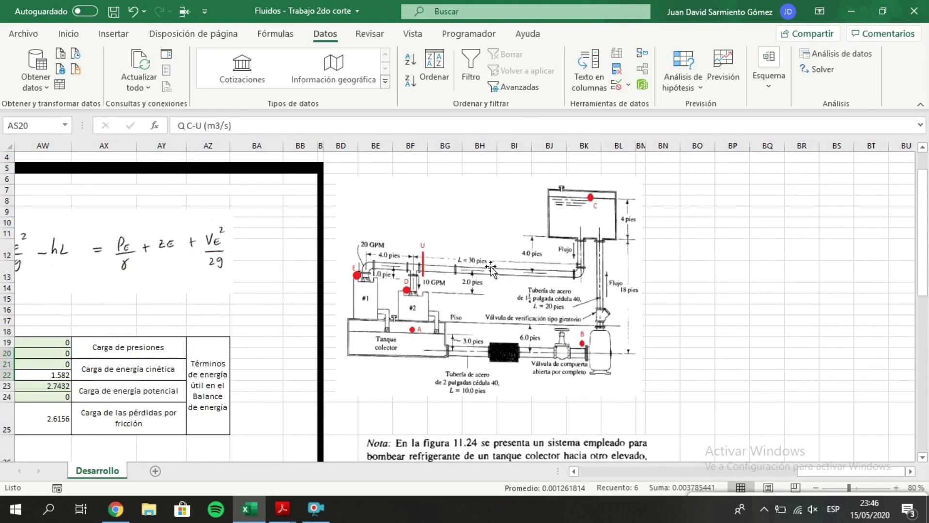
scroll(492, 270, "left", 3)
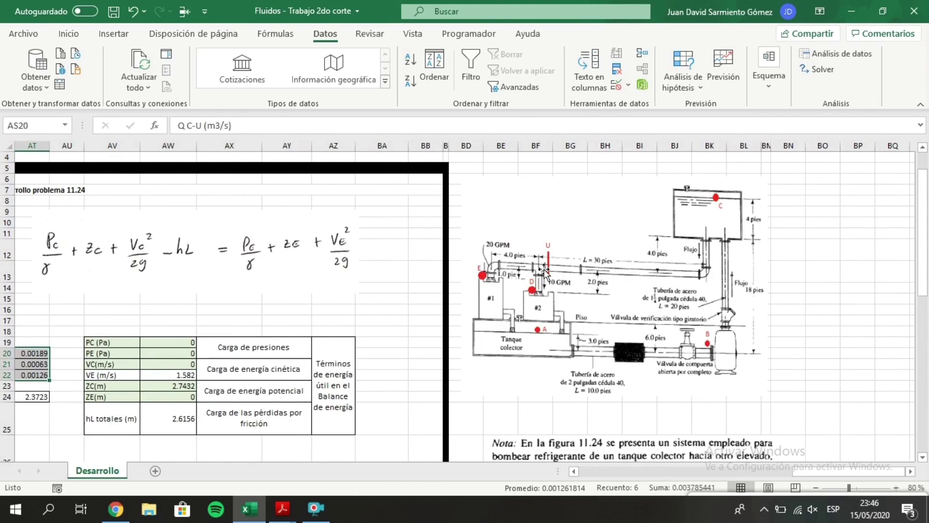
scroll(494, 346, "left", 6)
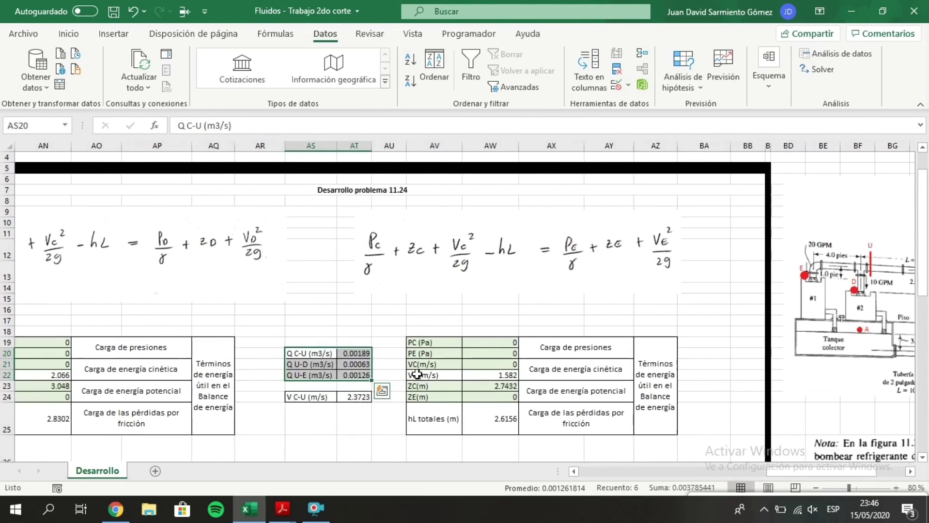
left_click(313, 413)
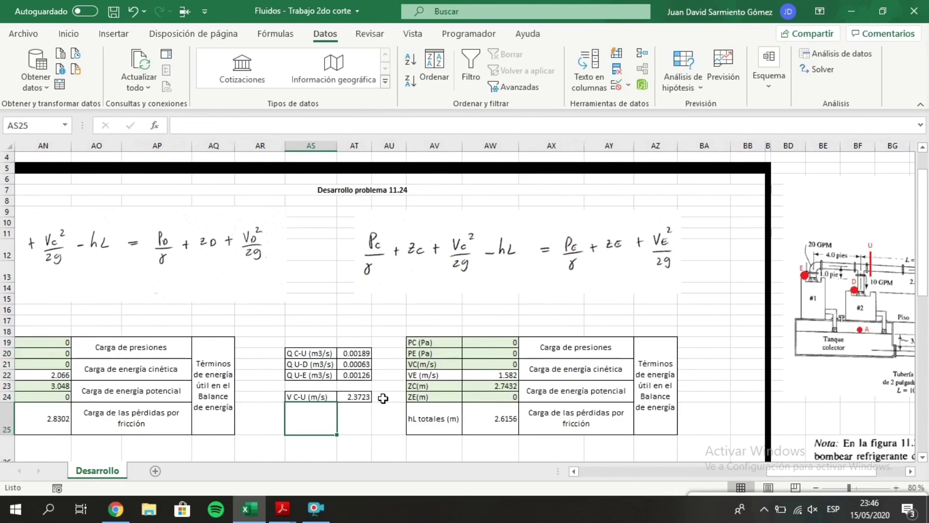
- Set the post-pump flow in V30 of problem 11.22 to 15 GPM and check the pump power in AC29
scroll(383, 398, "left", 9)
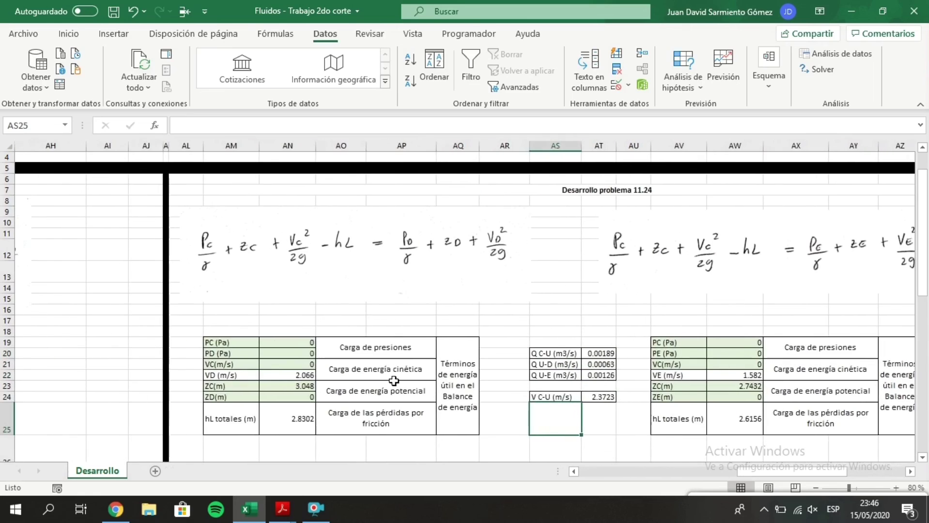
scroll(394, 381, "left", 12)
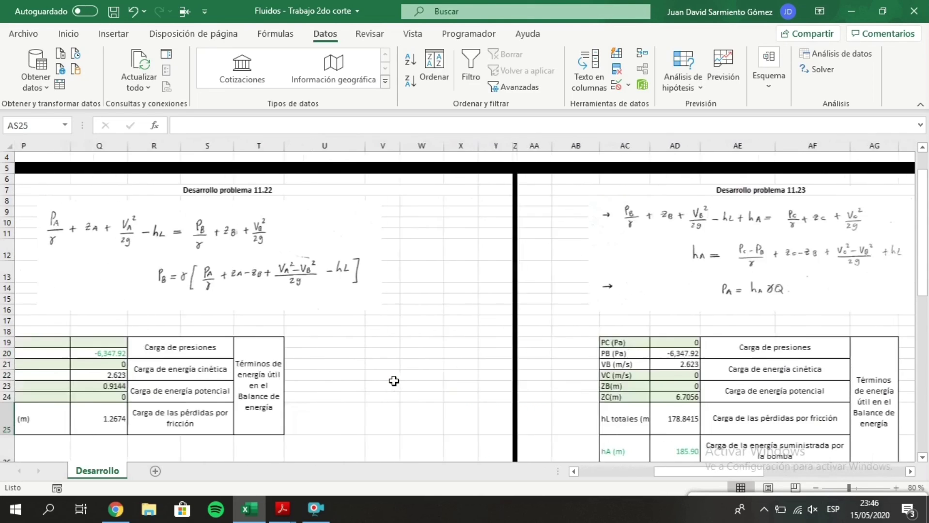
scroll(394, 381, "down", 5)
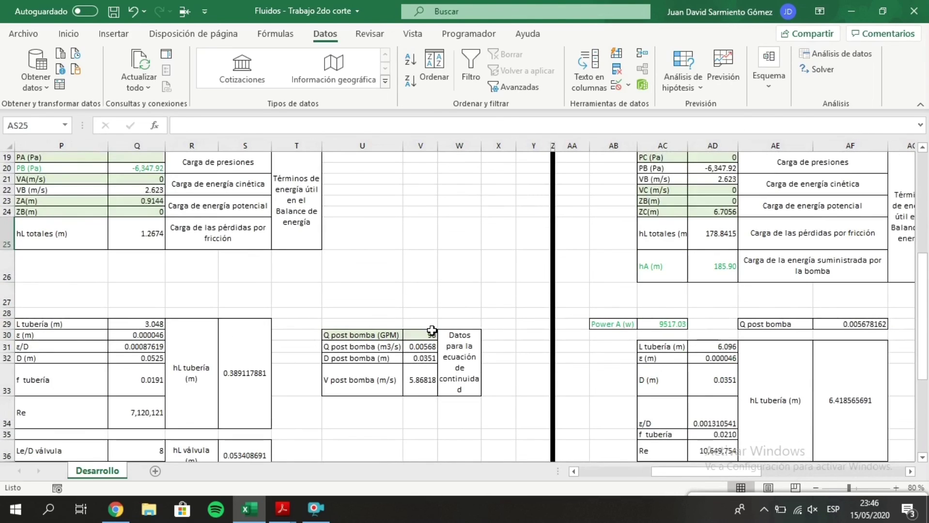
left_click(420, 335)
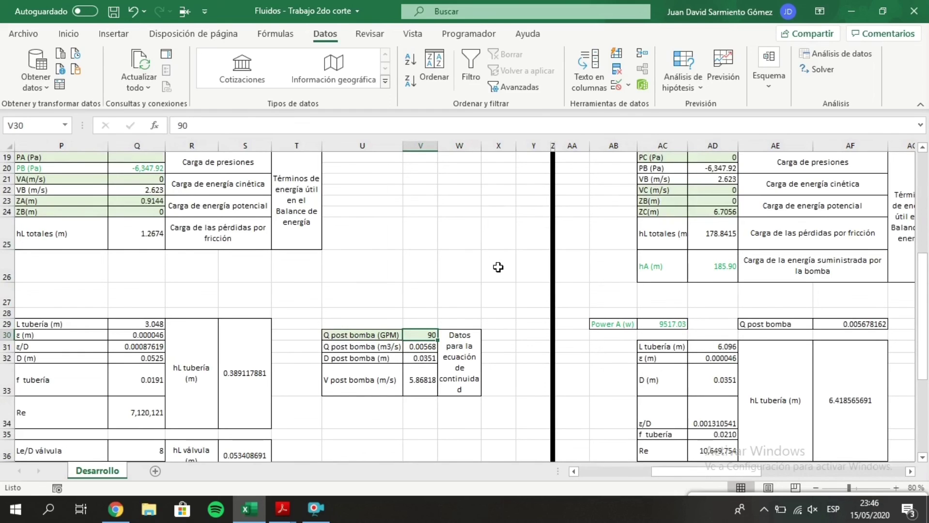
type("15")
key("Return")
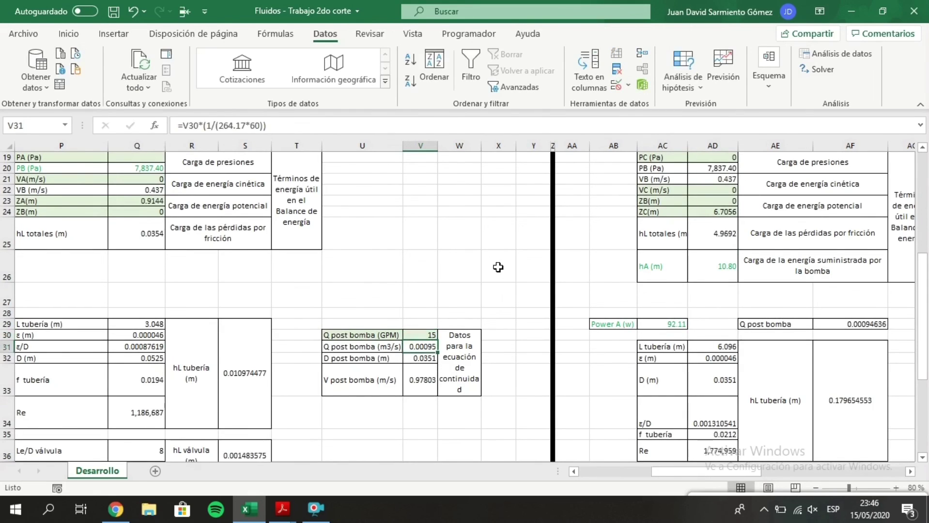
left_click(673, 328)
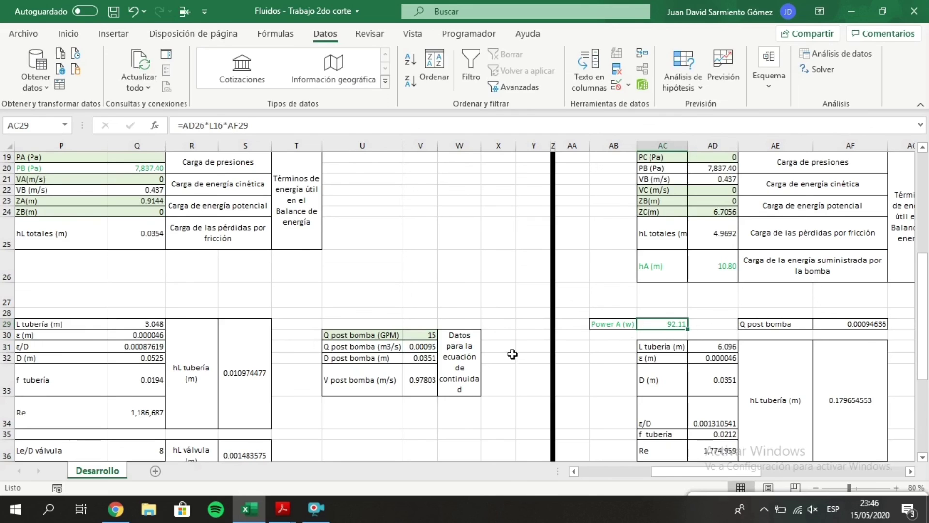
- Set the post-pump flow in V30 of problem 11.22 back to 30 GPM
double_click(419, 336)
key("BackSpace")
key("BackSpace")
type("30")
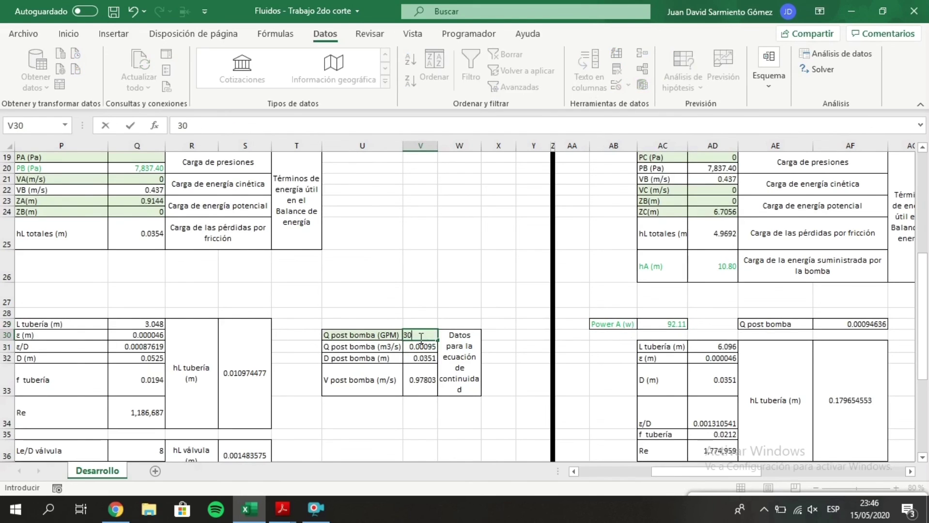
key("Return")
scroll(498, 317, "up", 1)
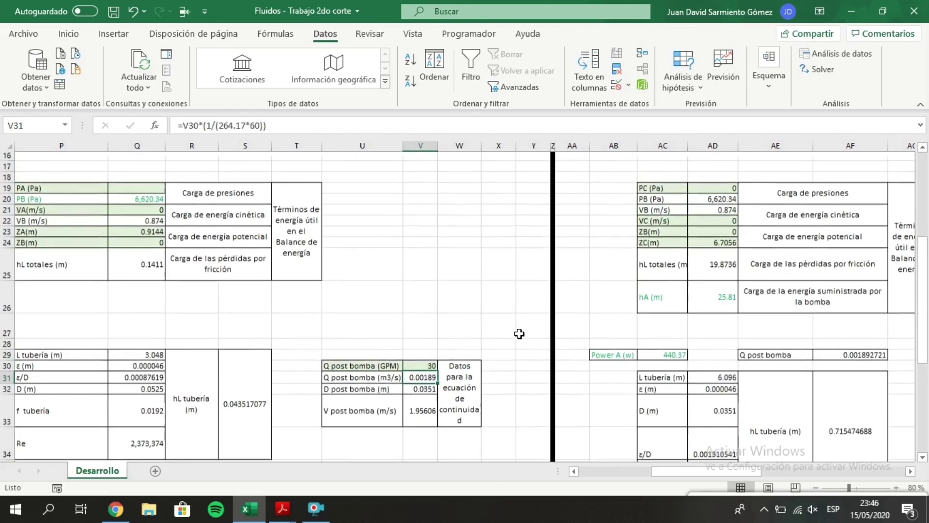
- Review the figure 11.24 system diagram and the statements of problems 11.22 to 11.24 at the start of the sheet
scroll(518, 333, "left", 6)
scroll(519, 334, "left", 3)
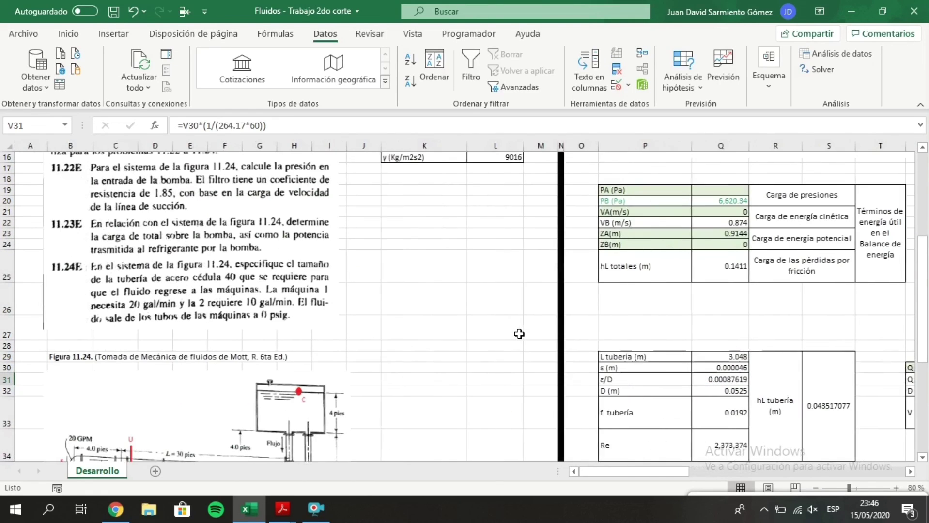
scroll(485, 340, "up", 2)
scroll(484, 340, "down", 6)
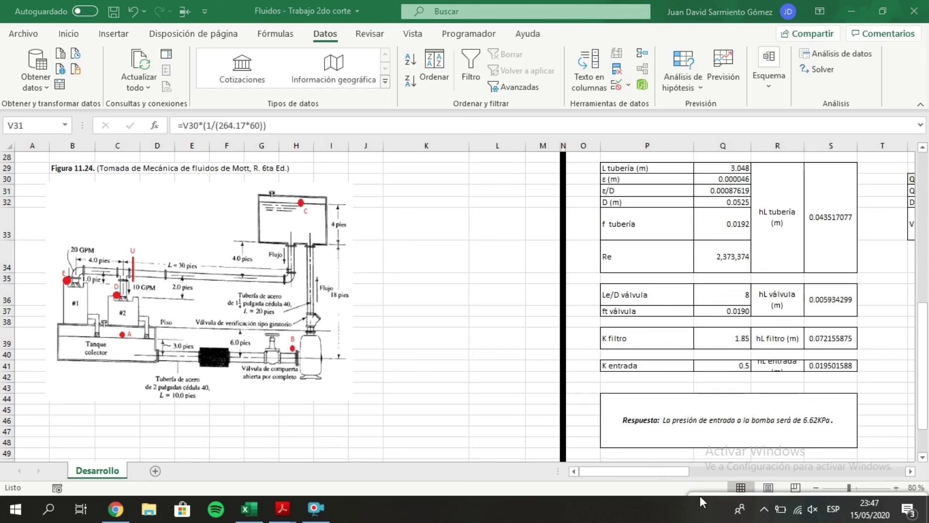
mouse_move(699, 495)
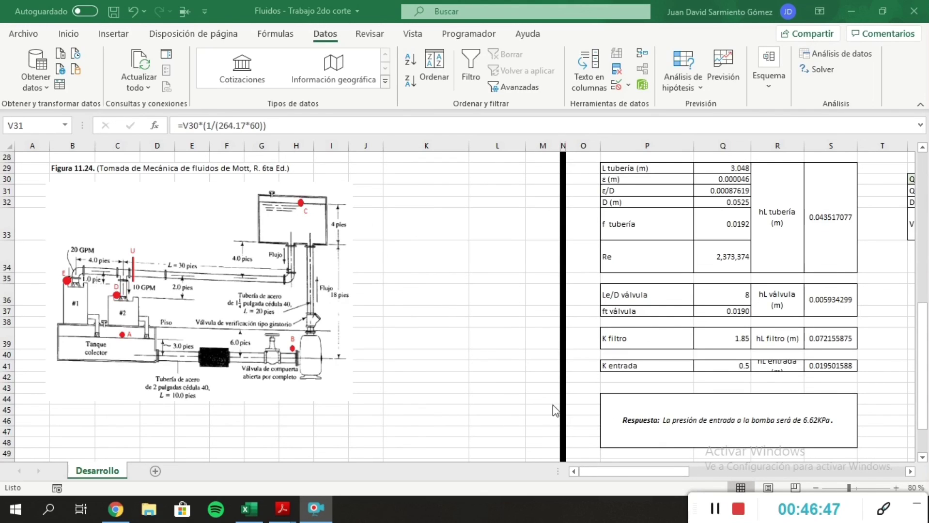
scroll(433, 390, "up", 3)
scroll(433, 391, "up", 6)
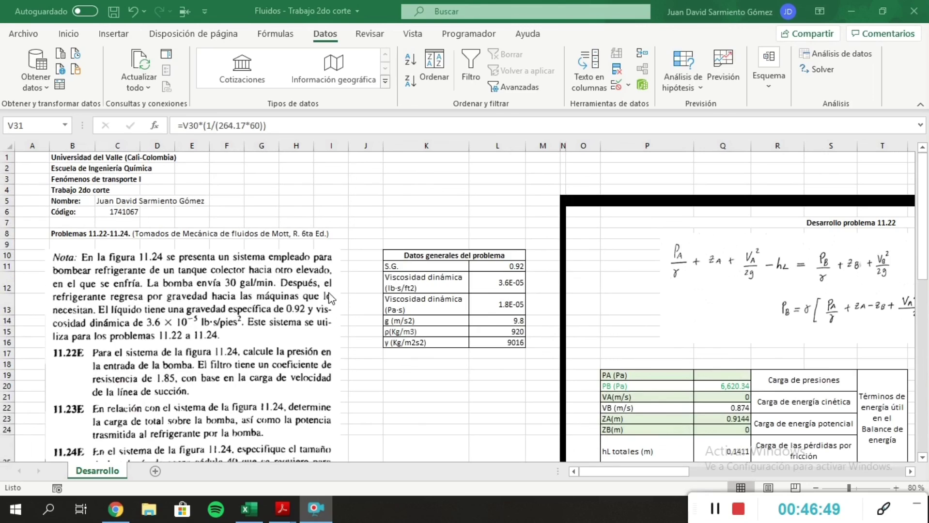